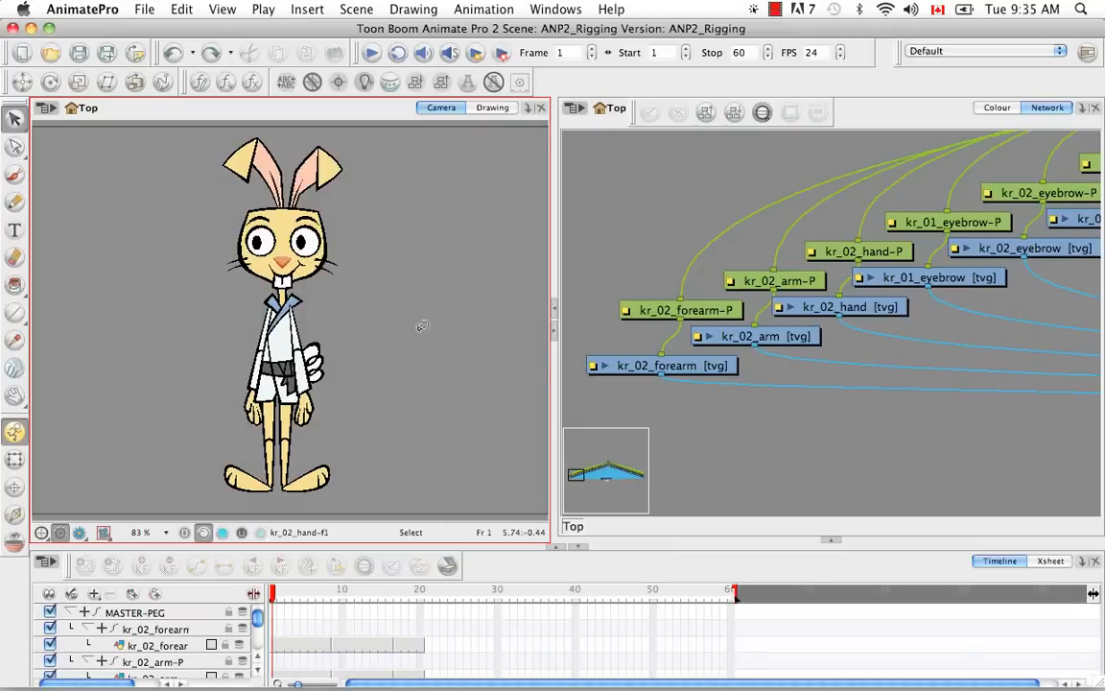
{"action": "left_click", "coordinate": [779, 441]}
{"action": "key", "text": "super+minus"}
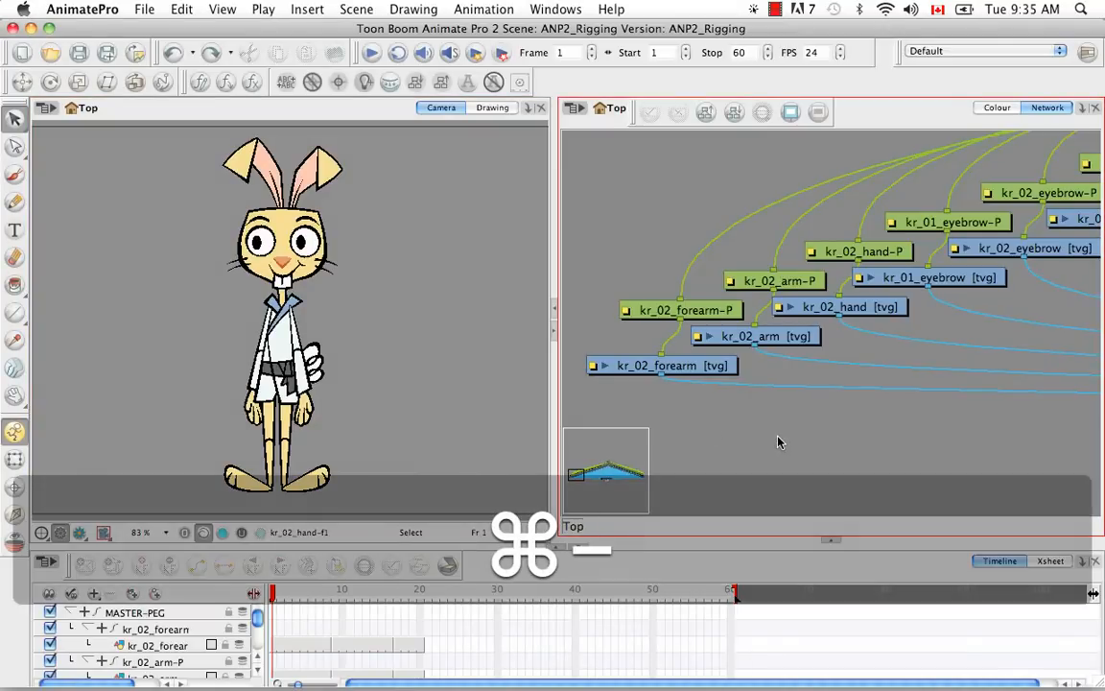
{"action": "key", "text": "space"}
{"action": "left_click_drag", "start_coordinate": [945, 331], "coordinate": [703, 341]}
{"action": "left_click_drag", "start_coordinate": [872, 331], "coordinate": [900, 319]}
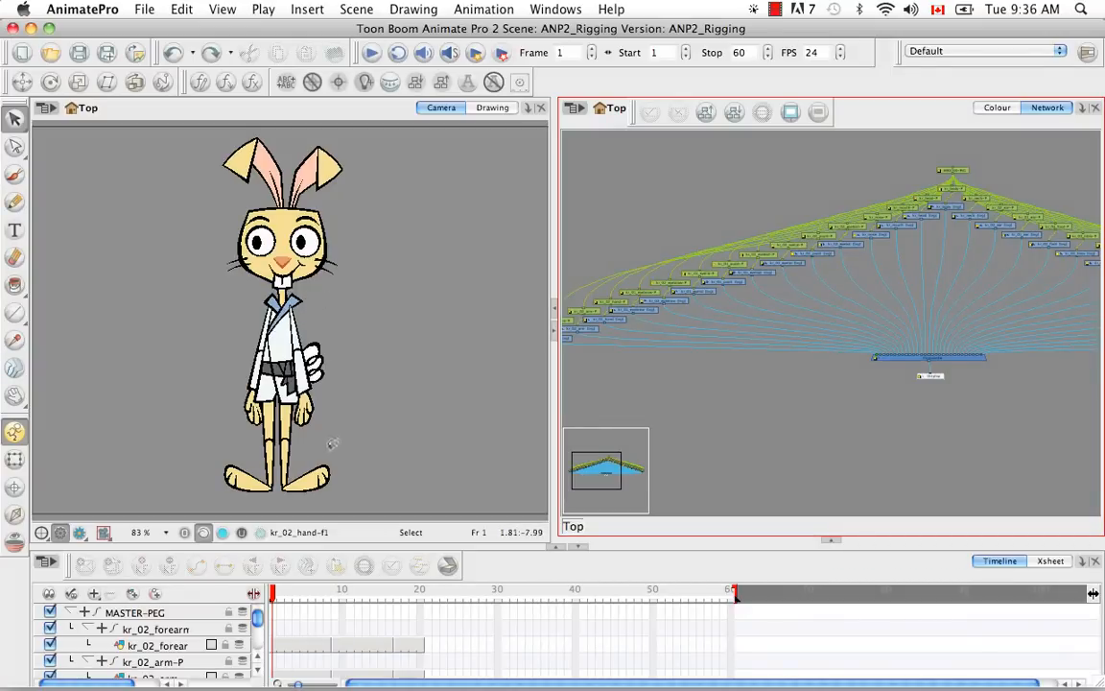
Rotate the kr_02 upper arm, forearm and hand into a raised pose at frame 1 with the Transform tool.
{"action": "left_click", "coordinate": [21, 460]}
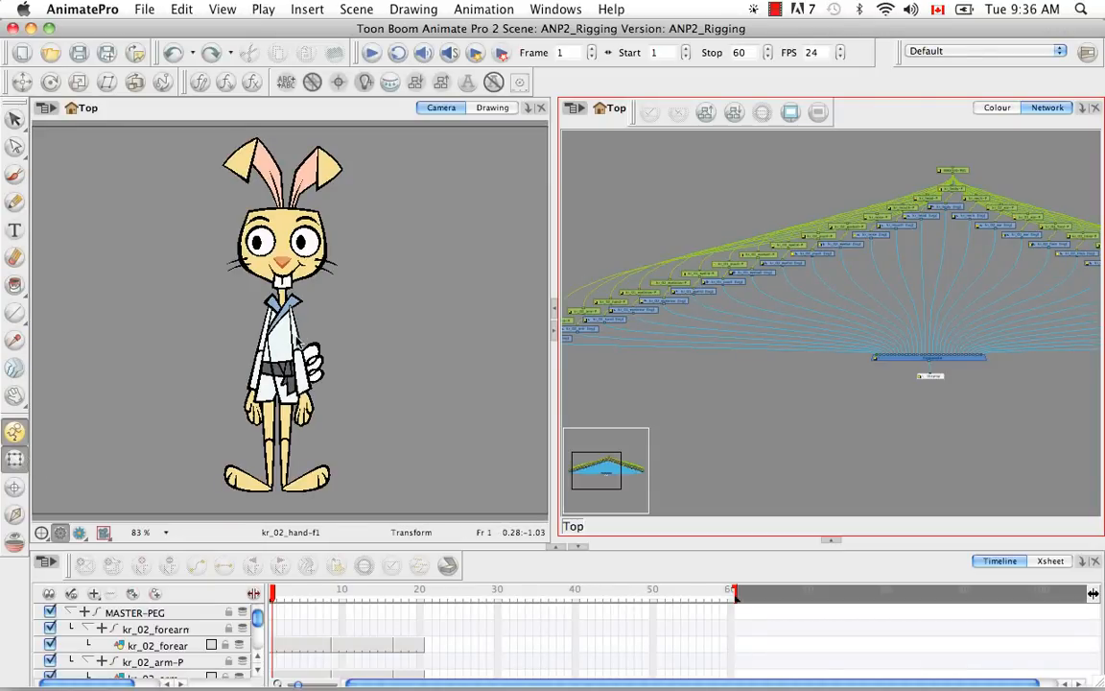
{"action": "left_click", "coordinate": [326, 351]}
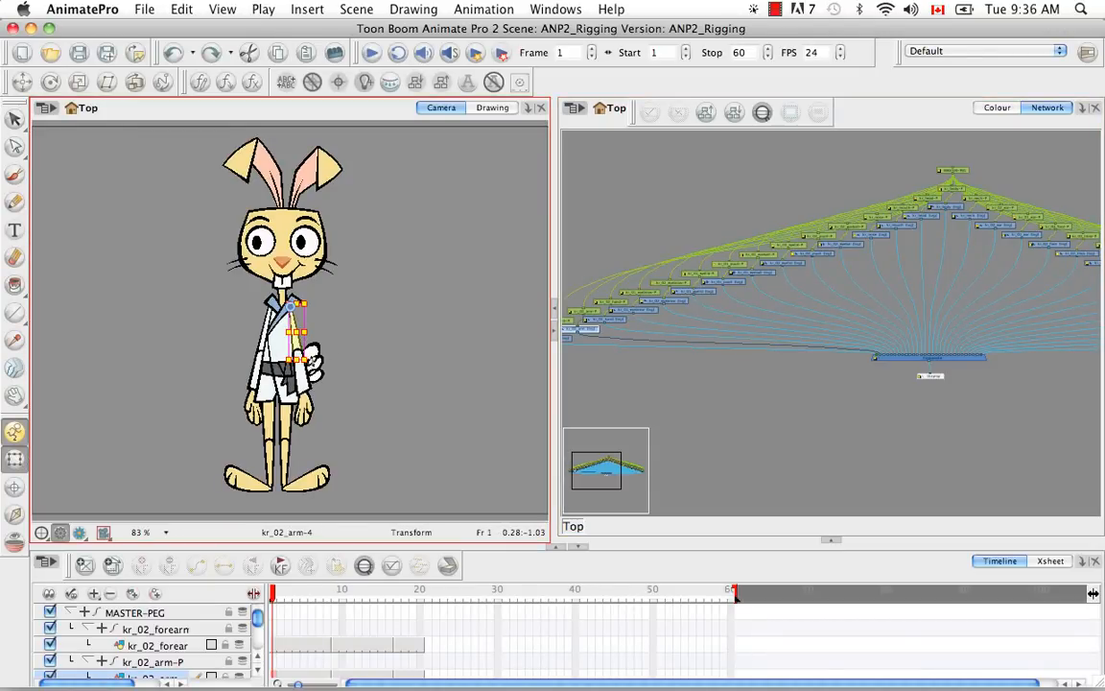
{"action": "left_click_drag", "start_coordinate": [314, 359], "coordinate": [353, 314]}
{"action": "left_click", "coordinate": [305, 382]}
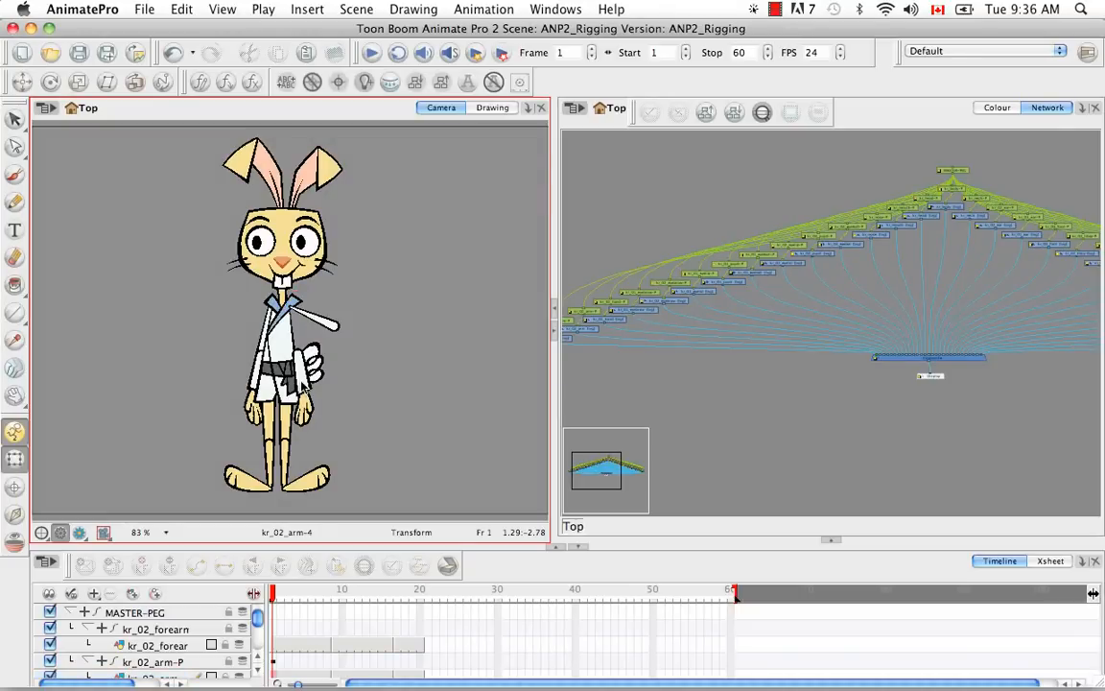
{"action": "left_click_drag", "start_coordinate": [305, 381], "coordinate": [377, 360]}
{"action": "left_click", "coordinate": [377, 360]}
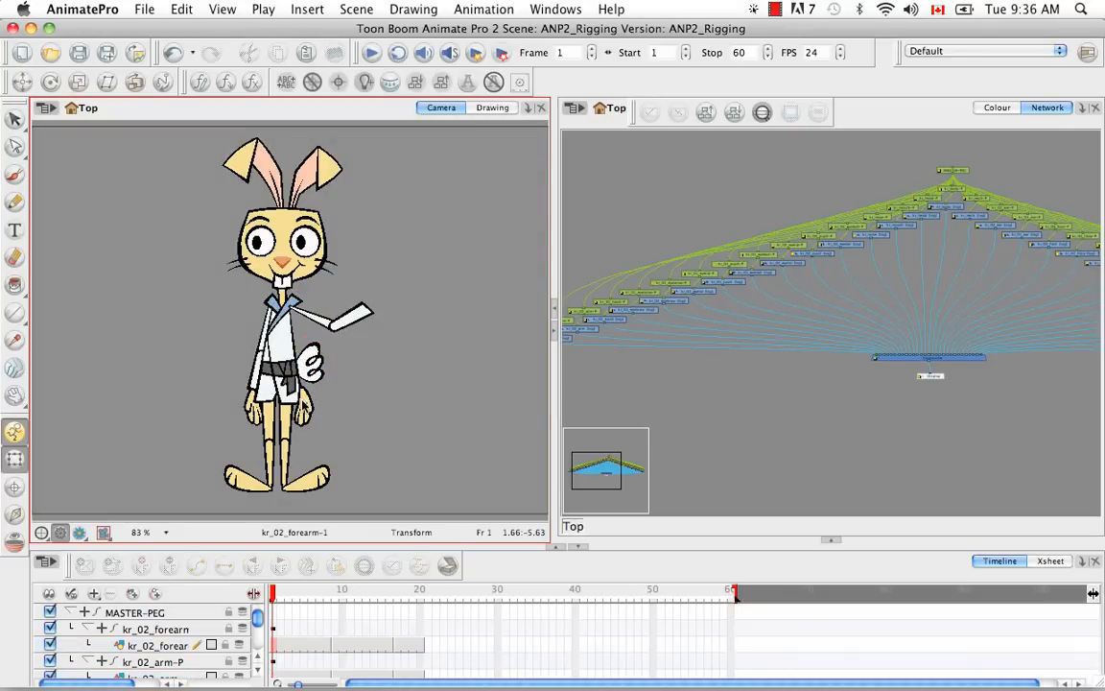
{"action": "left_click", "coordinate": [307, 410]}
{"action": "left_click_drag", "start_coordinate": [307, 411], "coordinate": [412, 321]}
{"action": "left_click", "coordinate": [412, 346]}
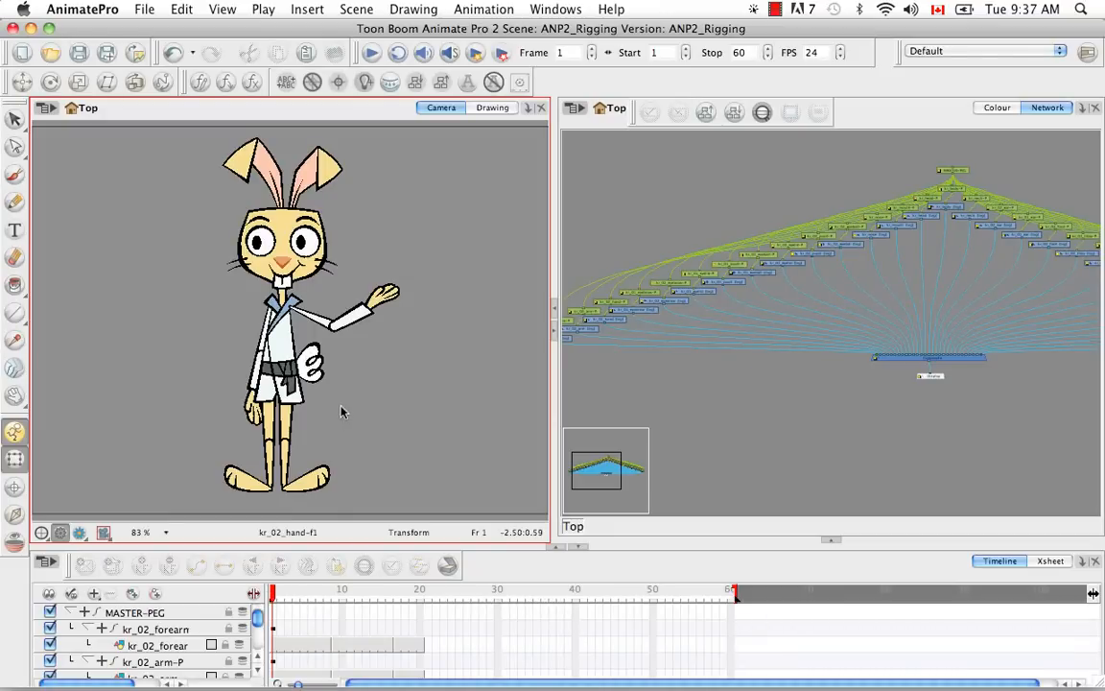
At frame 8, rotate and reposition the kr_02 upper arm, forearm and hand into a lowered pose.
{"action": "left_click", "coordinate": [277, 596]}
{"action": "left_click_drag", "start_coordinate": [276, 596], "coordinate": [327, 603]}
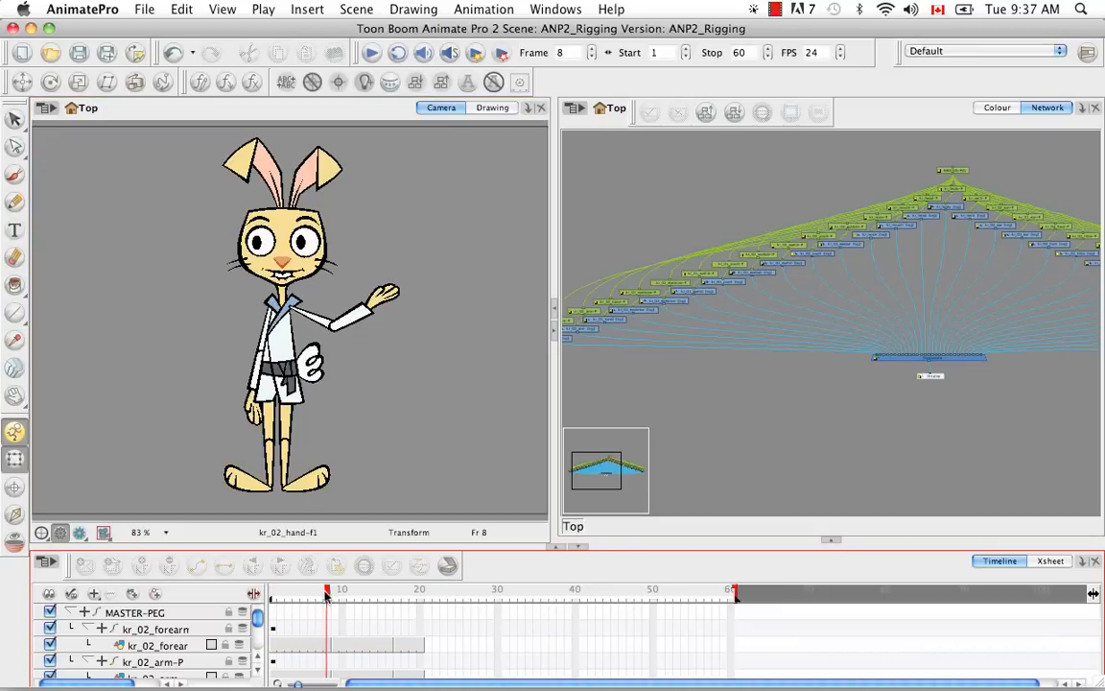
{"action": "left_click", "coordinate": [323, 323]}
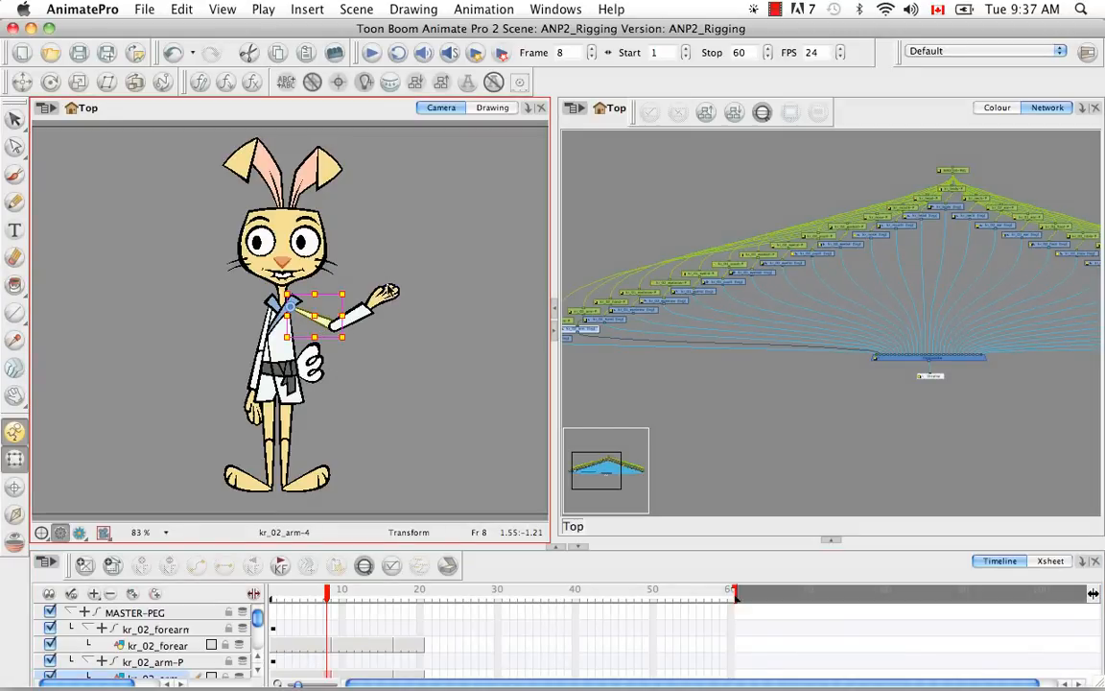
{"action": "left_click_drag", "start_coordinate": [353, 344], "coordinate": [330, 383]}
{"action": "left_click", "coordinate": [366, 366]}
{"action": "left_click", "coordinate": [362, 315]}
{"action": "left_click_drag", "start_coordinate": [362, 316], "coordinate": [361, 408]}
{"action": "left_click", "coordinate": [365, 421]}
{"action": "left_click", "coordinate": [344, 372]}
{"action": "left_click", "coordinate": [390, 383]}
{"action": "left_click", "coordinate": [383, 297]}
{"action": "left_click_drag", "start_coordinate": [384, 296], "coordinate": [367, 424]}
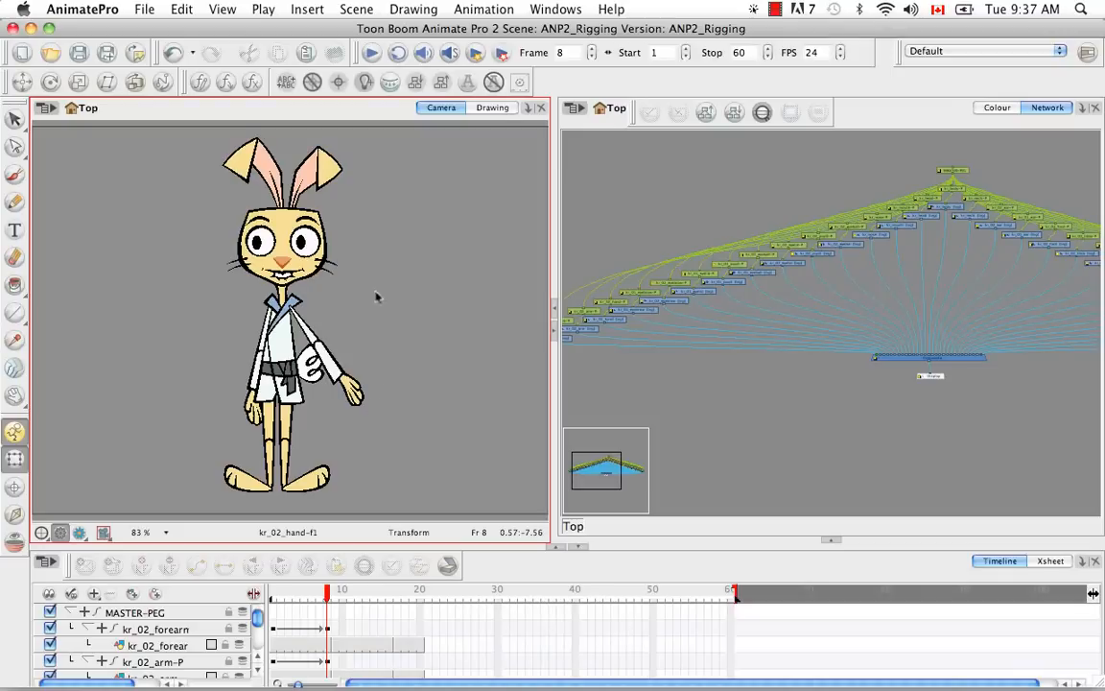
Scrub between the first frame and frame 8 to check how the arm pieces move between the two poses.
{"action": "mouse_move", "coordinate": [328, 596]}
{"action": "left_mouse_down"}
{"action": "mouse_move", "coordinate": [272, 596]}
{"action": "mouse_move", "coordinate": [326, 591]}
{"action": "left_mouse_up"}
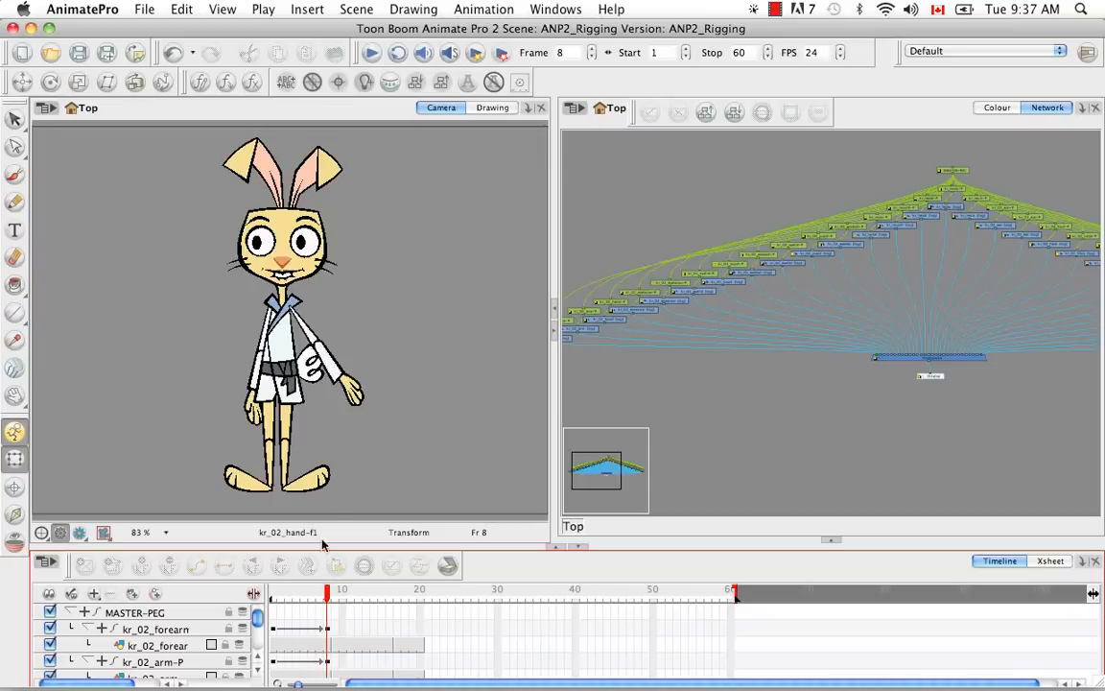
{"action": "left_click", "coordinate": [280, 299]}
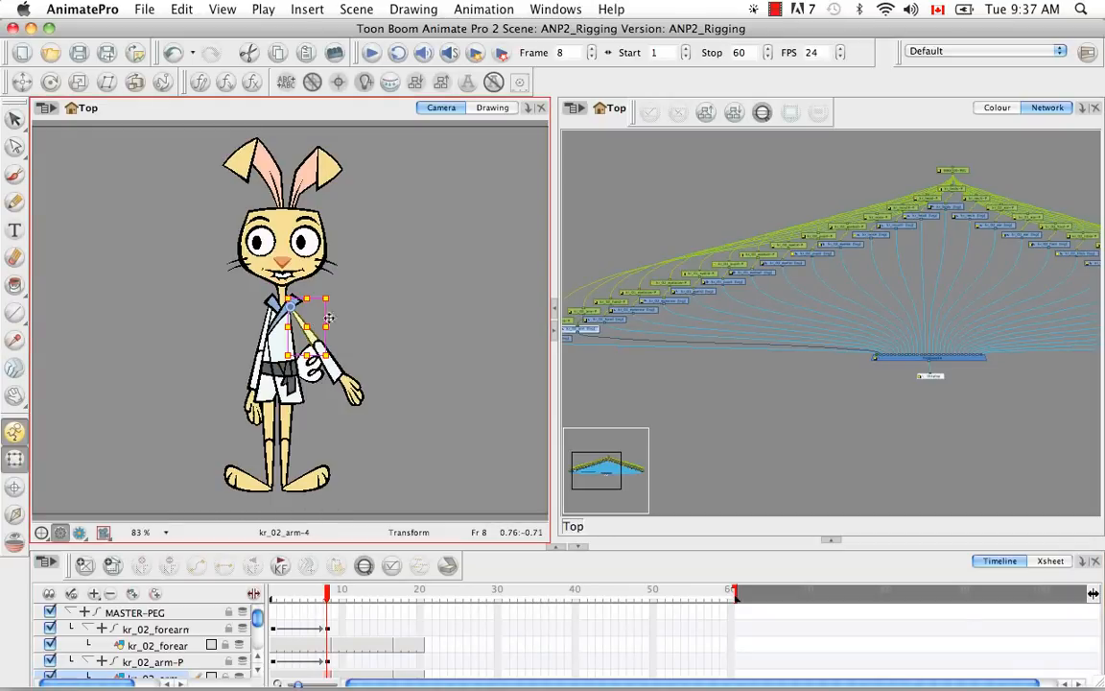
{"action": "left_click", "coordinate": [319, 596]}
{"action": "mouse_move", "coordinate": [319, 596]}
{"action": "left_mouse_down"}
{"action": "mouse_move", "coordinate": [274, 596]}
{"action": "mouse_move", "coordinate": [326, 597]}
{"action": "left_mouse_up"}
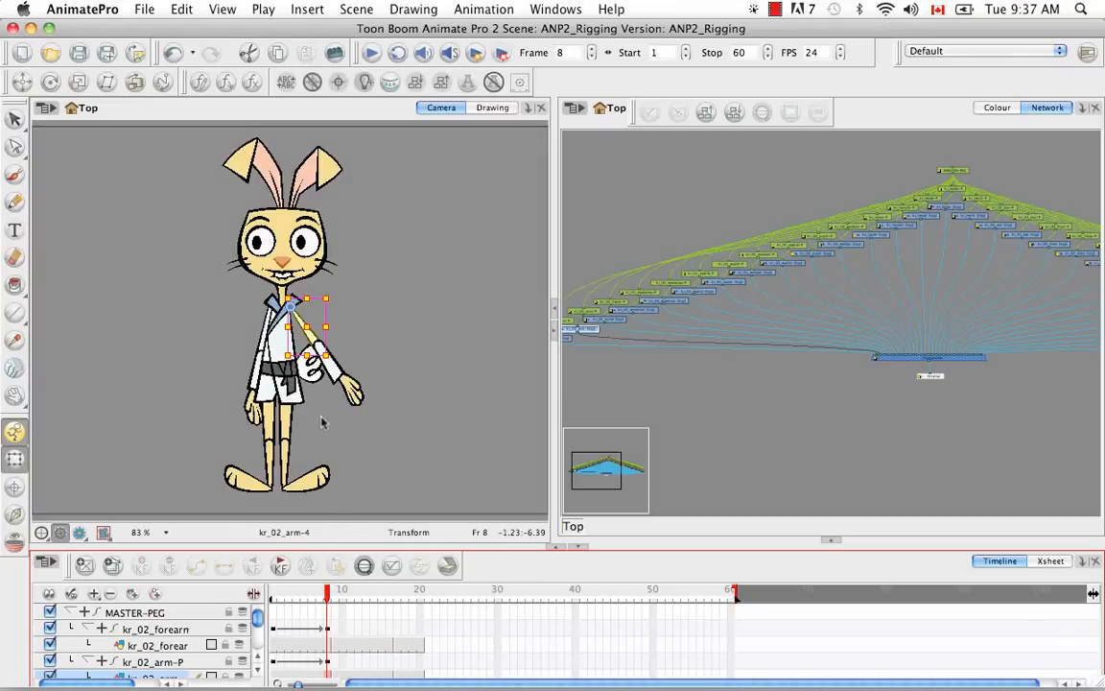
{"action": "left_click", "coordinate": [348, 392]}
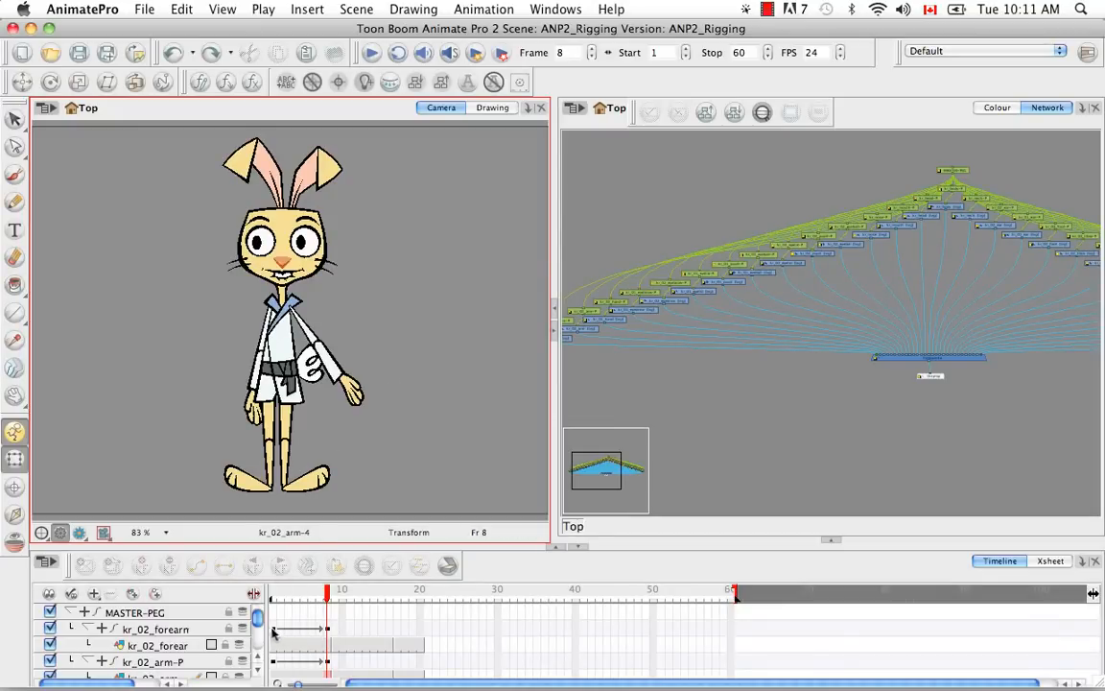
Set the kr_02_forearm peg's keyframe at frame 1 to stop-motion and scrub to frame 8 to check the motion.
{"action": "left_click", "coordinate": [272, 629]}
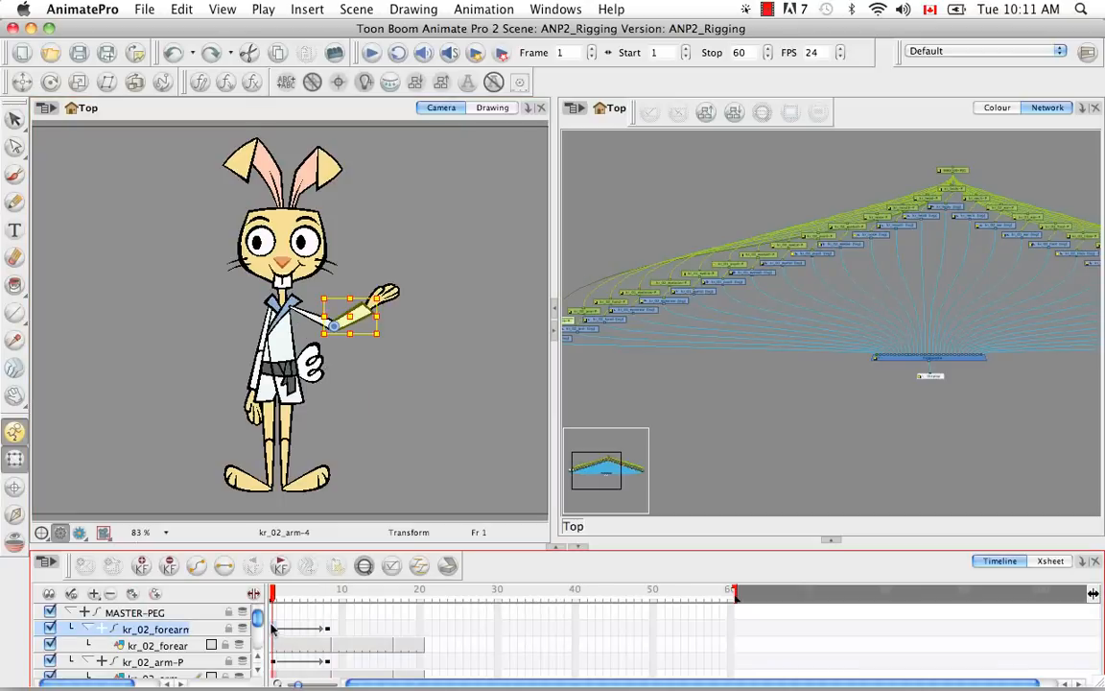
{"action": "right_click", "coordinate": [274, 630]}
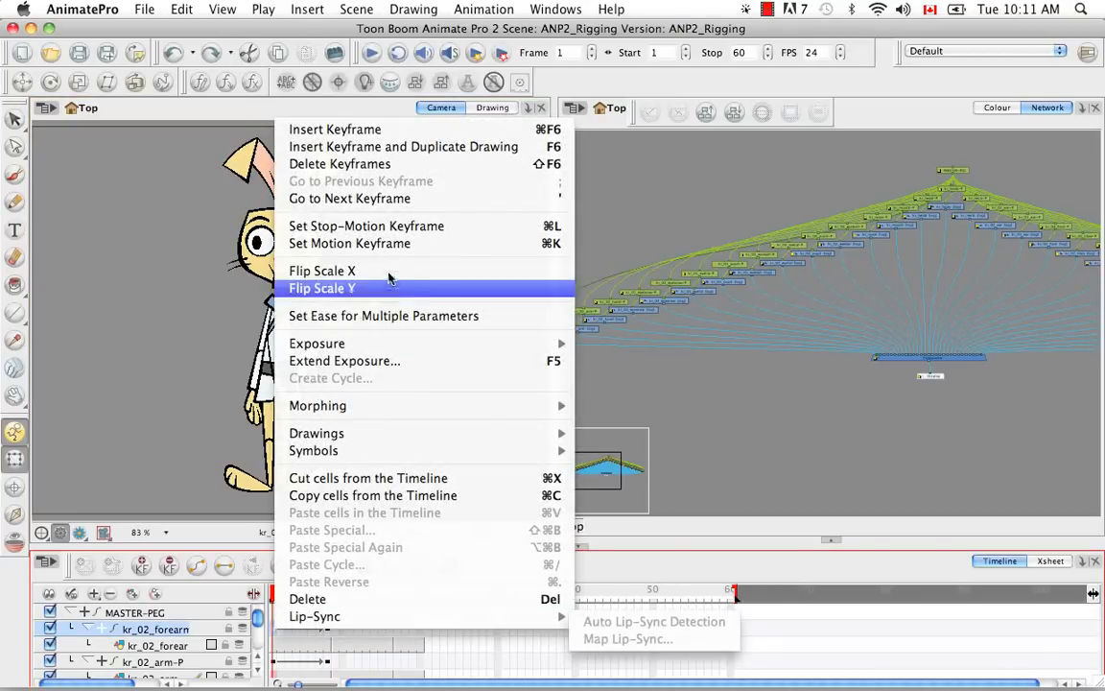
{"action": "left_click", "coordinate": [369, 225]}
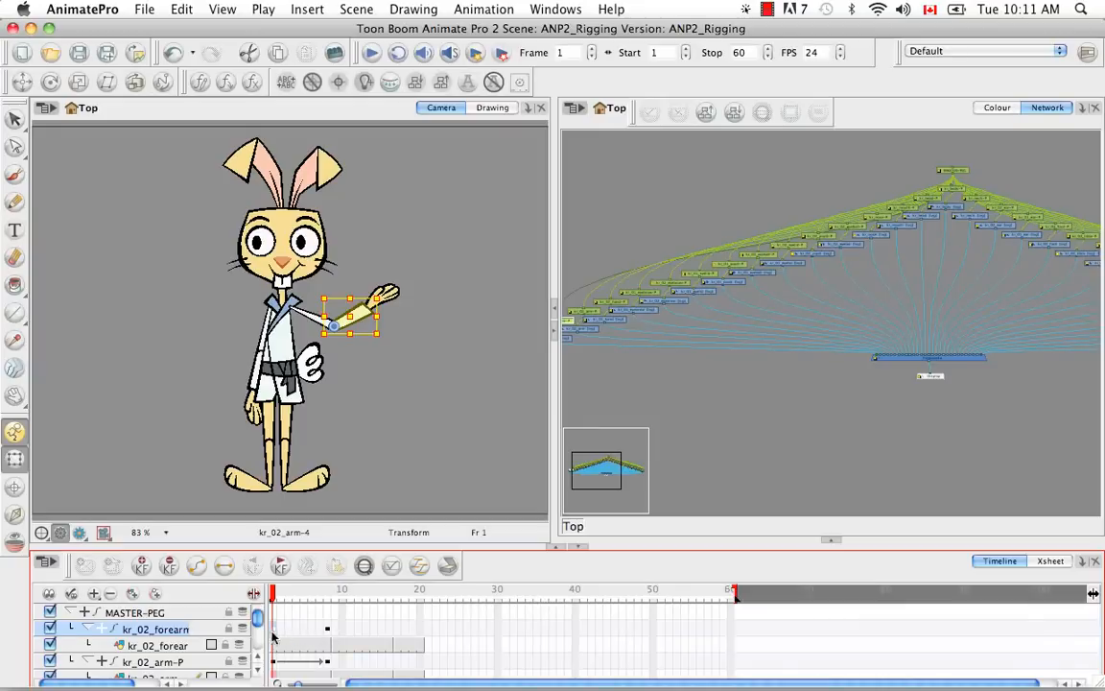
{"action": "left_click_drag", "start_coordinate": [274, 596], "coordinate": [329, 602]}
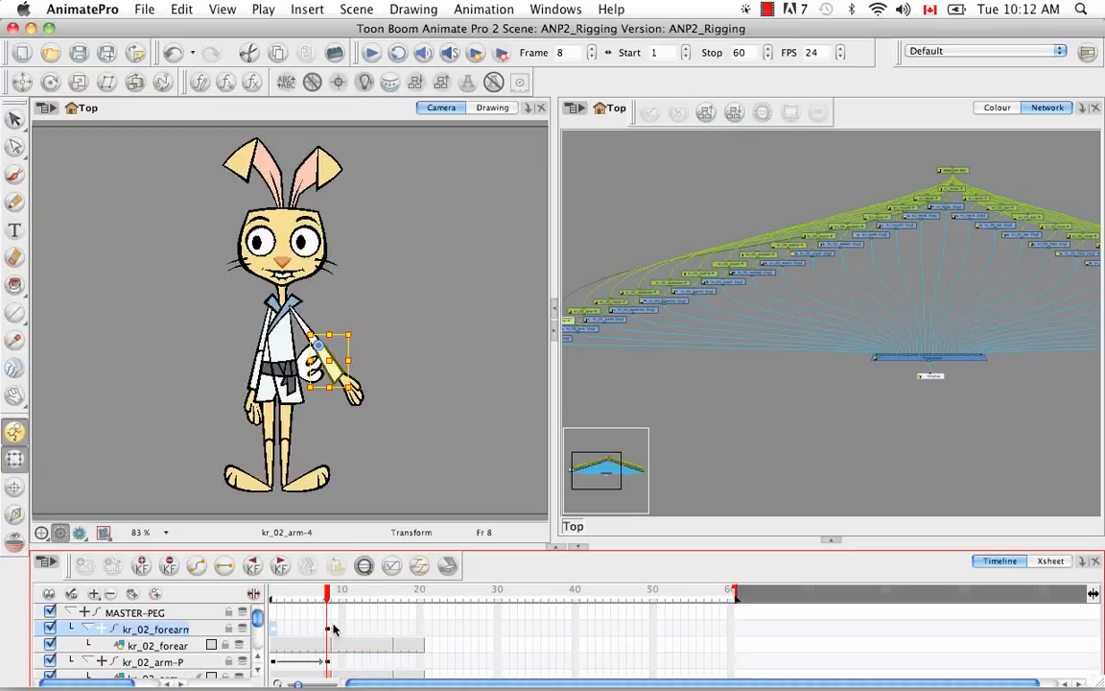
{"action": "left_click", "coordinate": [344, 433]}
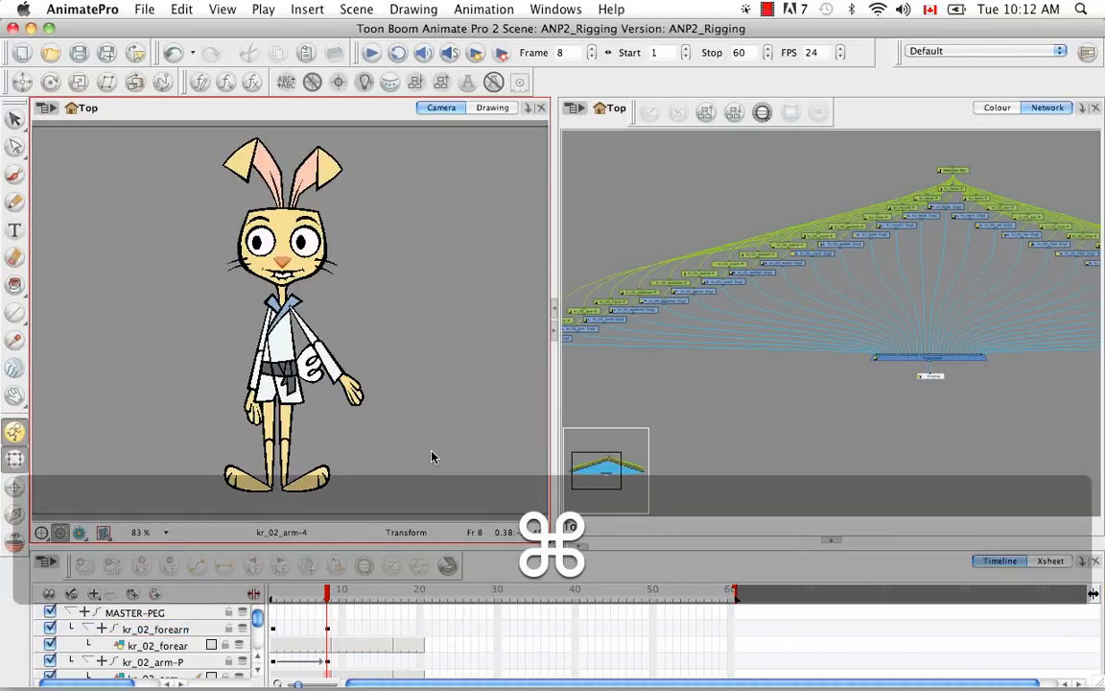
Undo the stop-motion keyframe and all arm pose changes back to the character's original pose.
{"action": "key", "text": "super+z"}
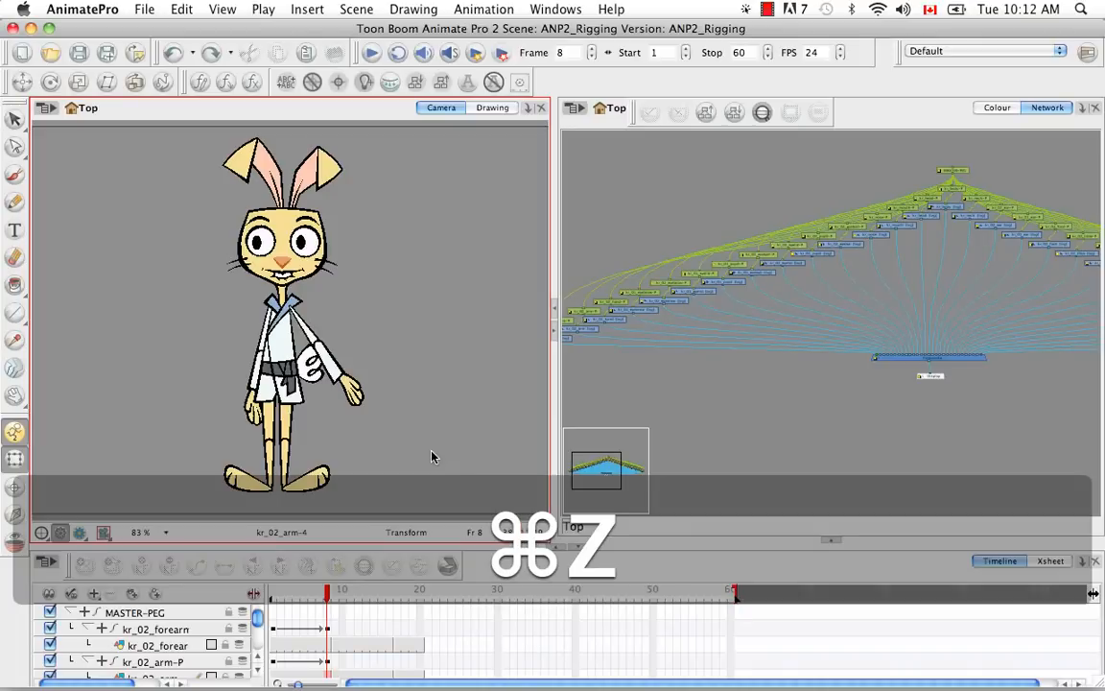
{"action": "key", "text": "super+z"}
{"action": "key", "text": "super+z"}
{"action": "key", "text": "super+z"}
{"action": "key", "text": "super+z"}
{"action": "key", "text": "super+z"}
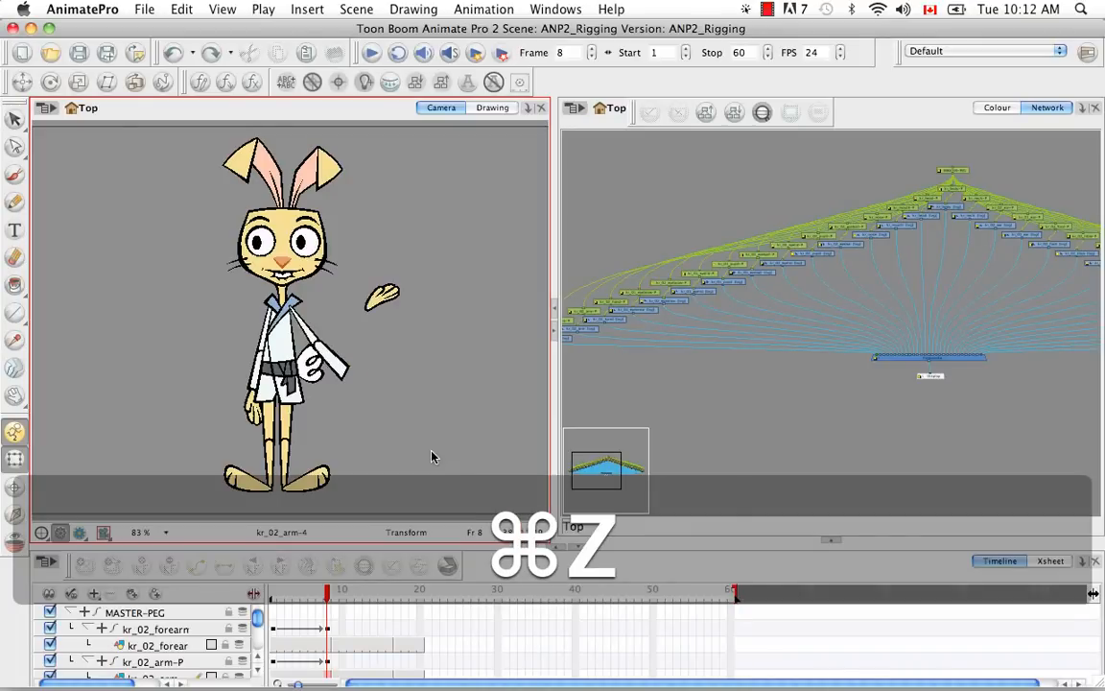
{"action": "key", "text": "super+z"}
{"action": "key", "text": "super+z"}
{"action": "key", "text": "super+z"}
{"action": "key", "text": "super+z"}
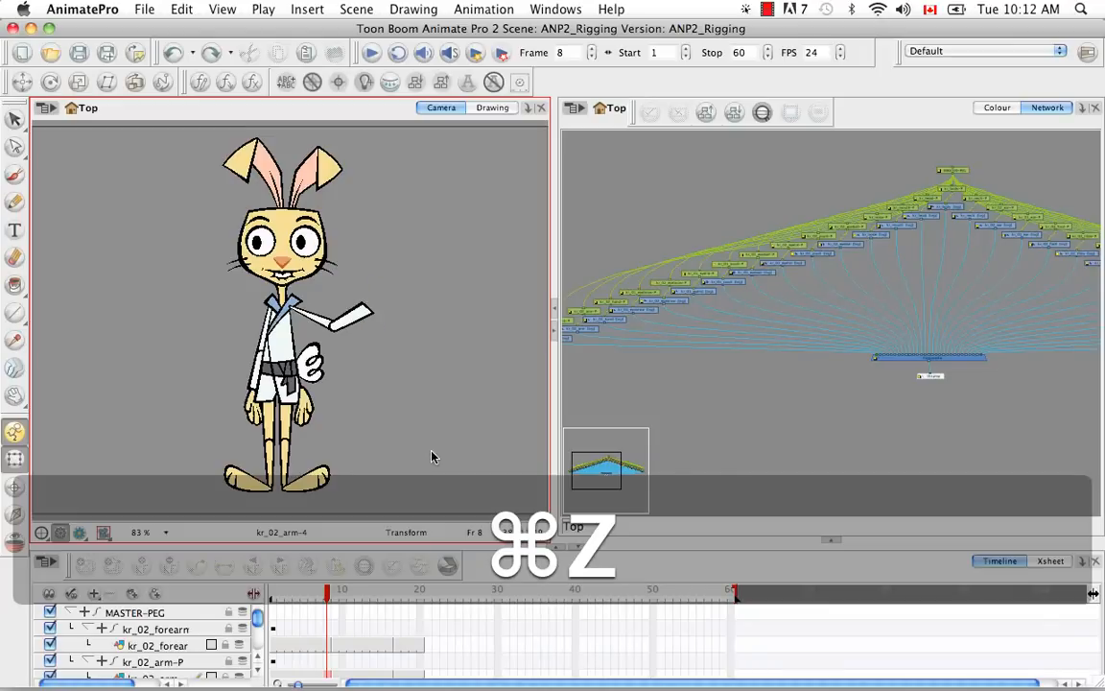
{"action": "key", "text": "super+z"}
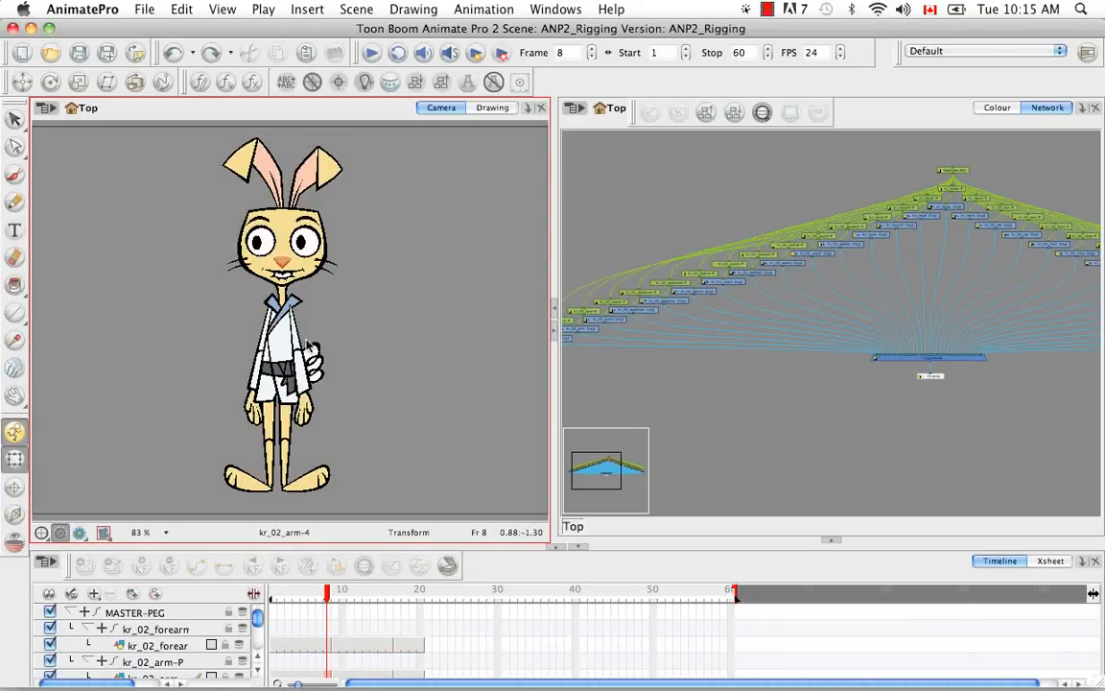
Locate the modules and pegs of the kr_02 arm, forearm and hand in the network.
{"action": "left_click", "coordinate": [297, 335]}
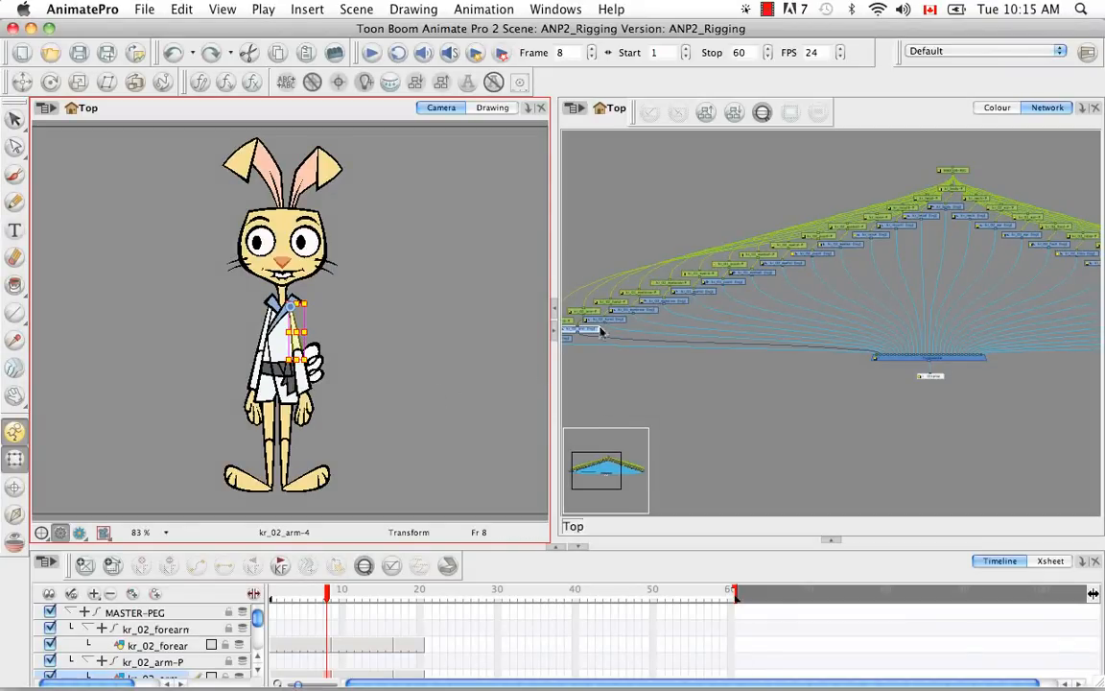
{"action": "key", "text": "space"}
{"action": "left_click_drag", "start_coordinate": [666, 390], "coordinate": [761, 394]}
{"action": "key", "text": "super+equal"}
{"action": "key", "text": "super+equal"}
{"action": "key", "text": "super+equal"}
{"action": "key", "text": "super+equal"}
{"action": "key", "text": "super+equal"}
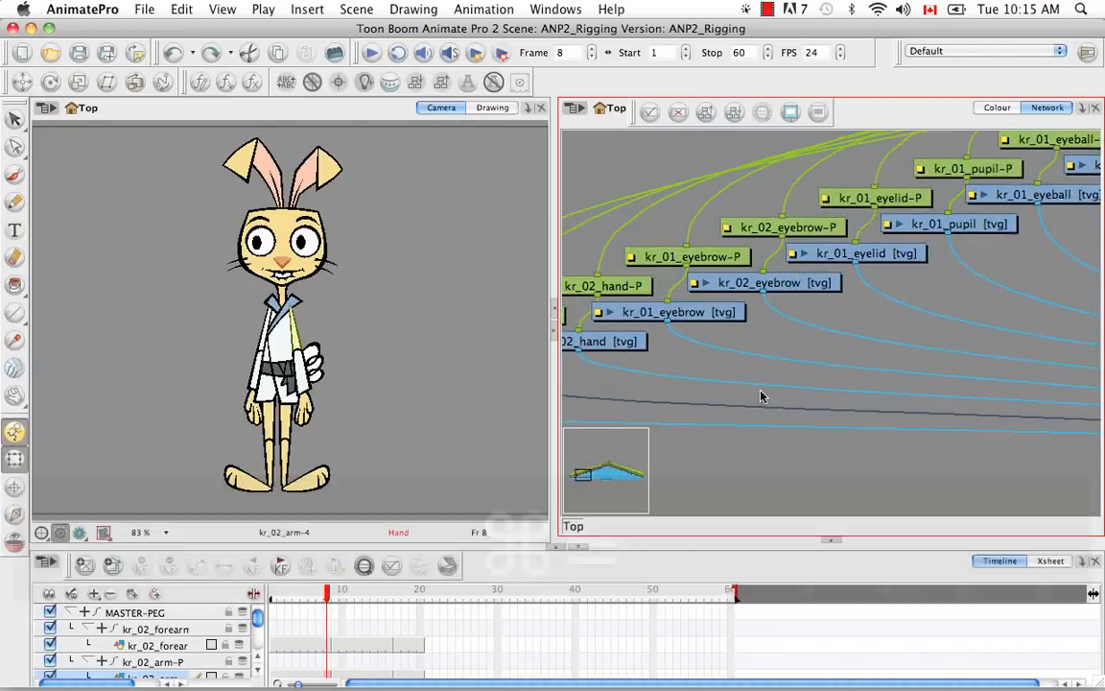
{"action": "key", "text": "space"}
{"action": "left_click_drag", "start_coordinate": [758, 311], "coordinate": [861, 304]}
{"action": "left_click_drag", "start_coordinate": [628, 336], "coordinate": [756, 373]}
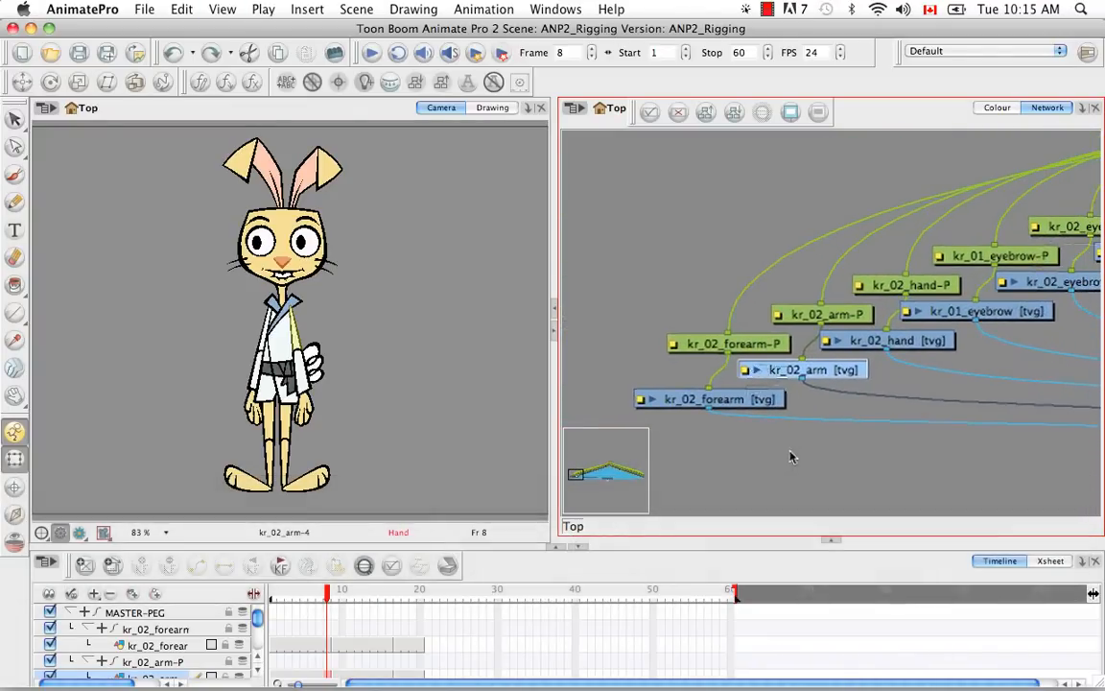
{"action": "left_click", "coordinate": [791, 453]}
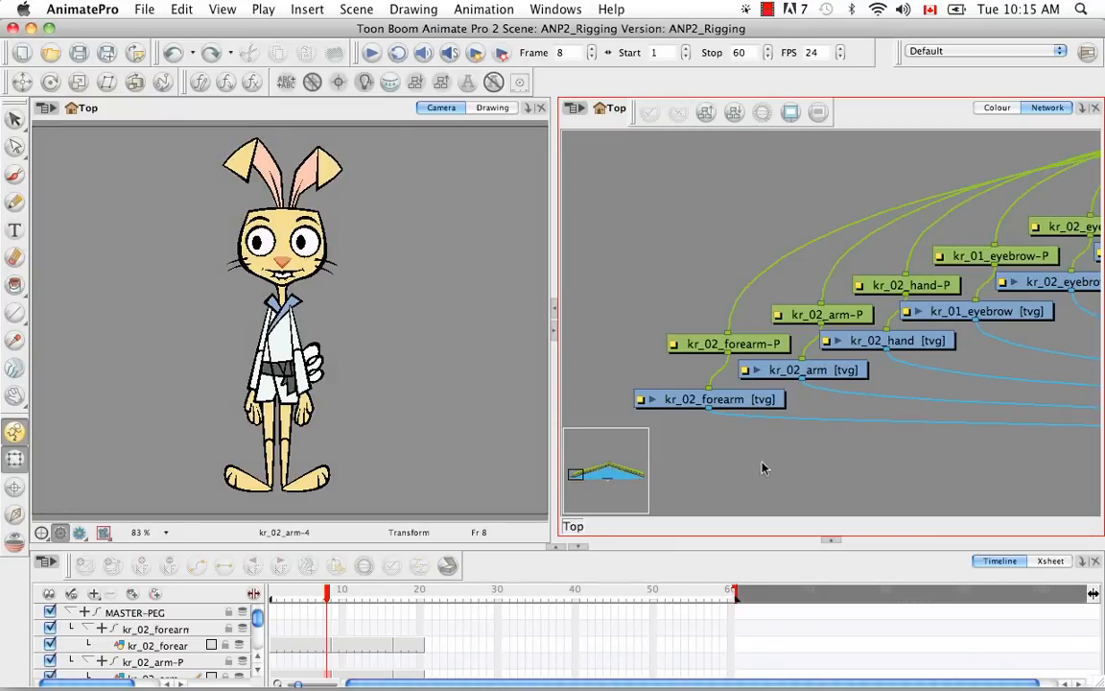
Add a new peg to the network and place it above the kr_02_forearm-P peg.
{"action": "key", "text": "super+p"}
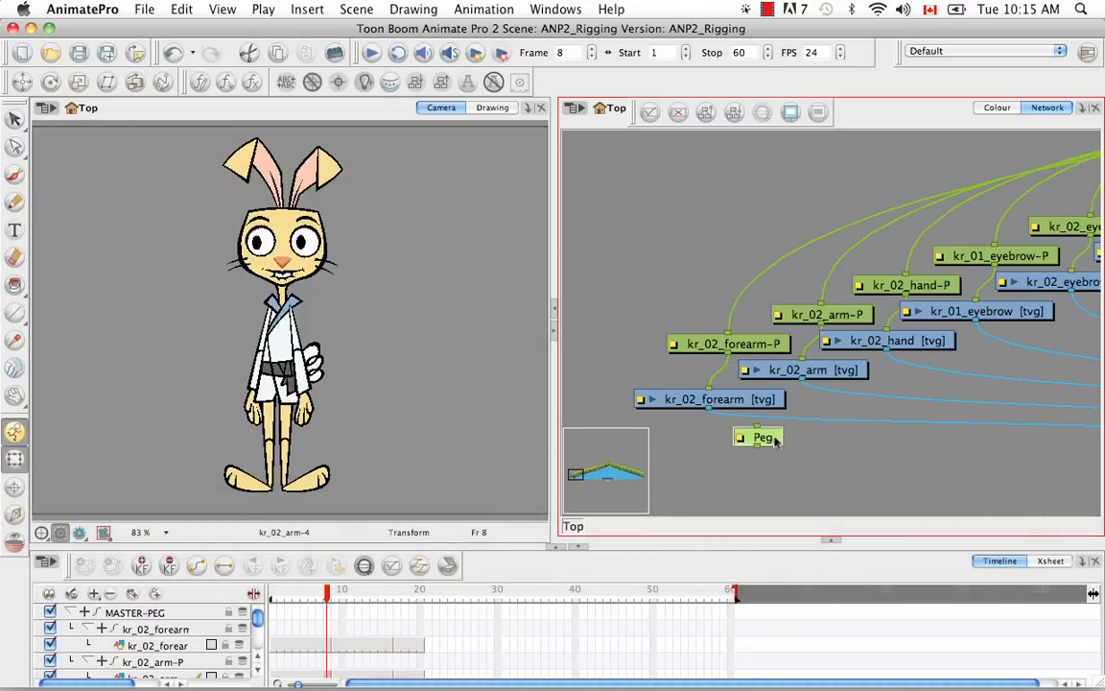
{"action": "left_click_drag", "start_coordinate": [774, 439], "coordinate": [687, 264]}
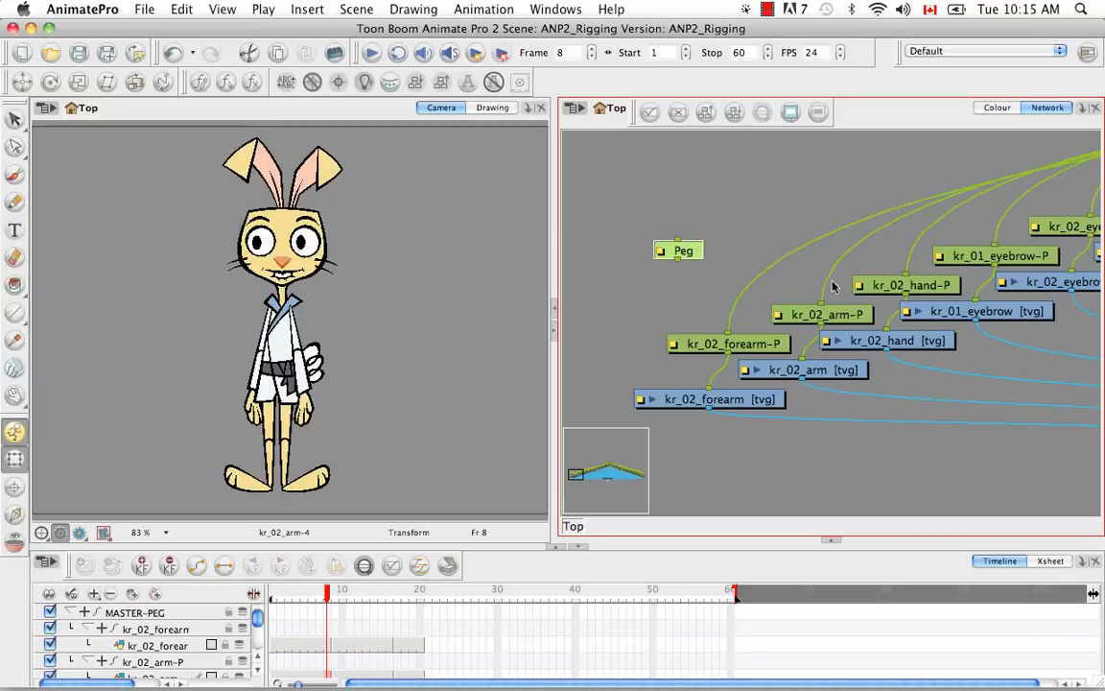
{"action": "key", "text": "space"}
{"action": "left_click_drag", "start_coordinate": [860, 224], "coordinate": [904, 348]}
{"action": "key", "text": "space"}
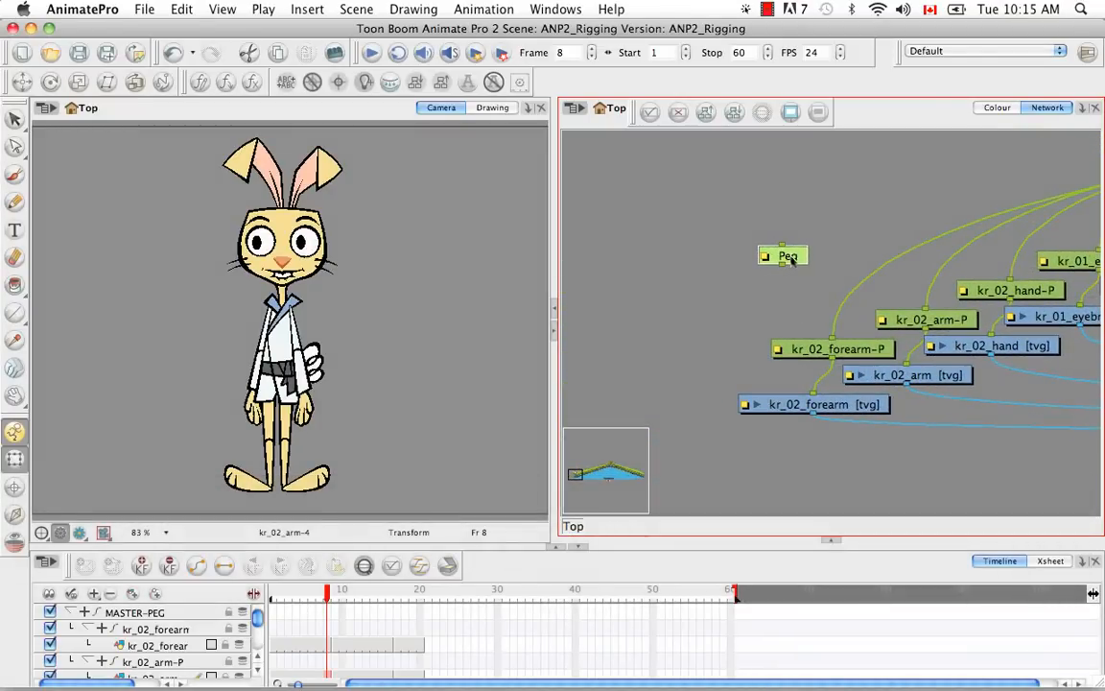
Connect the new peg as parent of the kr_02_forearm-P, kr_02_arm-P and kr_02_hand-P pegs.
{"action": "key", "text": "alt"}
{"action": "left_click_drag", "start_coordinate": [799, 257], "coordinate": [869, 285]}
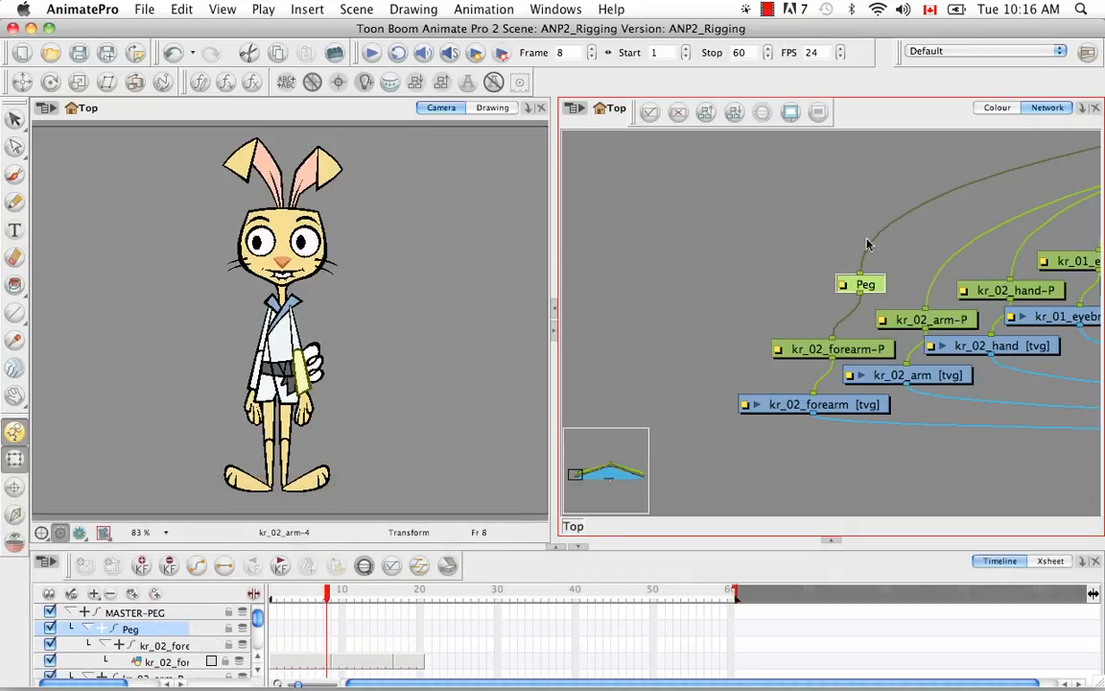
{"action": "left_click_drag", "start_coordinate": [878, 282], "coordinate": [976, 259]}
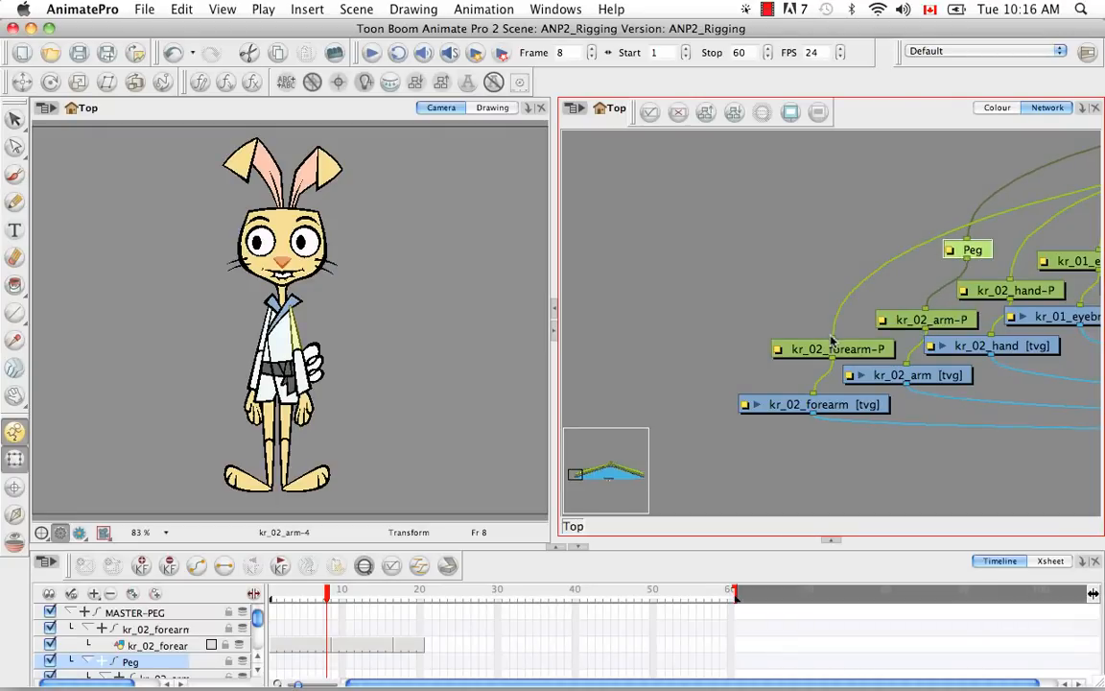
{"action": "mouse_move", "coordinate": [833, 343]}
{"action": "left_mouse_down"}
{"action": "mouse_move", "coordinate": [845, 257]}
{"action": "mouse_move", "coordinate": [910, 255]}
{"action": "mouse_move", "coordinate": [1015, 275]}
{"action": "mouse_move", "coordinate": [1021, 264]}
{"action": "mouse_move", "coordinate": [1015, 254]}
{"action": "mouse_move", "coordinate": [1009, 279]}
{"action": "mouse_move", "coordinate": [829, 315]}
{"action": "mouse_move", "coordinate": [834, 339]}
{"action": "left_mouse_up"}
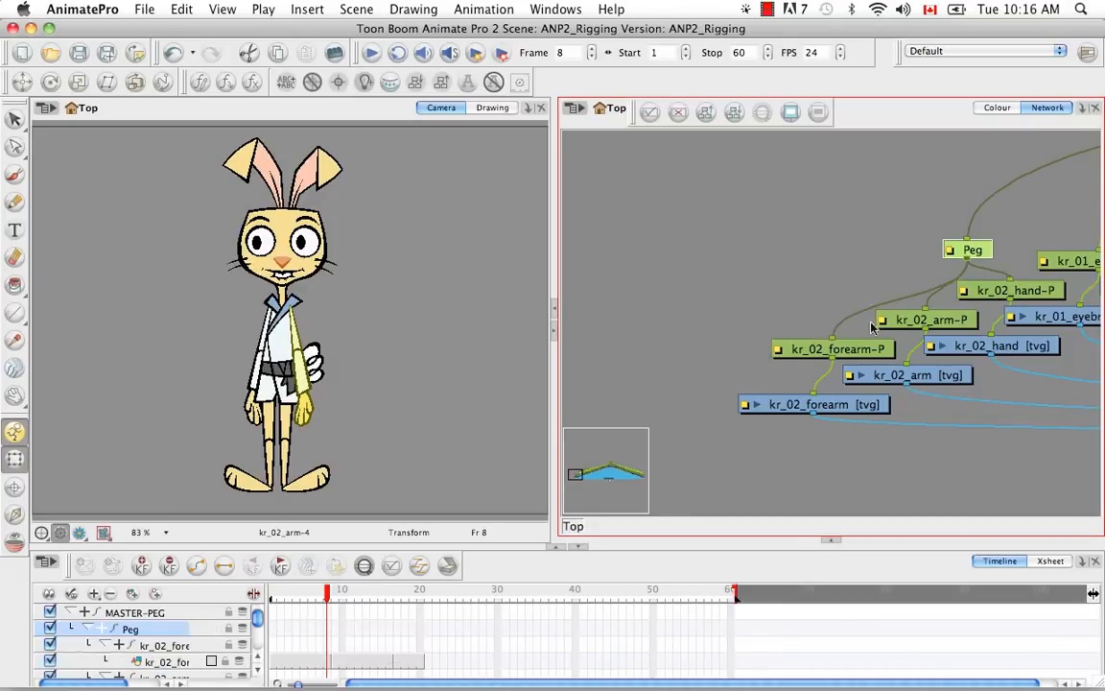
Select the new peg with all its arm, forearm and hand modules and move the group away from the eyebrow modules.
{"action": "left_click_drag", "start_coordinate": [753, 467], "coordinate": [1005, 225]}
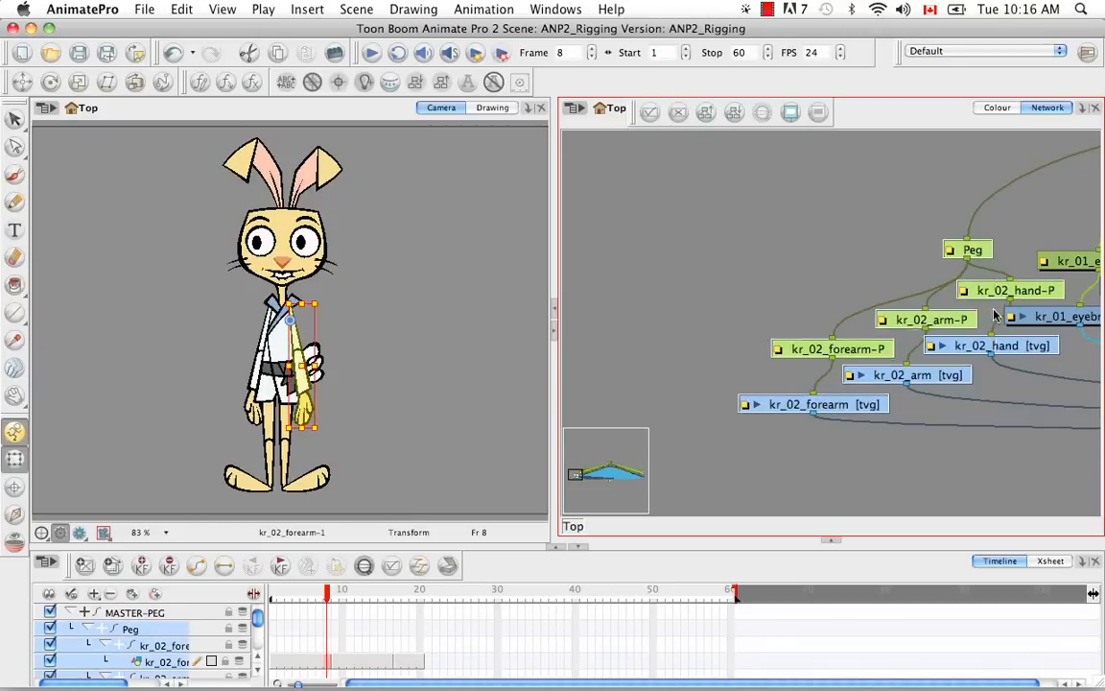
{"action": "left_click_drag", "start_coordinate": [973, 344], "coordinate": [805, 344]}
{"action": "left_click_drag", "start_coordinate": [653, 408], "coordinate": [662, 379]}
{"action": "left_click_drag", "start_coordinate": [841, 431], "coordinate": [950, 445]}
{"action": "left_click", "coordinate": [930, 427]}
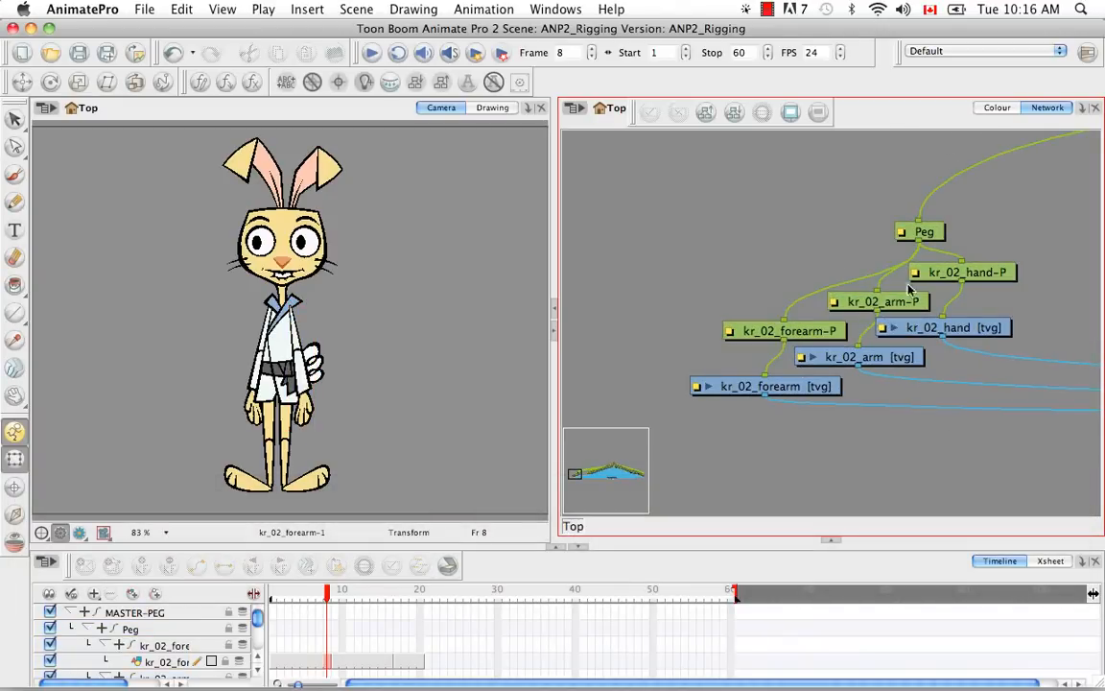
Spread out the kr_02 arm, forearm and hand pegs and drawing modules beneath the parent peg in the network.
{"action": "left_click_drag", "start_coordinate": [905, 307], "coordinate": [725, 294]}
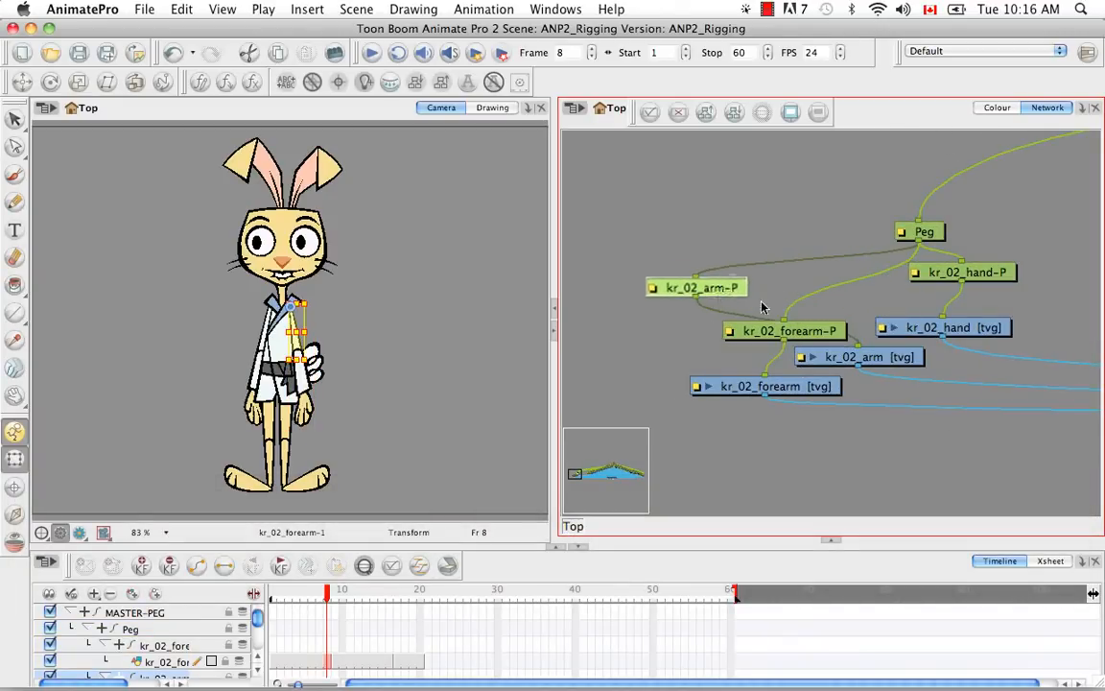
{"action": "left_click_drag", "start_coordinate": [867, 359], "coordinate": [688, 434]}
{"action": "left_click_drag", "start_coordinate": [897, 328], "coordinate": [897, 397]}
{"action": "left_click_drag", "start_coordinate": [978, 278], "coordinate": [960, 343]}
{"action": "left_click_drag", "start_coordinate": [792, 400], "coordinate": [806, 426]}
{"action": "left_click_drag", "start_coordinate": [833, 336], "coordinate": [845, 367]}
{"action": "left_click_drag", "start_coordinate": [975, 336], "coordinate": [975, 355]}
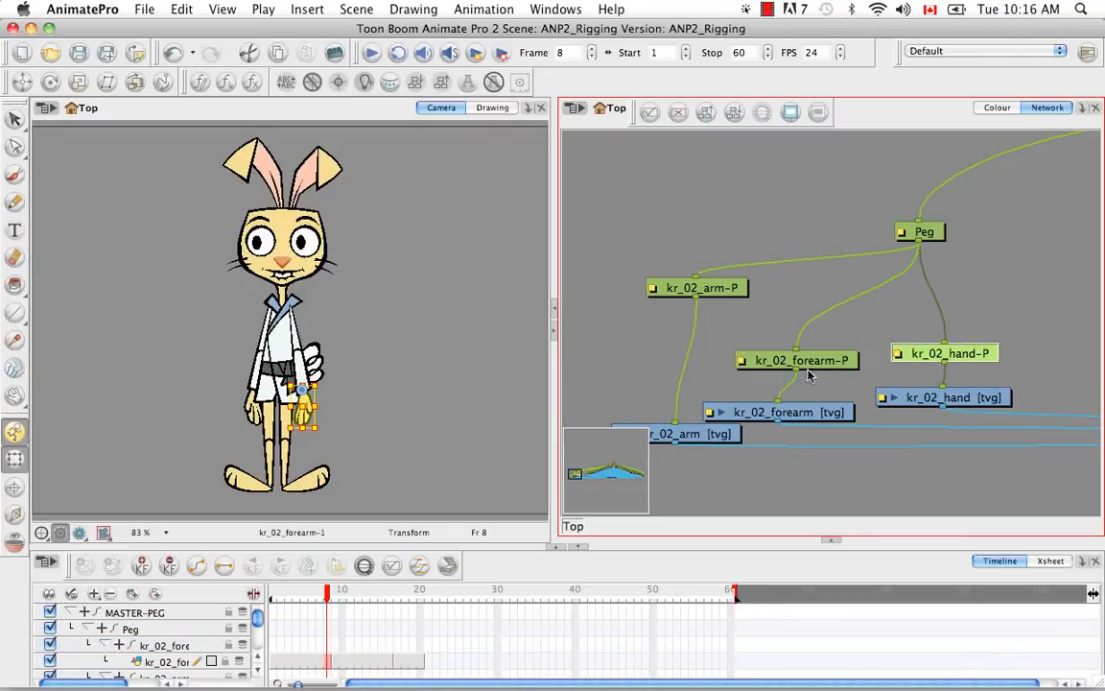
{"action": "left_click", "coordinate": [974, 314]}
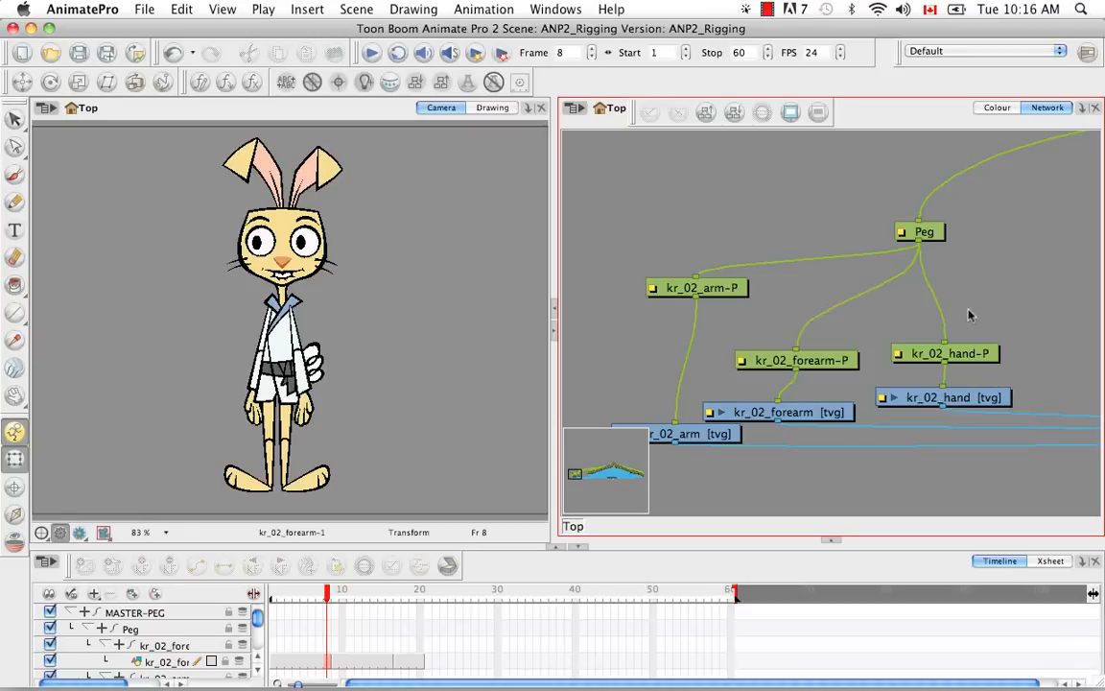
Add a second peg under the parent peg and connect it as parent of the kr_02_forearm-P and kr_02_hand-P pegs.
{"action": "key", "text": "super+p"}
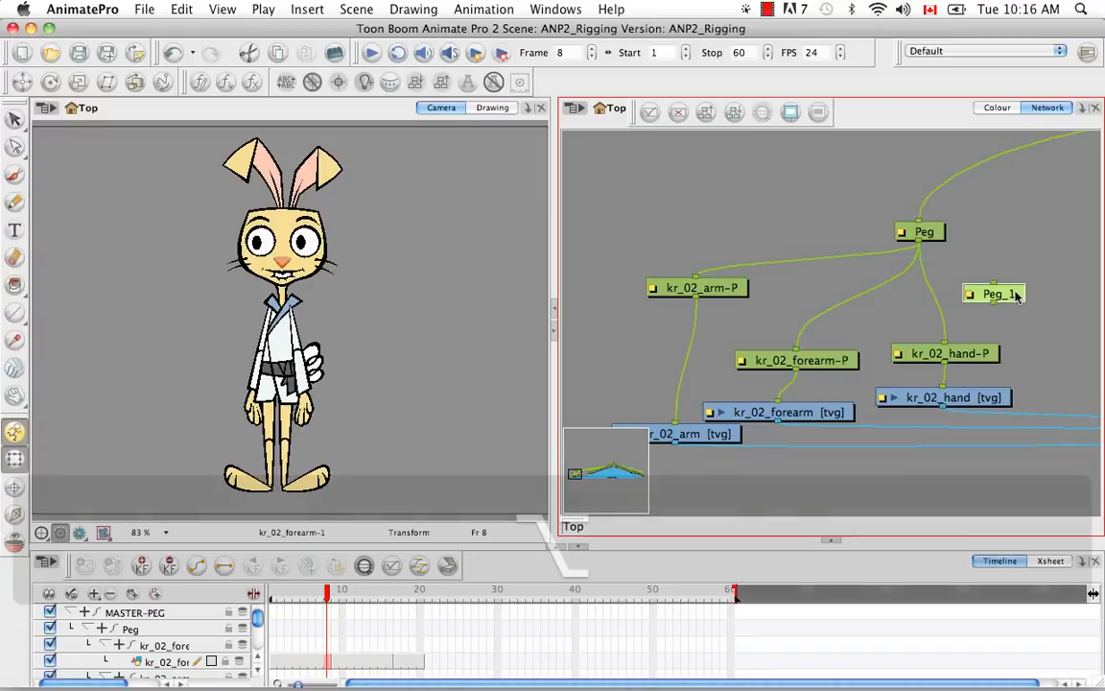
{"action": "left_click", "coordinate": [876, 305], "text": "alt"}
{"action": "left_click", "coordinate": [901, 294], "text": "alt"}
{"action": "left_click", "coordinate": [945, 308]}
{"action": "left_click_drag", "start_coordinate": [946, 342], "coordinate": [950, 312]}
{"action": "left_click_drag", "start_coordinate": [876, 306], "coordinate": [991, 293]}
Move the kr_02_hand-P peg and the kr_02_hand module farther away from the forearm modules.
{"action": "left_click", "coordinate": [990, 356]}
{"action": "left_click_drag", "start_coordinate": [989, 356], "coordinate": [1034, 356]}
{"action": "left_click_drag", "start_coordinate": [1006, 399], "coordinate": [1086, 406]}
{"action": "left_click", "coordinate": [919, 389]}
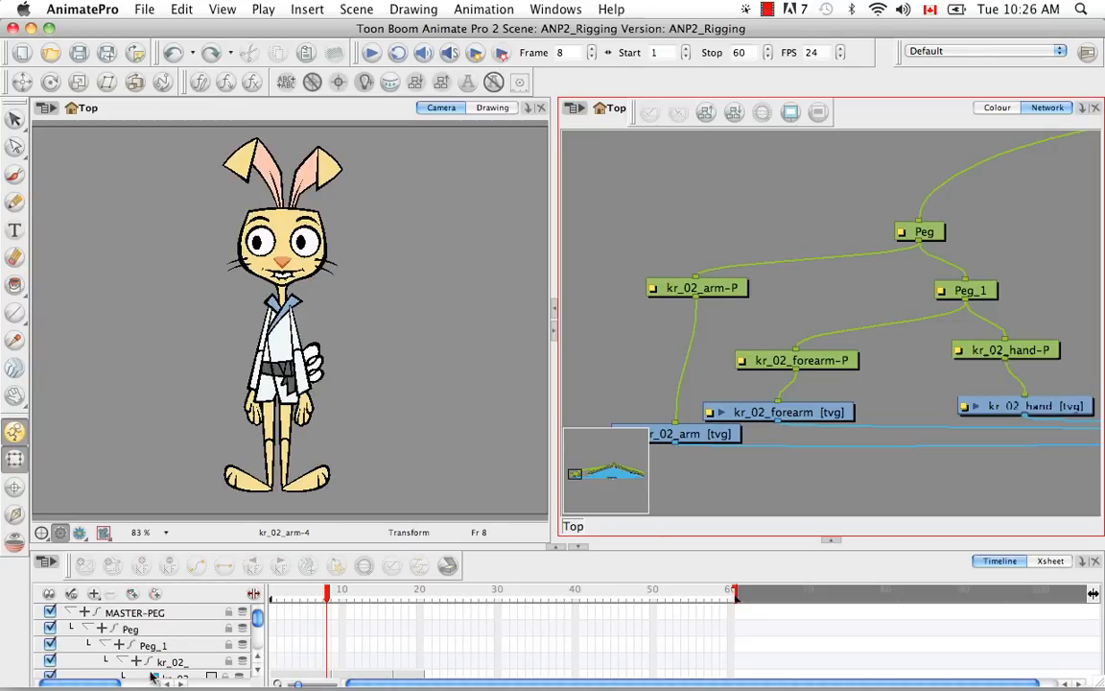
Collapse and re-expand Peg and Peg_1 in the timeline to examine the arm hierarchy.
{"action": "left_click", "coordinate": [92, 633]}
{"action": "left_click", "coordinate": [92, 630]}
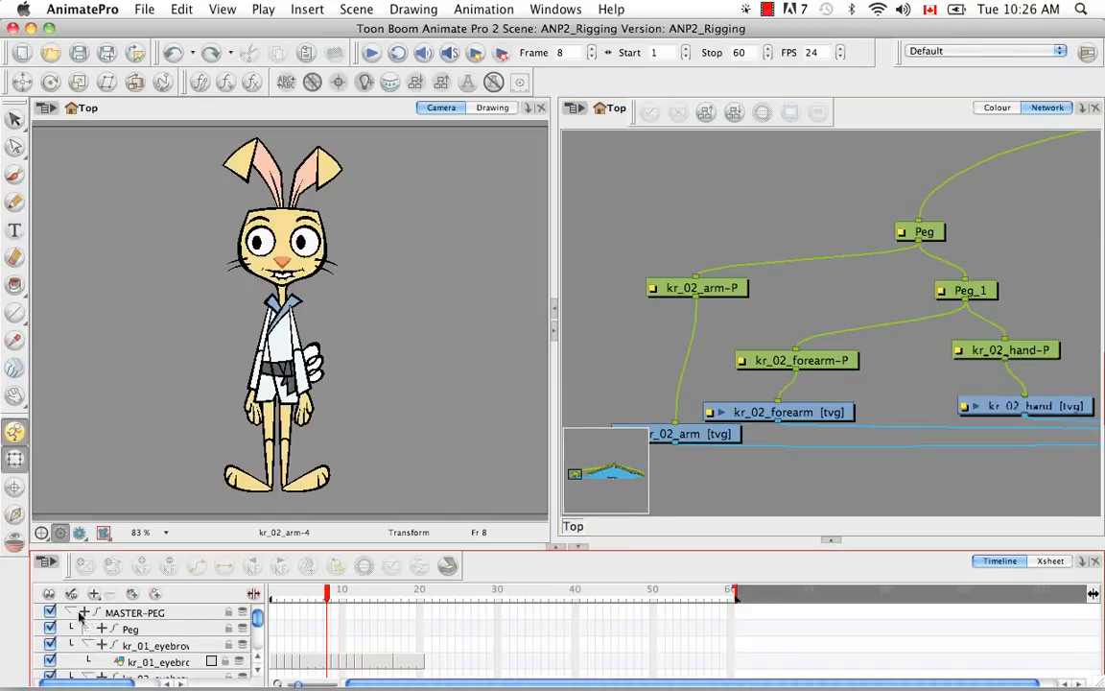
{"action": "left_click", "coordinate": [85, 629]}
{"action": "left_click", "coordinate": [99, 648]}
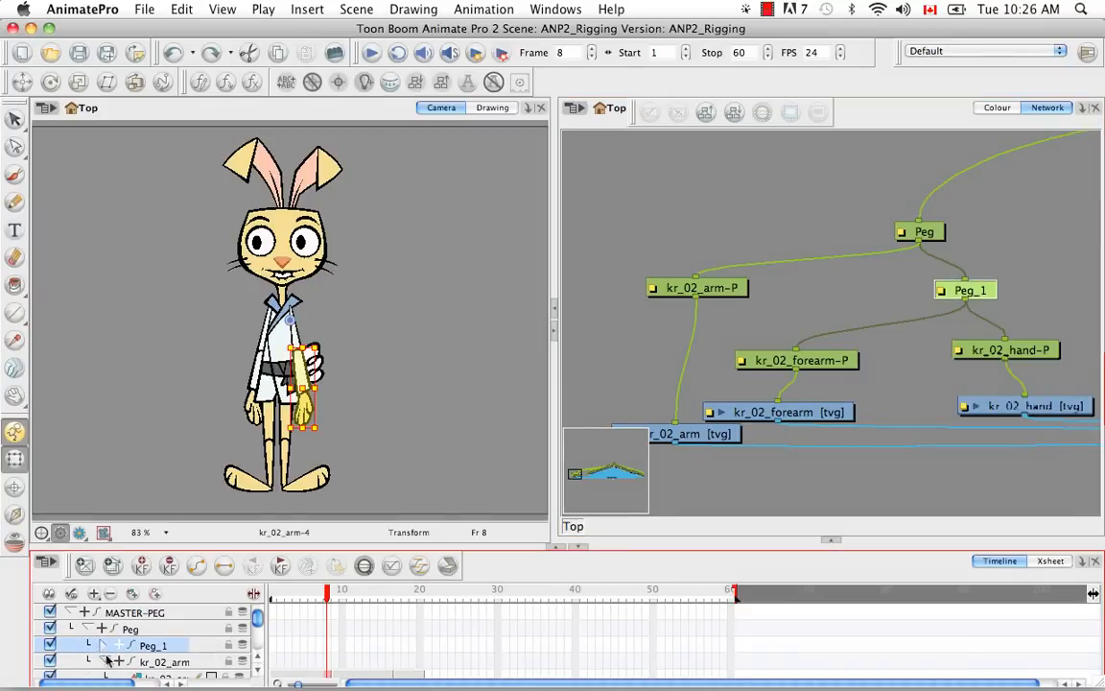
{"action": "left_click", "coordinate": [102, 644]}
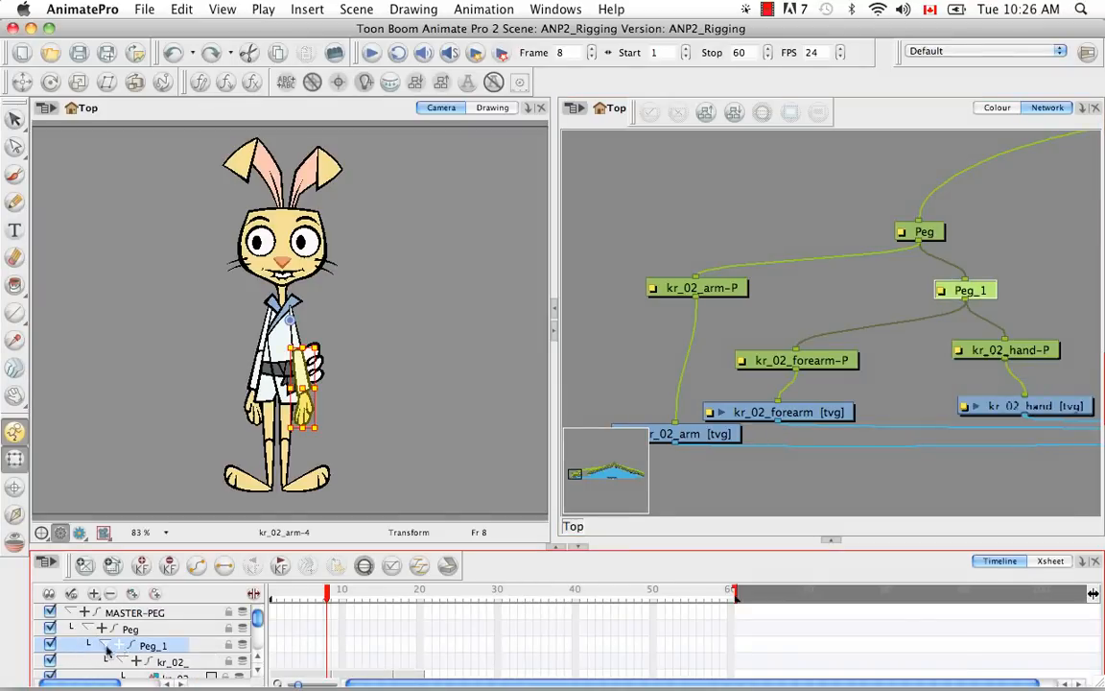
Select the arm drawing, go up to its top parent peg and rotate the whole arm outward at frame 8.
{"action": "left_click", "coordinate": [388, 443]}
{"action": "left_click", "coordinate": [283, 317]}
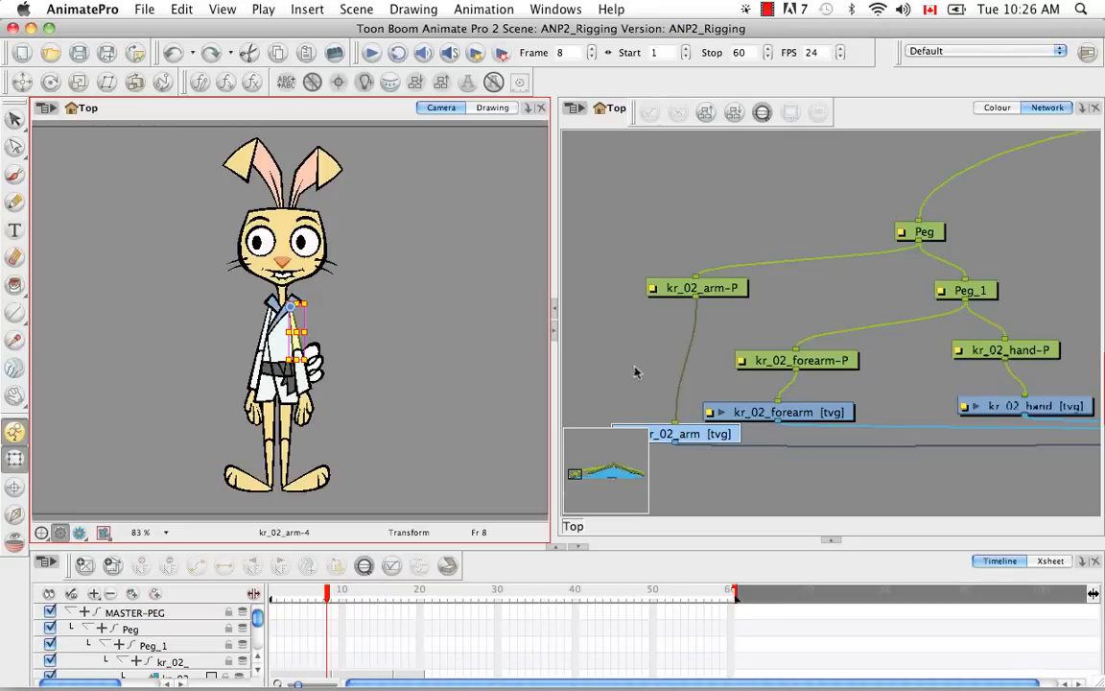
{"action": "key", "text": "b"}
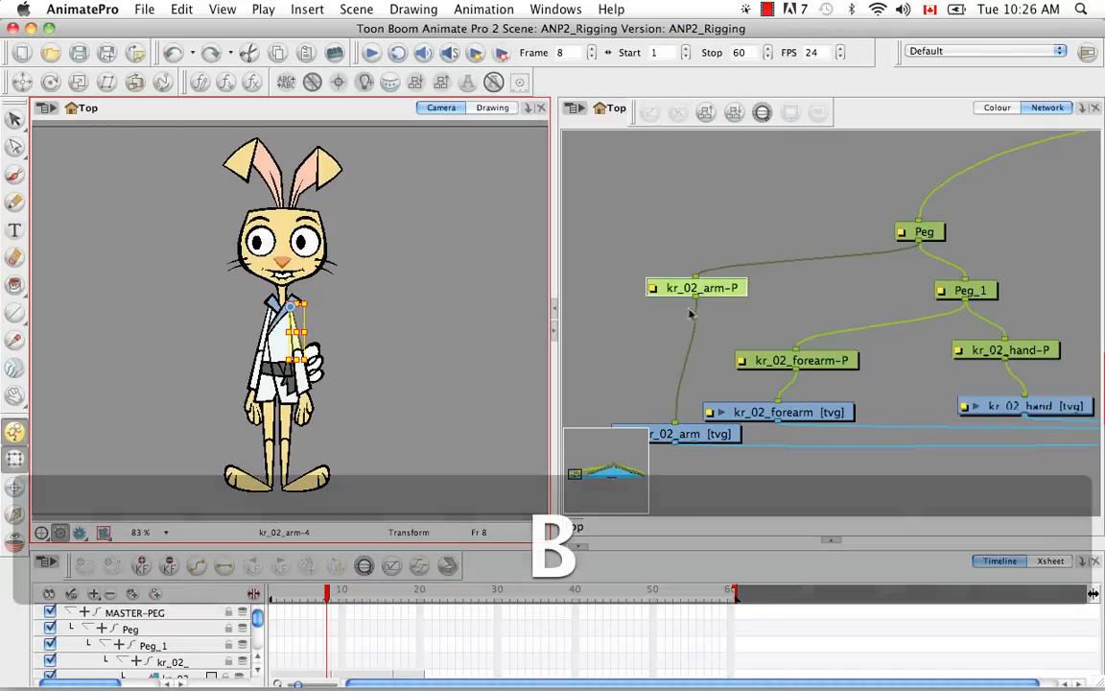
{"action": "key", "text": "b"}
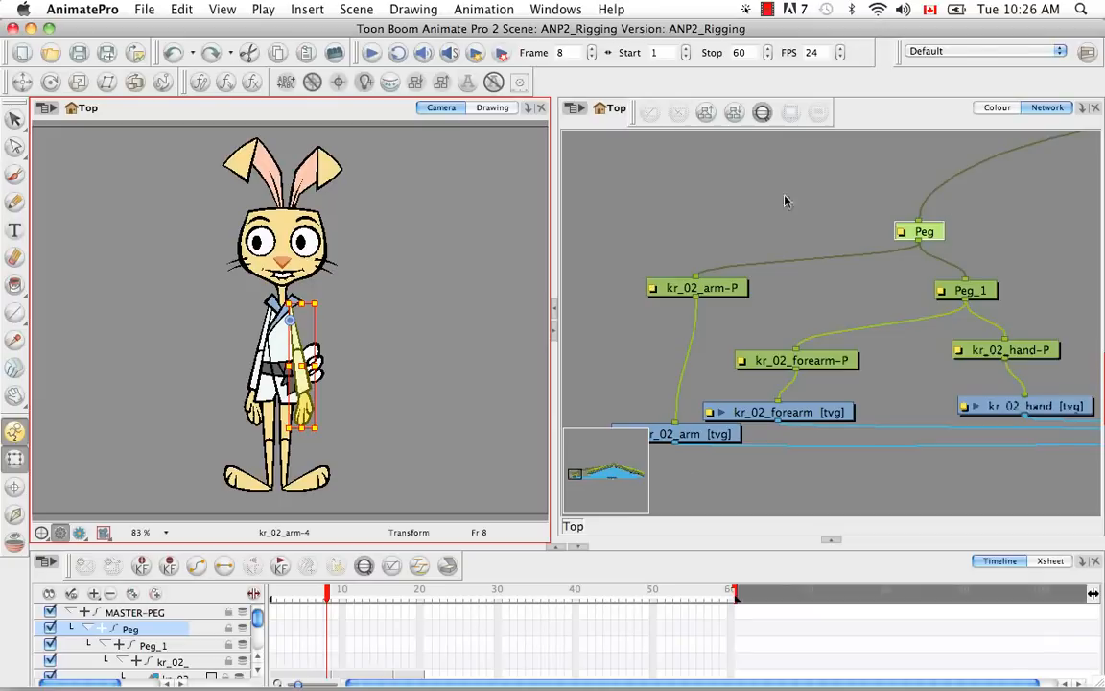
{"action": "left_click_drag", "start_coordinate": [330, 431], "coordinate": [403, 369]}
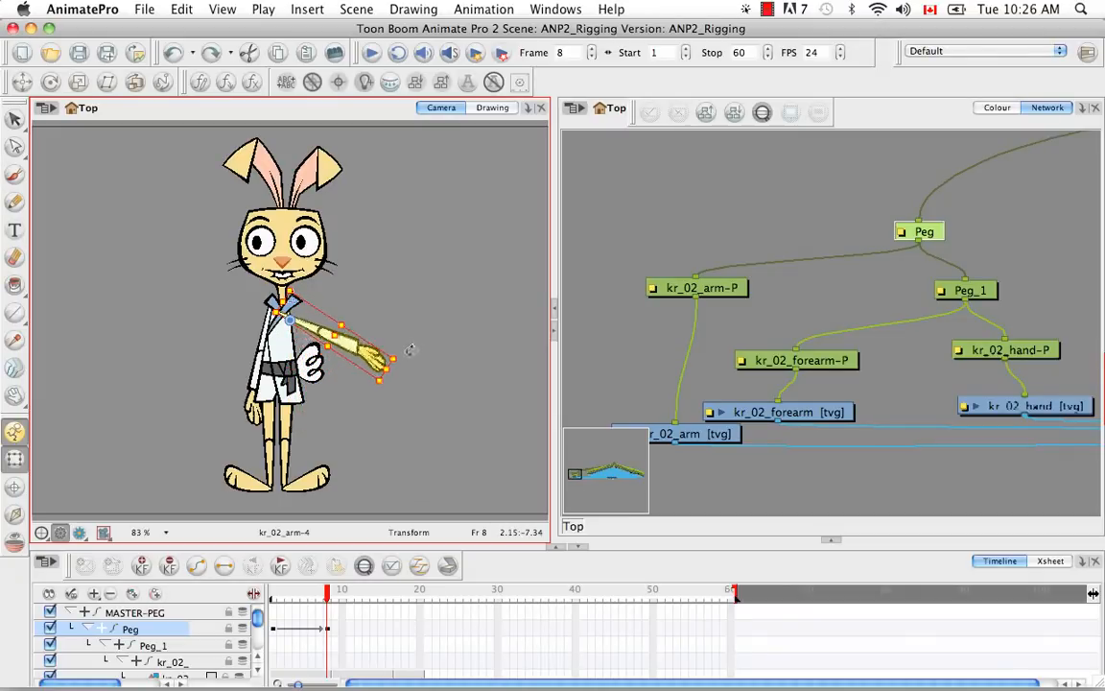
{"action": "left_click", "coordinate": [433, 442]}
Select the forearm drawing, go up to Peg_1 and rotate the forearm and hand upward together.
{"action": "left_click", "coordinate": [342, 345]}
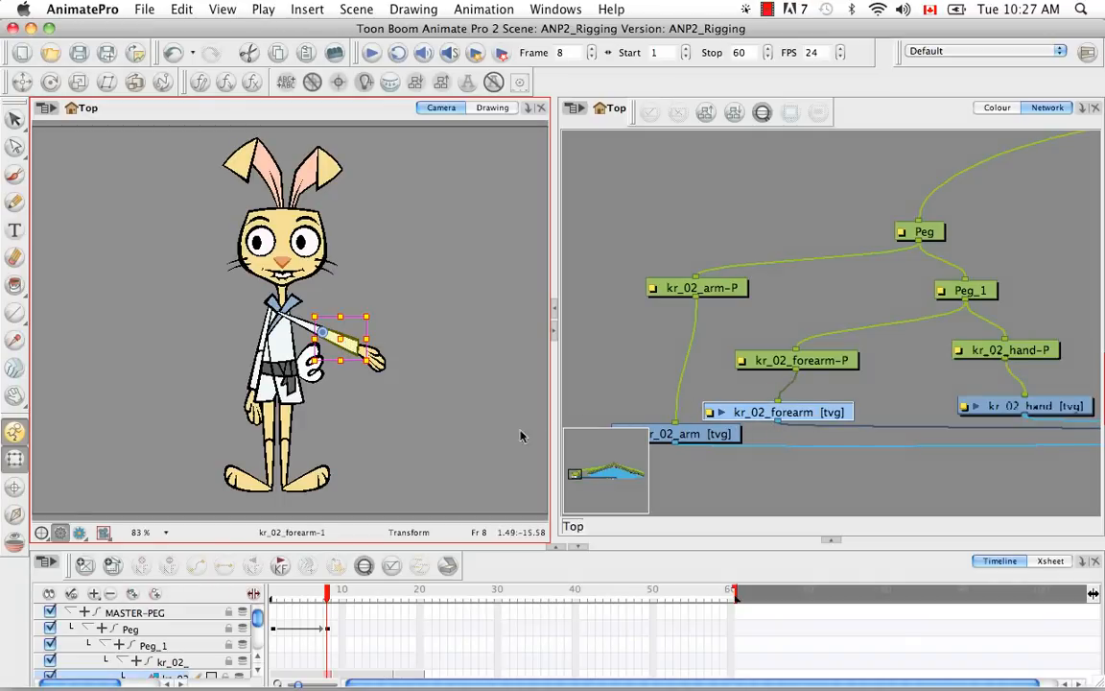
{"action": "key", "text": "b"}
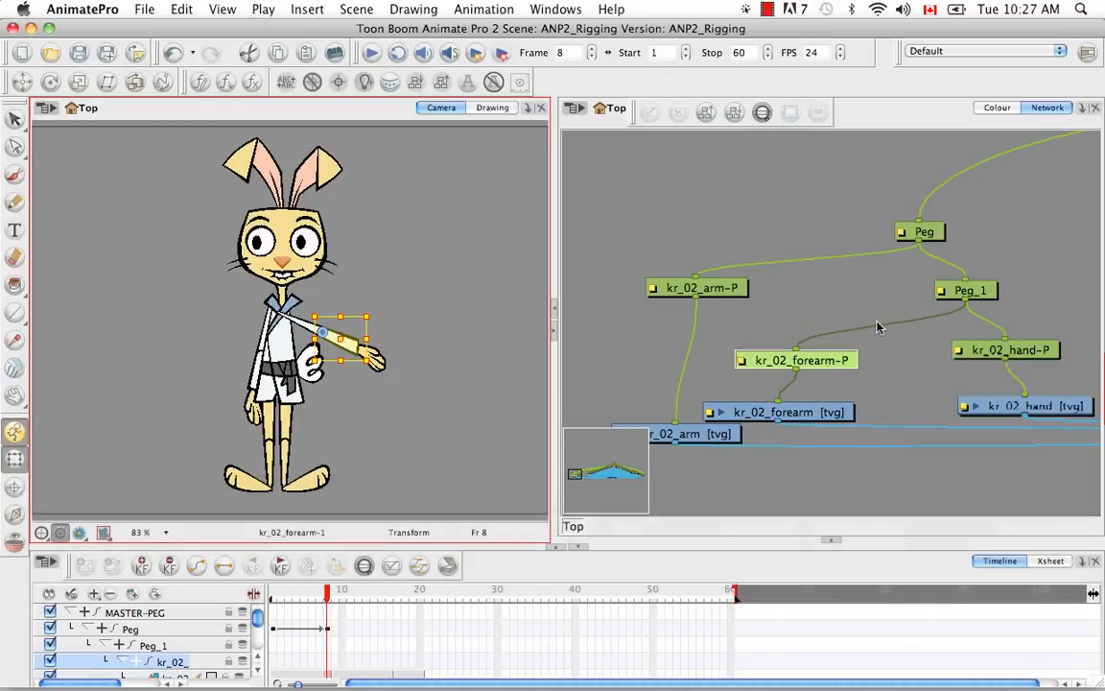
{"action": "key", "text": "b"}
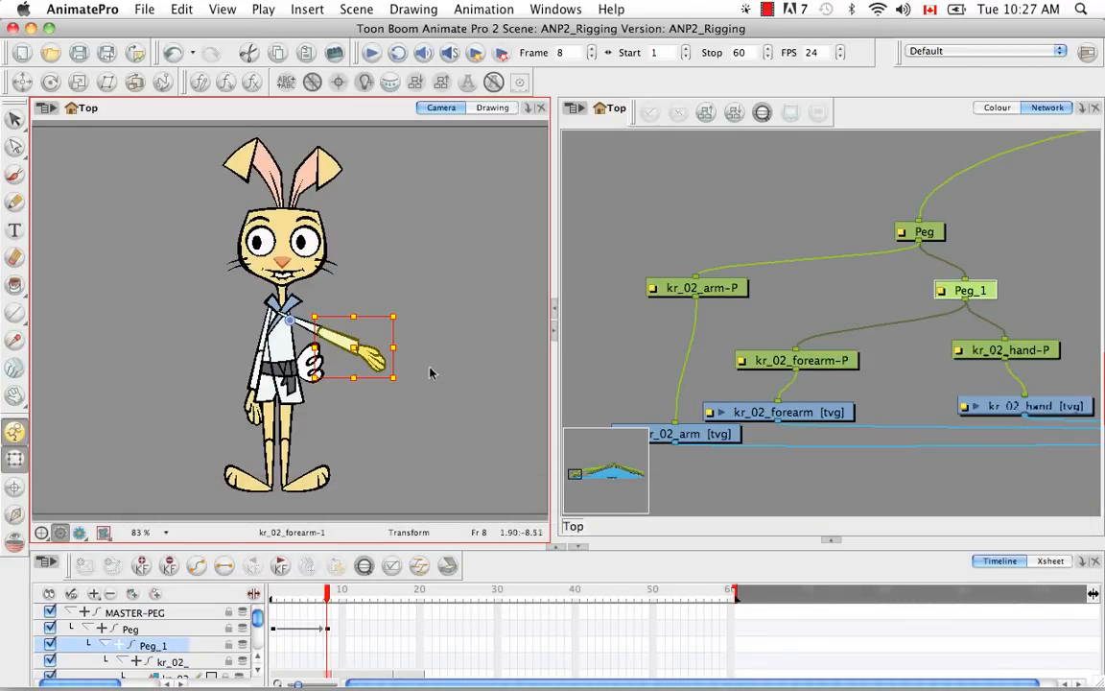
{"action": "left_click_drag", "start_coordinate": [393, 374], "coordinate": [404, 288]}
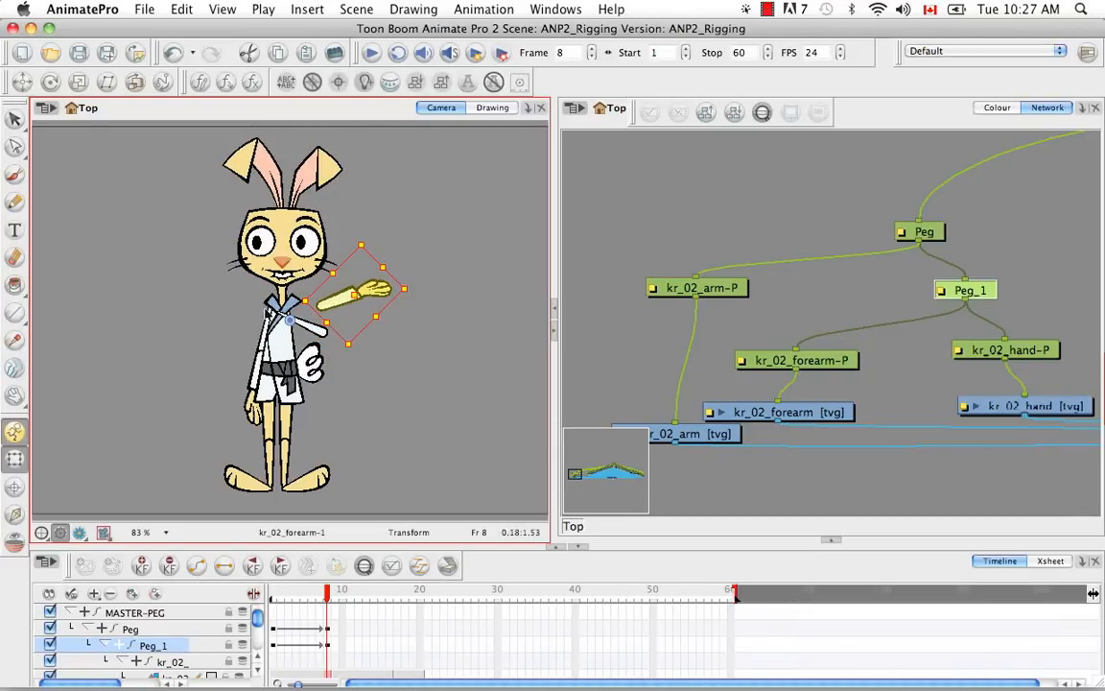
{"action": "left_click", "coordinate": [382, 423]}
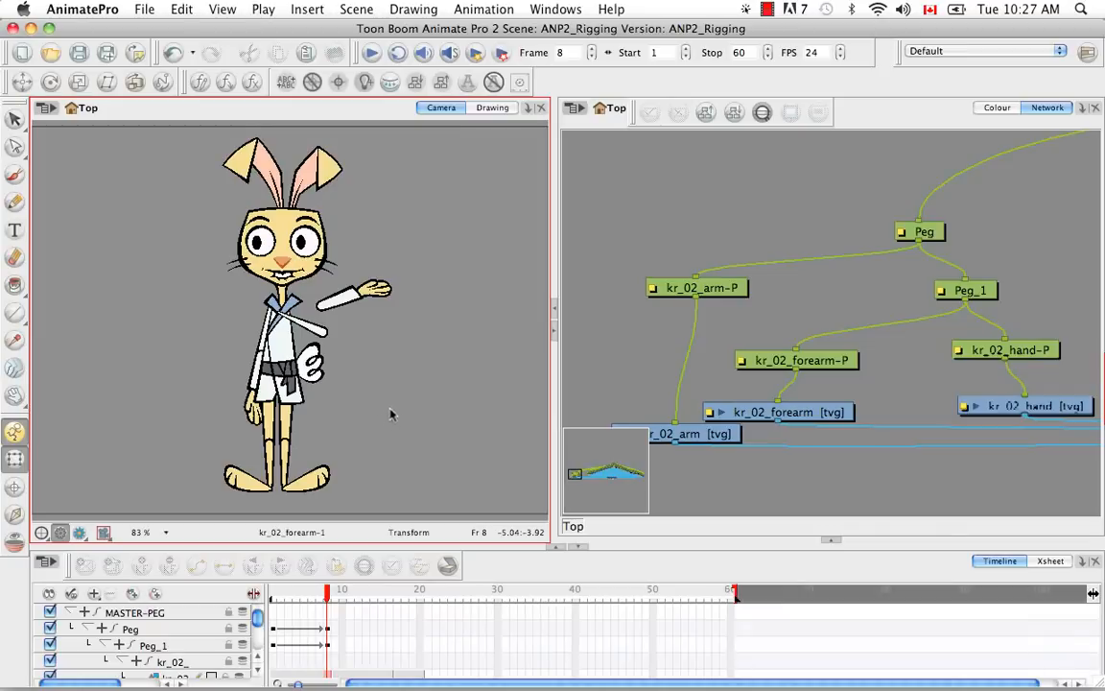
Undo the forearm and whole-arm rotations.
{"action": "key", "text": "super"}
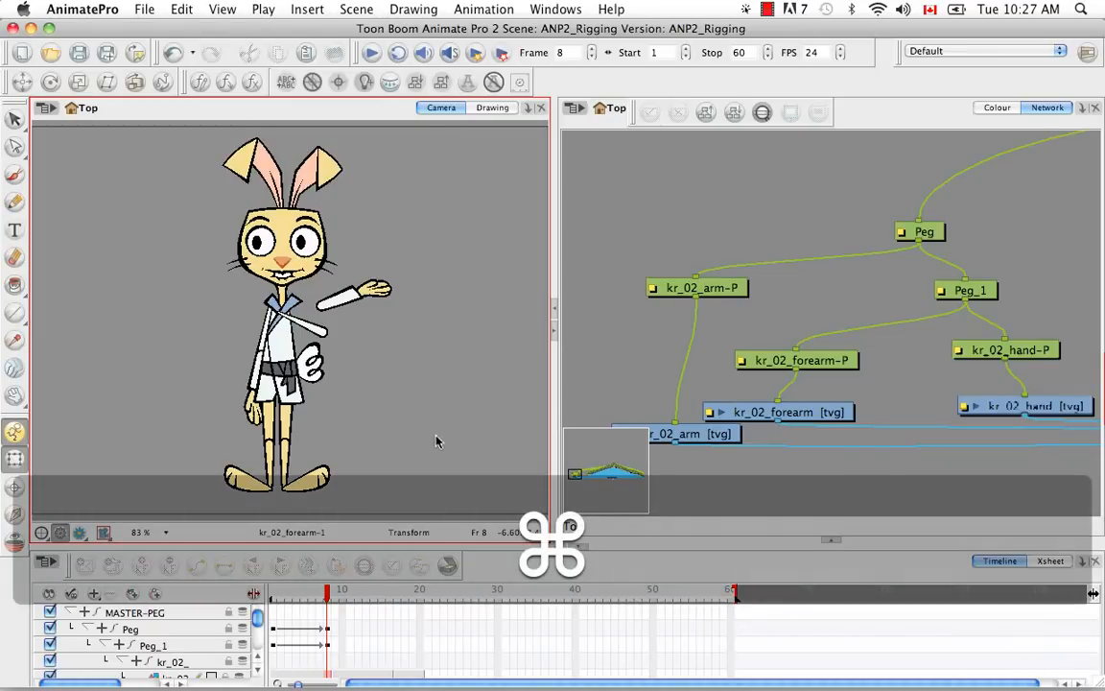
{"action": "key", "text": "super+z"}
{"action": "key", "text": "super+z"}
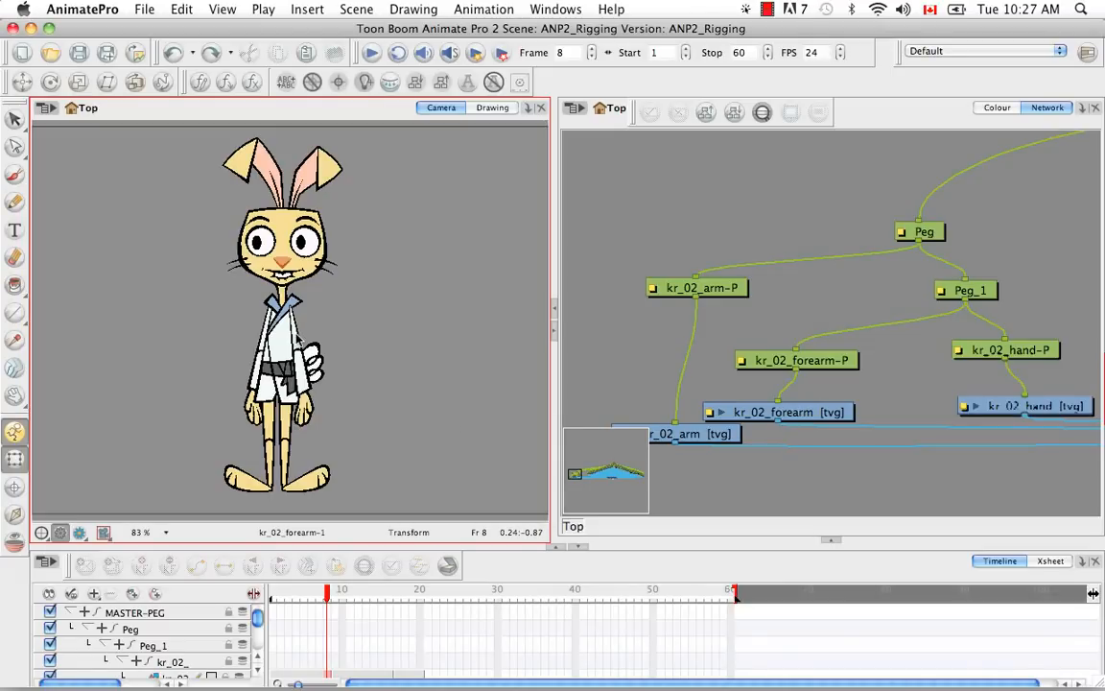
Select the top arm peg and, with the Rotate tool, place its pivot on the shoulder joint at frame 8.
{"action": "left_click", "coordinate": [911, 232]}
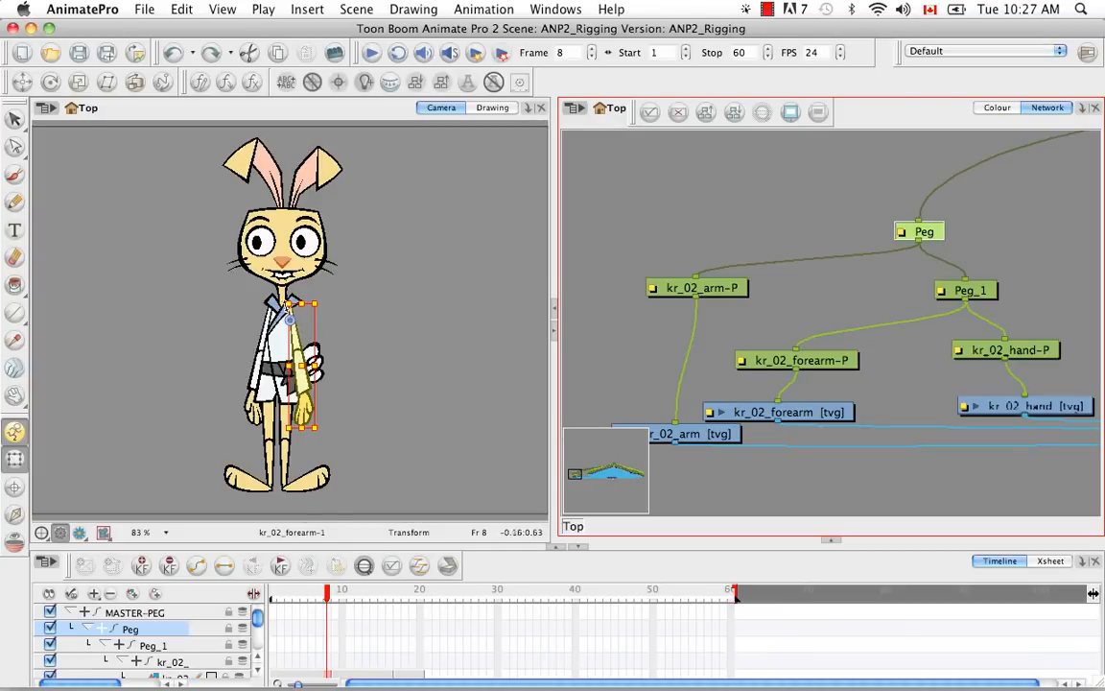
{"action": "left_click", "coordinate": [50, 81]}
{"action": "left_click_drag", "start_coordinate": [290, 319], "coordinate": [292, 309]}
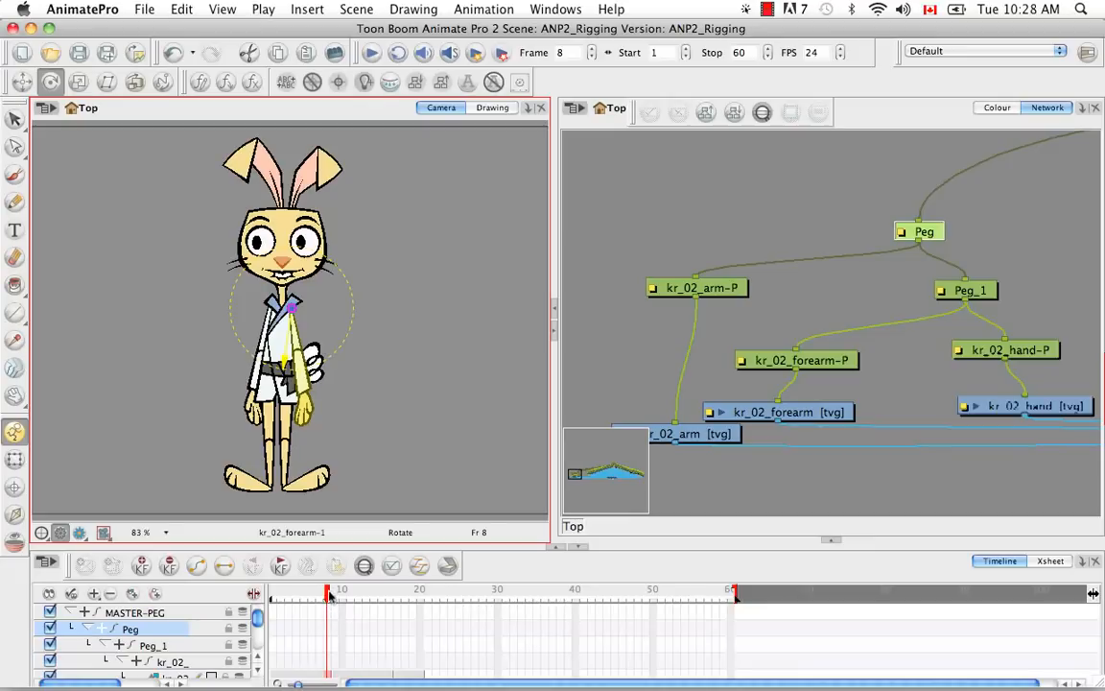
Go to frame 17 and move the top arm peg's pivot from the shoulder to the waist.
{"action": "left_click_drag", "start_coordinate": [328, 597], "coordinate": [340, 593]}
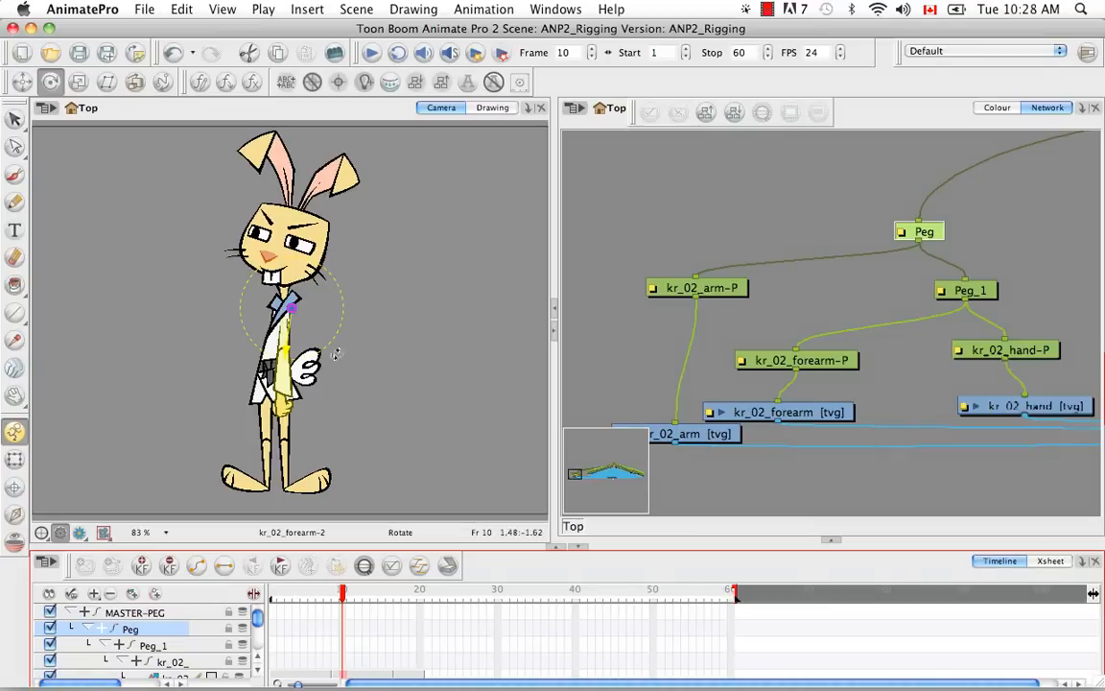
{"action": "left_click_drag", "start_coordinate": [343, 592], "coordinate": [396, 607]}
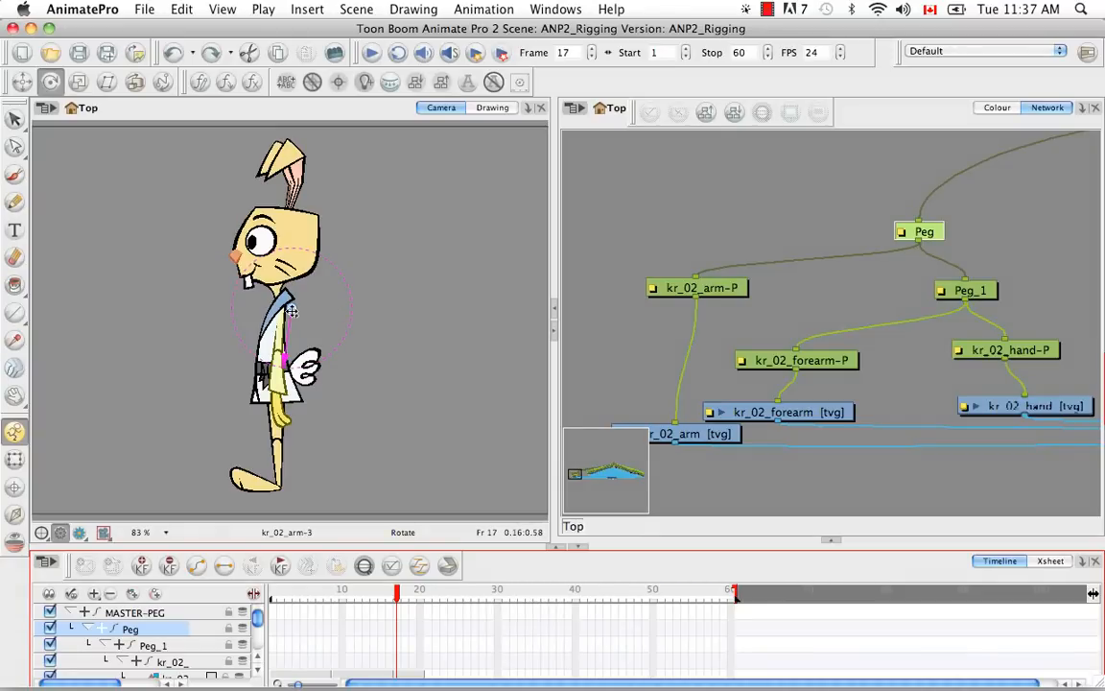
{"action": "left_click_drag", "start_coordinate": [291, 310], "coordinate": [268, 364]}
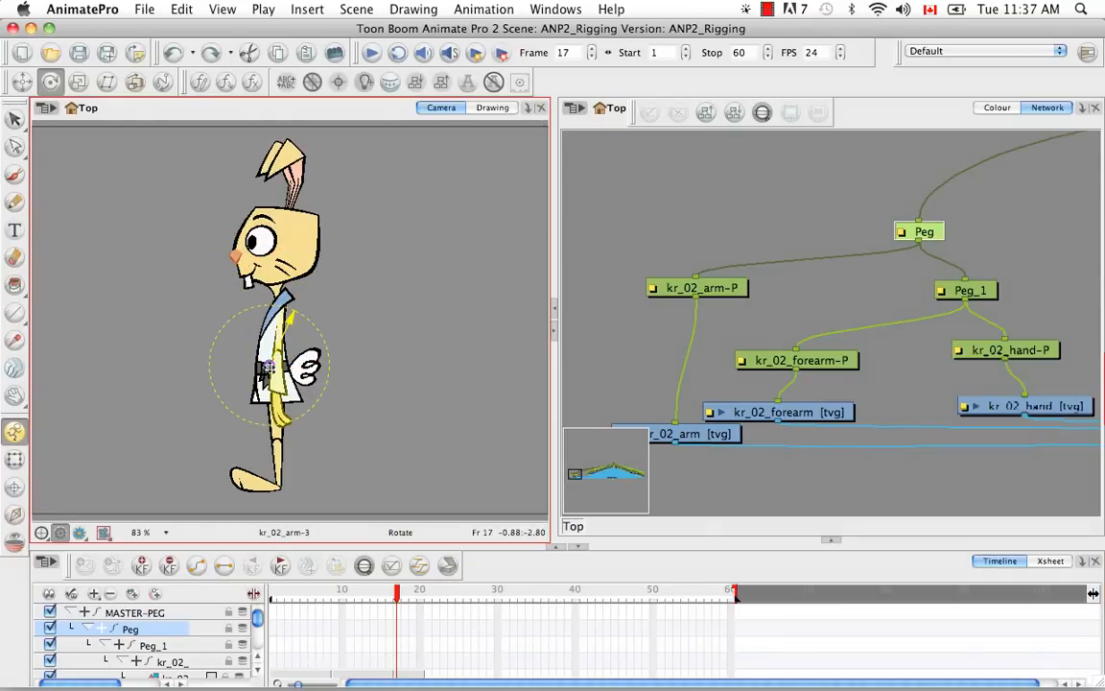
{"action": "mouse_move", "coordinate": [397, 590]}
{"action": "left_mouse_down"}
{"action": "mouse_move", "coordinate": [320, 587]}
{"action": "mouse_move", "coordinate": [397, 594]}
{"action": "left_mouse_up"}
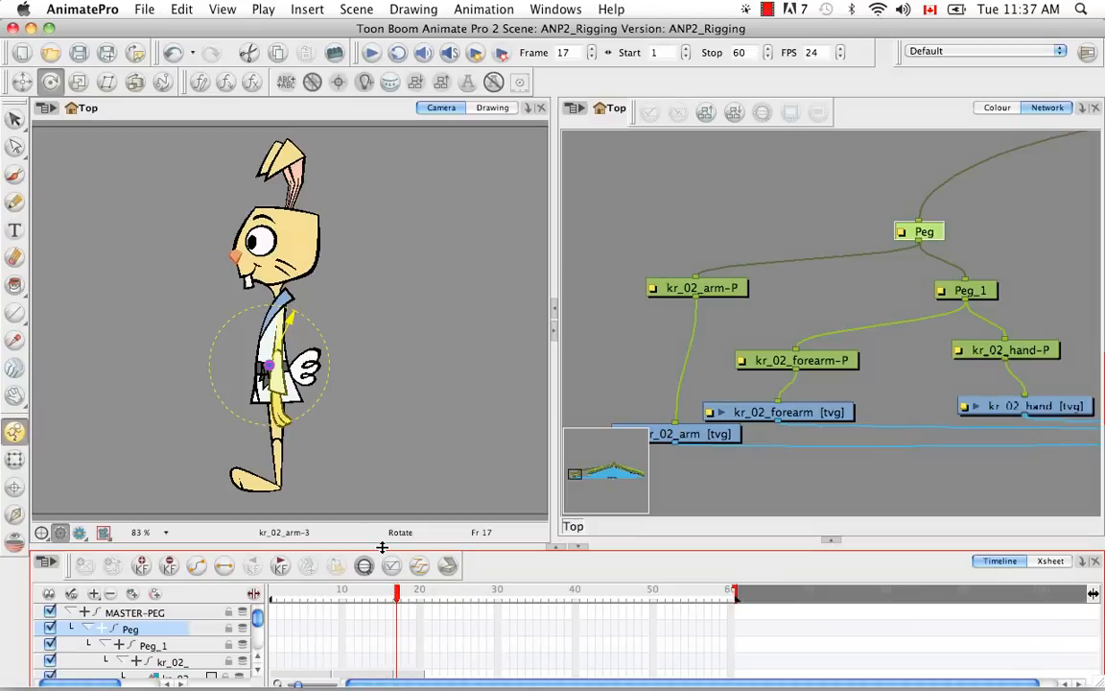
Add a keyframe on the top arm peg at frame 17 and rotate the arm to nearly horizontal at frame 19.
{"action": "left_click", "coordinate": [15, 459]}
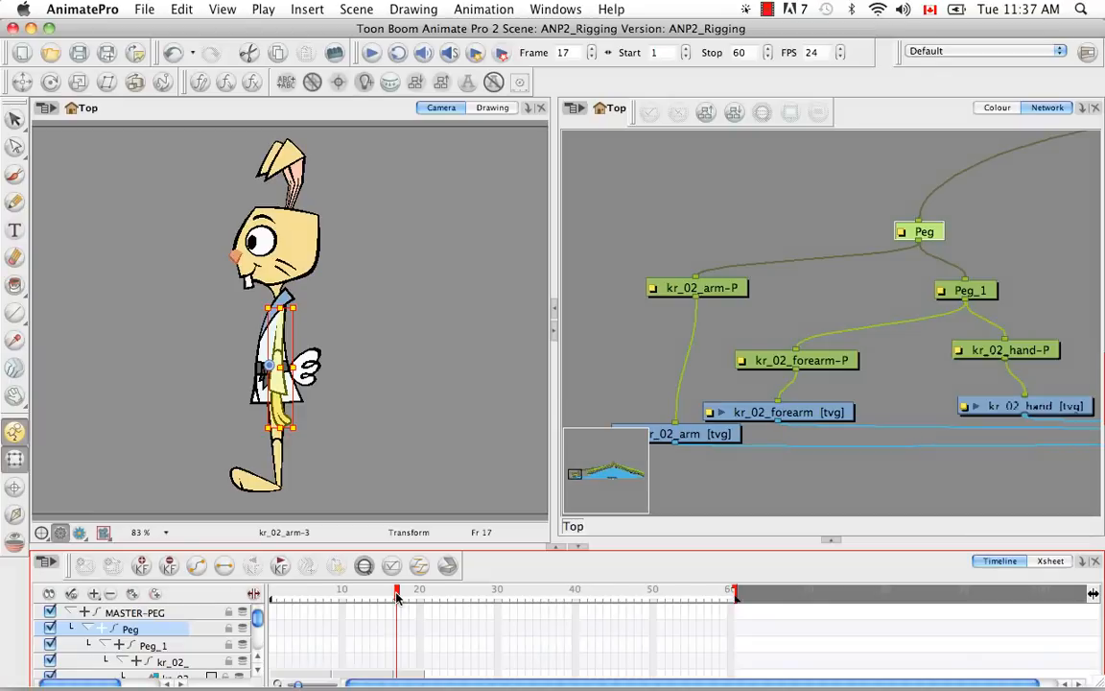
{"action": "key", "text": "super+F6"}
{"action": "key", "text": "period"}
{"action": "key", "text": "period"}
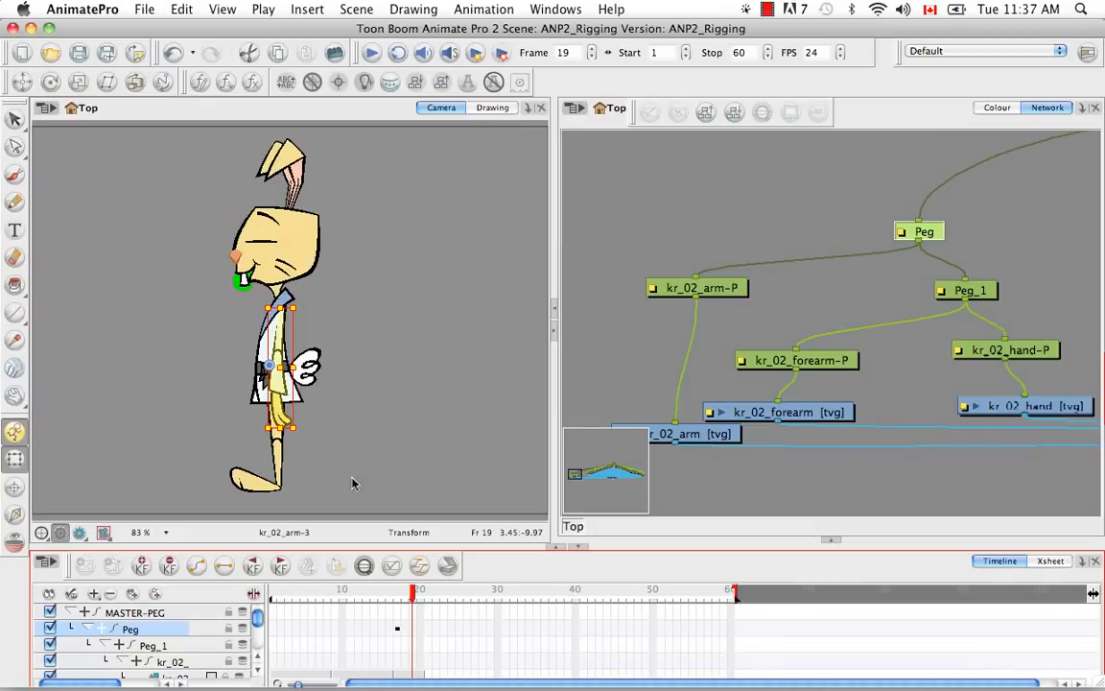
{"action": "left_click_drag", "start_coordinate": [317, 437], "coordinate": [374, 242]}
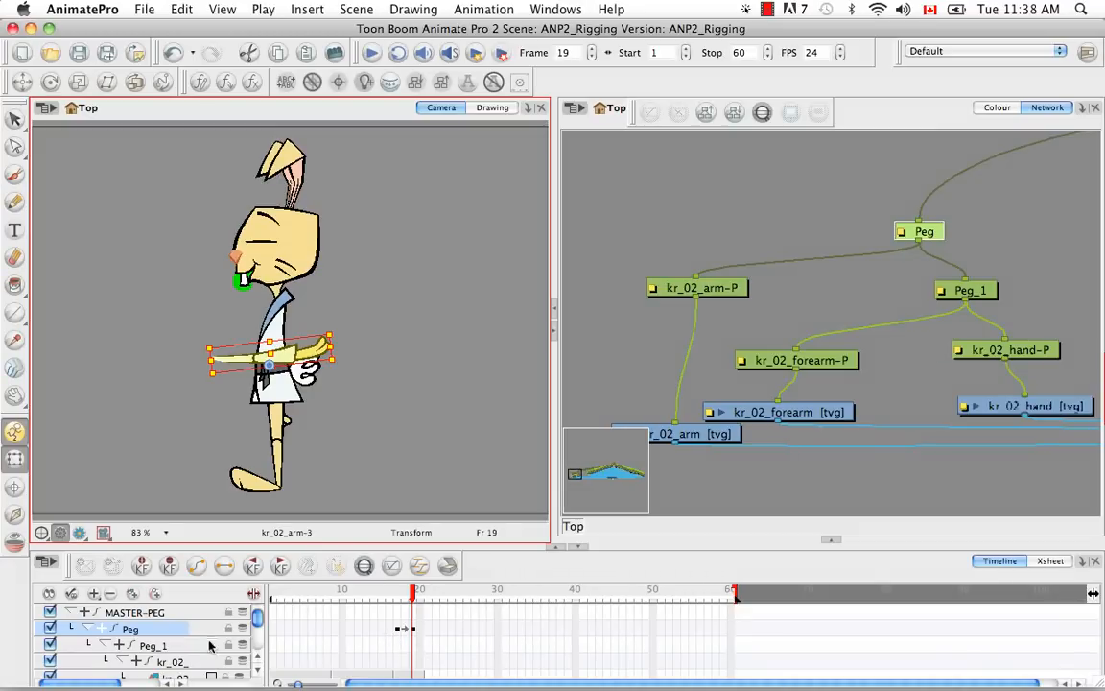
Clear all values of the top arm peg and deselect it.
{"action": "right_click", "coordinate": [162, 630]}
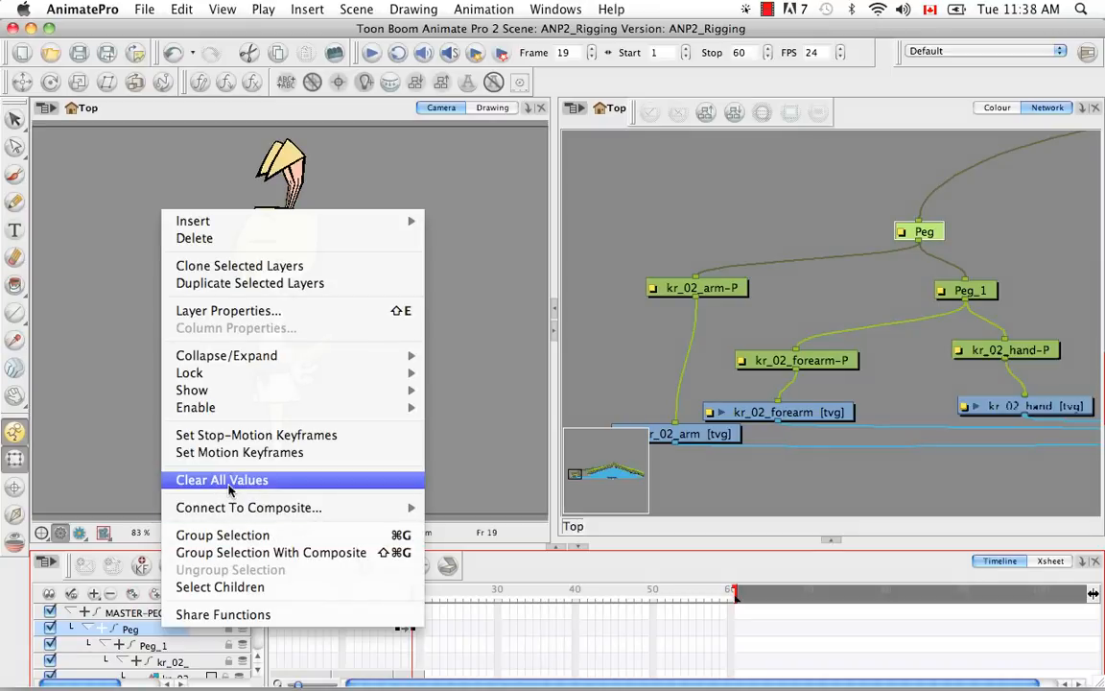
{"action": "left_click", "coordinate": [281, 486]}
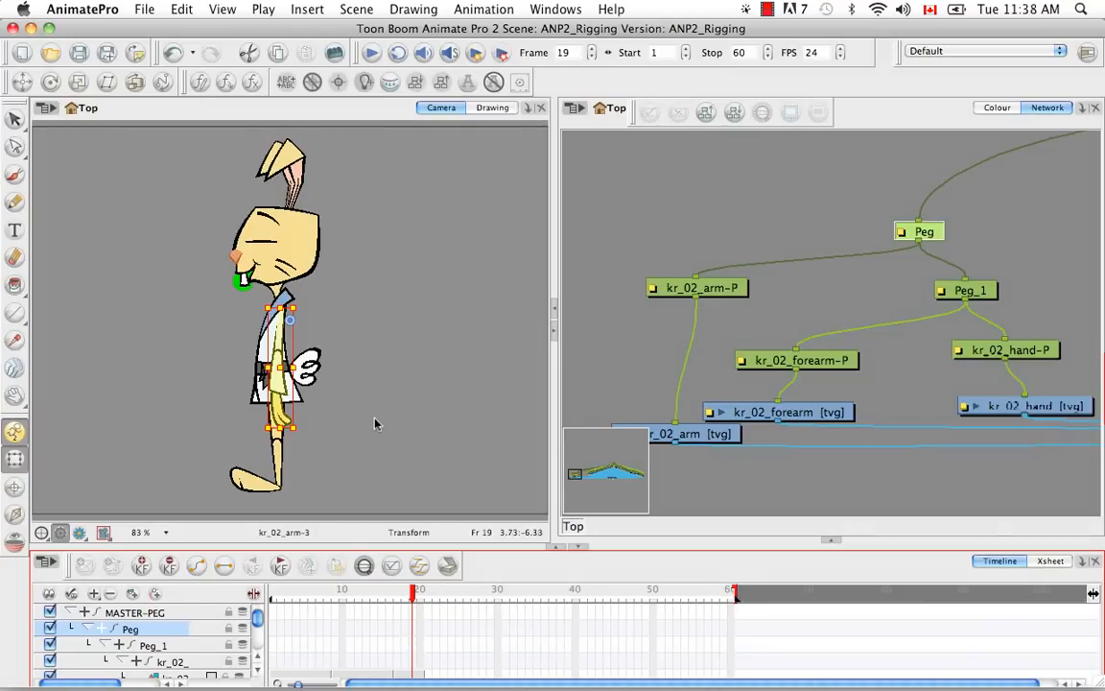
{"action": "left_click", "coordinate": [337, 377]}
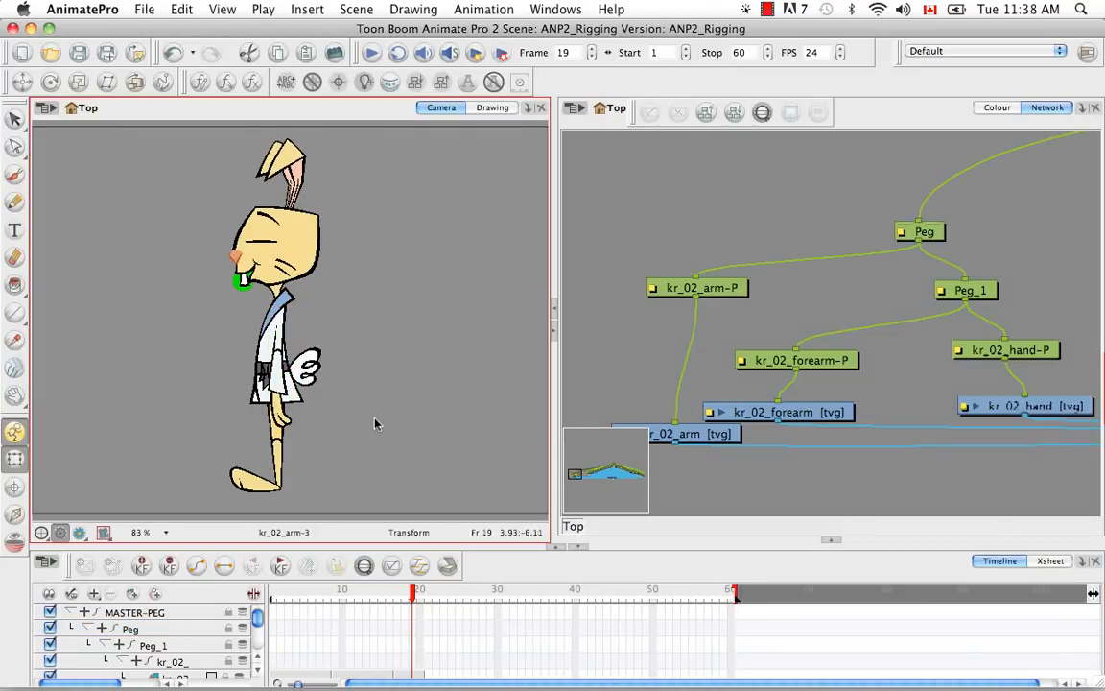
Select the top arm peg with the Rotate tool and go to frame 7.
{"action": "left_click", "coordinate": [50, 82]}
{"action": "left_click", "coordinate": [165, 630]}
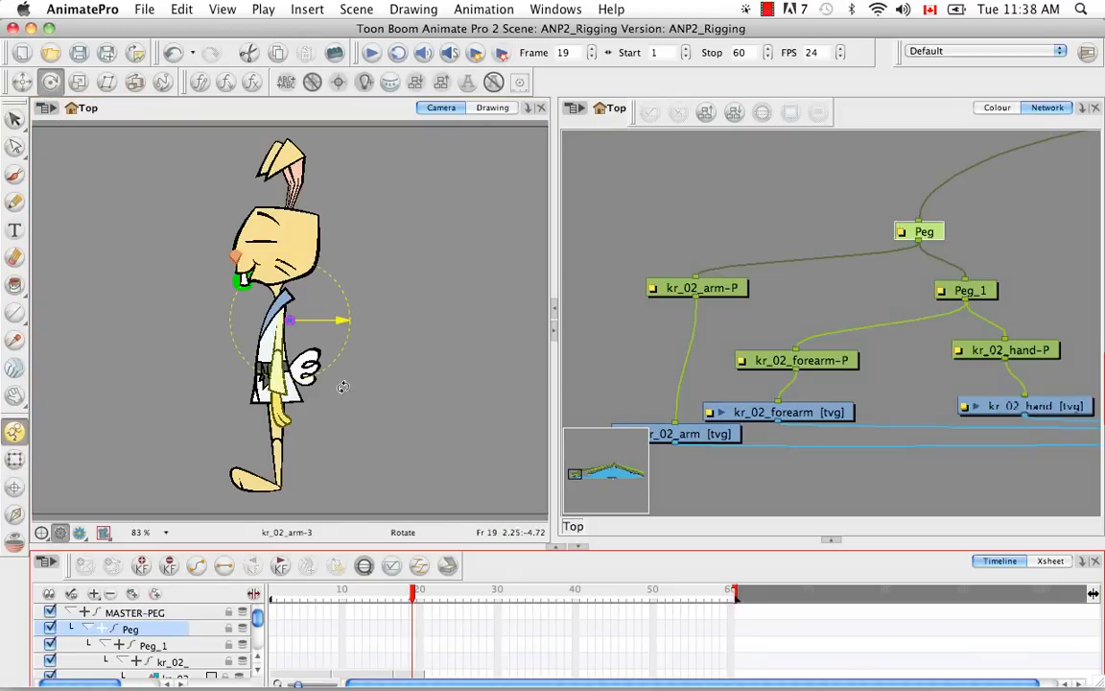
{"action": "left_click_drag", "start_coordinate": [409, 600], "coordinate": [318, 599]}
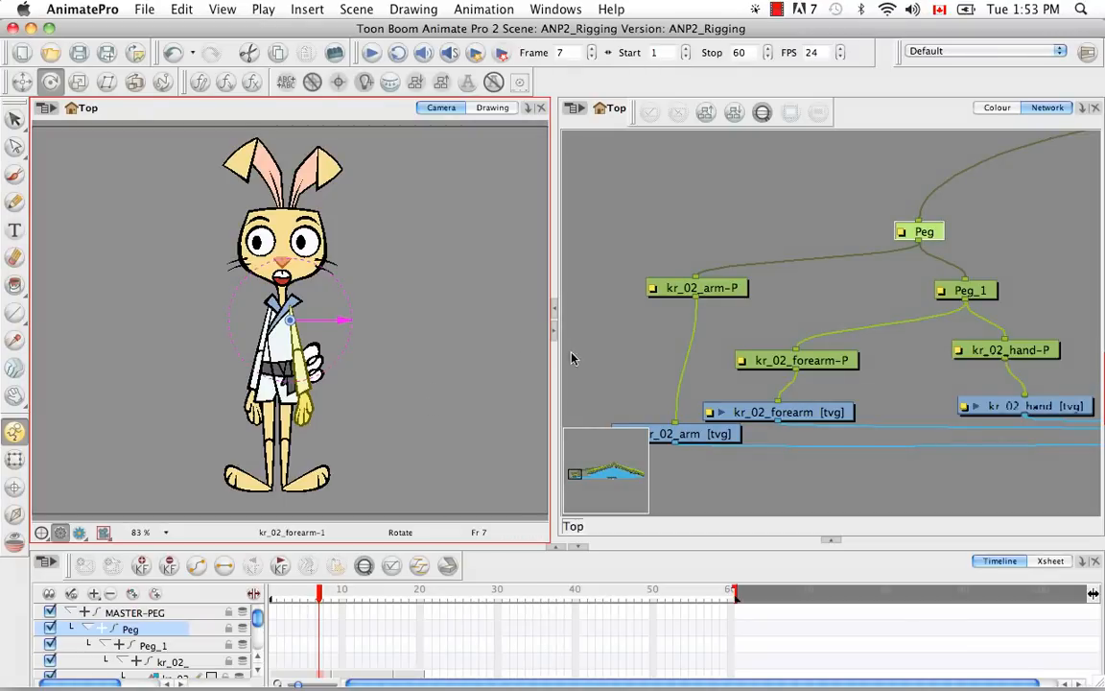
Add a new drawing module to the network below the kr_02_forearm module.
{"action": "left_click", "coordinate": [743, 248]}
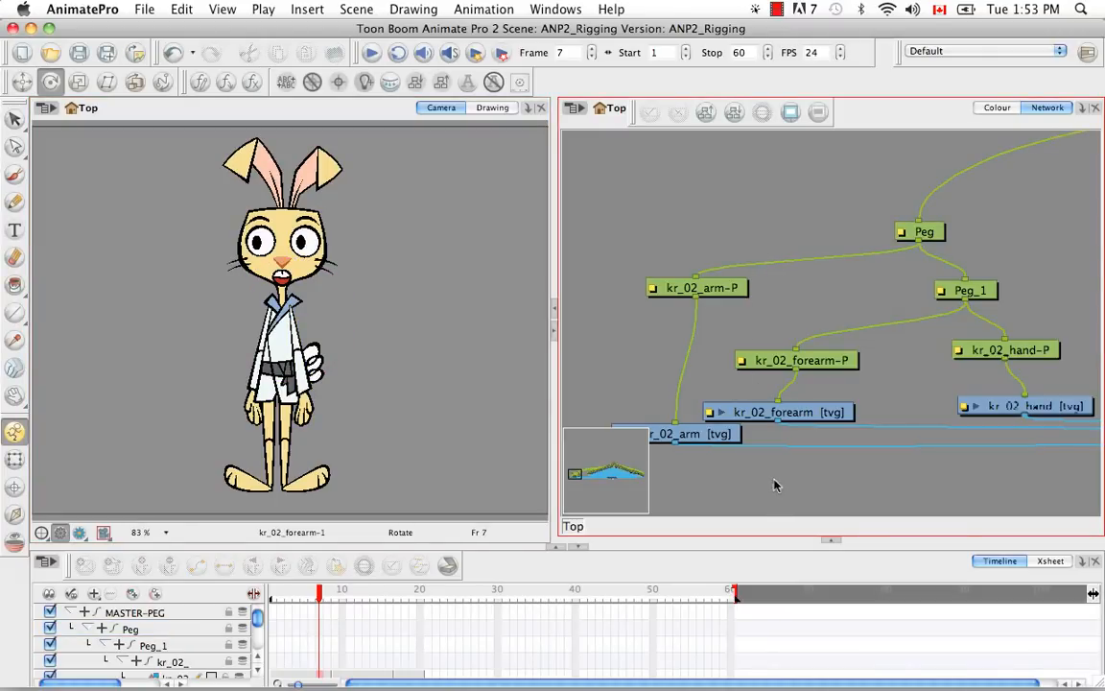
{"action": "key", "text": "super+r"}
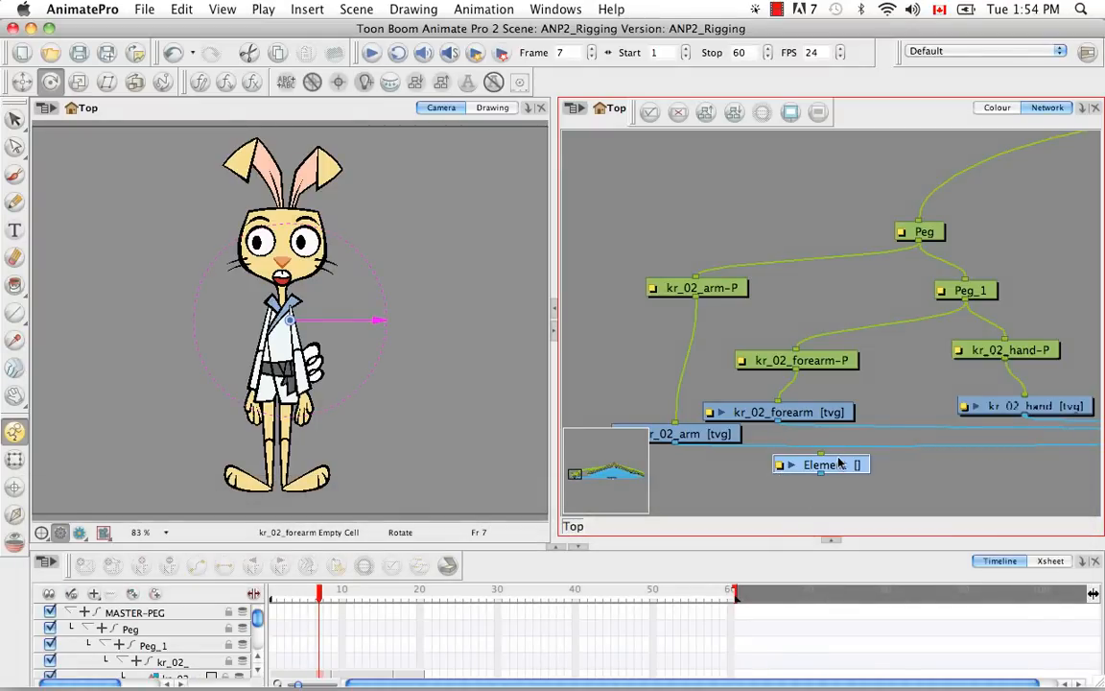
Insert the new drawing module into the connection above the top arm peg, and delete that peg so the module replaces it.
{"action": "left_click_drag", "start_coordinate": [838, 464], "coordinate": [771, 217]}
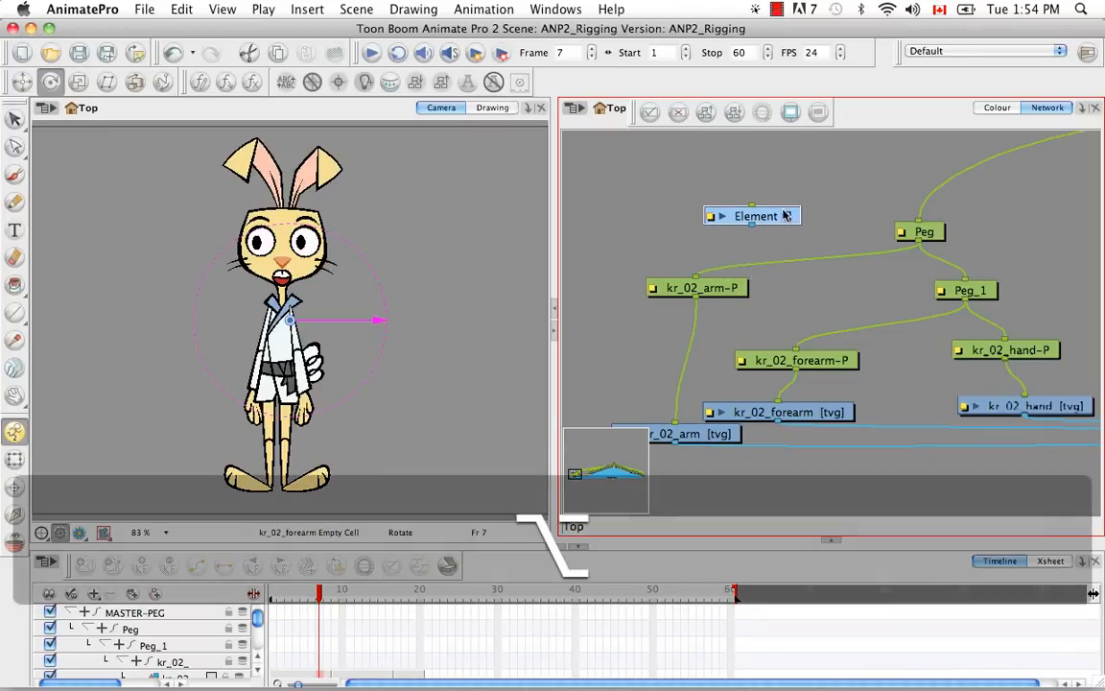
{"action": "left_click_drag", "start_coordinate": [782, 216], "coordinate": [977, 192]}
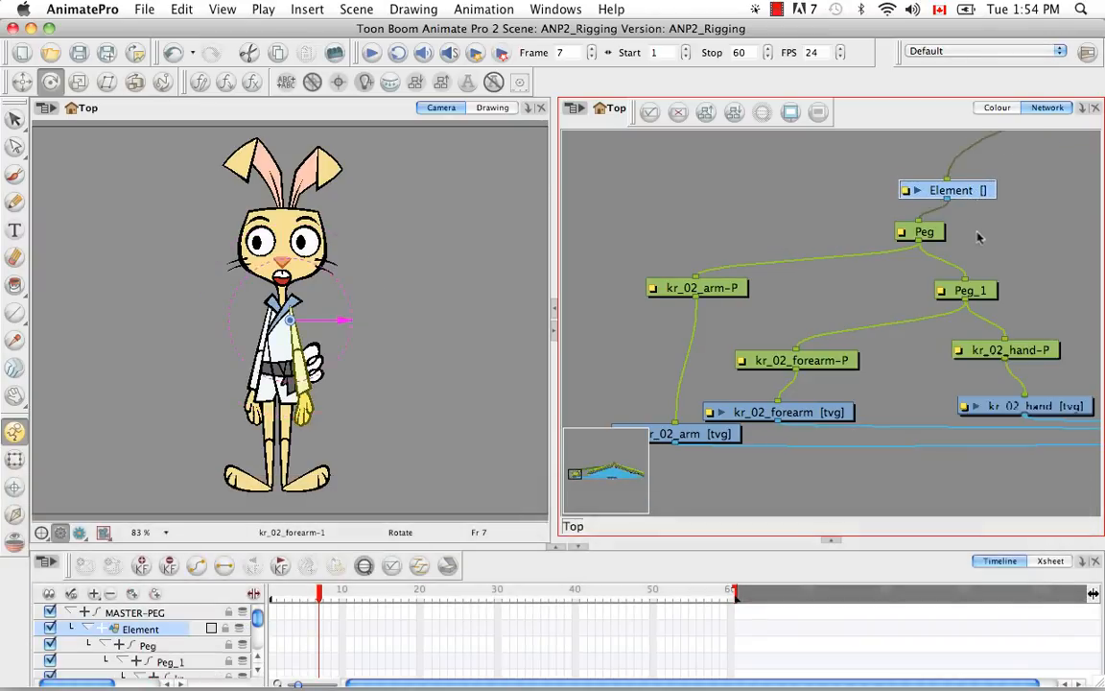
{"action": "left_click", "coordinate": [927, 234]}
{"action": "key", "text": "BackSpace"}
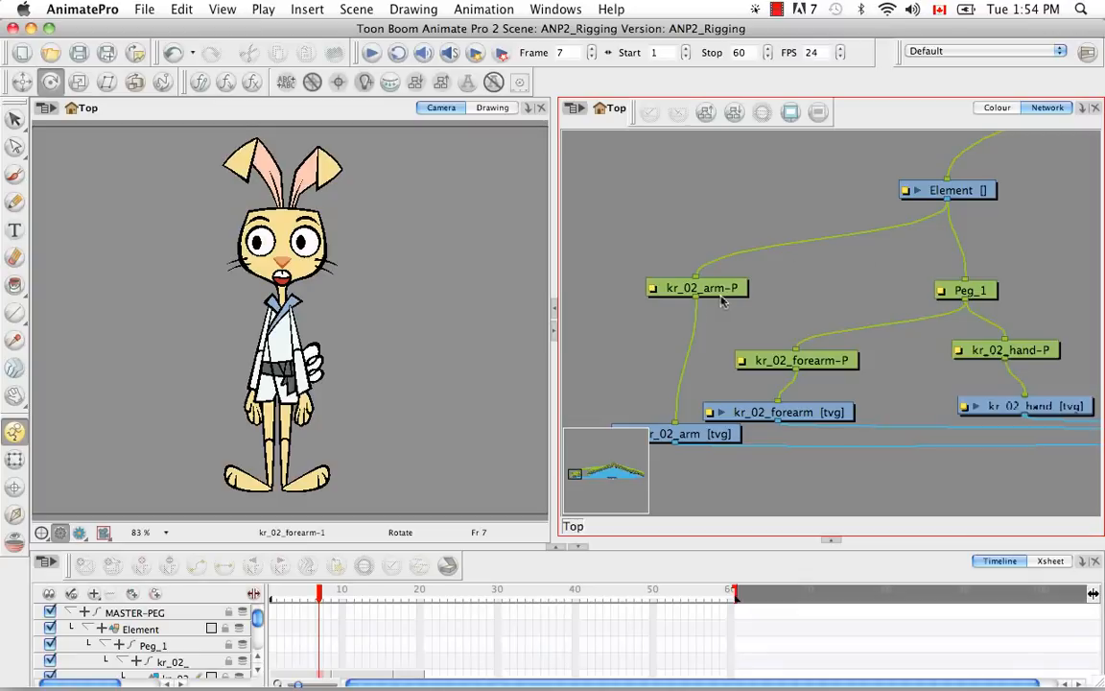
Add a Layer Properties view docked as a column between the Camera and Network views, keeping the Network view at full height.
{"action": "left_click", "coordinate": [905, 192]}
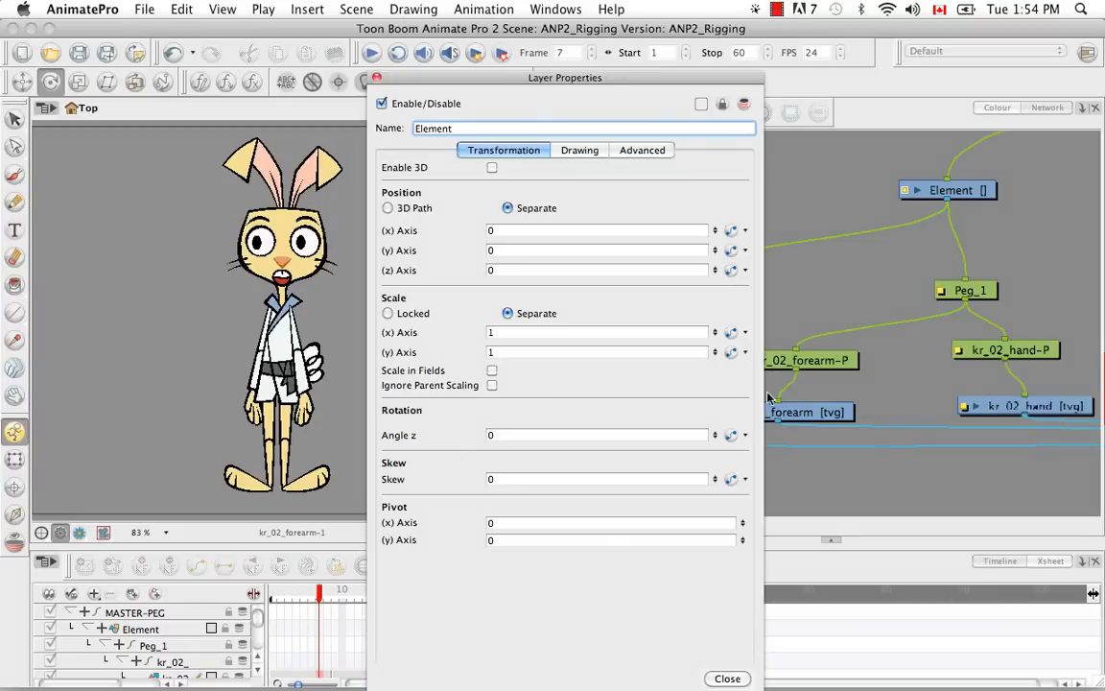
{"action": "left_click", "coordinate": [377, 79]}
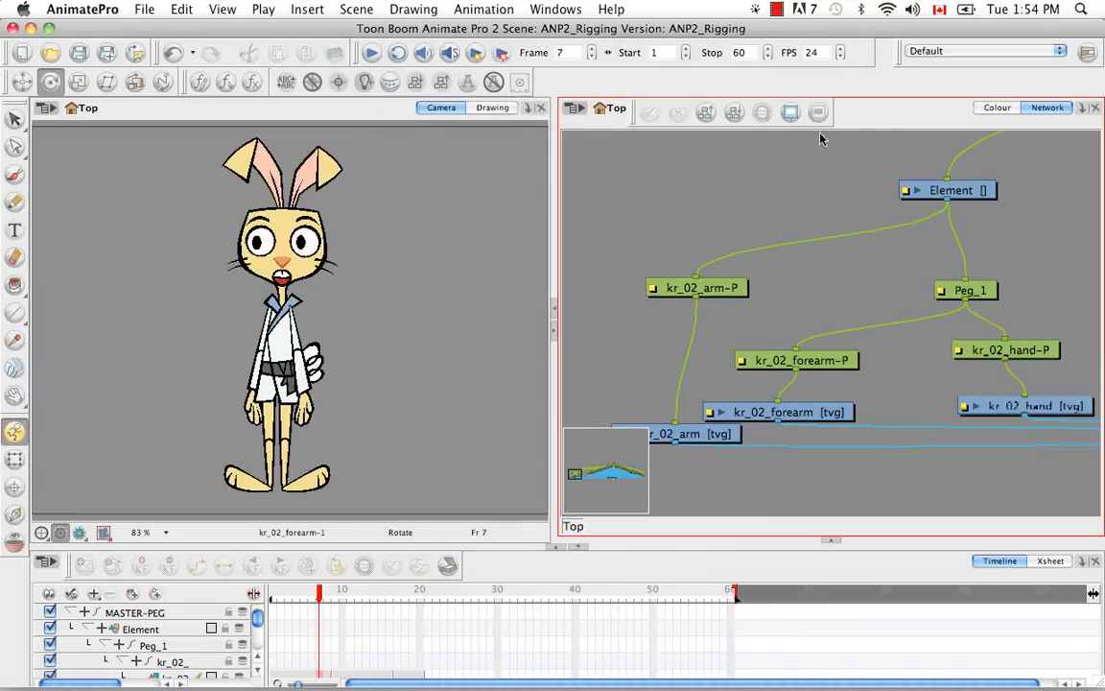
{"action": "left_click", "coordinate": [1080, 109]}
{"action": "left_click", "coordinate": [1079, 110]}
{"action": "left_click", "coordinate": [1080, 110]}
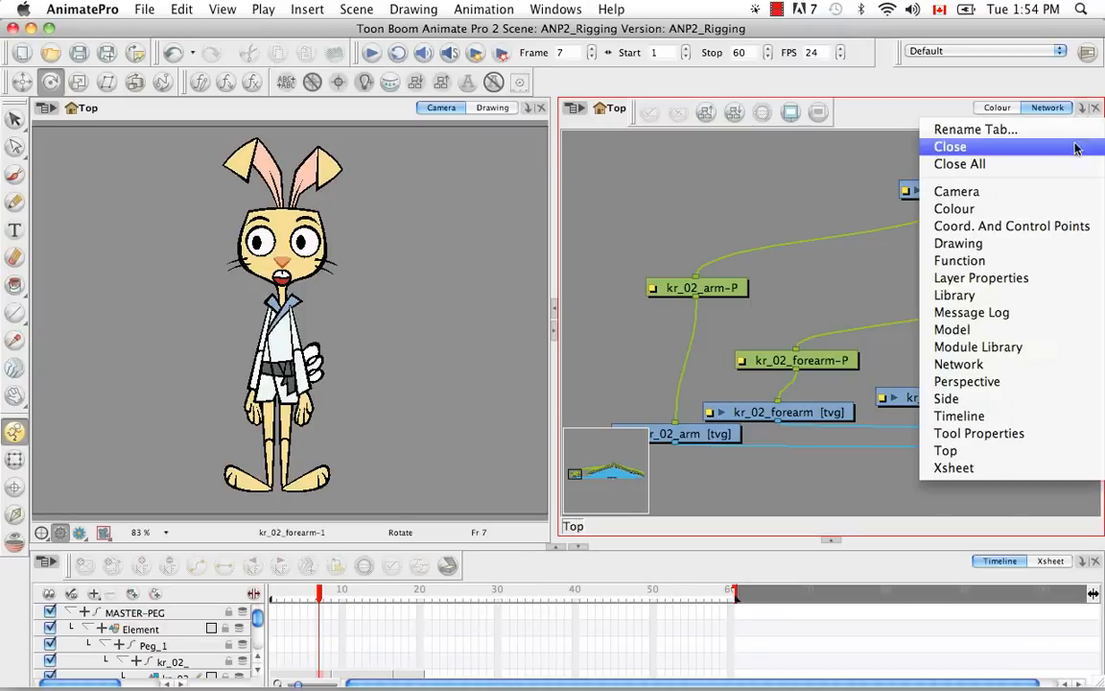
{"action": "left_click", "coordinate": [979, 277]}
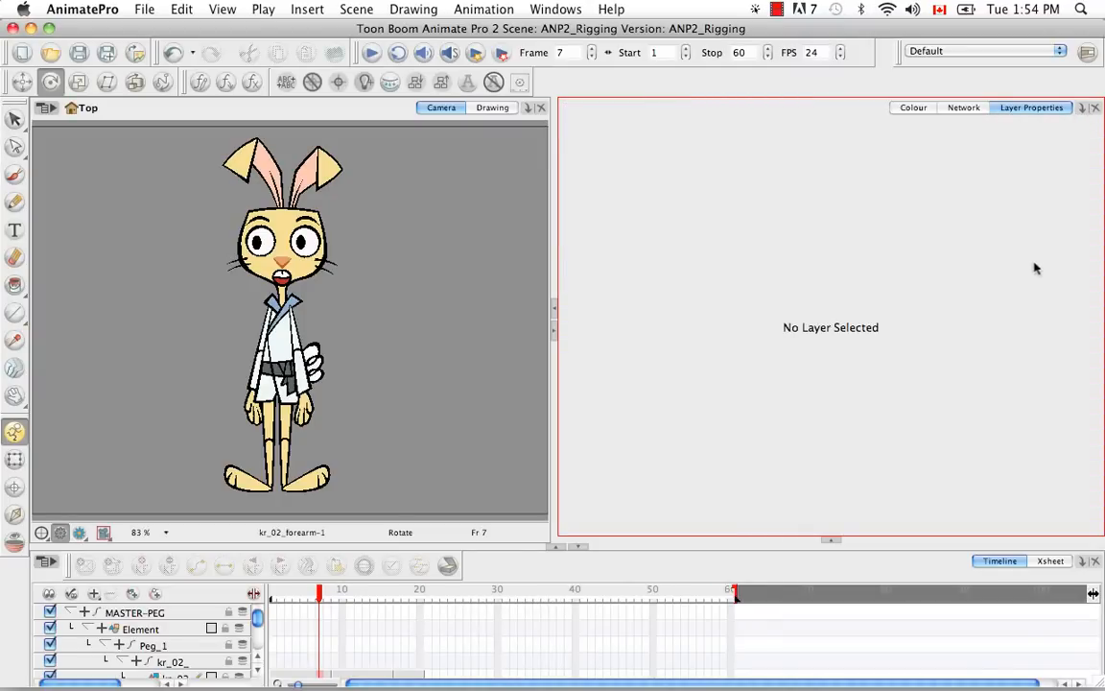
{"action": "left_click_drag", "start_coordinate": [1029, 107], "coordinate": [555, 133]}
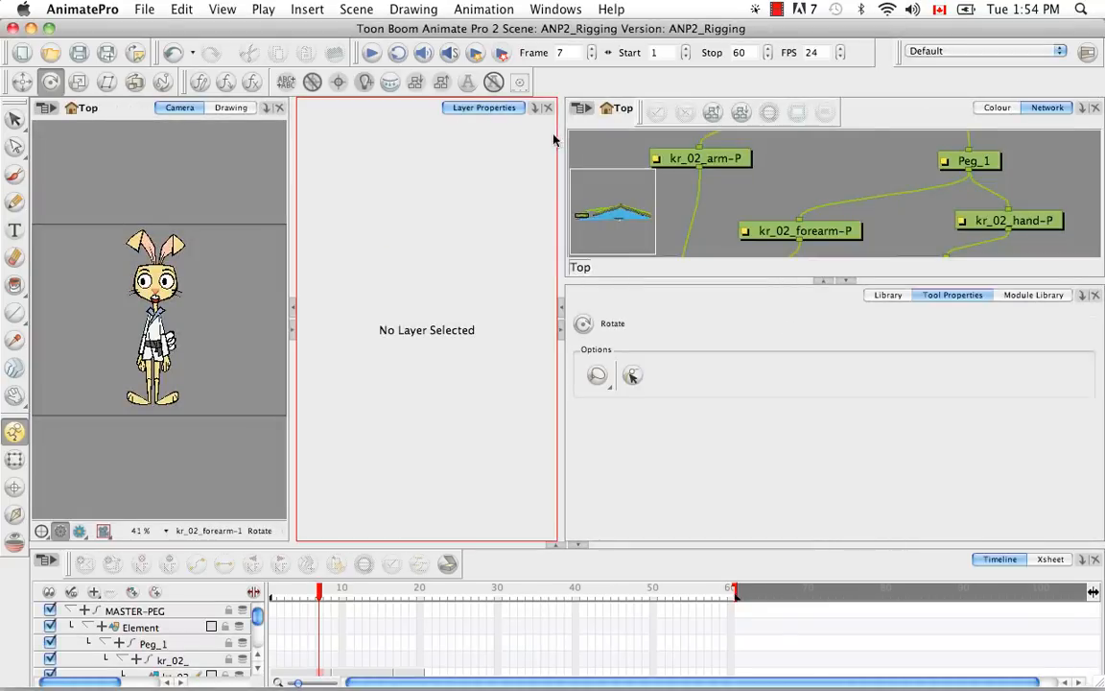
{"action": "left_click", "coordinate": [846, 282]}
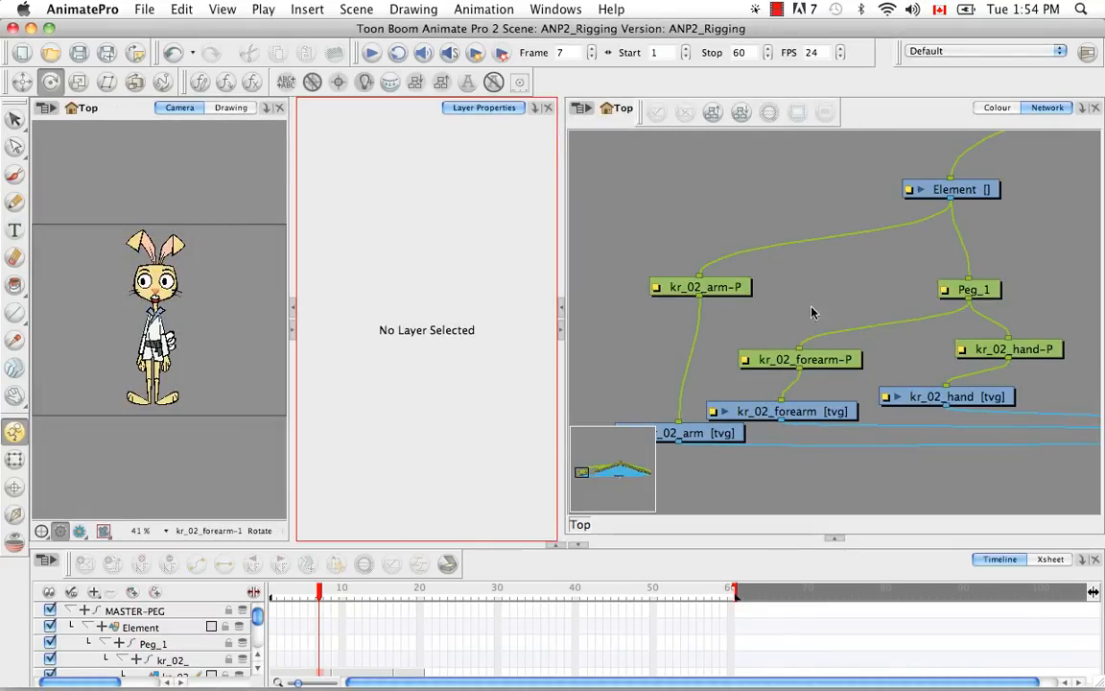
Switch the Element module's drawing Full Name from Local to its own element column.
{"action": "left_click", "coordinate": [945, 191]}
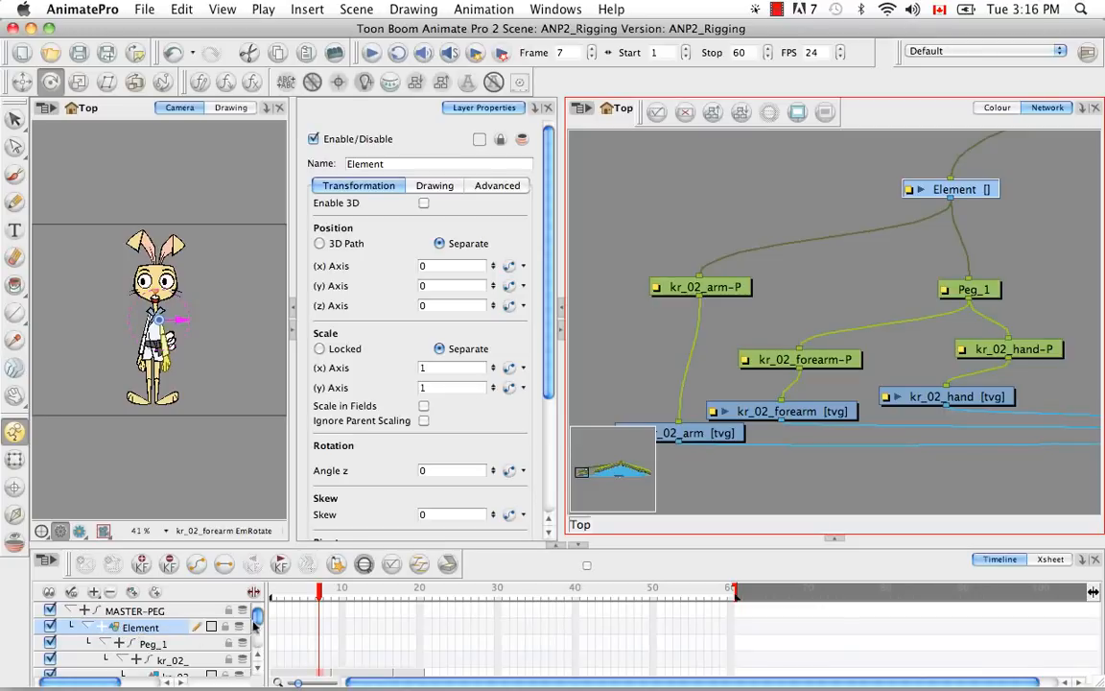
{"action": "left_click_drag", "start_coordinate": [258, 618], "coordinate": [258, 623]}
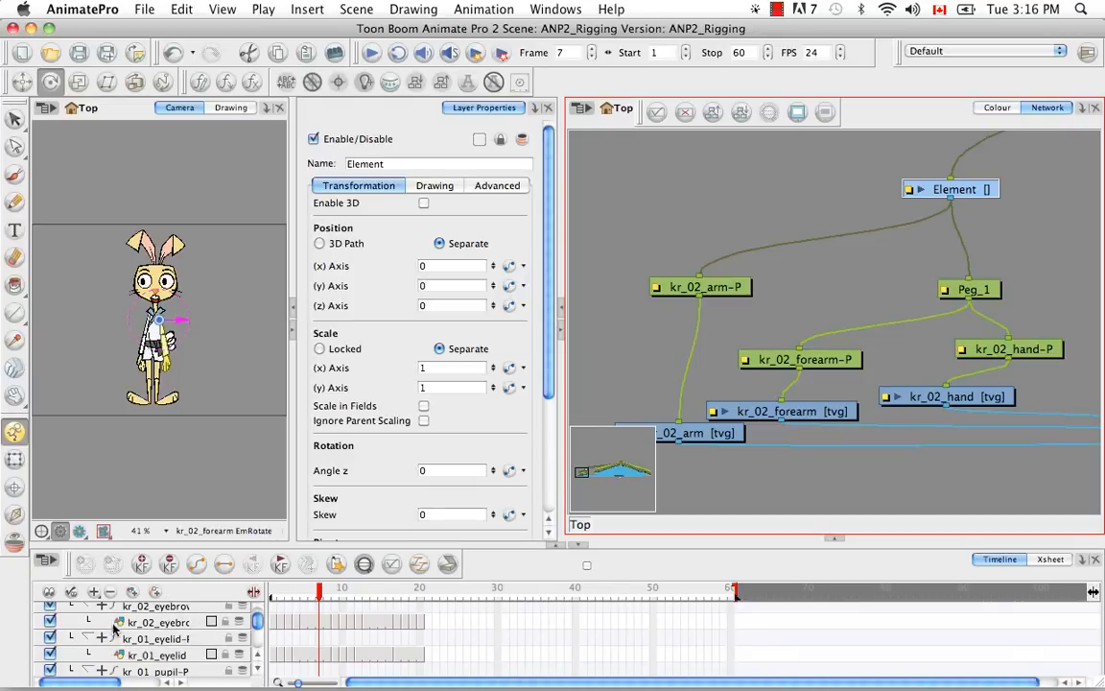
{"action": "left_click_drag", "start_coordinate": [258, 624], "coordinate": [256, 612]}
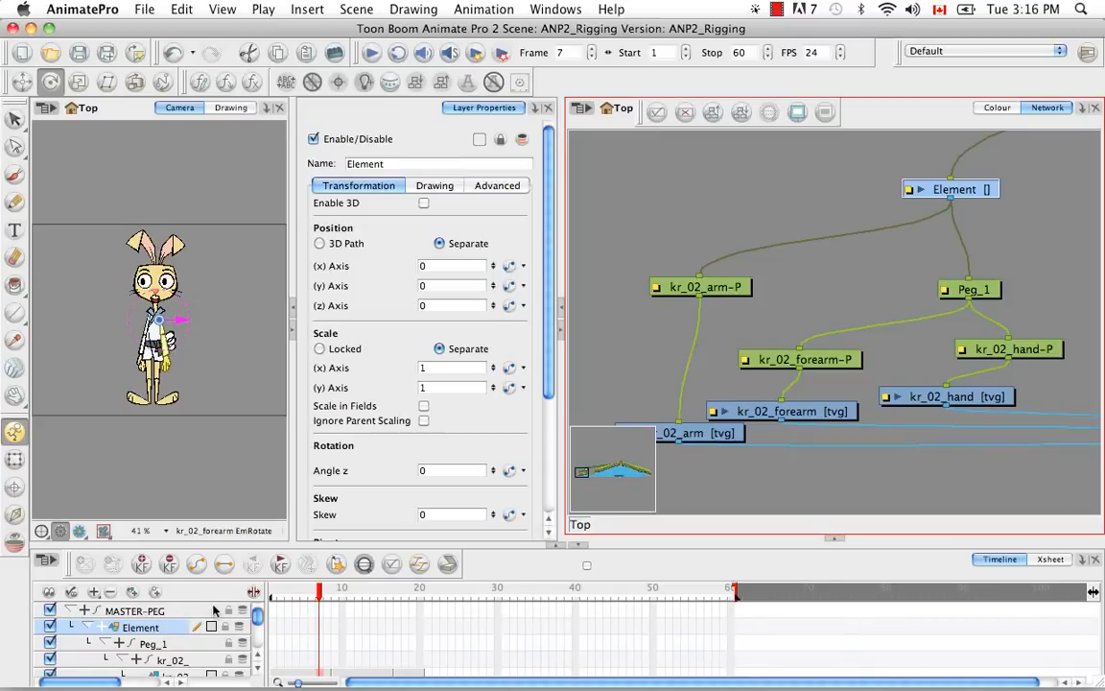
{"action": "left_click", "coordinate": [449, 186]}
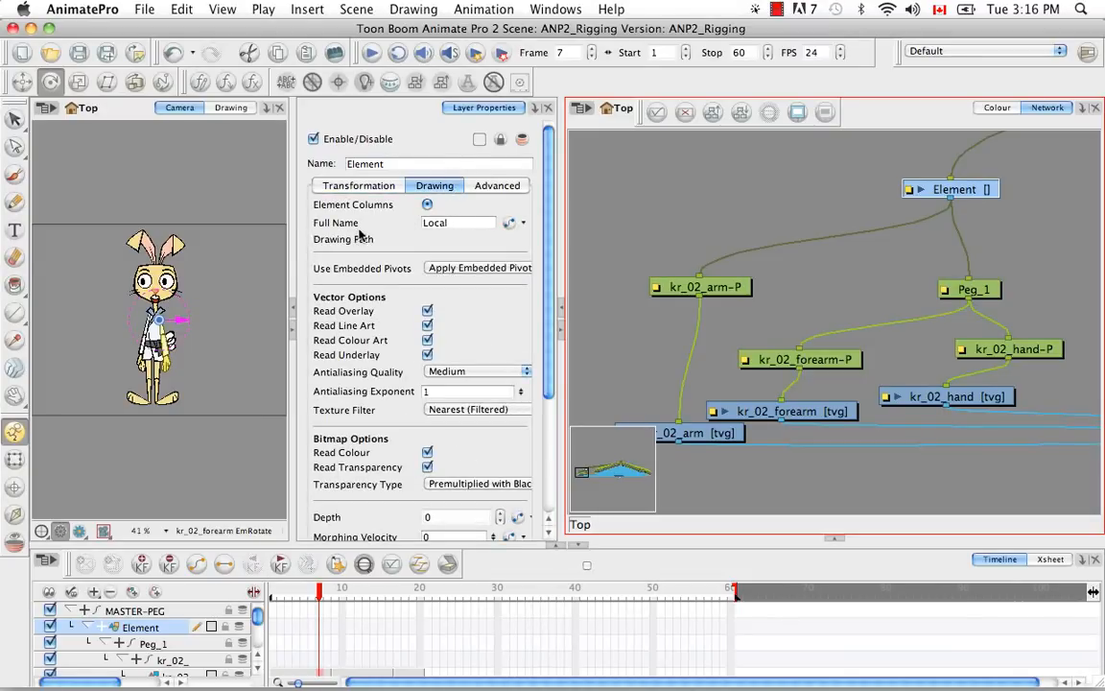
{"action": "left_click", "coordinate": [509, 225]}
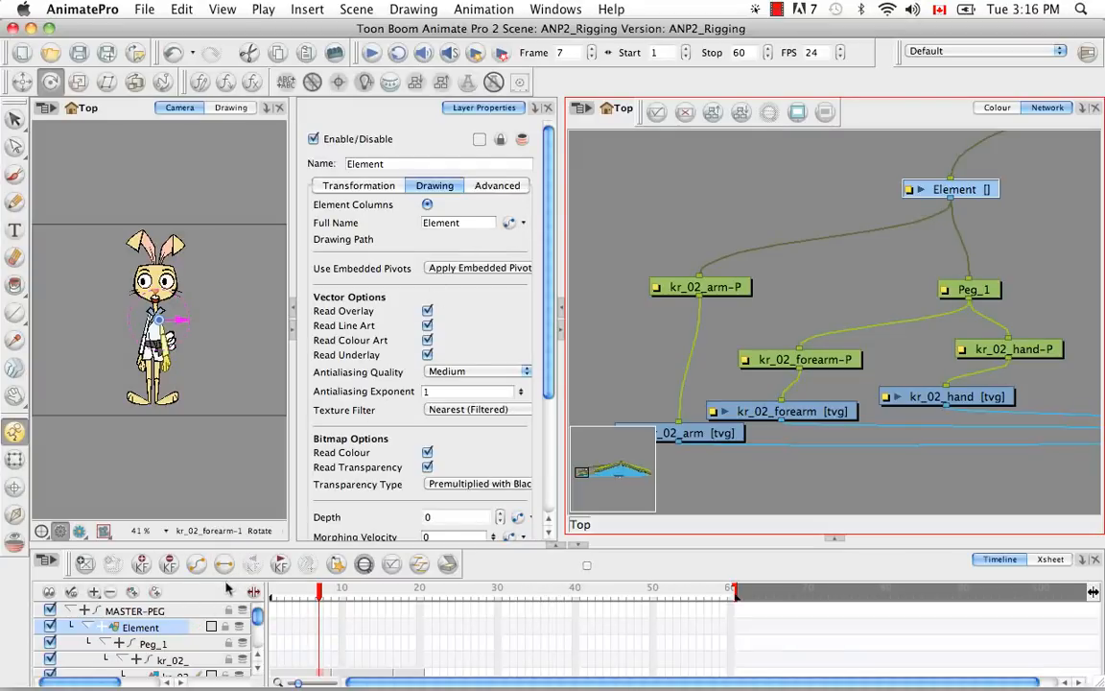
Create an empty drawing at frame 1 of the Element layer and rename the layer KR_02_ARM-PEG.
{"action": "left_click", "coordinate": [273, 594]}
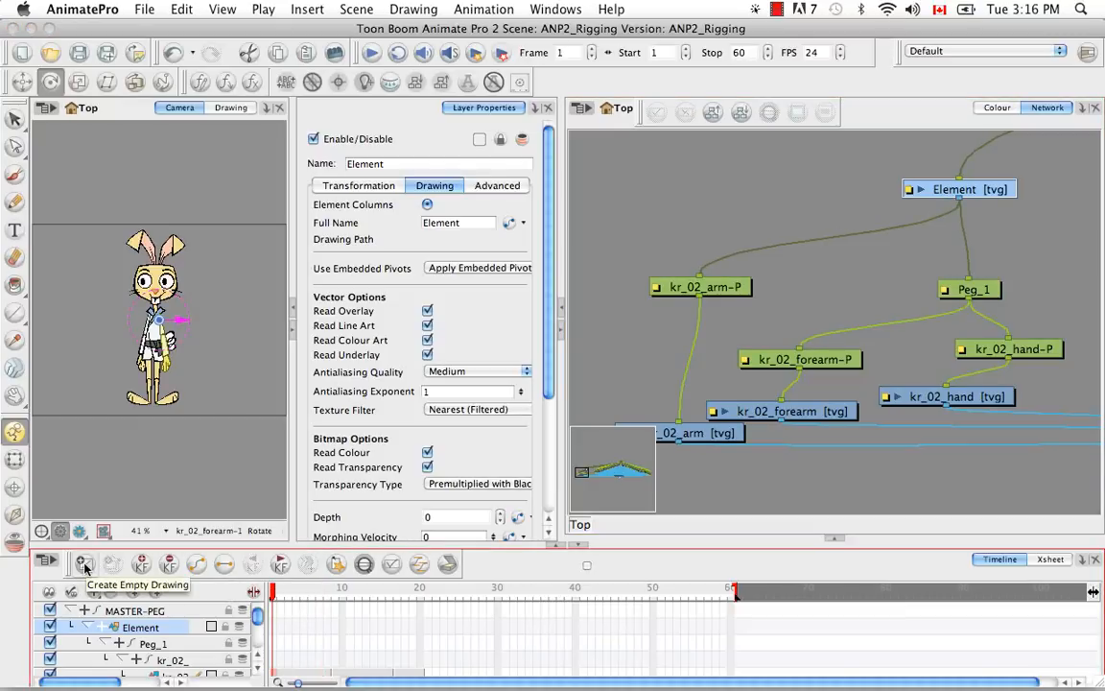
{"action": "left_click", "coordinate": [84, 568]}
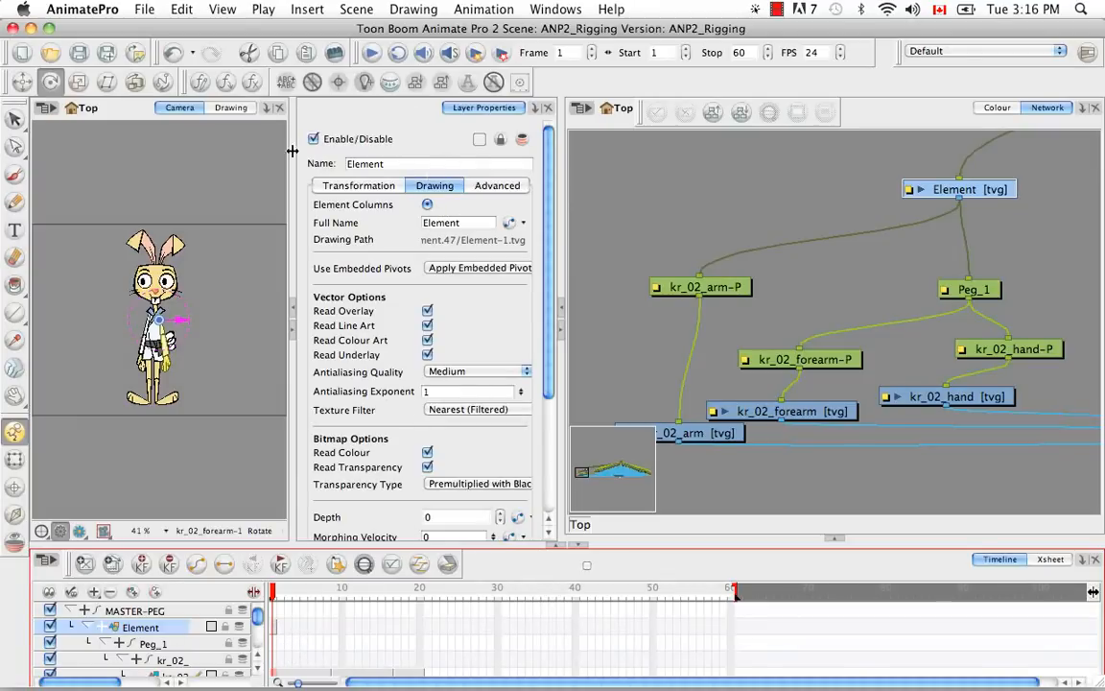
{"action": "double_click", "coordinate": [349, 165]}
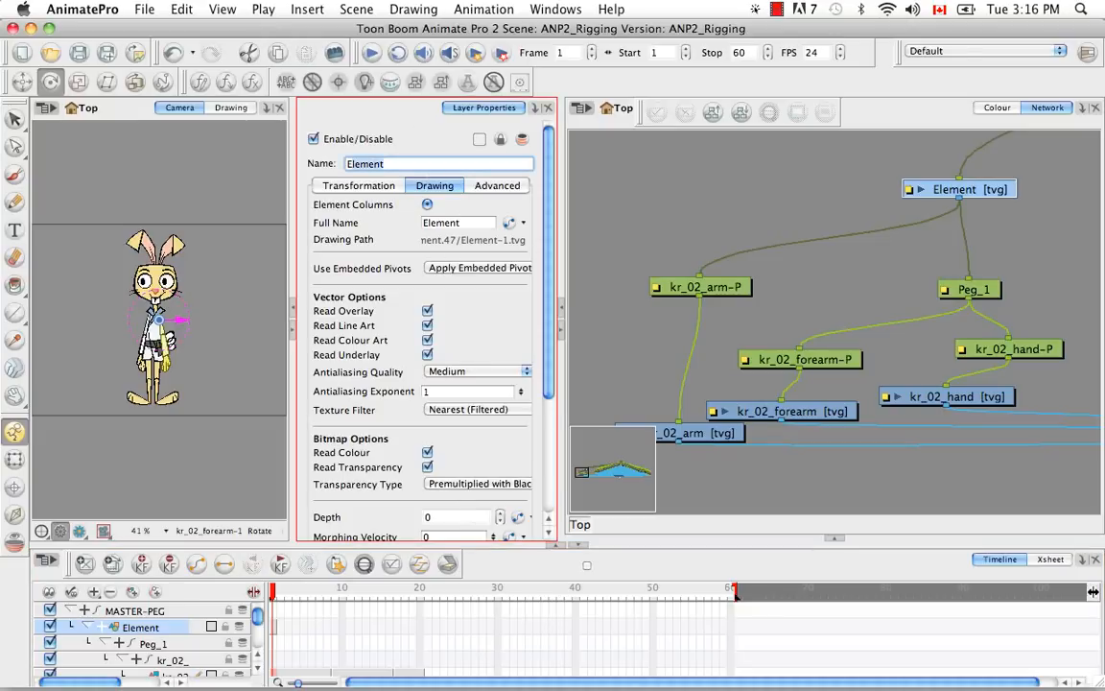
{"action": "key", "text": "BackSpace"}
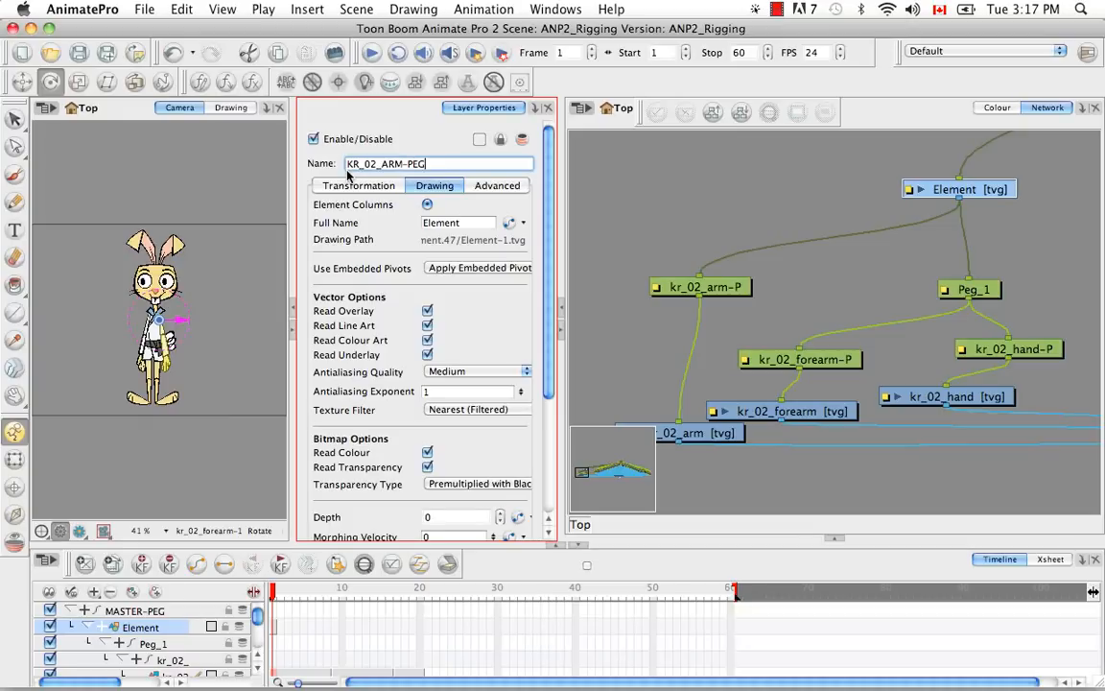
{"action": "key", "text": "Return"}
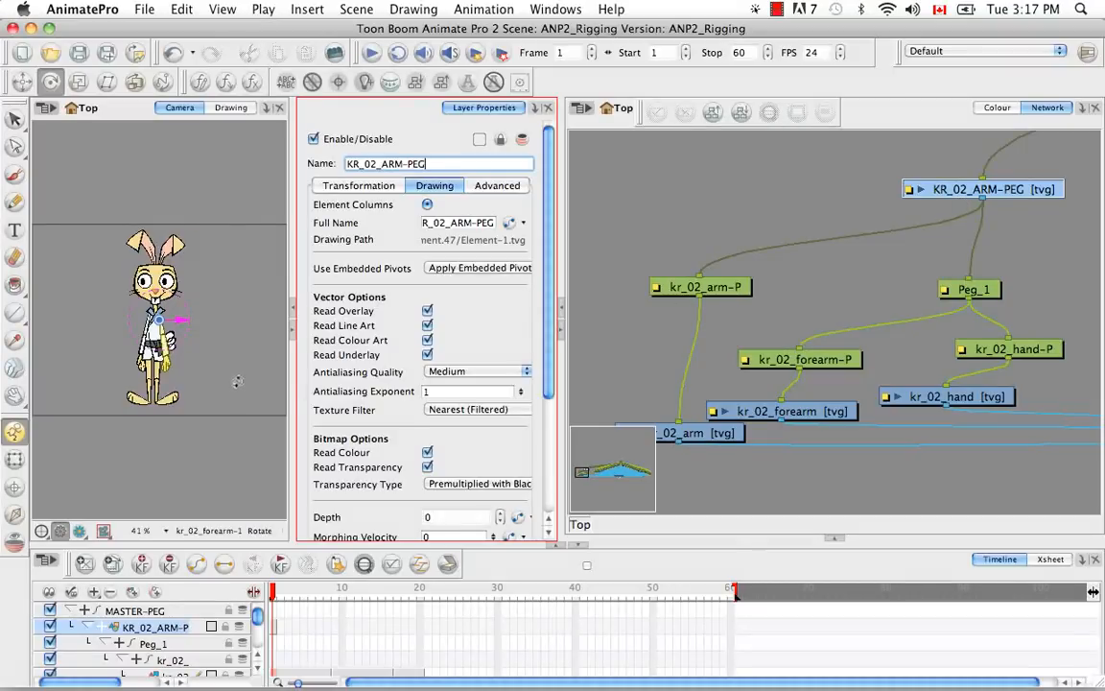
Zoom the Camera view to 400% on the rabbit's shoulder and examine the KR_02_ARM-PEG pivot with the Rotate tool.
{"action": "left_click", "coordinate": [216, 343]}
{"action": "key", "text": "2"}
{"action": "key", "text": "2"}
{"action": "key", "text": "2"}
{"action": "key", "text": "2"}
{"action": "key", "text": "2"}
{"action": "key", "text": "2"}
{"action": "key", "text": "2"}
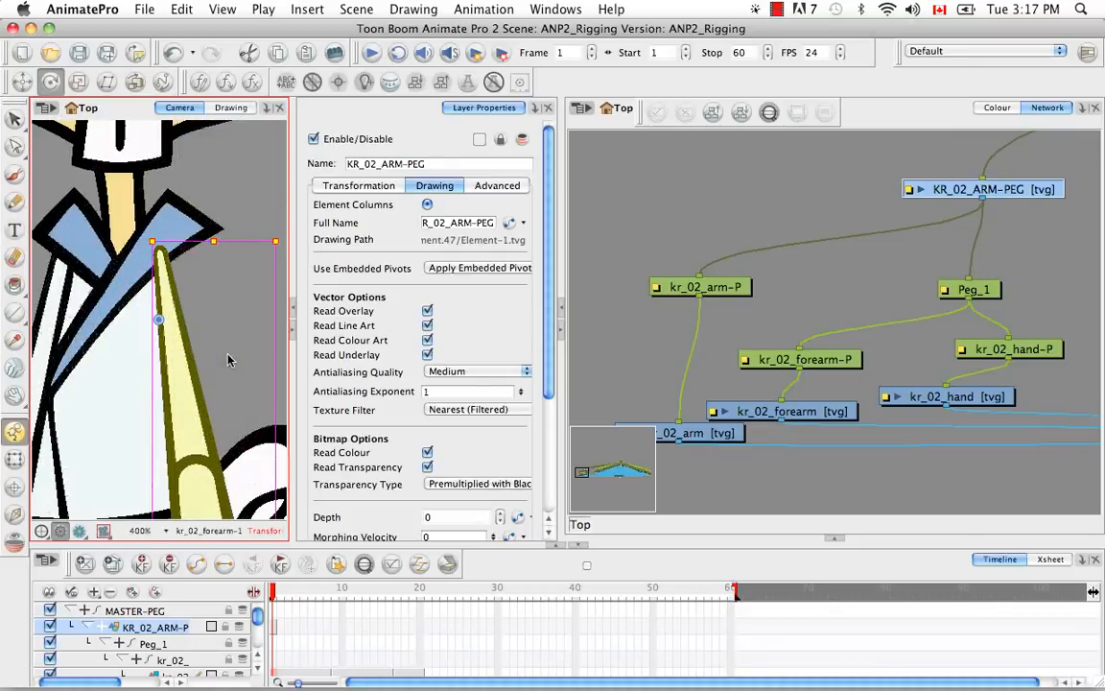
{"action": "key", "text": "alt+3"}
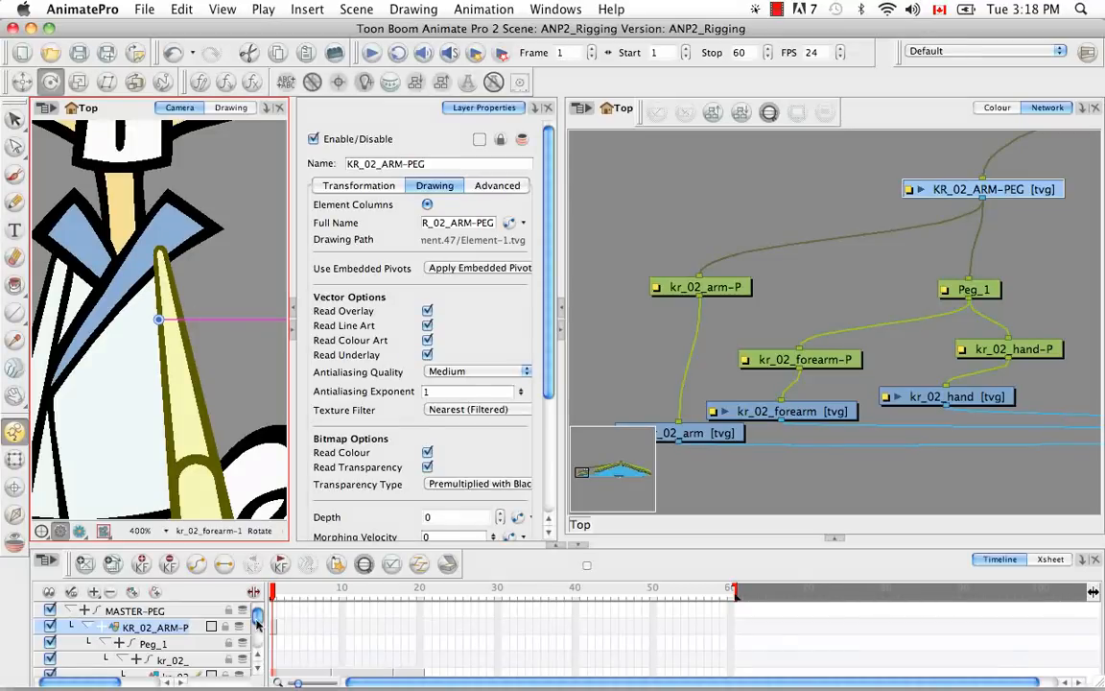
Widen the timeline's layer list and copy the frame 1 cell of the kr_02_arm layer.
{"action": "scroll", "coordinate": [258, 619], "scroll_direction": "down", "scroll_amount": 5}
{"action": "scroll", "coordinate": [257, 619], "scroll_direction": "up", "scroll_amount": 5}
{"action": "scroll", "coordinate": [257, 619], "scroll_direction": "down", "scroll_amount": 2}
{"action": "left_click_drag", "start_coordinate": [315, 650], "coordinate": [303, 649]}
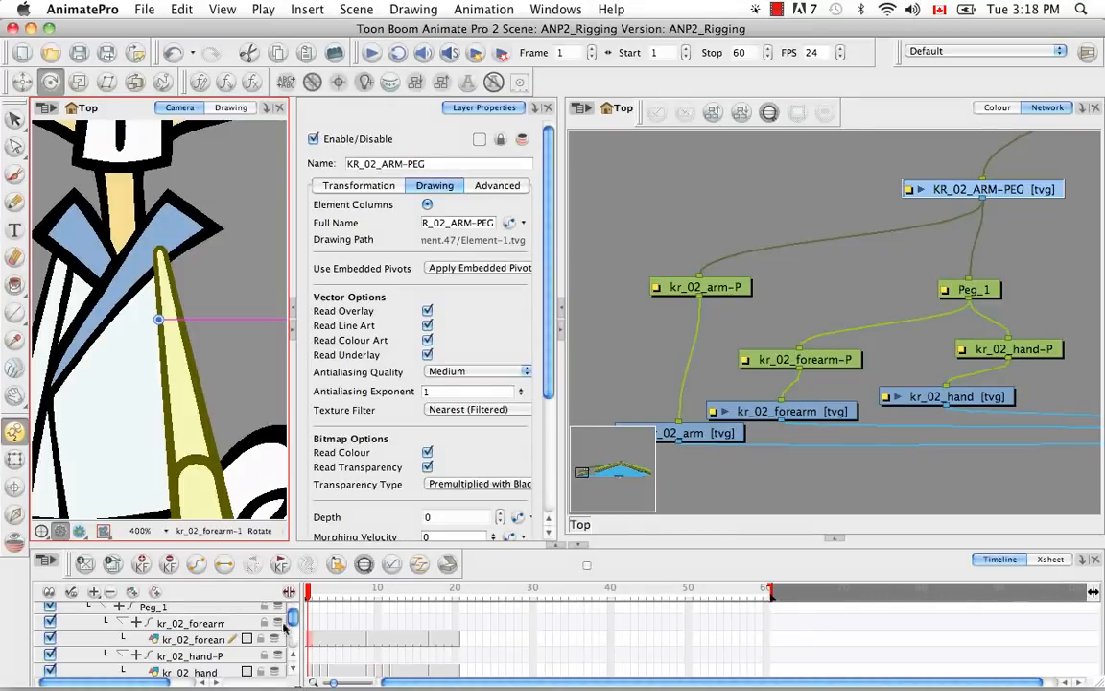
{"action": "scroll", "coordinate": [293, 622], "scroll_direction": "up", "scroll_amount": 2}
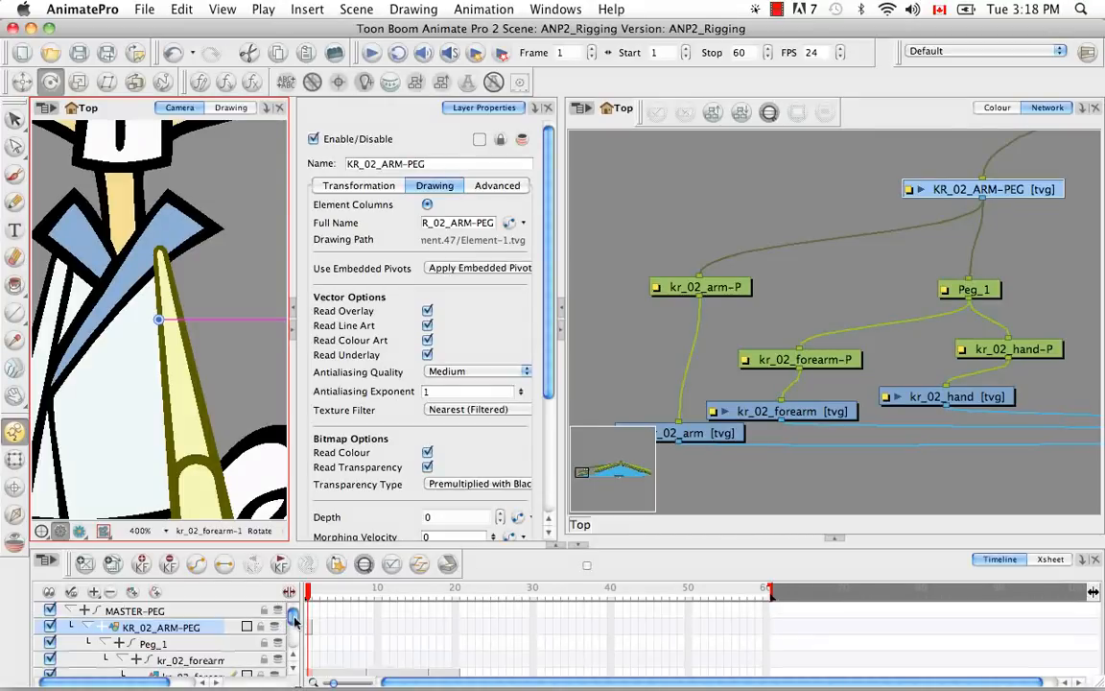
{"action": "scroll", "coordinate": [293, 622], "scroll_direction": "down", "scroll_amount": 7}
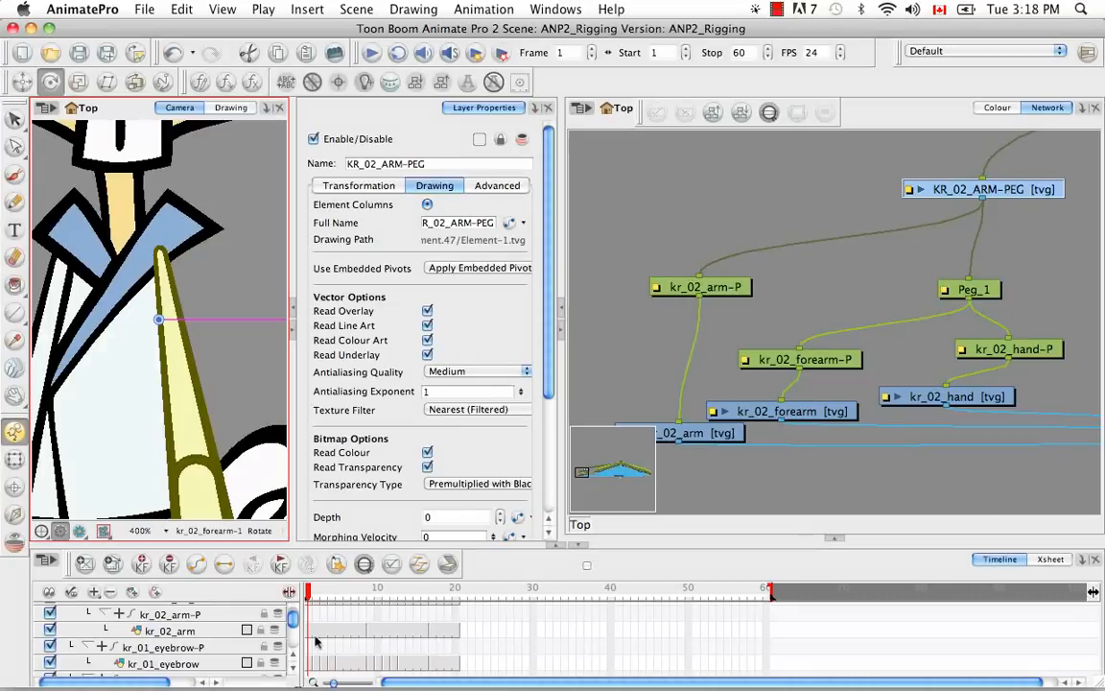
{"action": "left_click", "coordinate": [309, 633]}
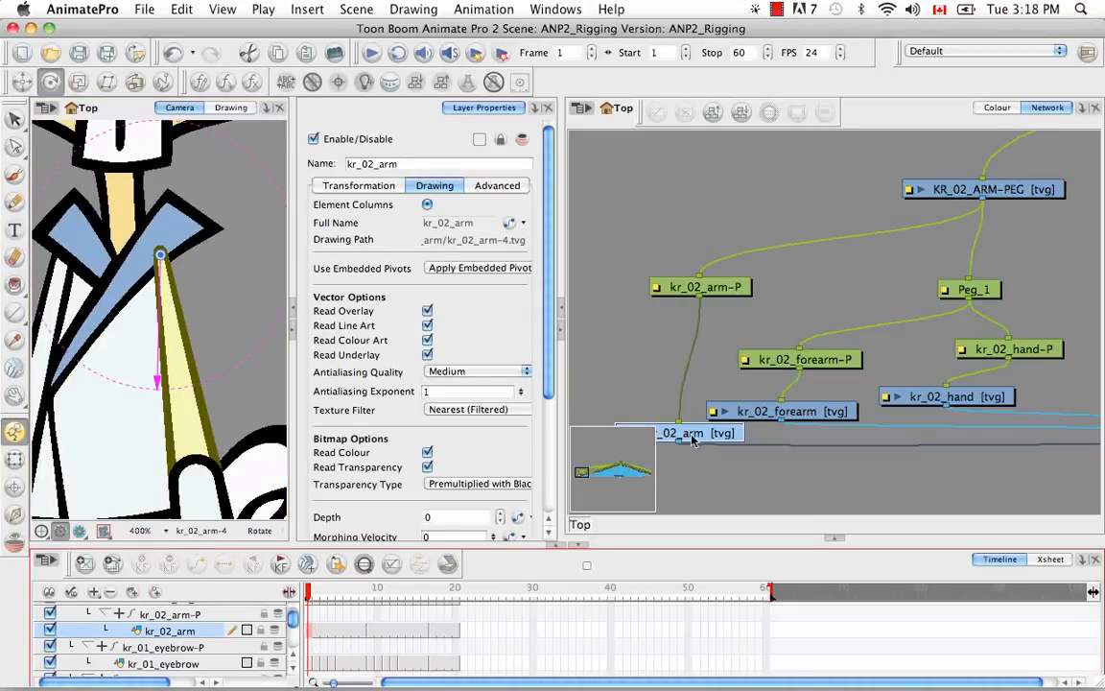
{"action": "right_click", "coordinate": [310, 632]}
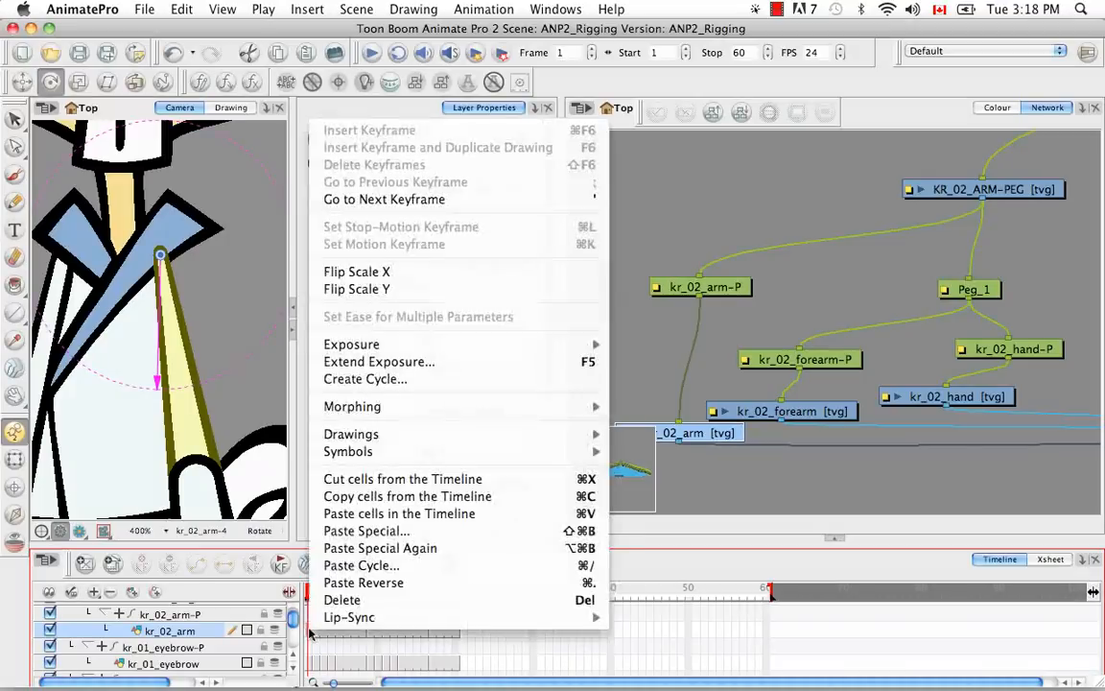
{"action": "left_click", "coordinate": [333, 499]}
Paste the copied cell onto frame 1 of KR_02_ARM-PEG using Paste Special with the Update Drawing Pivot option.
{"action": "scroll", "coordinate": [294, 617], "scroll_direction": "down", "scroll_amount": 3}
{"action": "scroll", "coordinate": [294, 617], "scroll_direction": "up", "scroll_amount": 3}
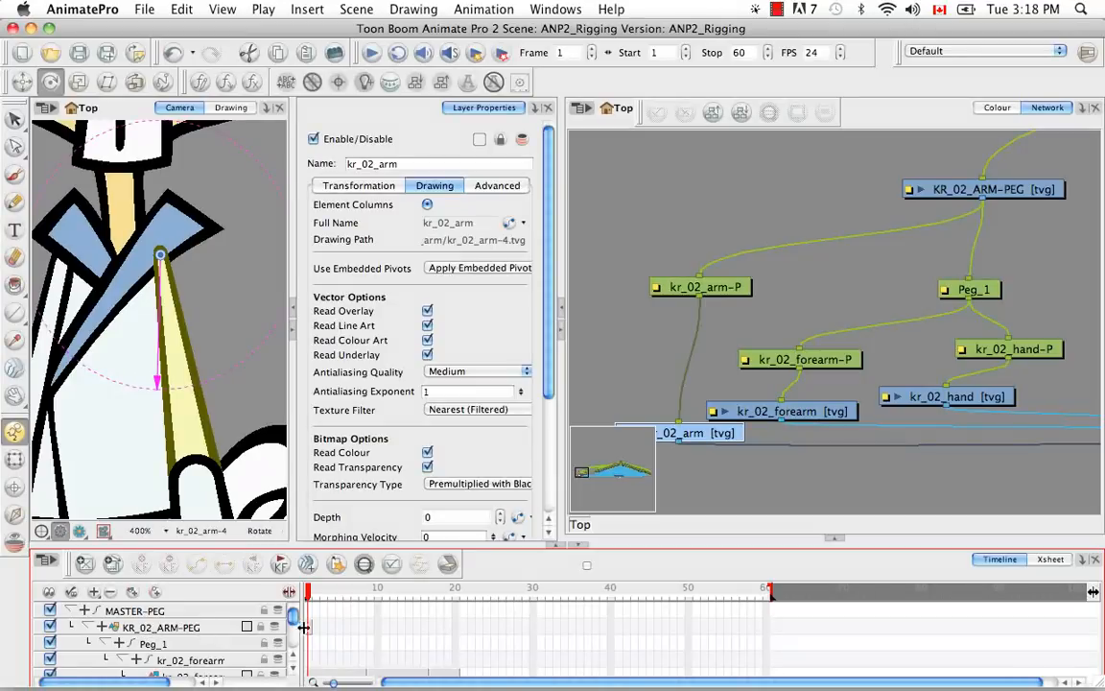
{"action": "left_click", "coordinate": [307, 629]}
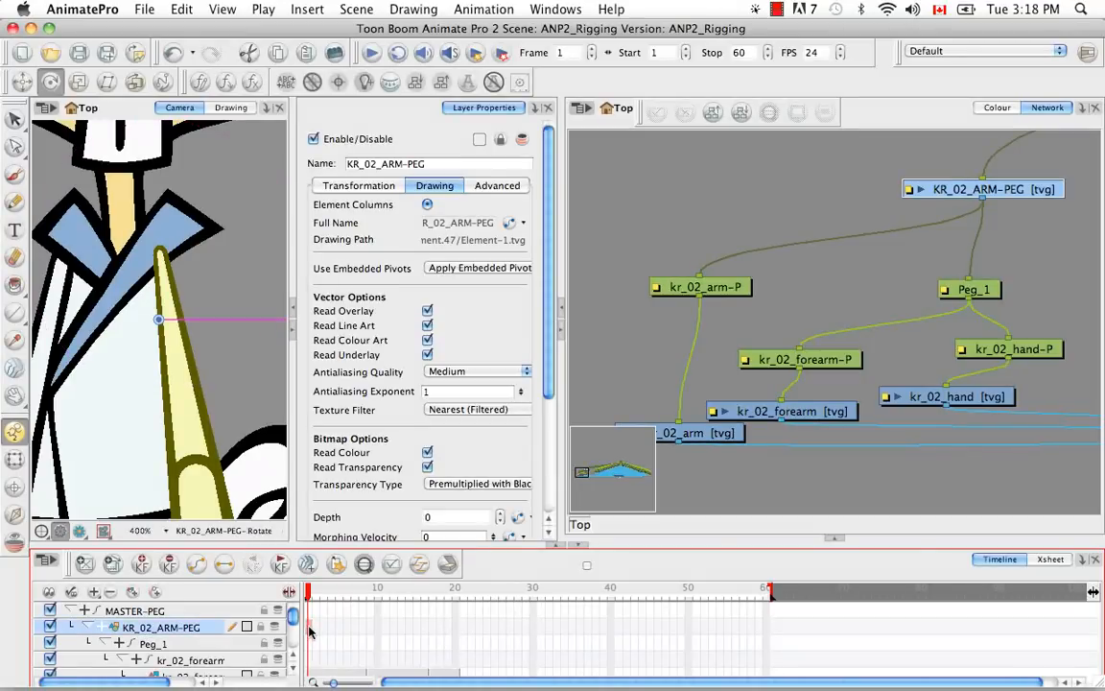
{"action": "right_click", "coordinate": [310, 630]}
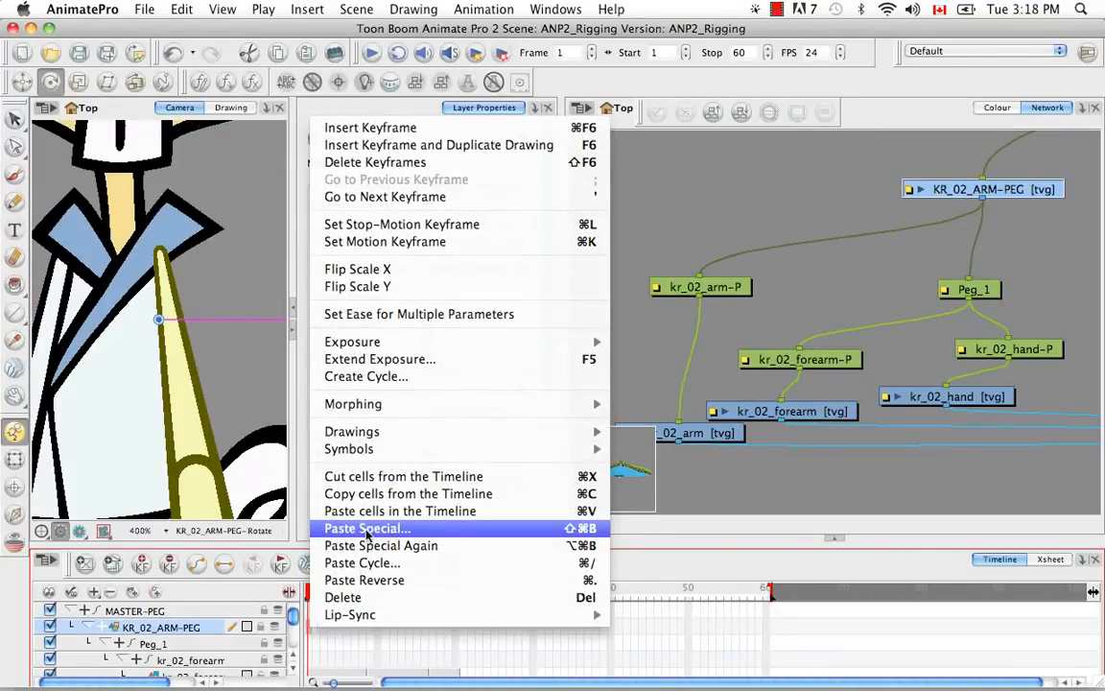
{"action": "left_click", "coordinate": [368, 530]}
{"action": "left_click", "coordinate": [568, 56]}
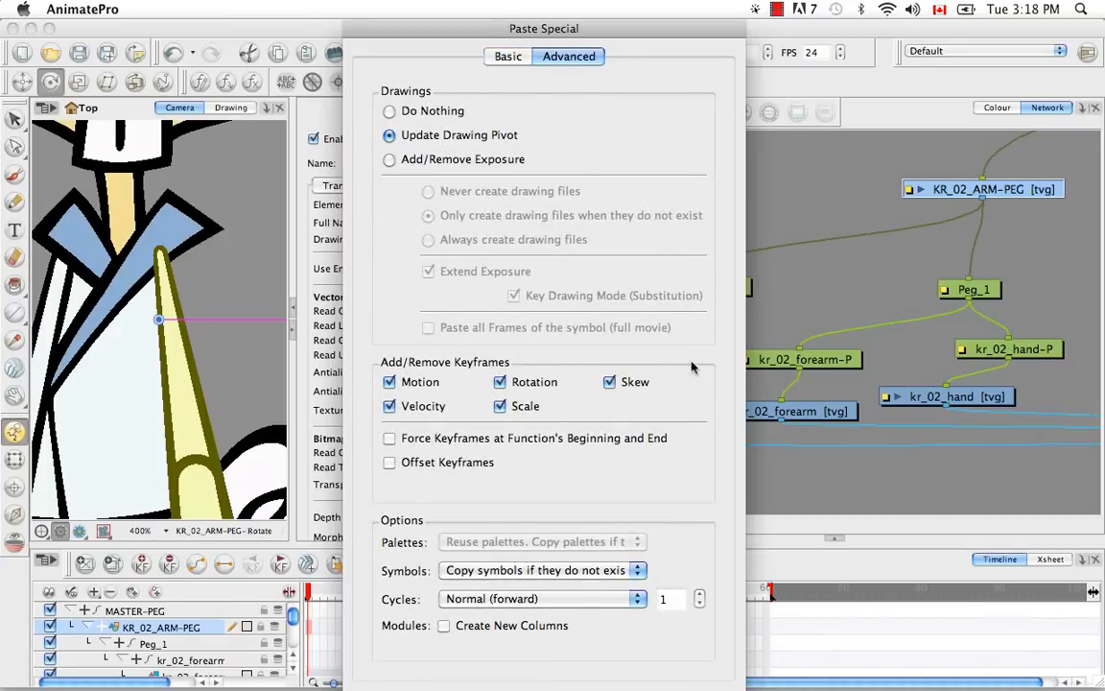
{"action": "key", "text": "Return"}
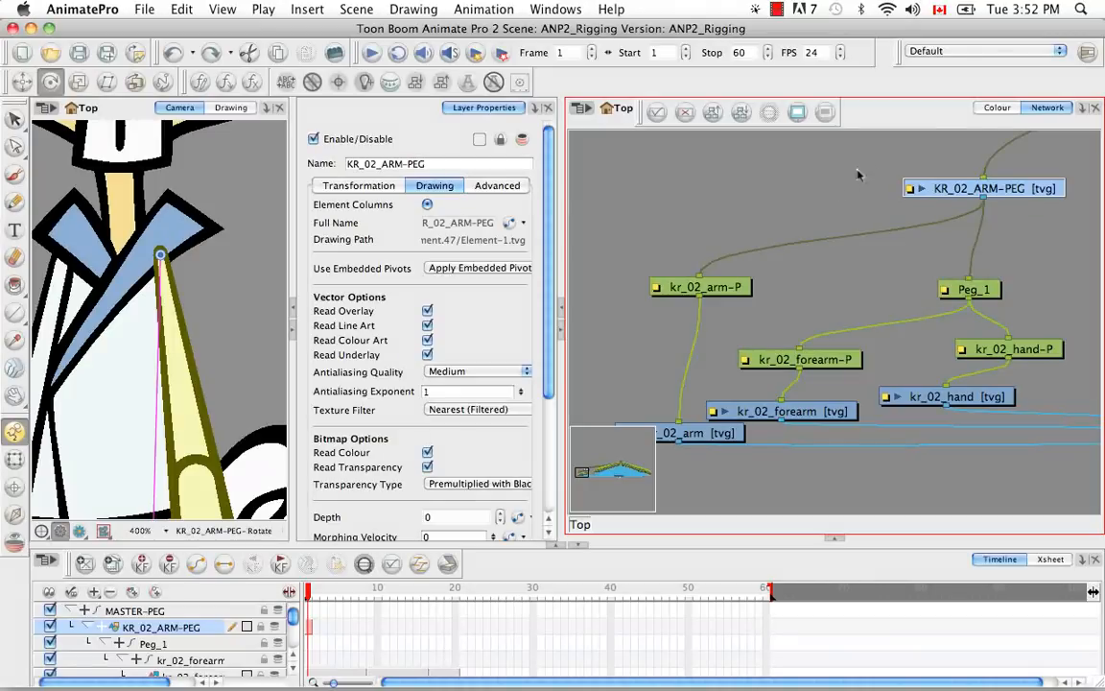
Add a pink colour (R 255, G 0, B 117) to the rabbit's palette and name it Crosses.
{"action": "left_click", "coordinate": [997, 107]}
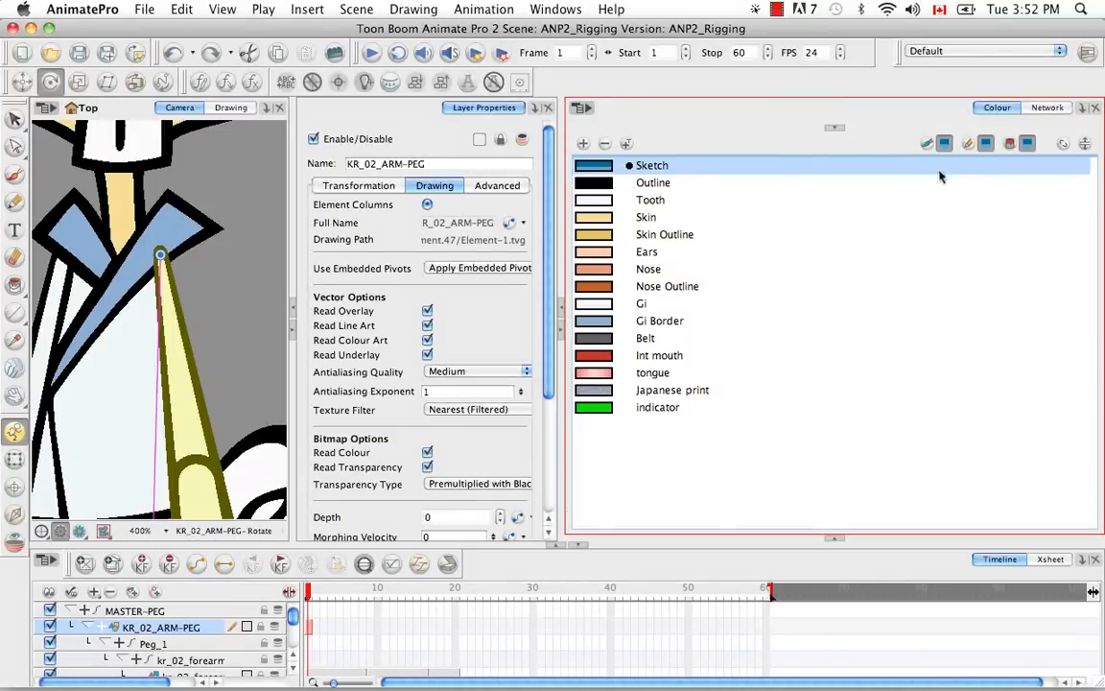
{"action": "left_click", "coordinate": [606, 408]}
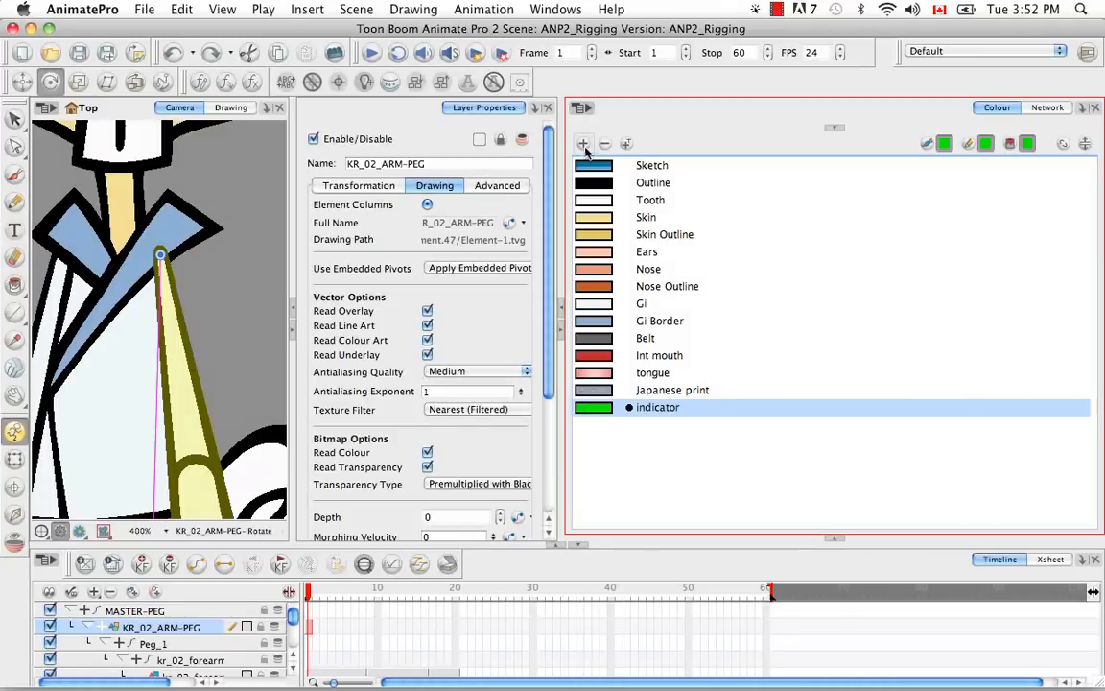
{"action": "left_click", "coordinate": [583, 144]}
{"action": "double_click", "coordinate": [600, 427]}
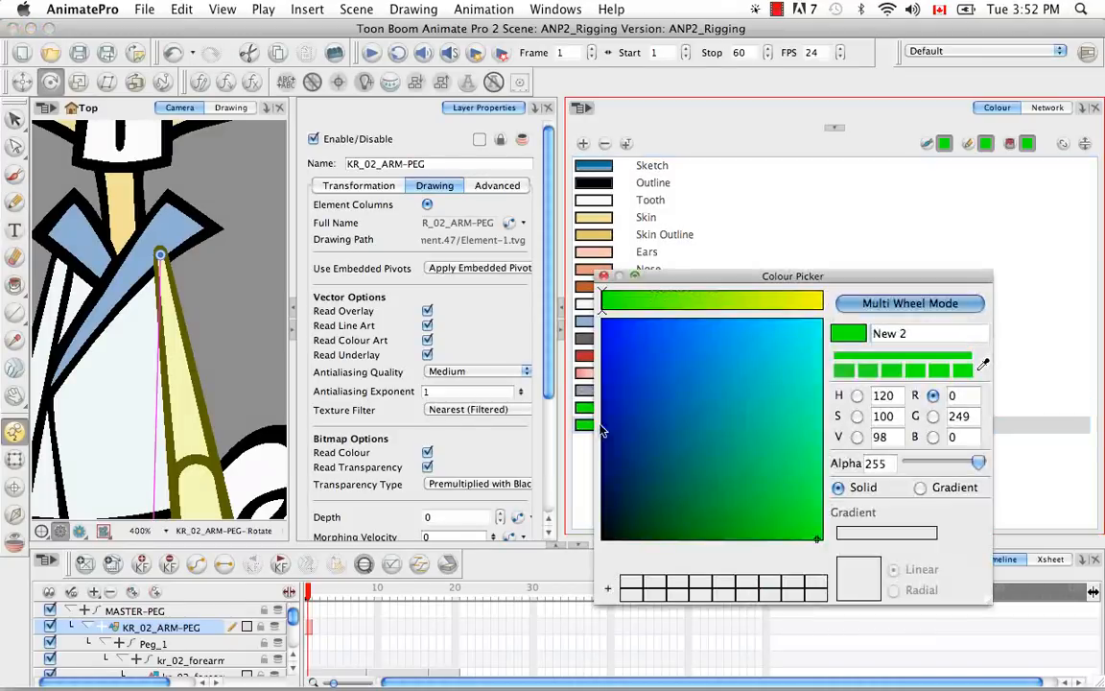
{"action": "left_click_drag", "start_coordinate": [614, 306], "coordinate": [782, 308]}
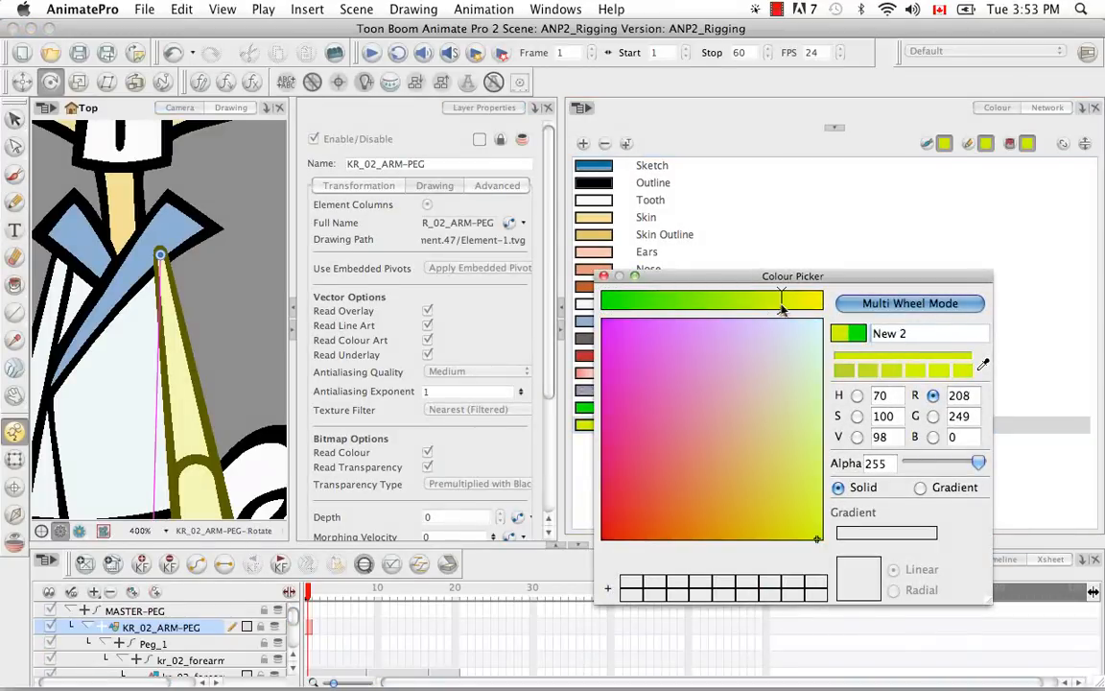
{"action": "left_click", "coordinate": [616, 449]}
{"action": "left_click", "coordinate": [946, 370]}
{"action": "left_click", "coordinate": [962, 371]}
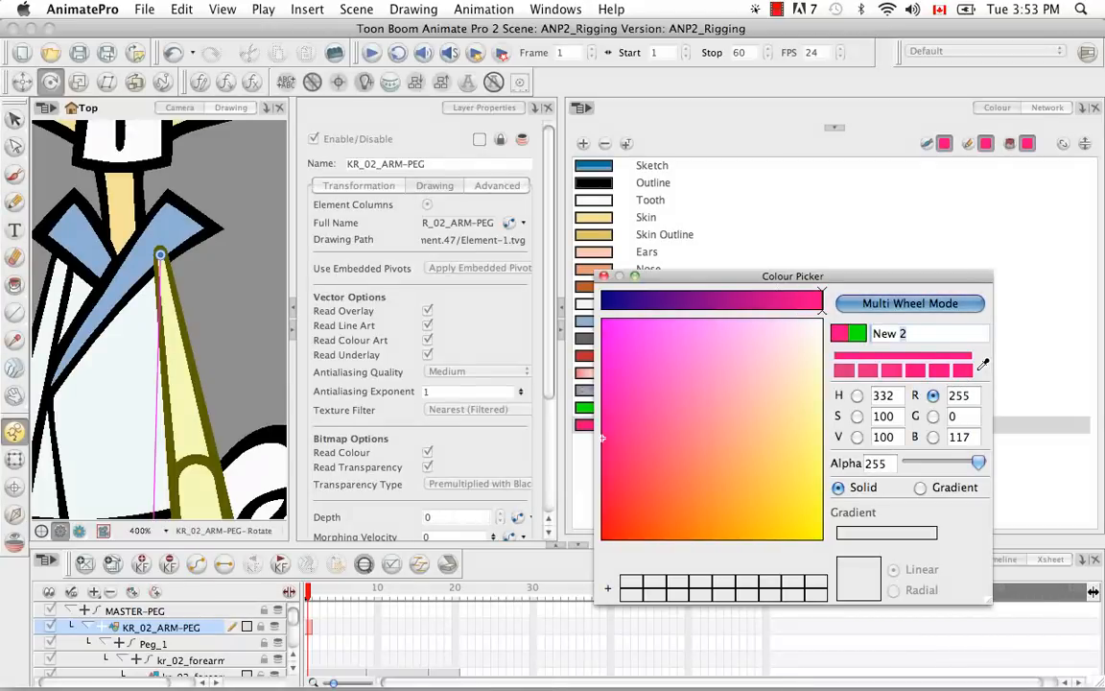
{"action": "triple_click", "coordinate": [894, 332]}
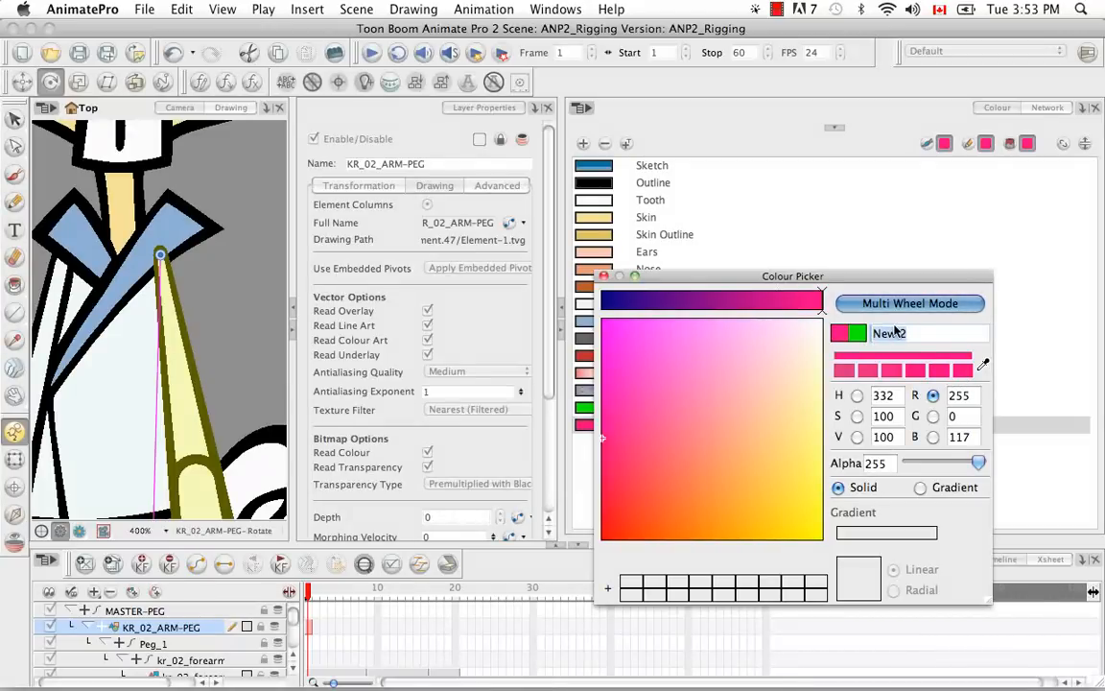
{"action": "type", "text": "Crosses"}
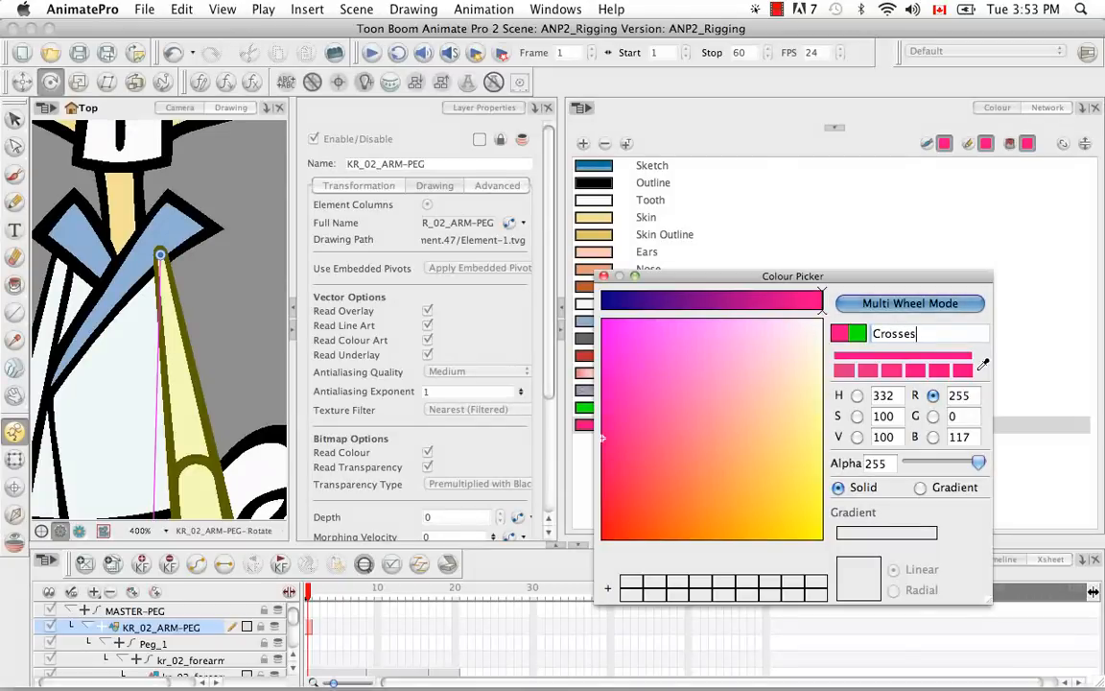
{"action": "left_click", "coordinate": [604, 275]}
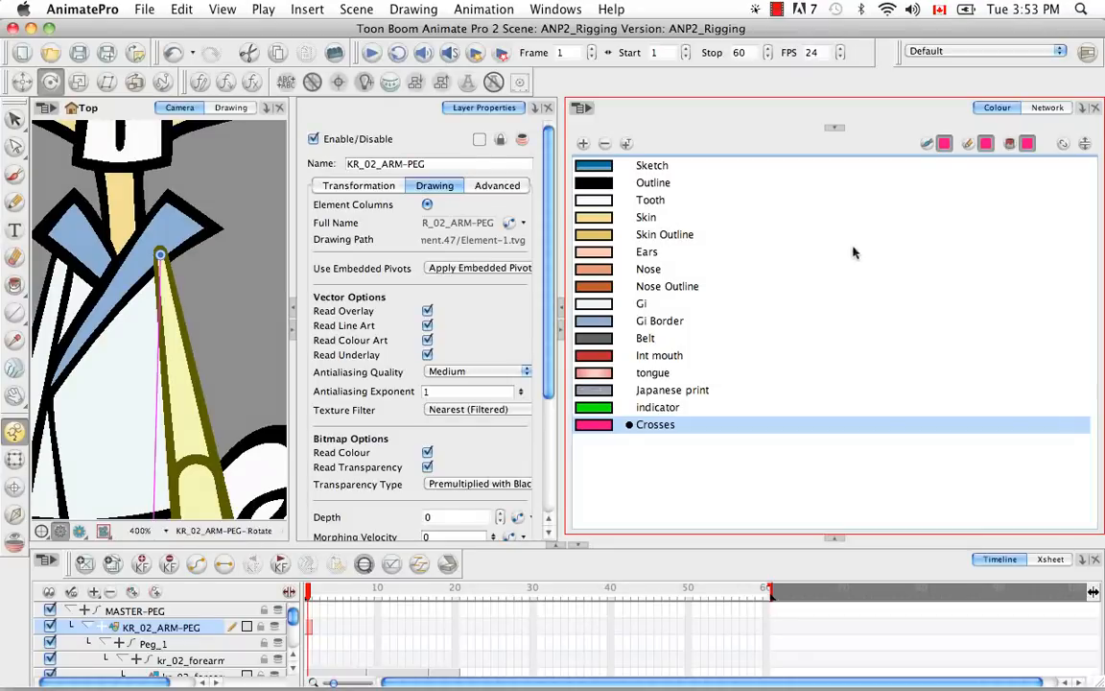
Paint a pink cross over the shoulder pivot in the KR_02_ARM-PEG drawing with the Brush tool.
{"action": "left_click", "coordinate": [1046, 108]}
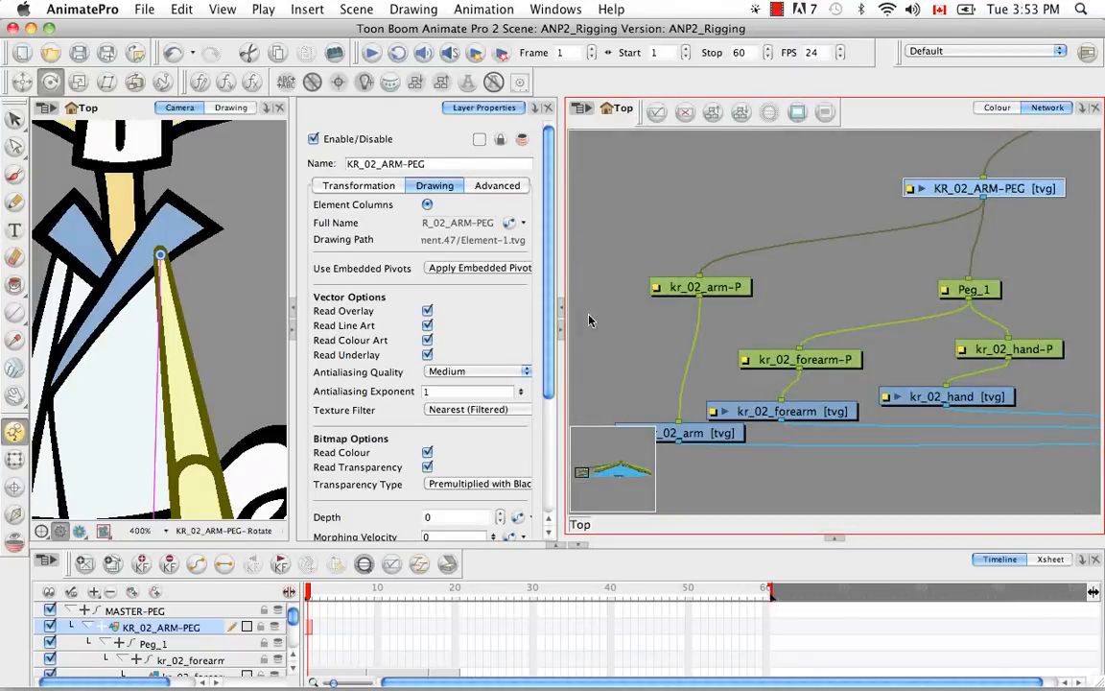
{"action": "left_click", "coordinate": [14, 173]}
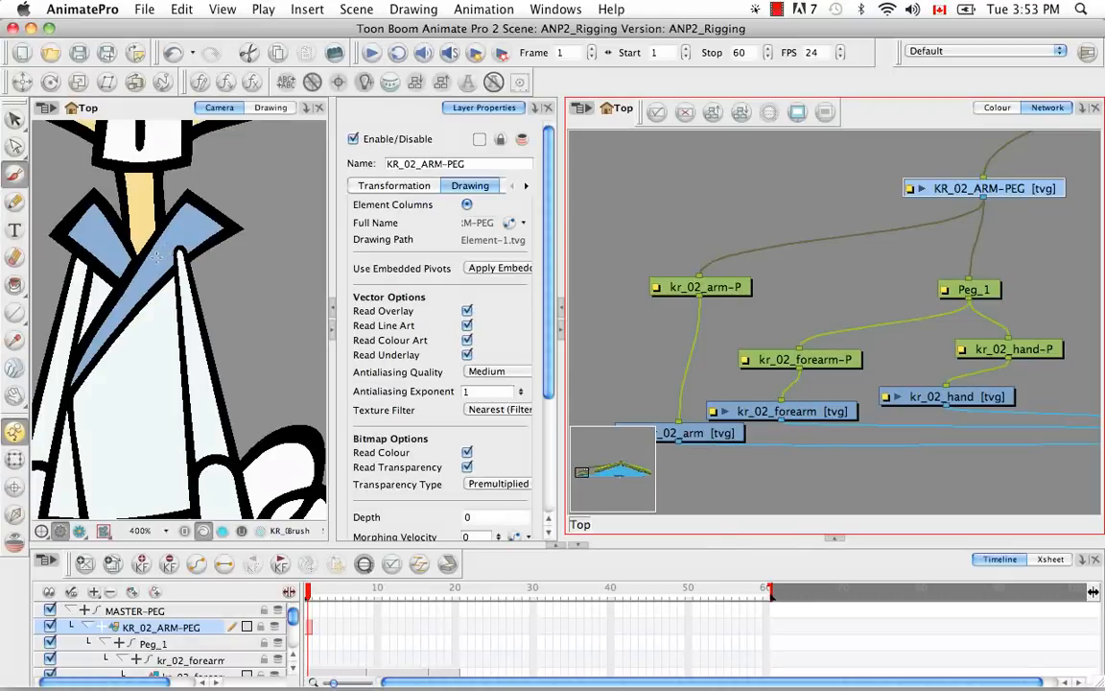
{"action": "left_click", "coordinate": [158, 252]}
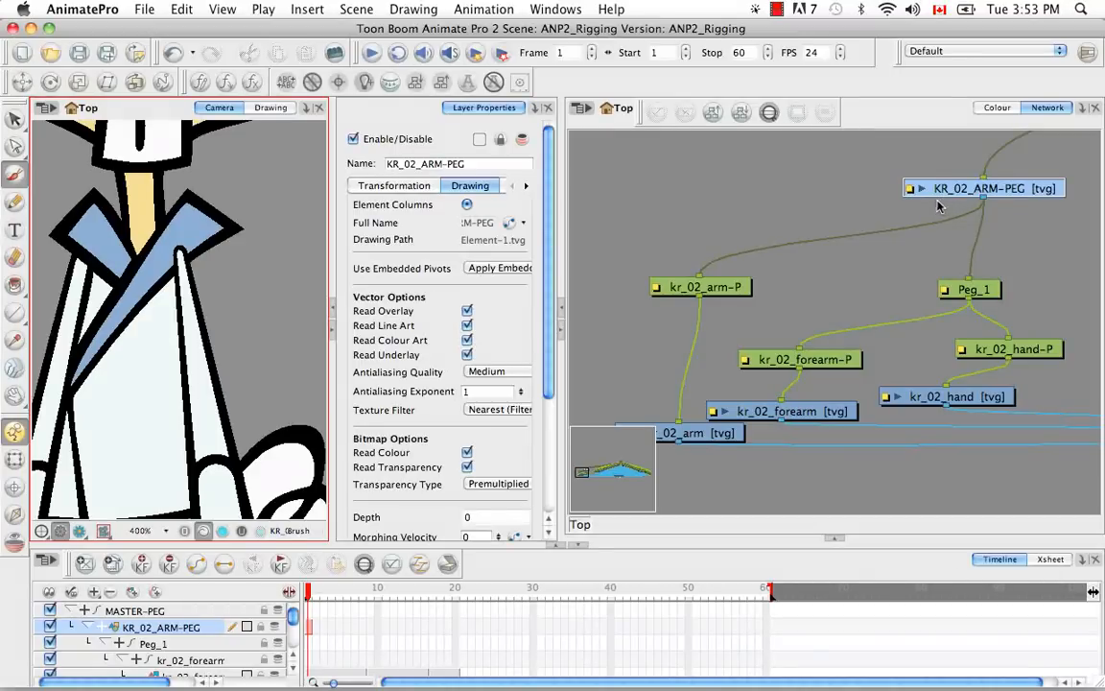
Add a Composite module to the network and place it above the kr_02_arm-P peg.
{"action": "left_click", "coordinate": [790, 481]}
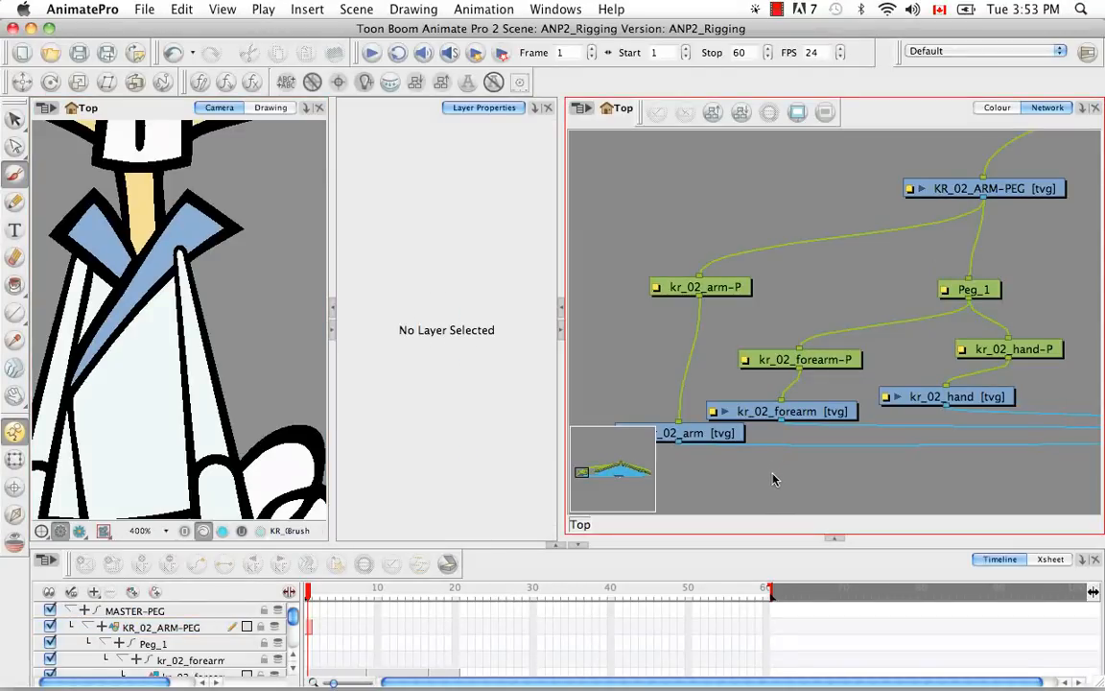
{"action": "key", "text": "ctrl+h"}
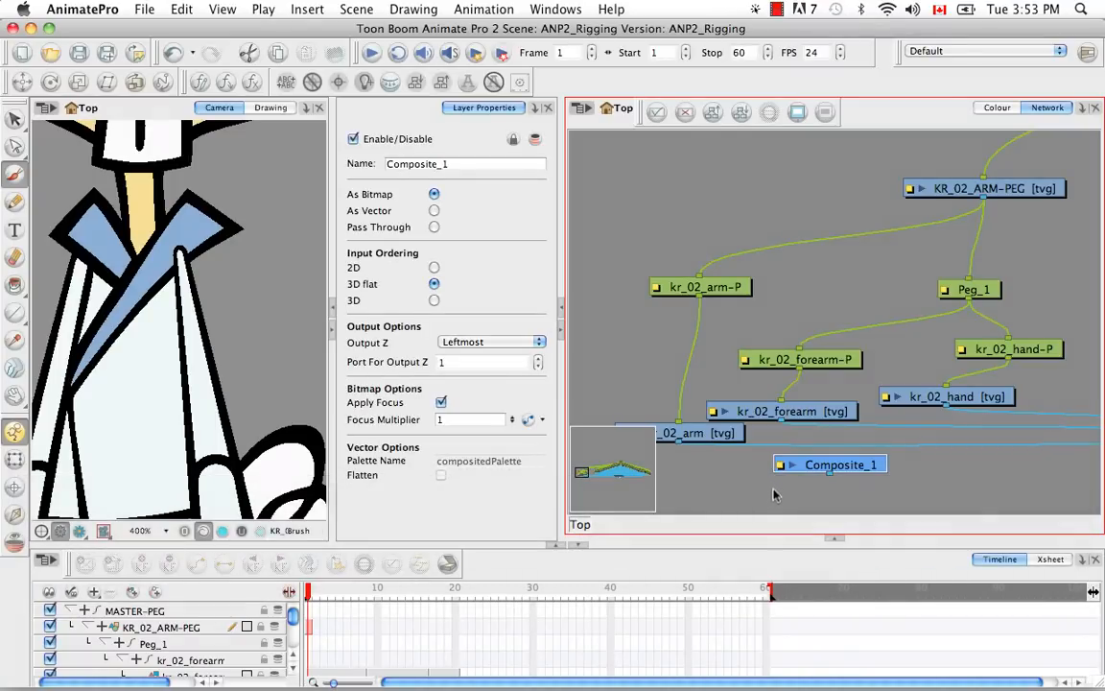
{"action": "left_click_drag", "start_coordinate": [782, 435], "coordinate": [696, 215]}
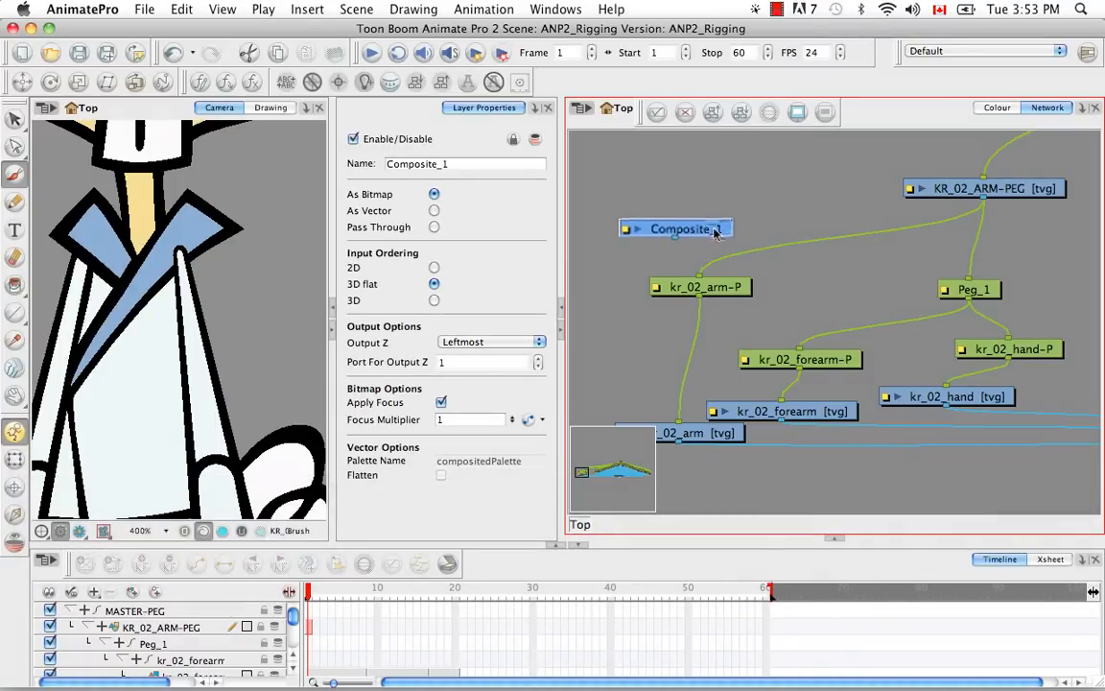
{"action": "left_click", "coordinate": [826, 221]}
Connect KR_02_ARM-PEG to Composite_1 and link Composite_1's output into the first port of the scene's main composite.
{"action": "left_click_drag", "start_coordinate": [981, 199], "coordinate": [1023, 352]}
{"action": "key", "text": "space"}
{"action": "key", "text": "space"}
{"action": "left_click_drag", "start_coordinate": [998, 418], "coordinate": [674, 431]}
{"action": "left_click_drag", "start_coordinate": [682, 367], "coordinate": [1004, 340]}
{"action": "key", "text": "space"}
{"action": "left_click_drag", "start_coordinate": [941, 396], "coordinate": [591, 401]}
{"action": "left_click_drag", "start_coordinate": [634, 349], "coordinate": [902, 344]}
{"action": "key", "text": "space"}
{"action": "left_click_drag", "start_coordinate": [981, 388], "coordinate": [797, 429]}
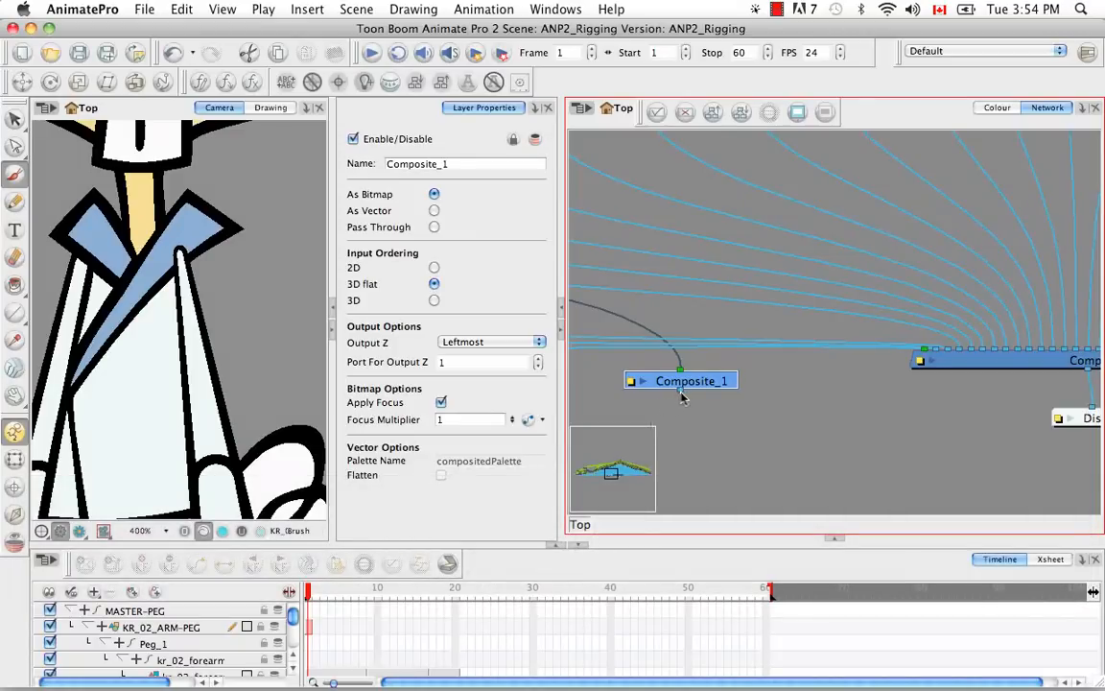
{"action": "left_click_drag", "start_coordinate": [712, 425], "coordinate": [924, 357]}
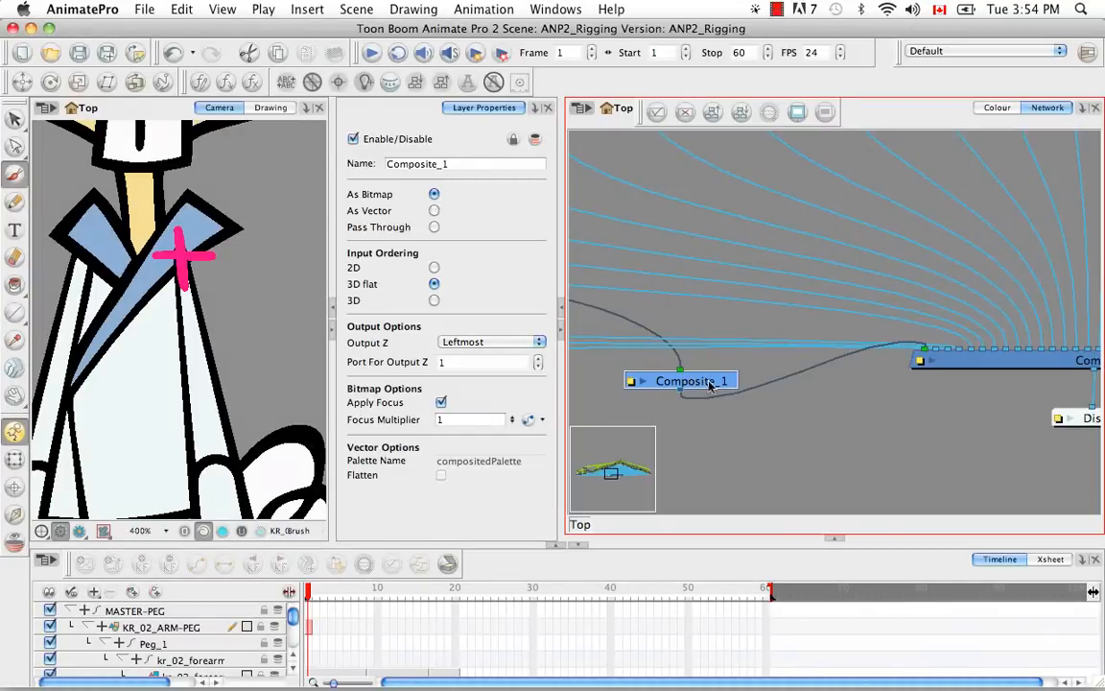
Move Composite_1 back across the network and place it below the kr_02_forearm and kr_02_hand modules.
{"action": "left_click_drag", "start_coordinate": [712, 385], "coordinate": [616, 387]}
{"action": "key", "text": "space"}
{"action": "left_click_drag", "start_coordinate": [781, 434], "coordinate": [1031, 500]}
{"action": "left_click_drag", "start_coordinate": [831, 413], "coordinate": [662, 467]}
{"action": "left_click", "coordinate": [1047, 419]}
{"action": "key", "text": "space"}
{"action": "key", "text": "space"}
{"action": "left_click_drag", "start_coordinate": [765, 325], "coordinate": [970, 291]}
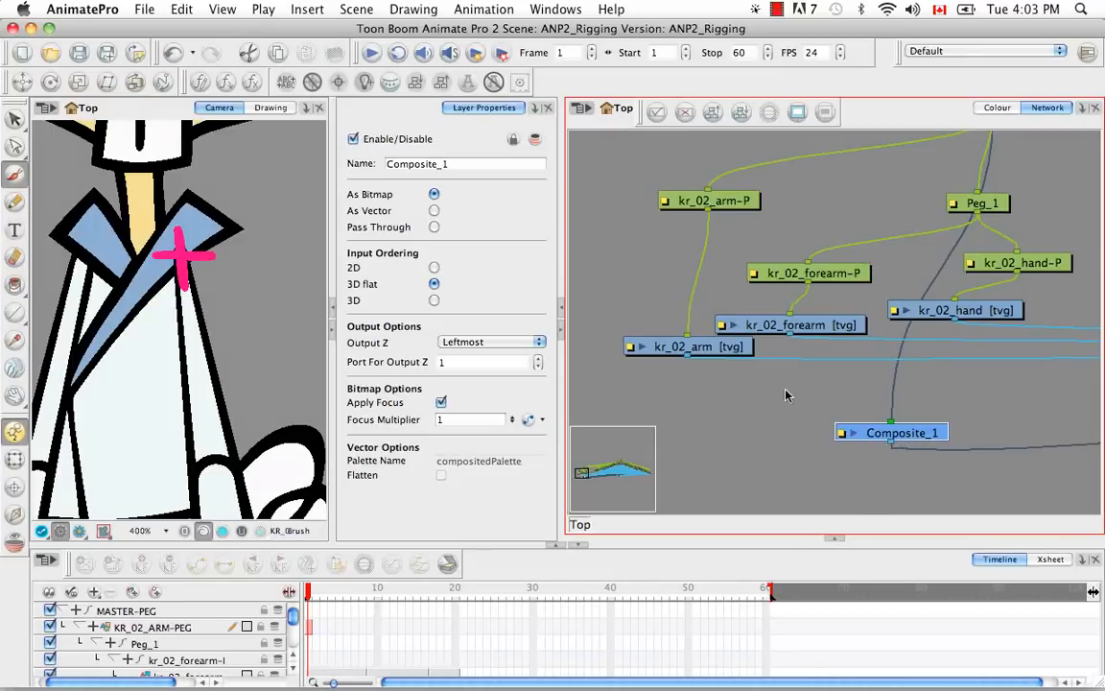
{"action": "key", "text": "space"}
{"action": "left_click_drag", "start_coordinate": [816, 259], "coordinate": [824, 347]}
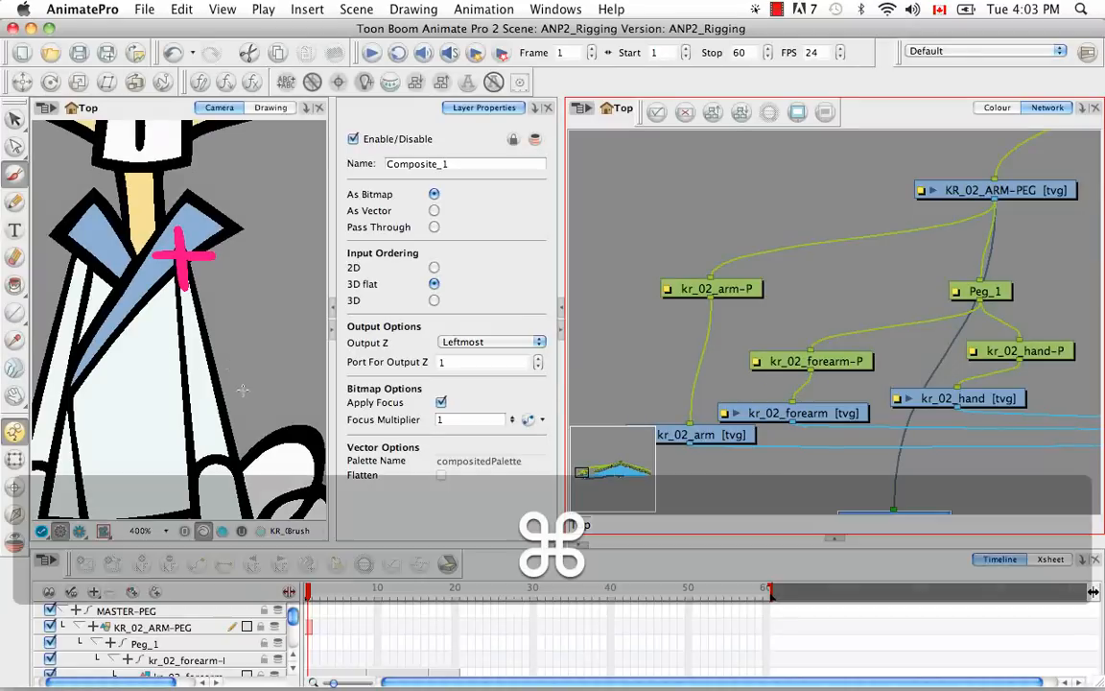
Test selecting the upper arm and the whole arm by its pink shoulder cross with the Transform tool in the Camera view.
{"action": "left_click_drag", "start_coordinate": [241, 385], "coordinate": [253, 347]}
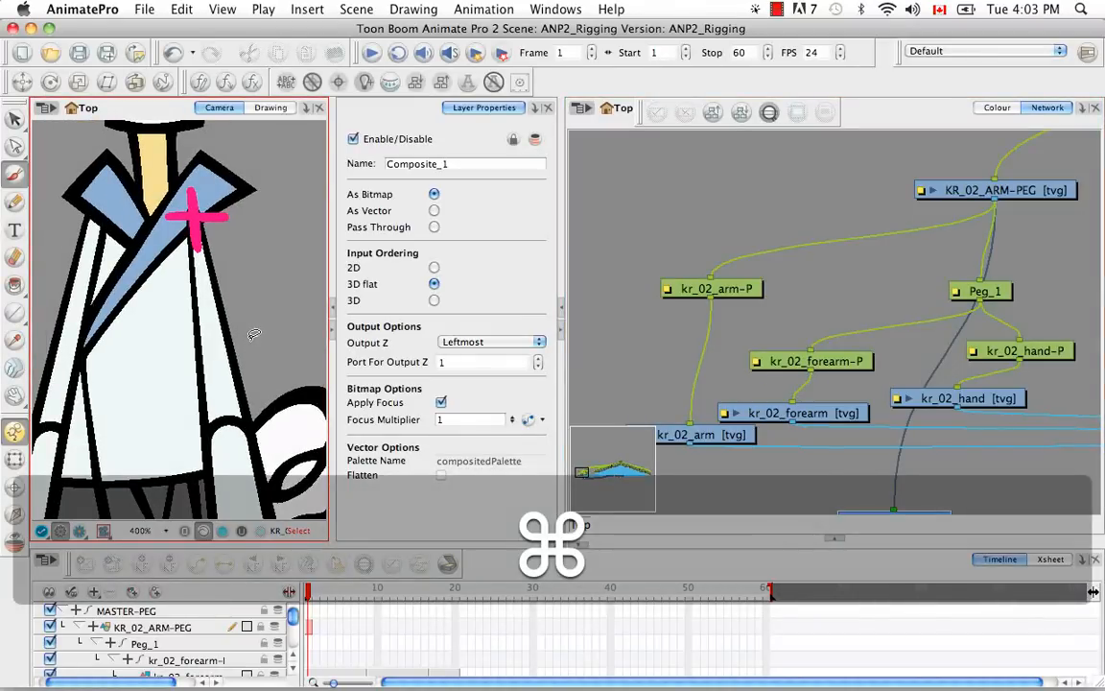
{"action": "key", "text": "super+minus"}
{"action": "key", "text": "super+minus"}
{"action": "key", "text": "super+minus"}
{"action": "key", "text": "super+minus"}
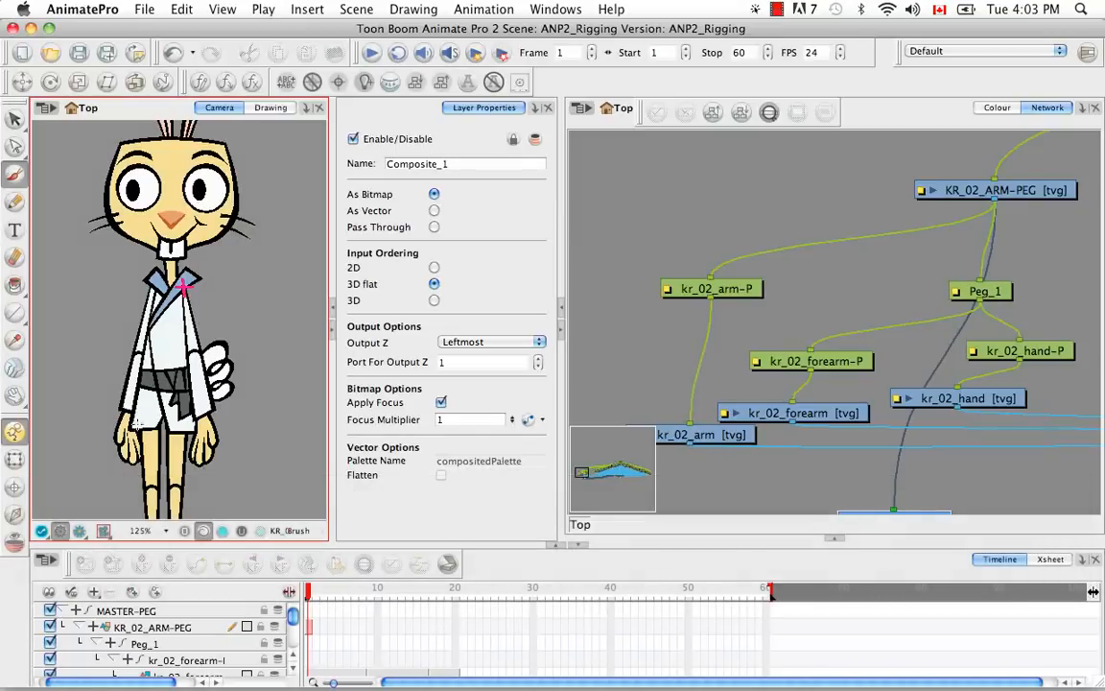
{"action": "left_click", "coordinate": [14, 462]}
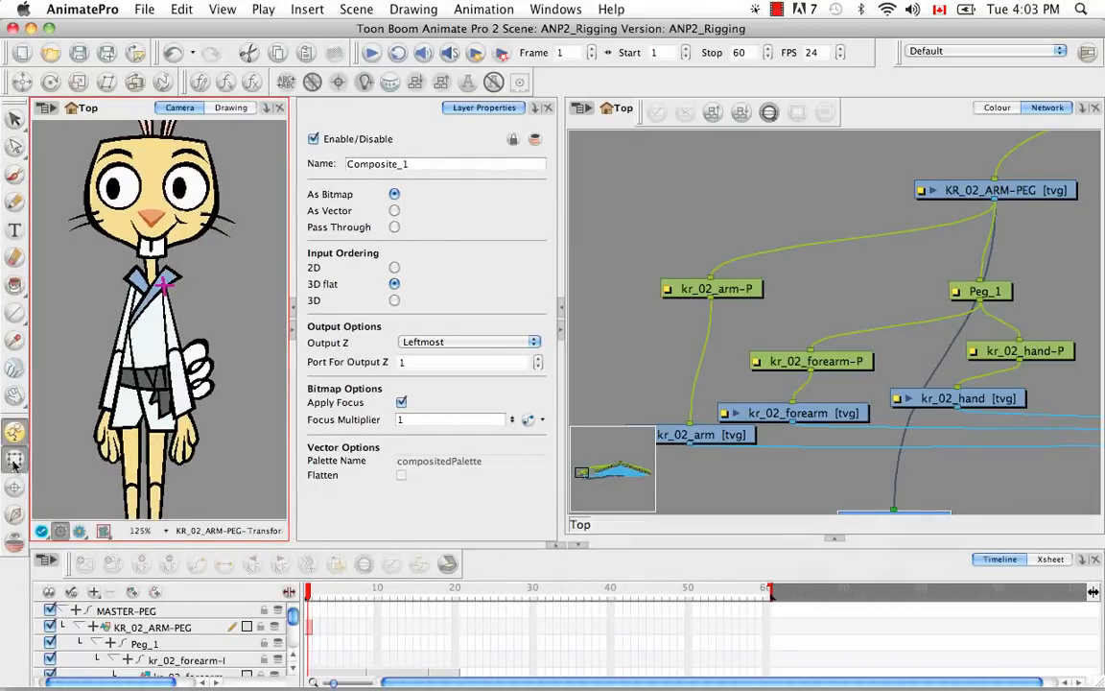
{"action": "left_click", "coordinate": [183, 451]}
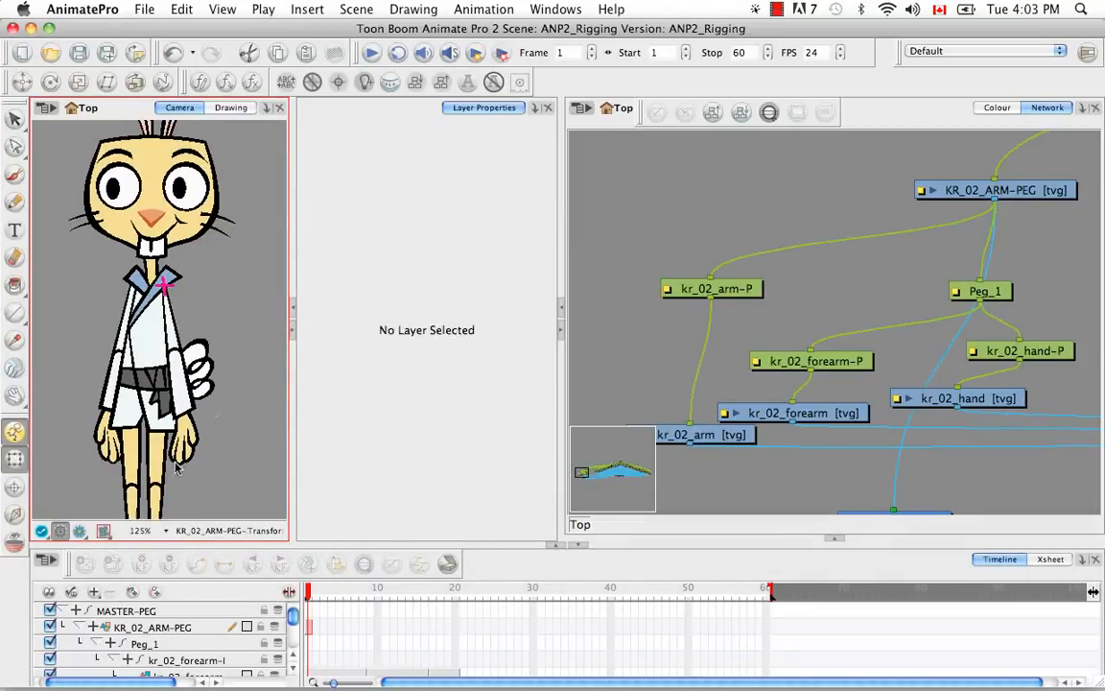
{"action": "left_click", "coordinate": [173, 302]}
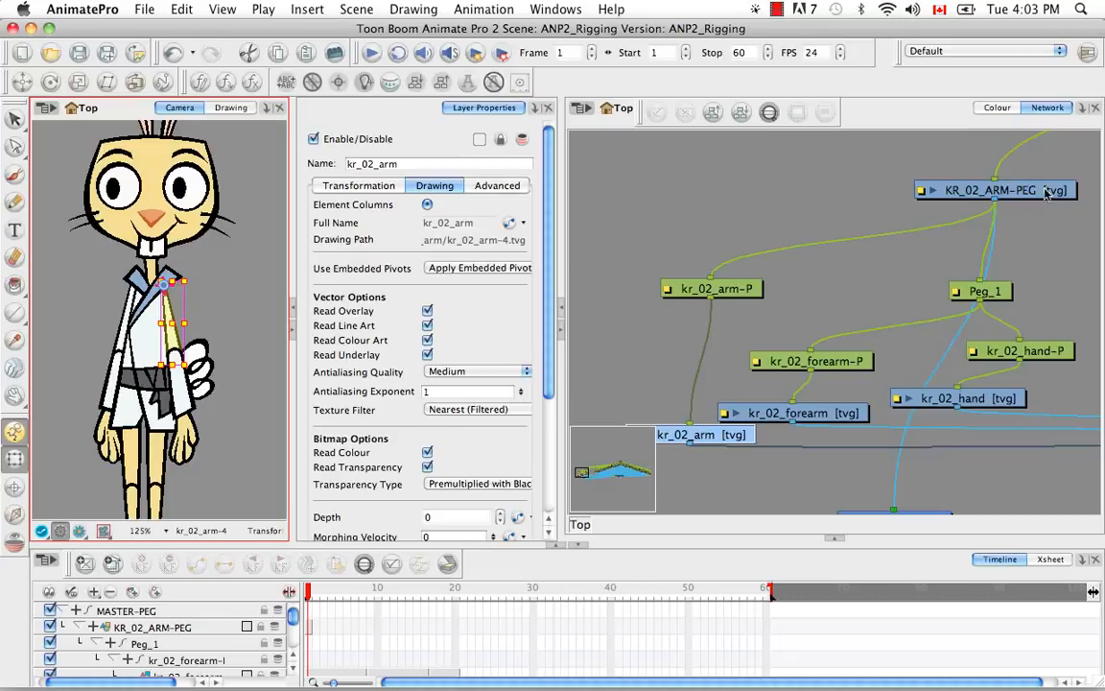
{"action": "left_click", "coordinate": [211, 290]}
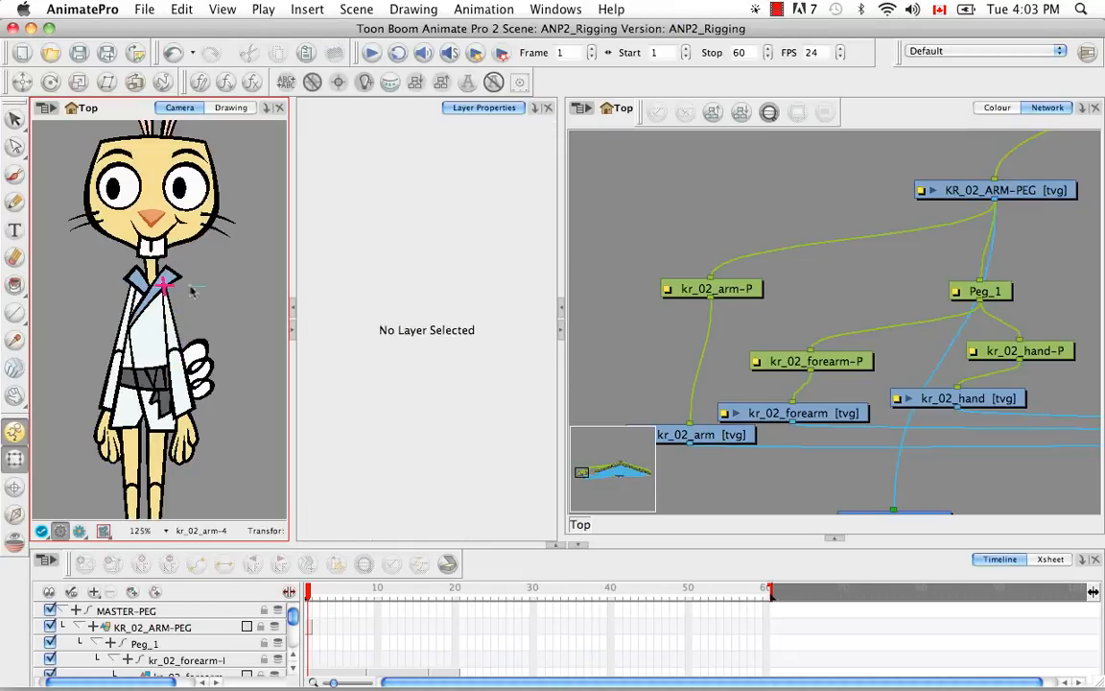
{"action": "left_click", "coordinate": [200, 295]}
{"action": "left_click", "coordinate": [205, 296]}
{"action": "left_click", "coordinate": [185, 282]}
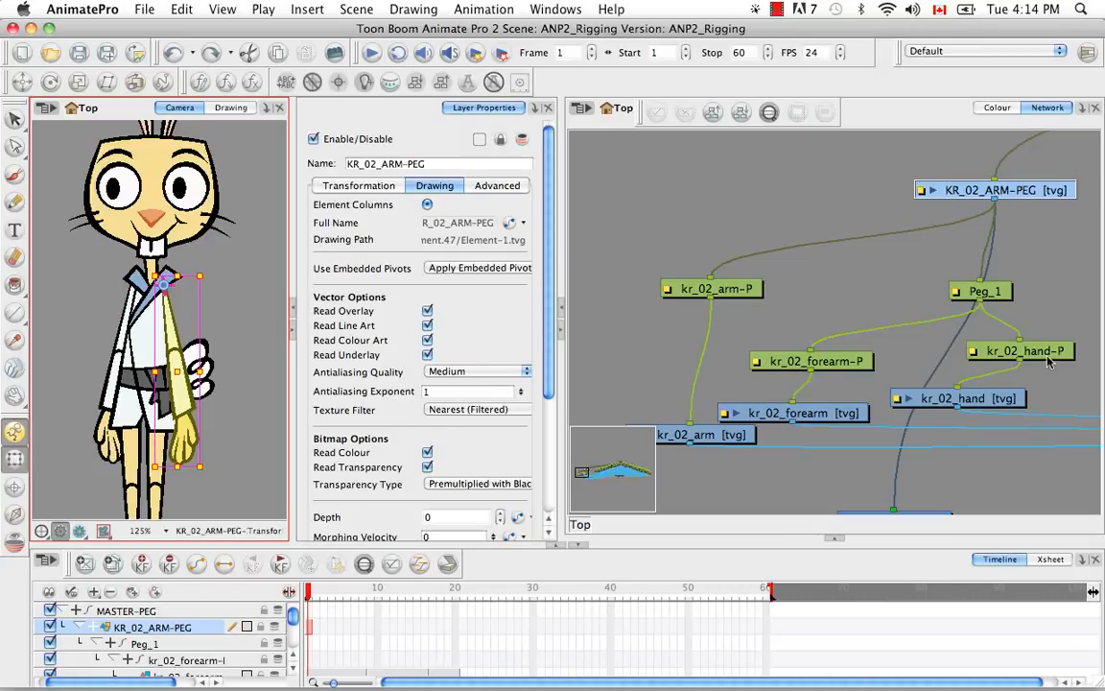
Insert a new drawing module between KR_02_ARM-PEG and Peg_1, and delete Peg_1 from the network.
{"action": "left_click", "coordinate": [1048, 295]}
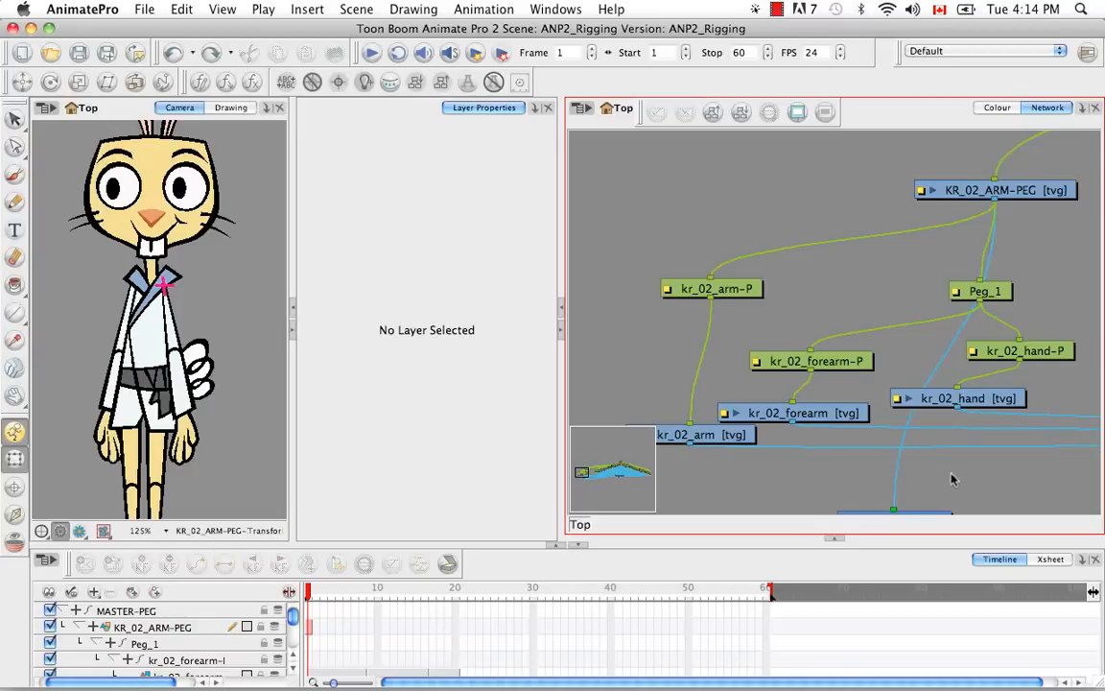
{"action": "key", "text": "super"}
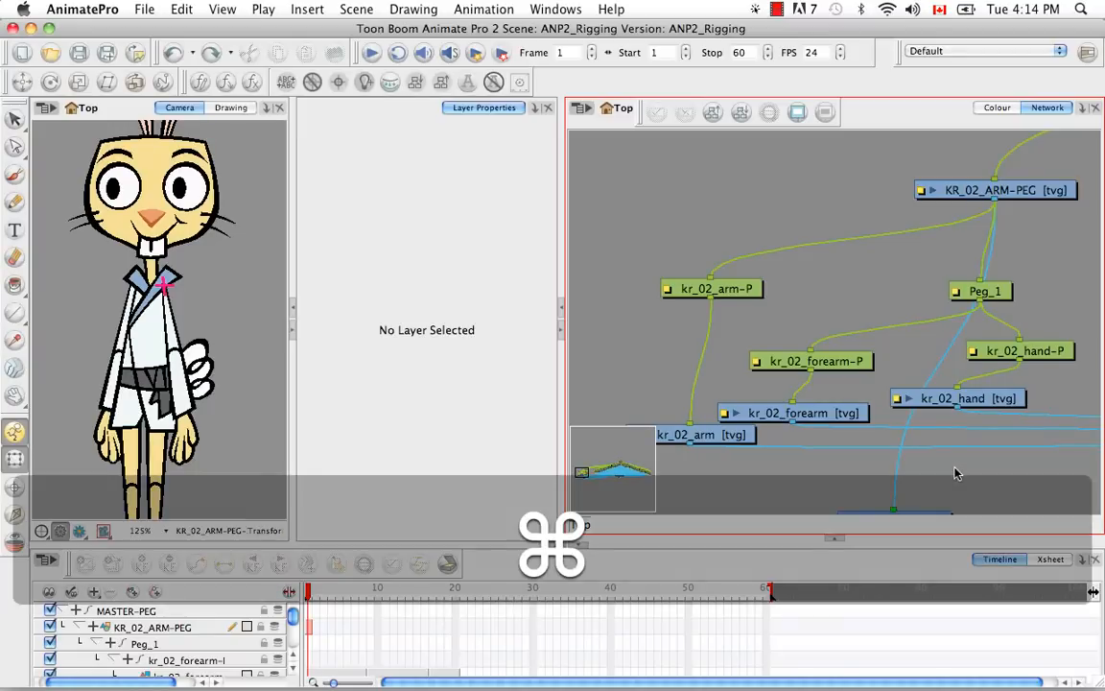
{"action": "key", "text": "super+r"}
{"action": "left_click_drag", "start_coordinate": [1032, 465], "coordinate": [1007, 253]}
{"action": "key", "text": "alt"}
{"action": "left_click", "coordinate": [1025, 300]}
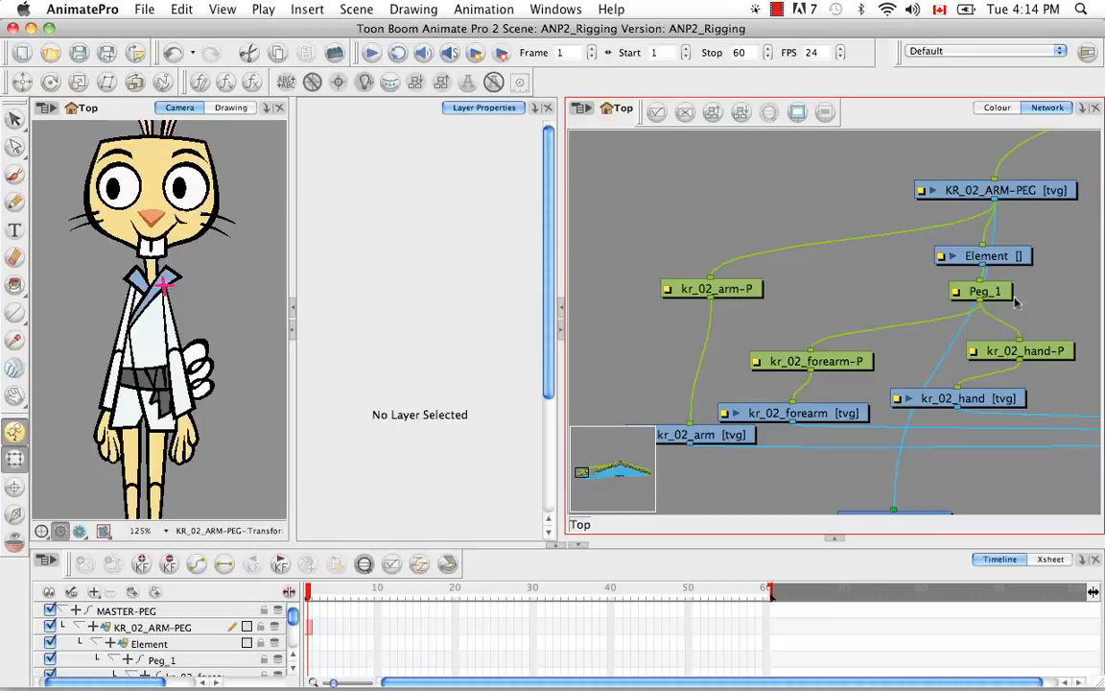
{"action": "left_click", "coordinate": [986, 292]}
{"action": "key", "text": "BackSpace"}
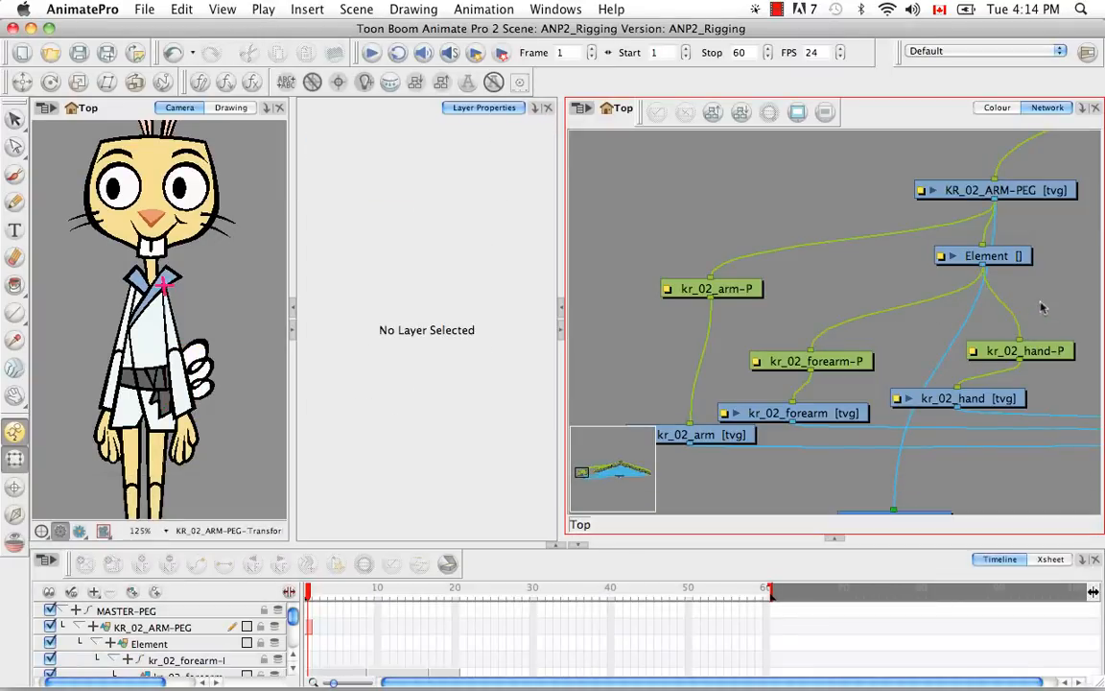
Create an empty drawing at frame 1 of the Element layer and rename the layer KR_02_LOWERARM-PEG.
{"action": "left_click", "coordinate": [1005, 257]}
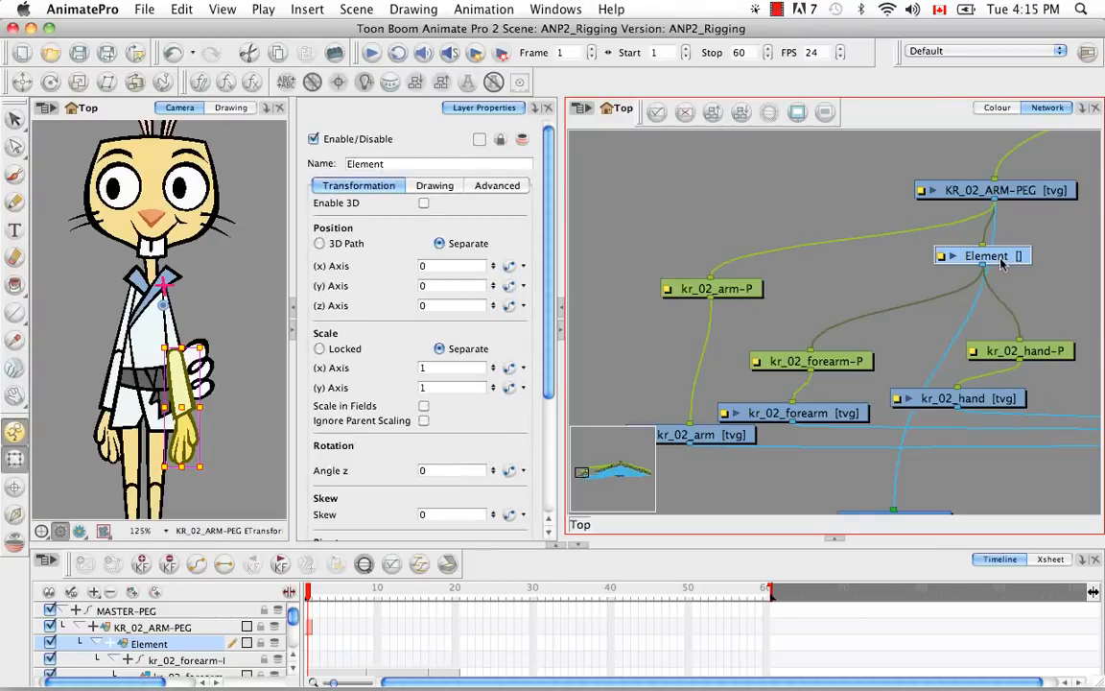
{"action": "left_click", "coordinate": [444, 185]}
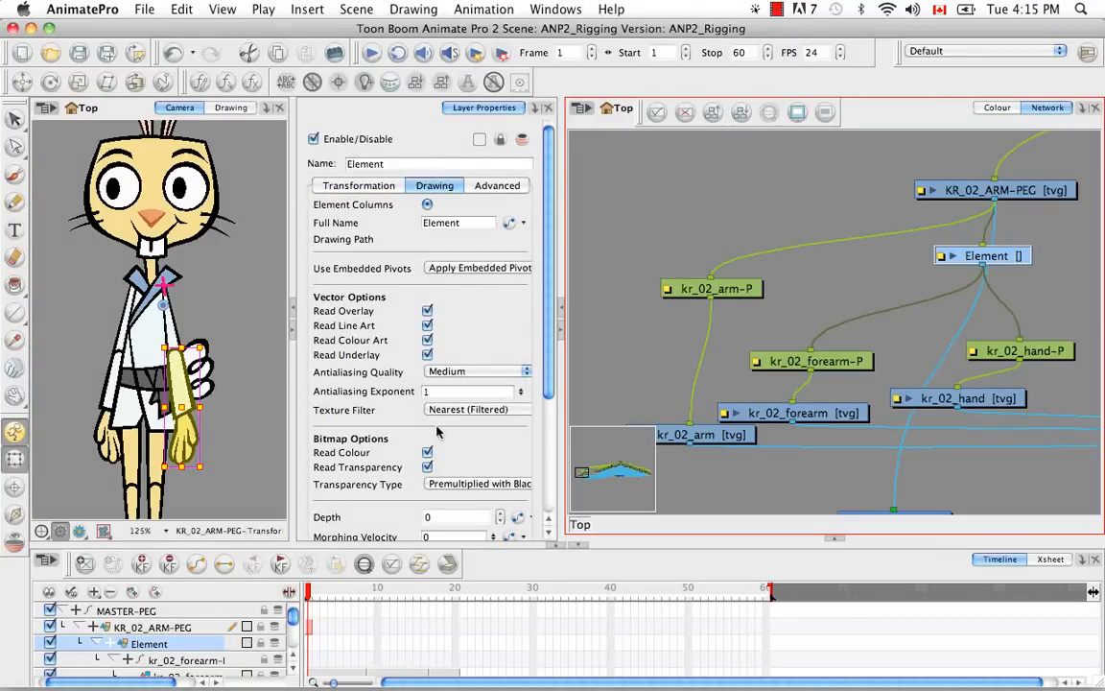
{"action": "left_click", "coordinate": [308, 644]}
{"action": "left_click", "coordinate": [84, 564]}
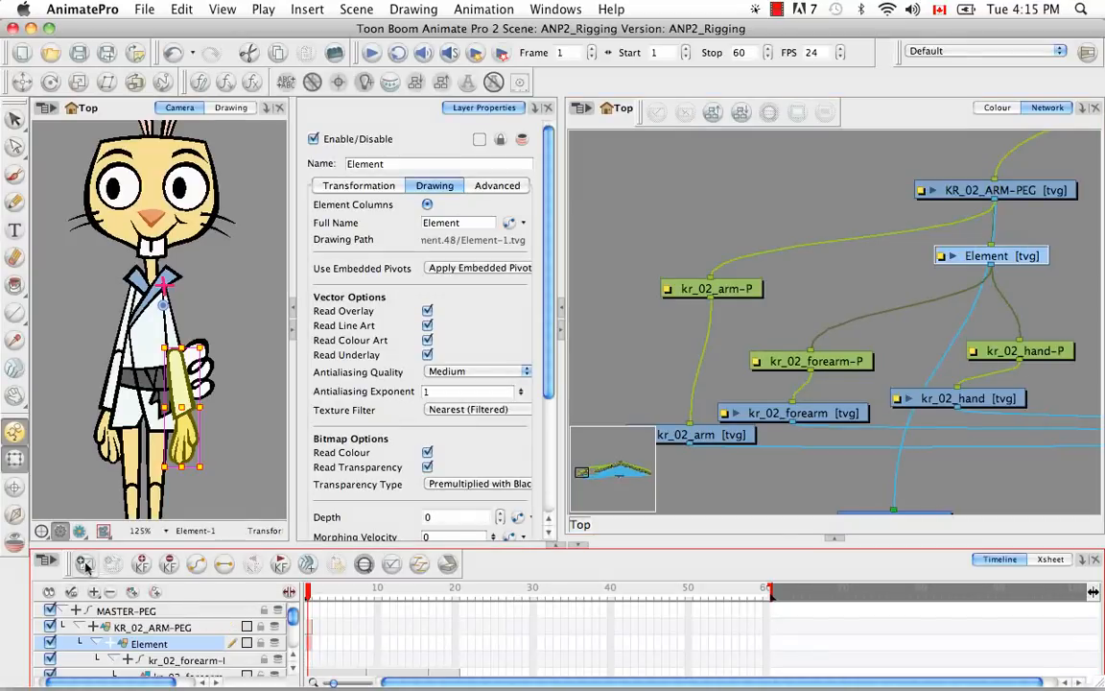
{"action": "left_click", "coordinate": [363, 165]}
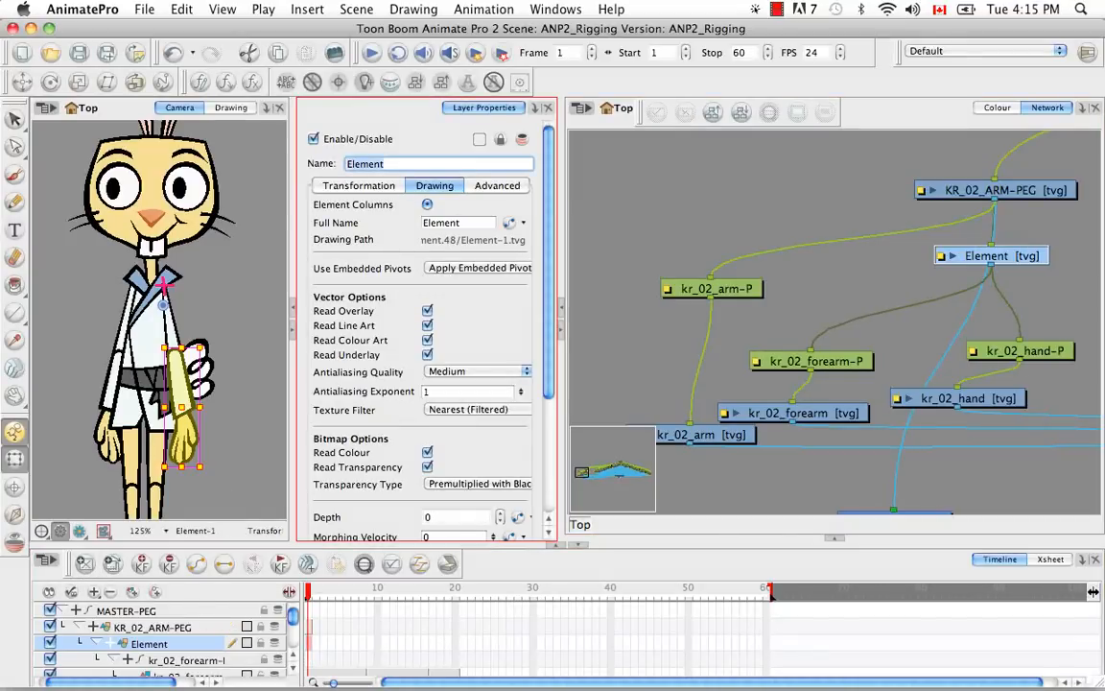
{"action": "key", "text": "BackSpace"}
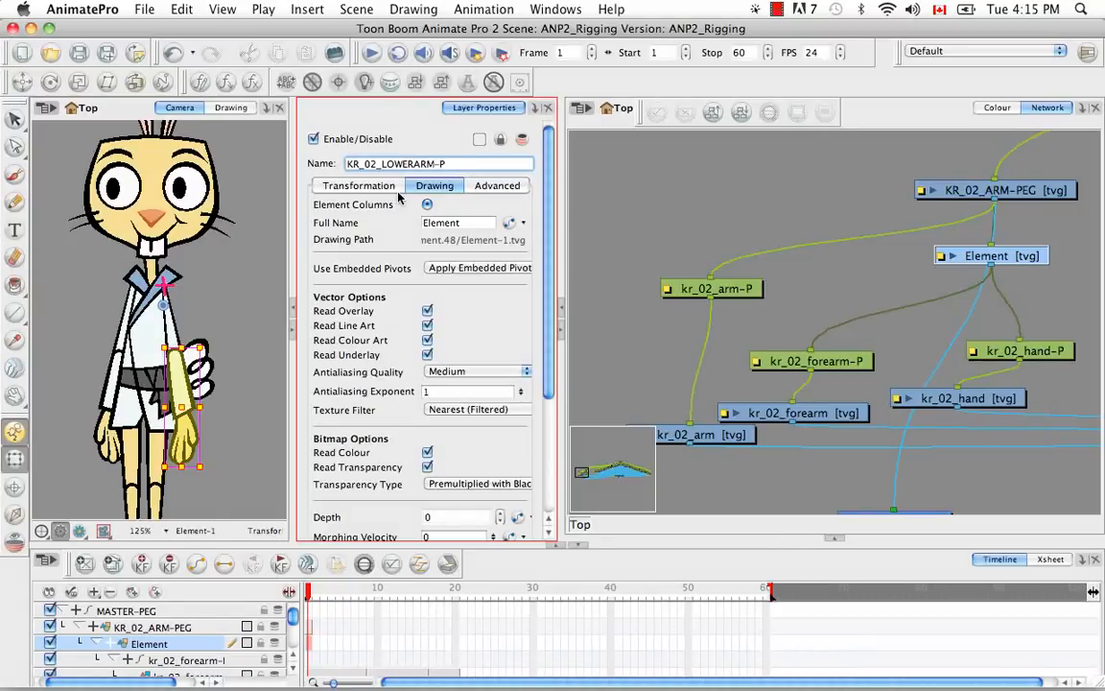
{"action": "key", "text": "Return"}
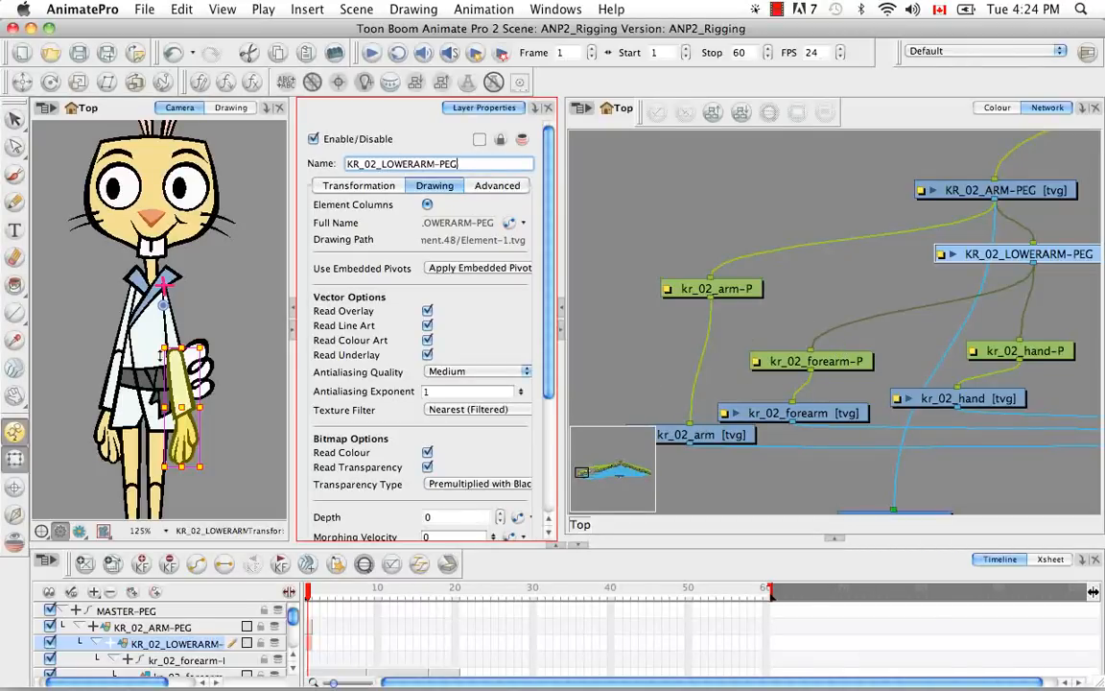
Copy frame 1 of kr_02_forearm and paste it onto KR_02_LOWERARM-PEG with Paste Special set to Update Drawing Pivot.
{"action": "left_click", "coordinate": [294, 672]}
{"action": "left_click", "coordinate": [294, 670]}
{"action": "left_click", "coordinate": [309, 644]}
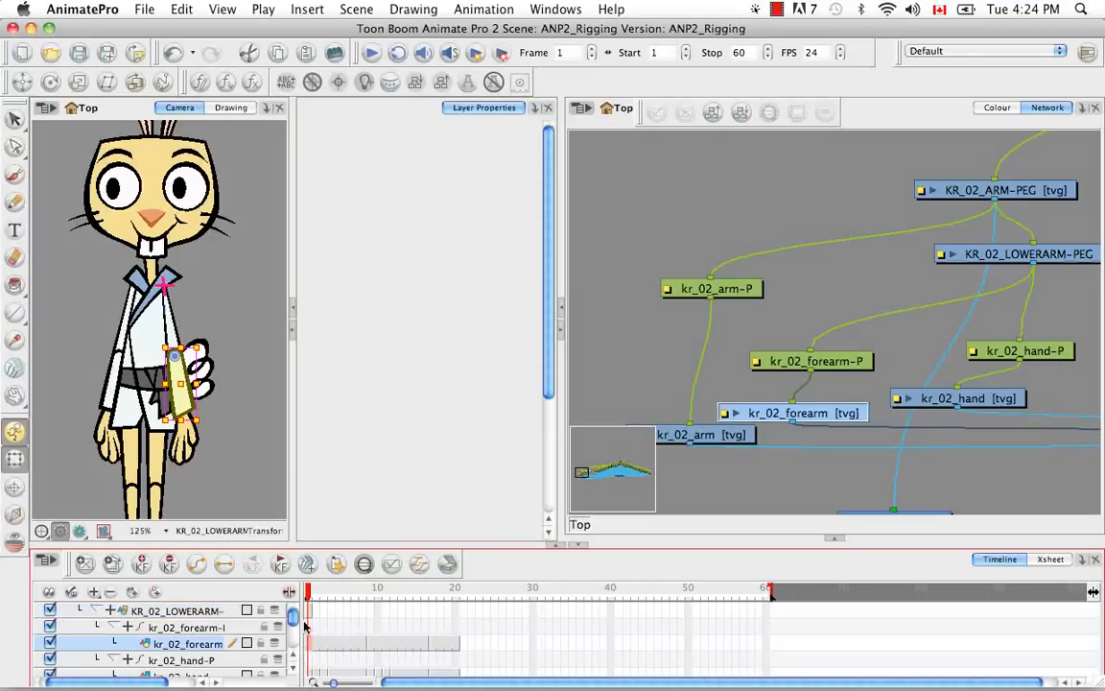
{"action": "right_click", "coordinate": [305, 584]}
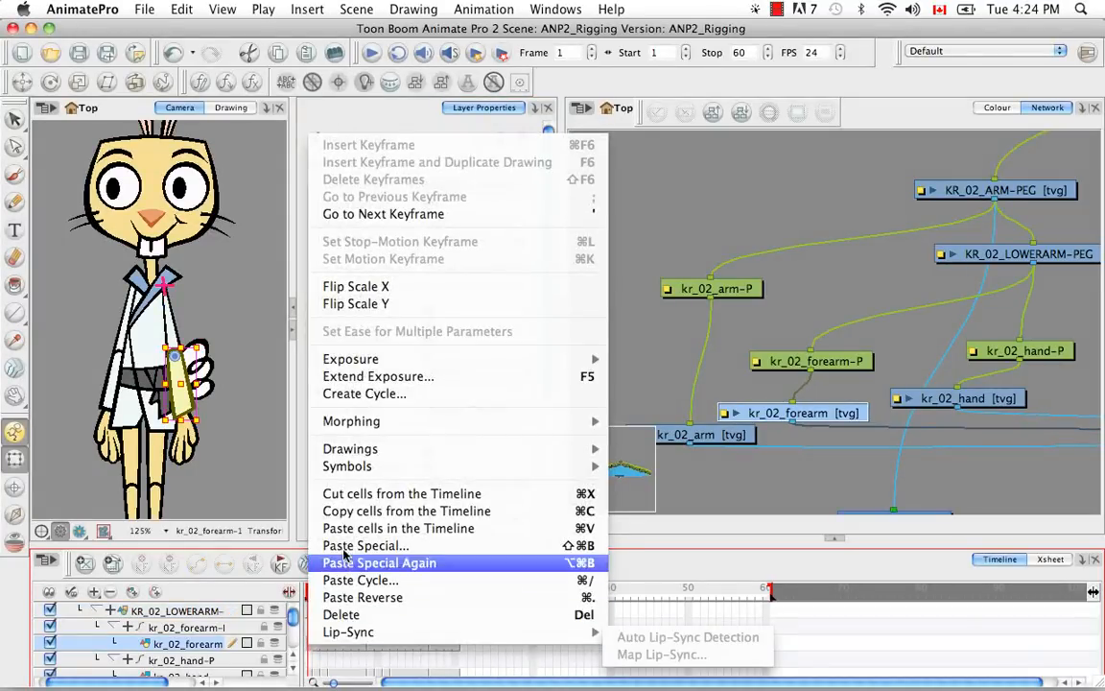
{"action": "left_click", "coordinate": [353, 518]}
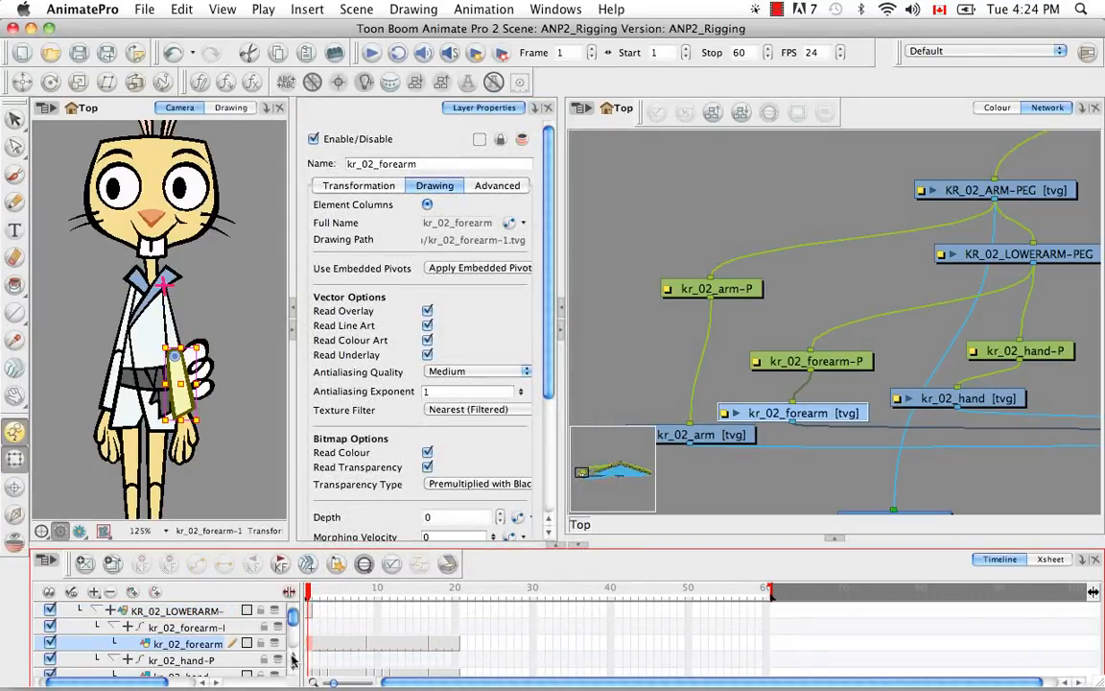
{"action": "scroll", "coordinate": [265, 590], "scroll_direction": "up", "scroll_amount": 1}
{"action": "left_click", "coordinate": [195, 628]}
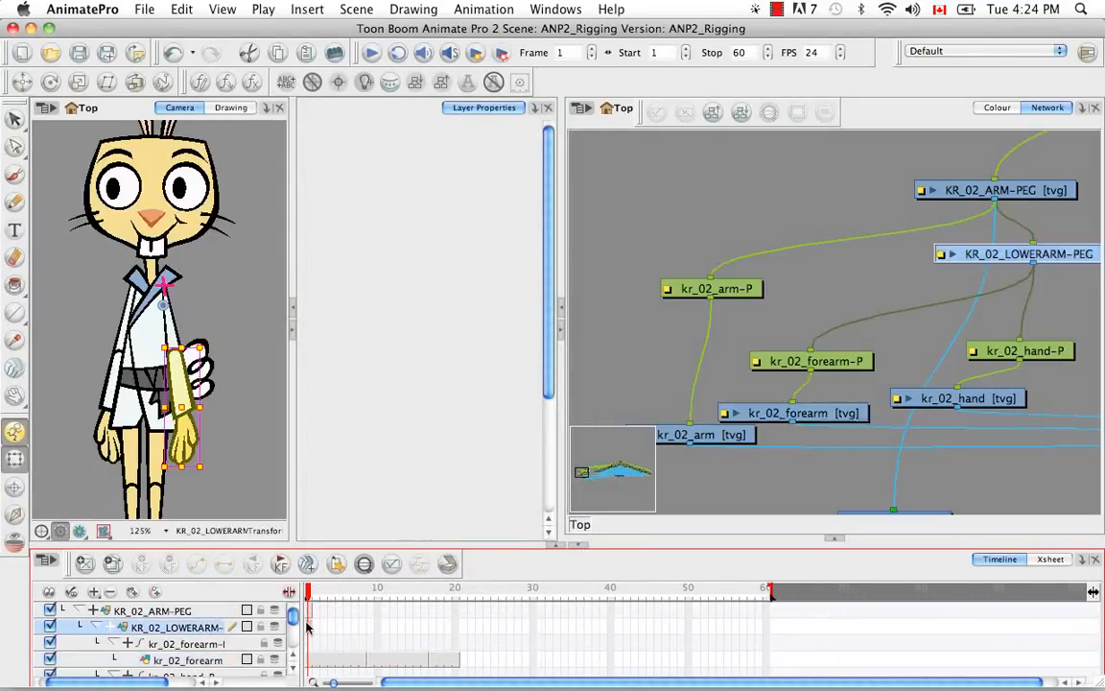
{"action": "right_click", "coordinate": [309, 626]}
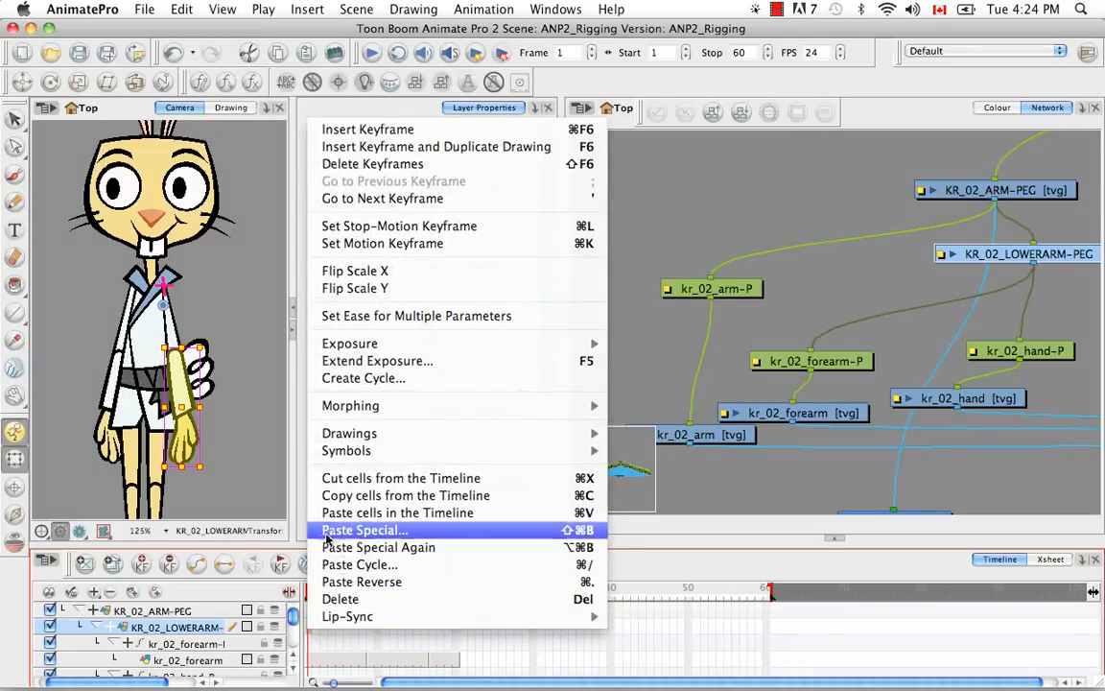
{"action": "left_click", "coordinate": [364, 530]}
{"action": "left_click", "coordinate": [569, 55]}
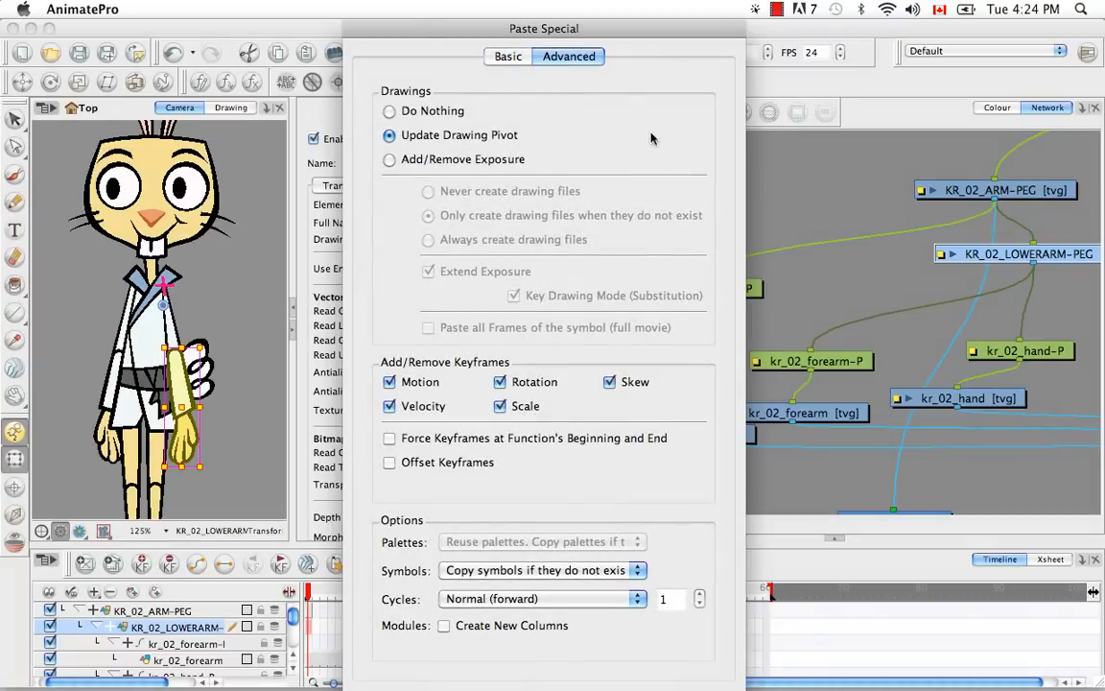
{"action": "key", "text": "Return"}
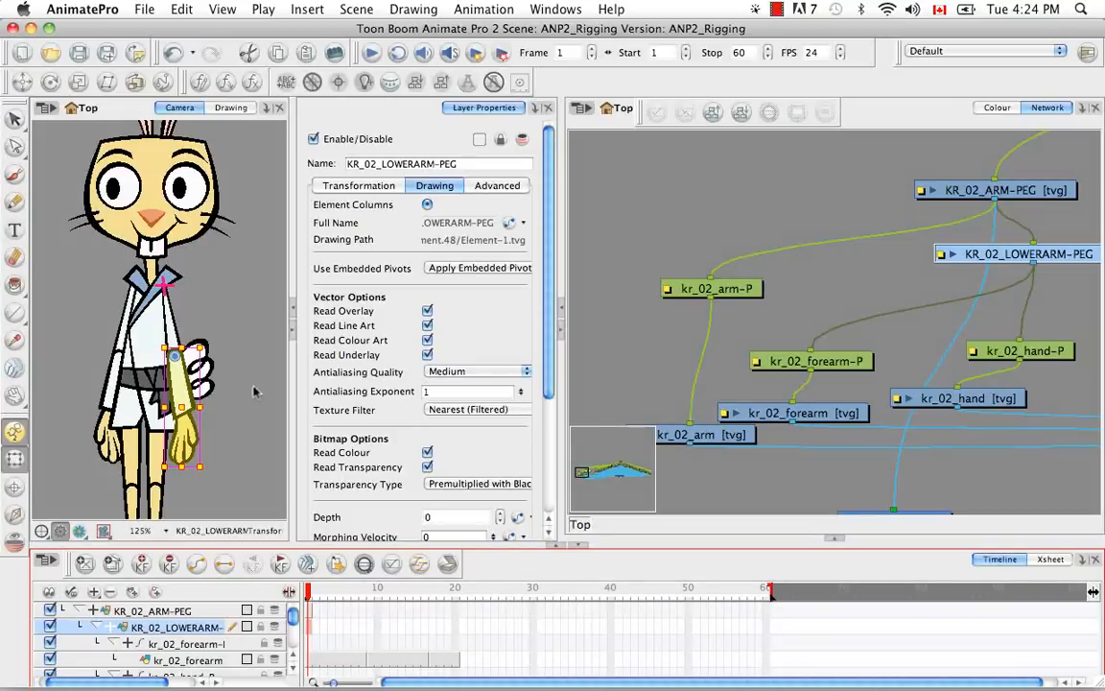
Brush a pink cross at the elbow on KR_02_LOWERARM-PEG and connect that module to Composite_1.
{"action": "left_click", "coordinate": [14, 171]}
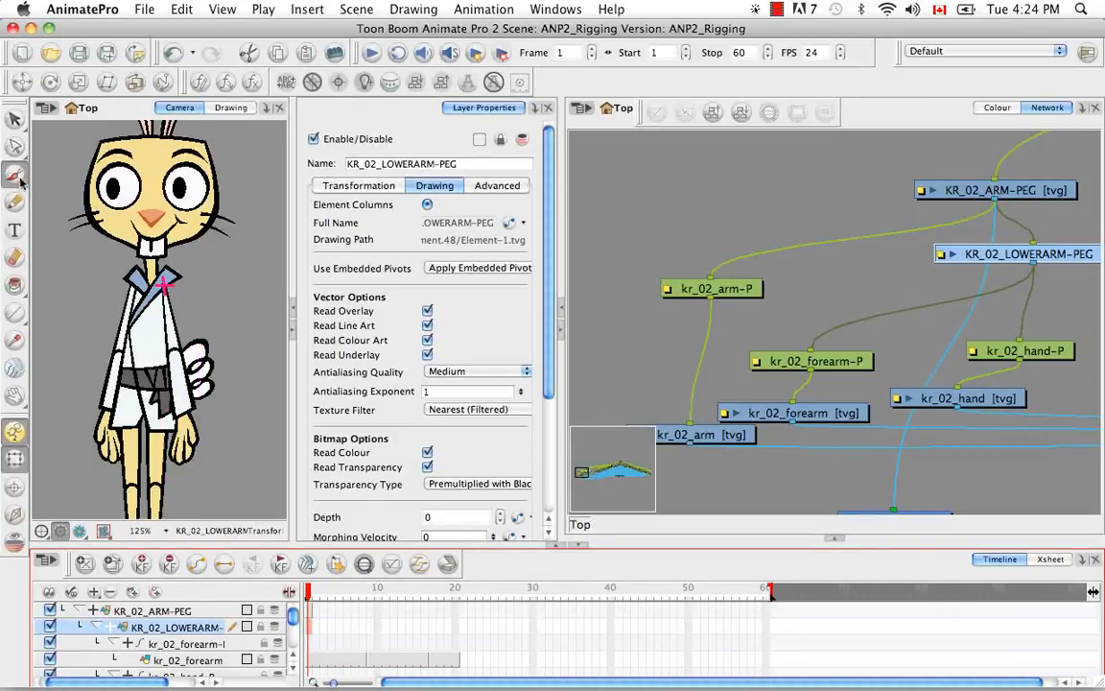
{"action": "left_click", "coordinate": [193, 349]}
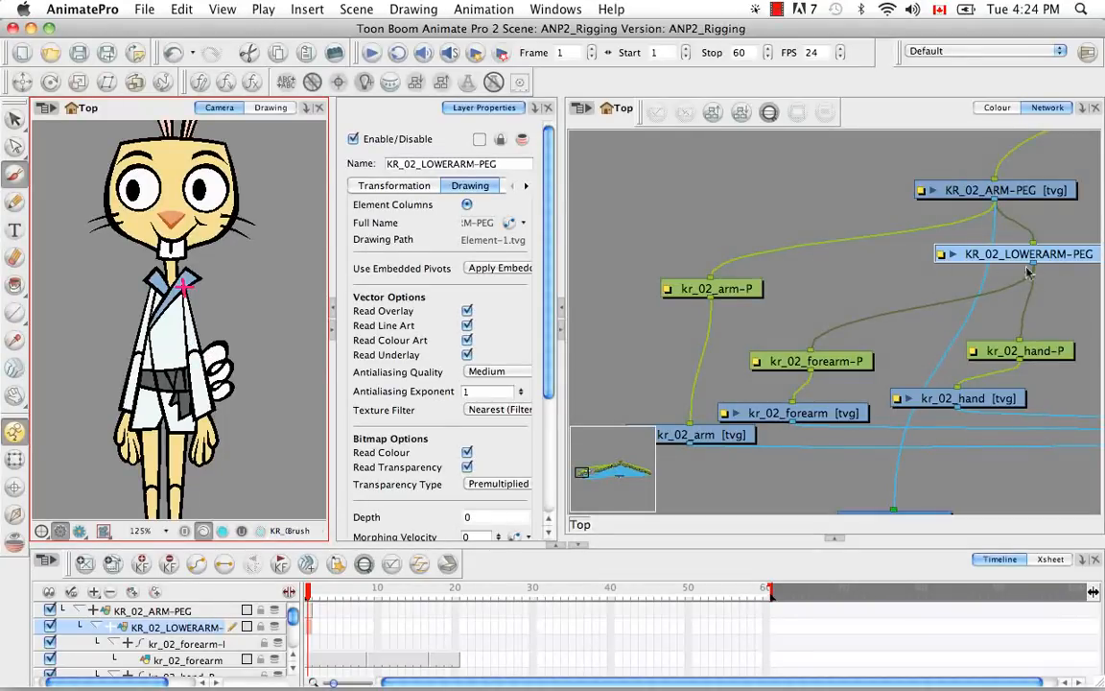
{"action": "left_click_drag", "start_coordinate": [1032, 269], "coordinate": [993, 389]}
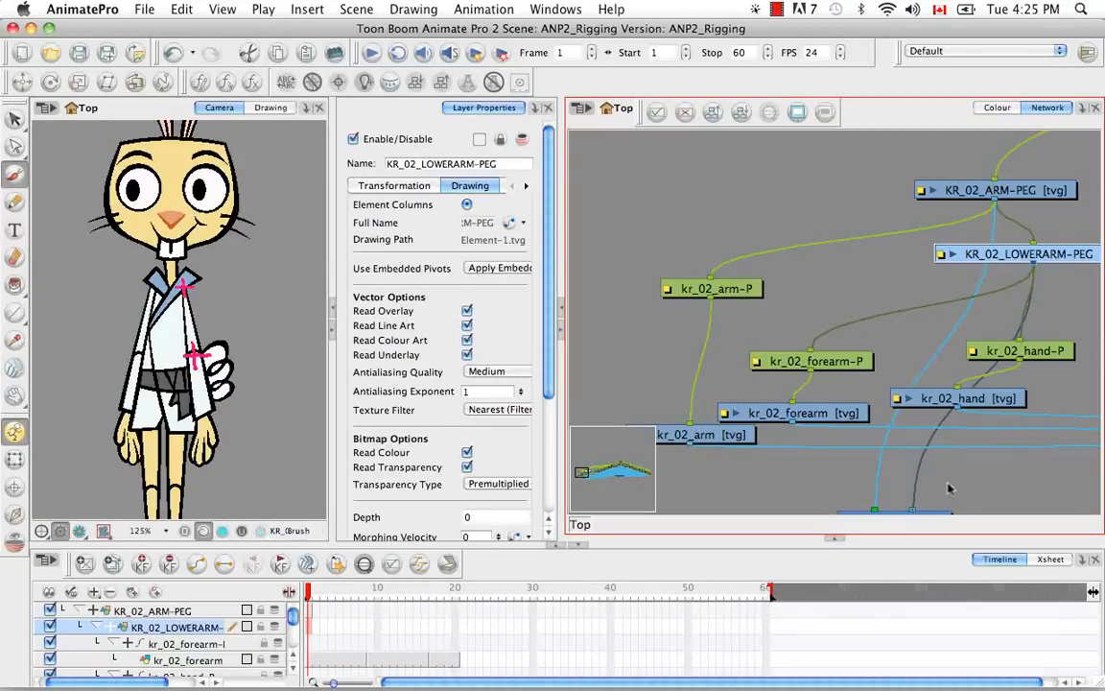
{"action": "left_click_drag", "start_coordinate": [950, 489], "coordinate": [861, 372]}
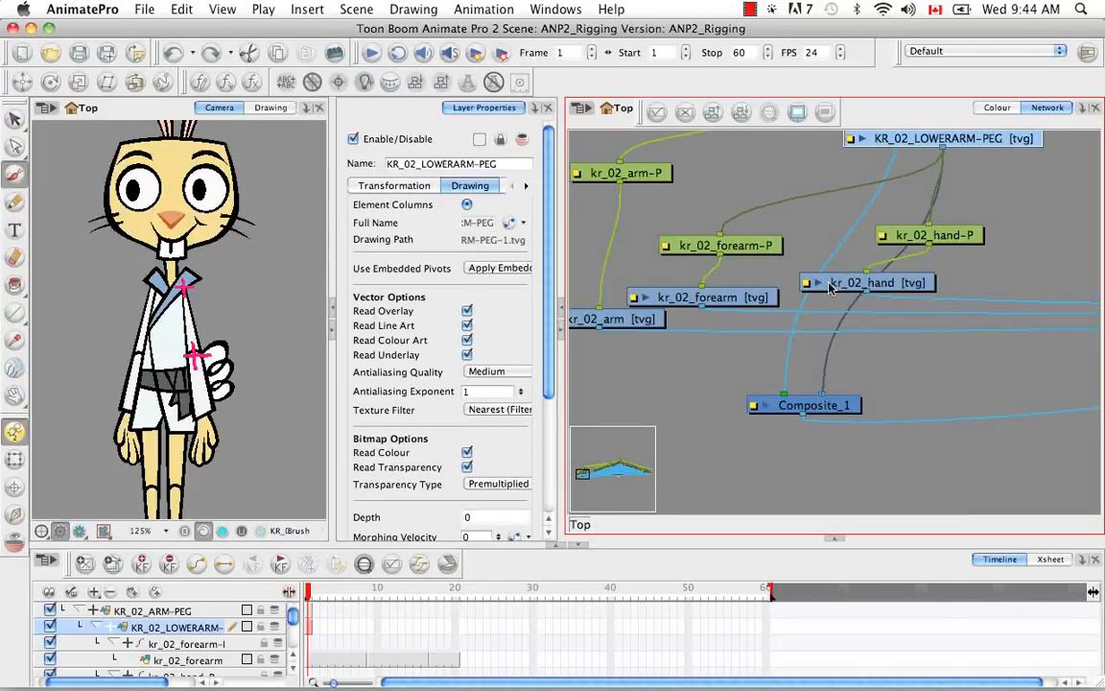
Select the rabbit's other upper arm with the Transform tool to locate the kr_01_arm module in the network.
{"action": "key", "text": "space"}
{"action": "left_click", "coordinate": [831, 285]}
{"action": "left_click_drag", "start_coordinate": [831, 285], "coordinate": [879, 358]}
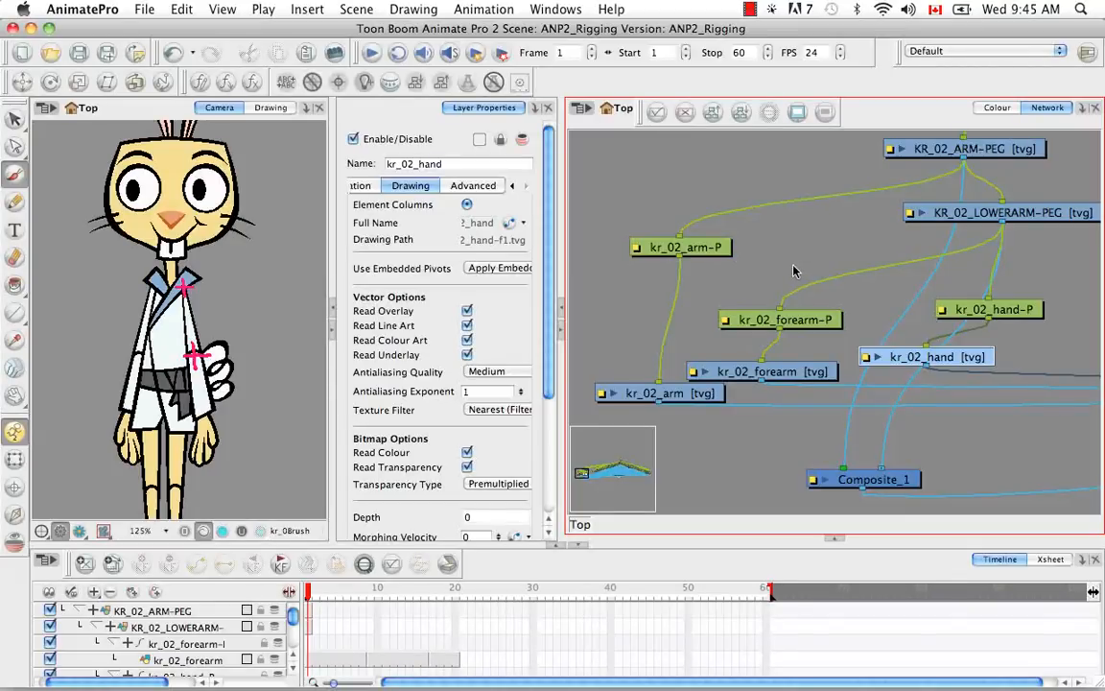
{"action": "key", "text": "space"}
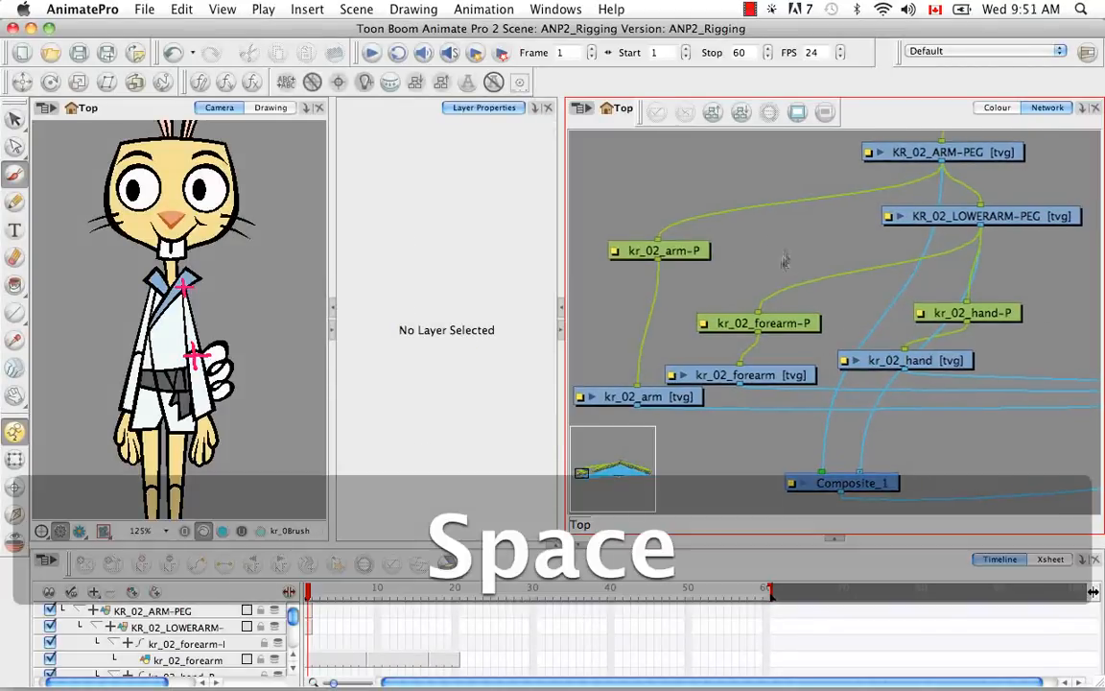
{"action": "key", "text": "super+minus"}
{"action": "key", "text": "space"}
{"action": "key", "text": "super+minus"}
{"action": "key", "text": "space"}
{"action": "left_click_drag", "start_coordinate": [1049, 318], "coordinate": [802, 325]}
{"action": "left_click", "coordinate": [14, 460]}
{"action": "left_click", "coordinate": [121, 341]}
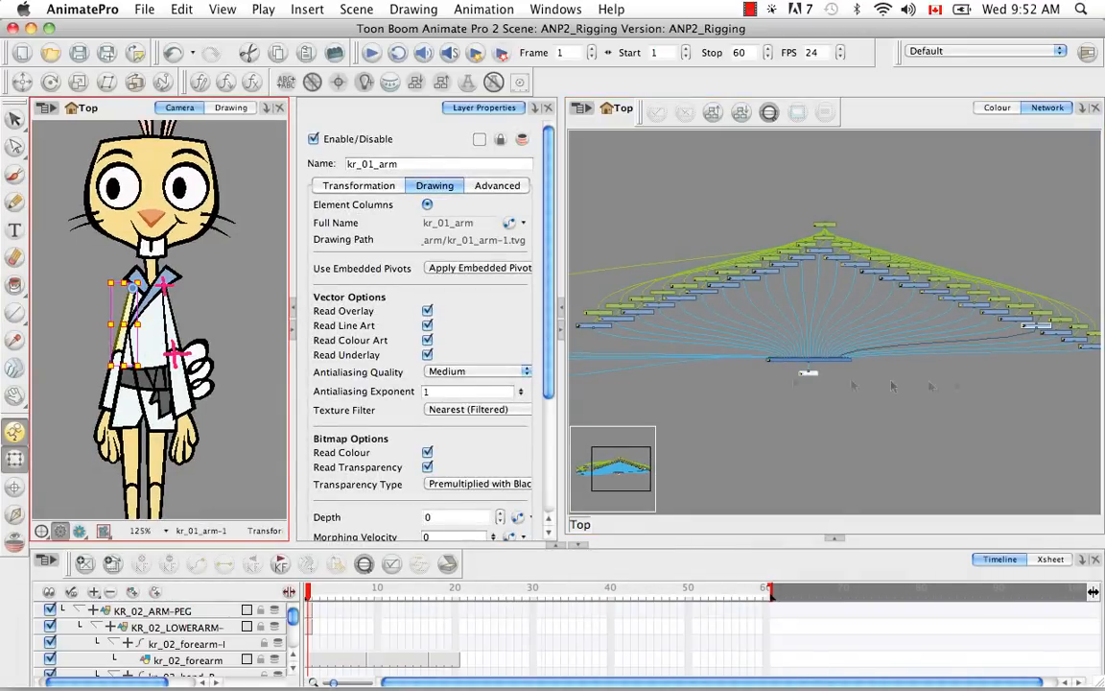
Move the kr_01 forearm, arm and hand pegs with their drawings out to an empty area of the network.
{"action": "key", "text": "space"}
{"action": "key", "text": "super+equal"}
{"action": "key", "text": "super+equal"}
{"action": "key", "text": "space"}
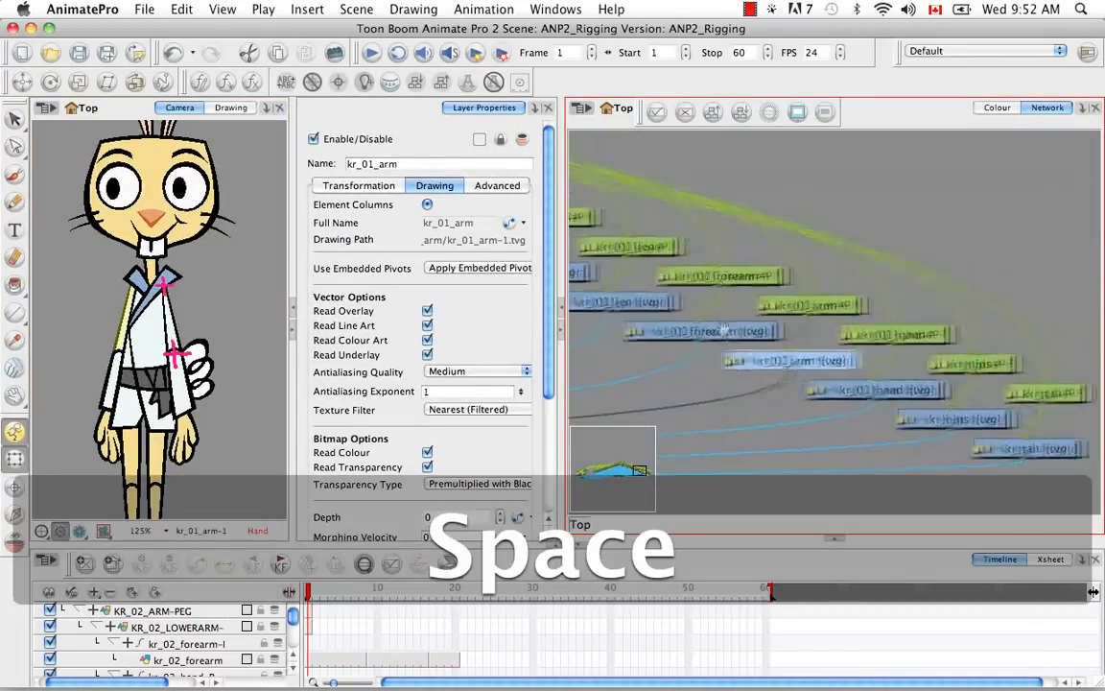
{"action": "left_click_drag", "start_coordinate": [764, 262], "coordinate": [942, 416]}
{"action": "left_click_drag", "start_coordinate": [909, 410], "coordinate": [945, 303]}
{"action": "key", "text": "space"}
{"action": "left_click_drag", "start_coordinate": [936, 373], "coordinate": [822, 468]}
{"action": "left_click_drag", "start_coordinate": [824, 397], "coordinate": [1006, 293]}
{"action": "key", "text": "space"}
{"action": "left_click_drag", "start_coordinate": [1002, 358], "coordinate": [911, 165]}
Insert a drawing module above the kr_01 pegs and connect it as parent of kr_01_forearm-P, kr_01_arm-P and kr_01_hand-P.
{"action": "left_click", "coordinate": [931, 431]}
{"action": "key", "text": "super+r"}
{"action": "key", "text": "space"}
{"action": "left_click_drag", "start_coordinate": [933, 242], "coordinate": [907, 301]}
{"action": "left_click_drag", "start_coordinate": [748, 297], "coordinate": [752, 272]}
{"action": "left_click_drag", "start_coordinate": [924, 357], "coordinate": [922, 325]}
{"action": "left_click_drag", "start_coordinate": [847, 231], "coordinate": [749, 297]}
{"action": "left_click_drag", "start_coordinate": [846, 231], "coordinate": [924, 356]}
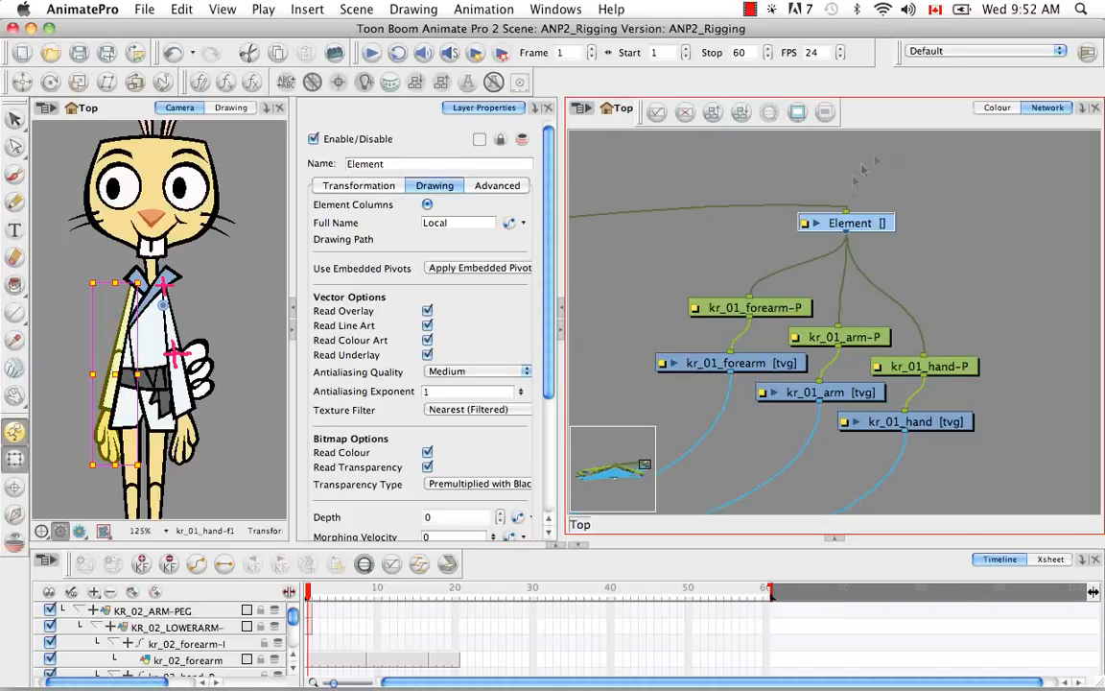
Create an empty drawing at frame 1 of the Element layer and rename the layer KR_01_ARM-PEG.
{"action": "left_click", "coordinate": [509, 224]}
{"action": "left_click", "coordinate": [364, 566]}
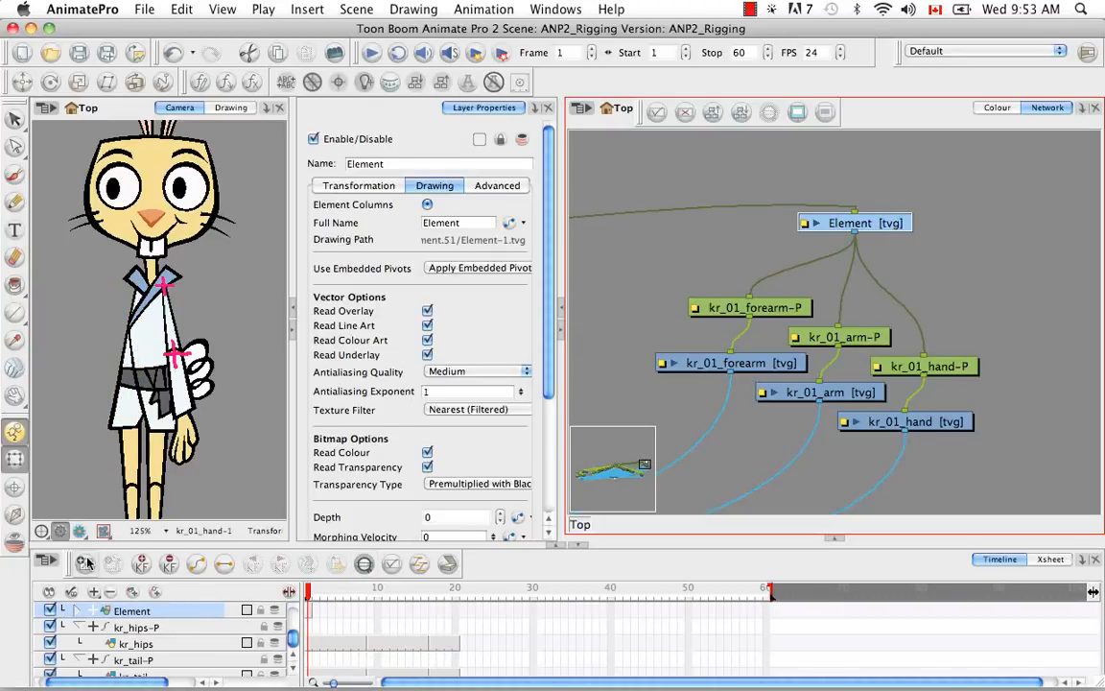
{"action": "key", "text": "super+z"}
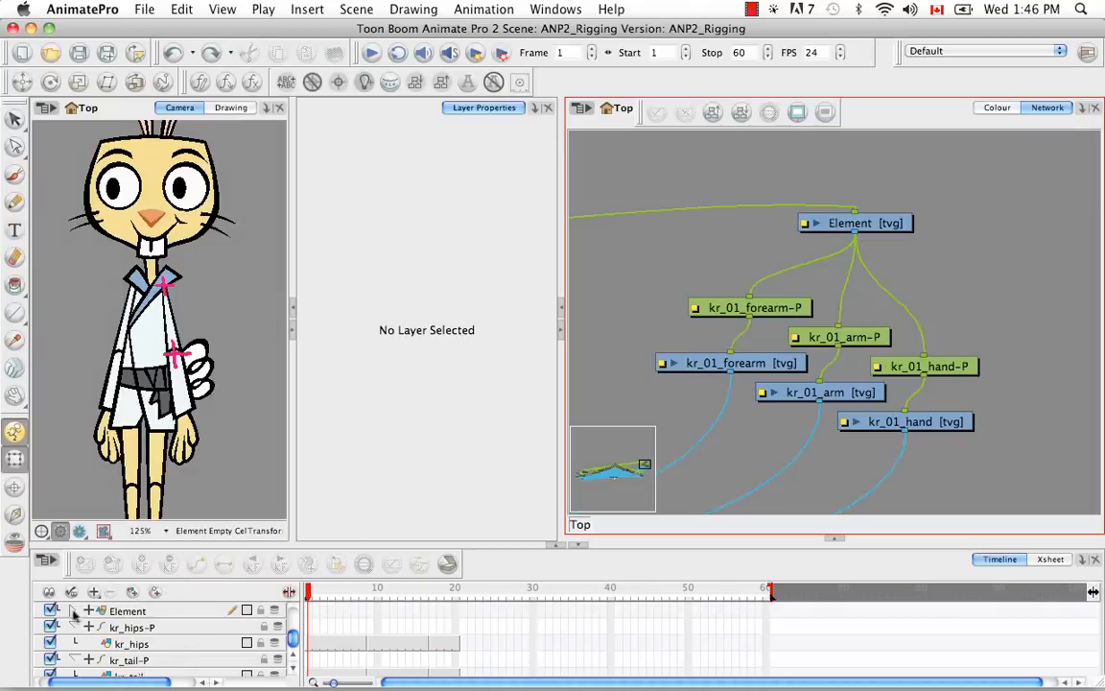
{"action": "left_click", "coordinate": [73, 612]}
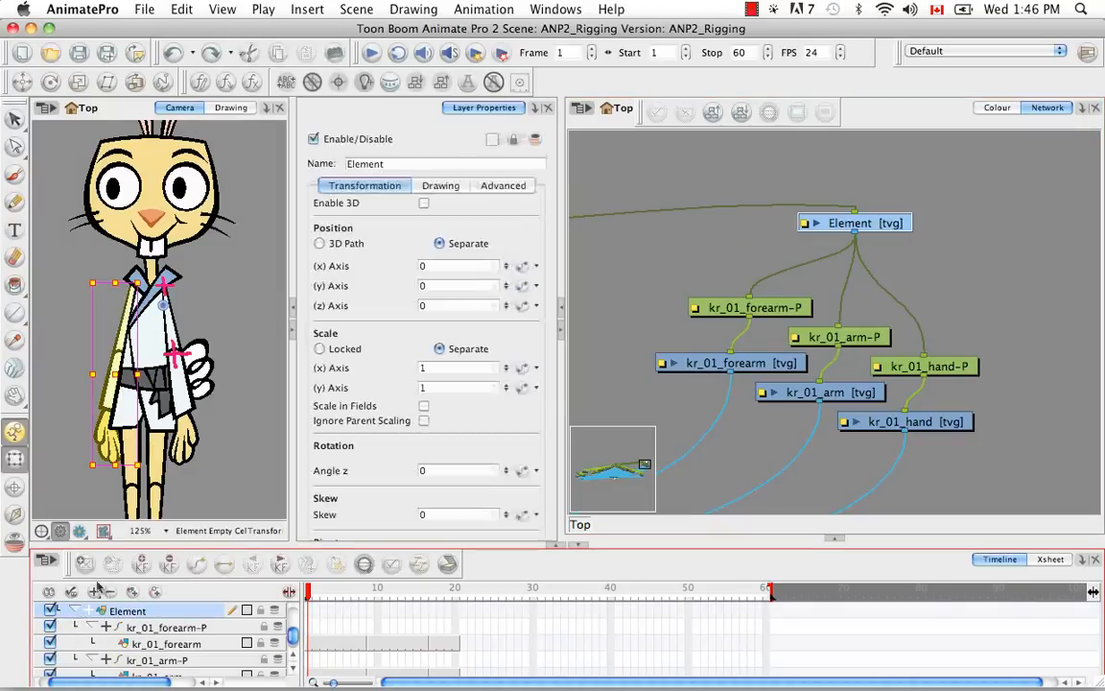
{"action": "double_click", "coordinate": [355, 163]}
{"action": "key", "text": "BackSpace"}
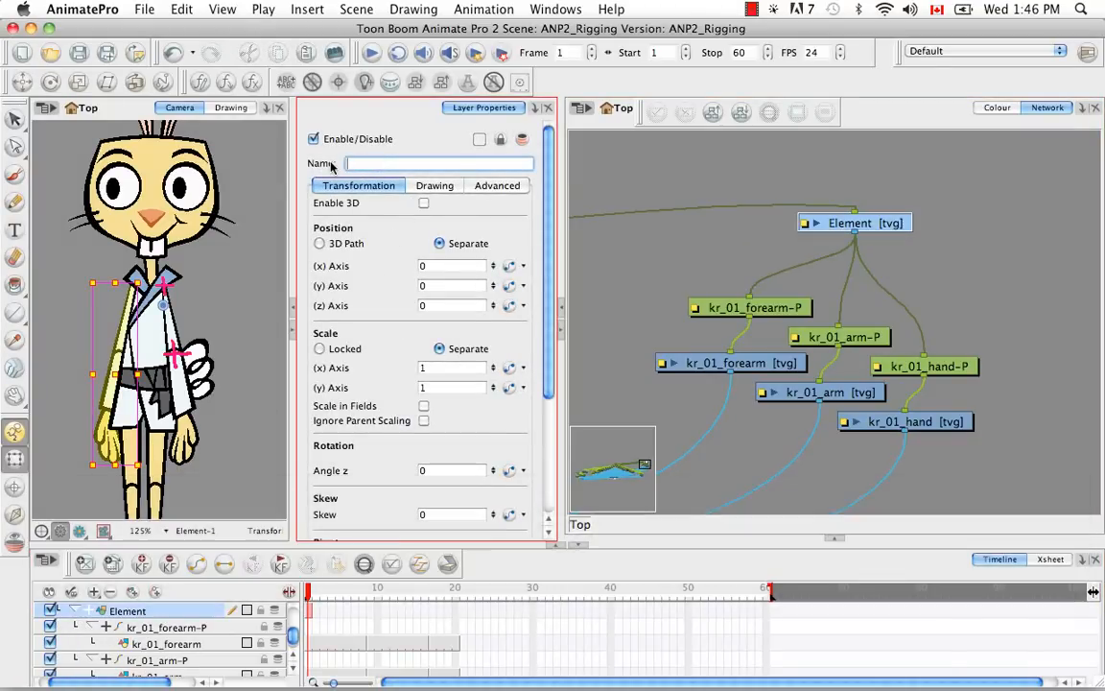
{"action": "type", "text": "KR_01_ARM-PEG"}
{"action": "key", "text": "Return"}
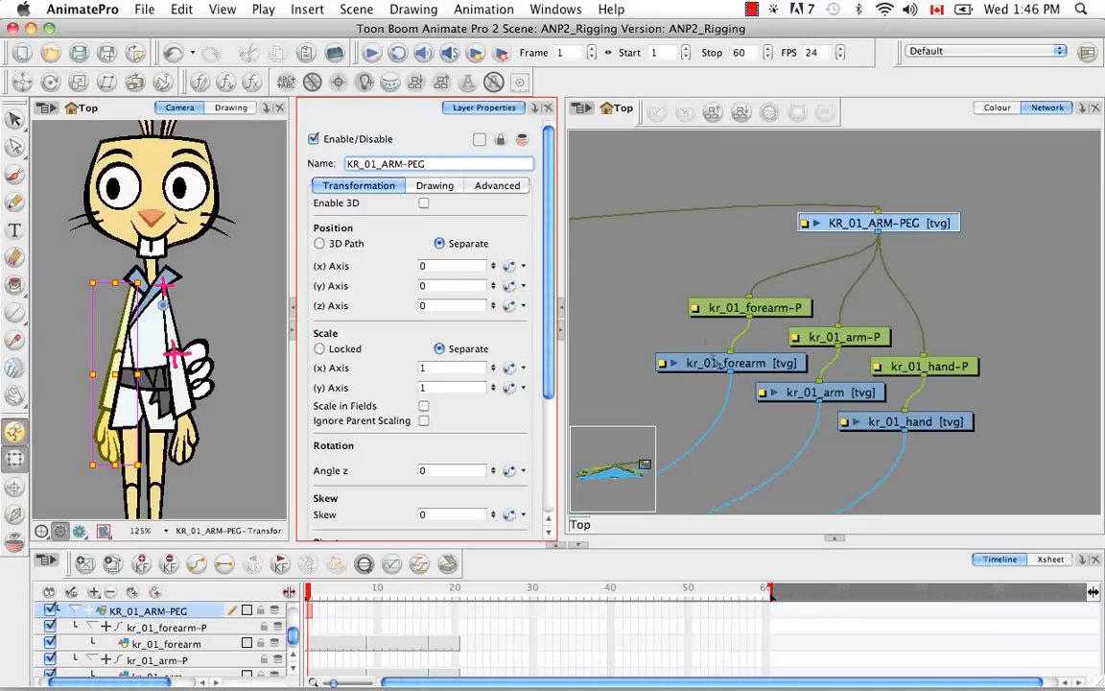
Copy frame 1 of kr_01_arm and paste it onto KR_01_ARM-PEG with Paste Special, updating the drawing pivot.
{"action": "left_click", "coordinate": [817, 392]}
{"action": "right_click", "coordinate": [309, 616]}
{"action": "left_click", "coordinate": [345, 478]}
{"action": "left_click", "coordinate": [861, 229]}
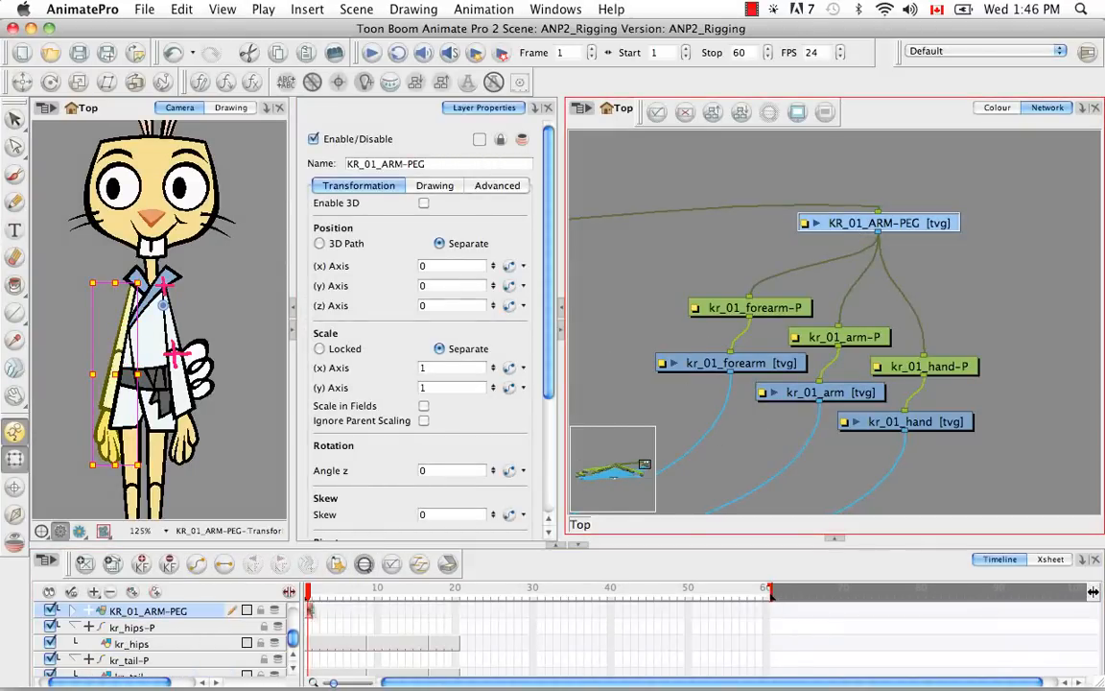
{"action": "right_click", "coordinate": [311, 610]}
{"action": "left_click", "coordinate": [375, 513]}
{"action": "left_click", "coordinate": [570, 59]}
{"action": "key", "text": "Return"}
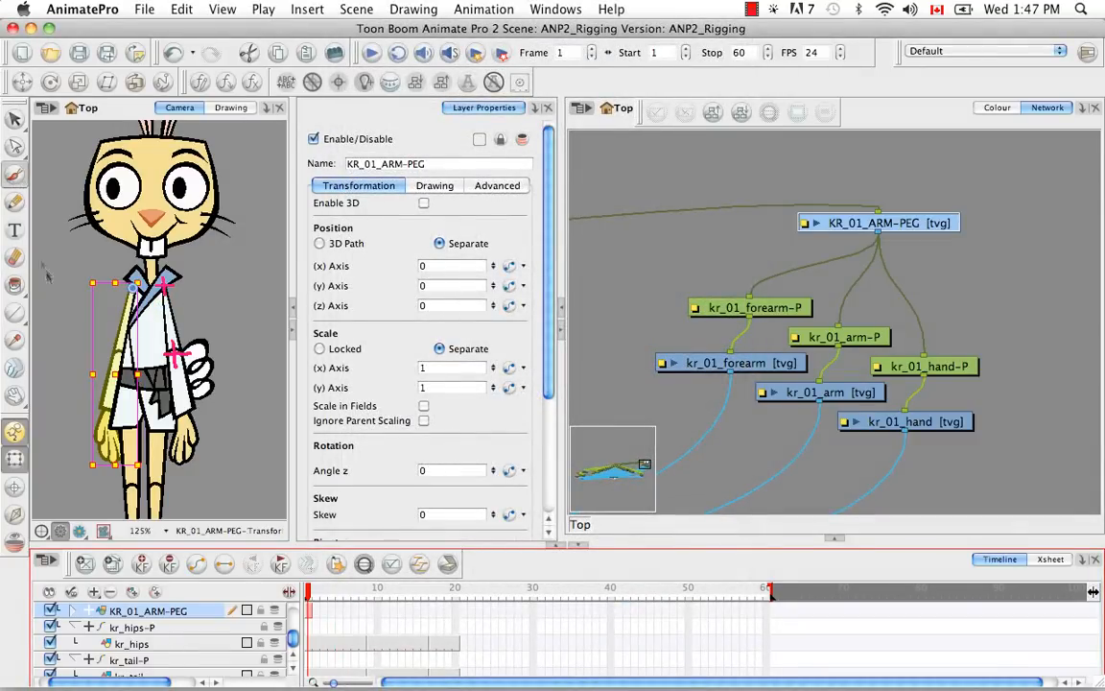
Brush a pink cross at the shoulder on KR_01_ARM-PEG and move Composite_1 across the network to below the kr_01 modules.
{"action": "left_click", "coordinate": [15, 174]}
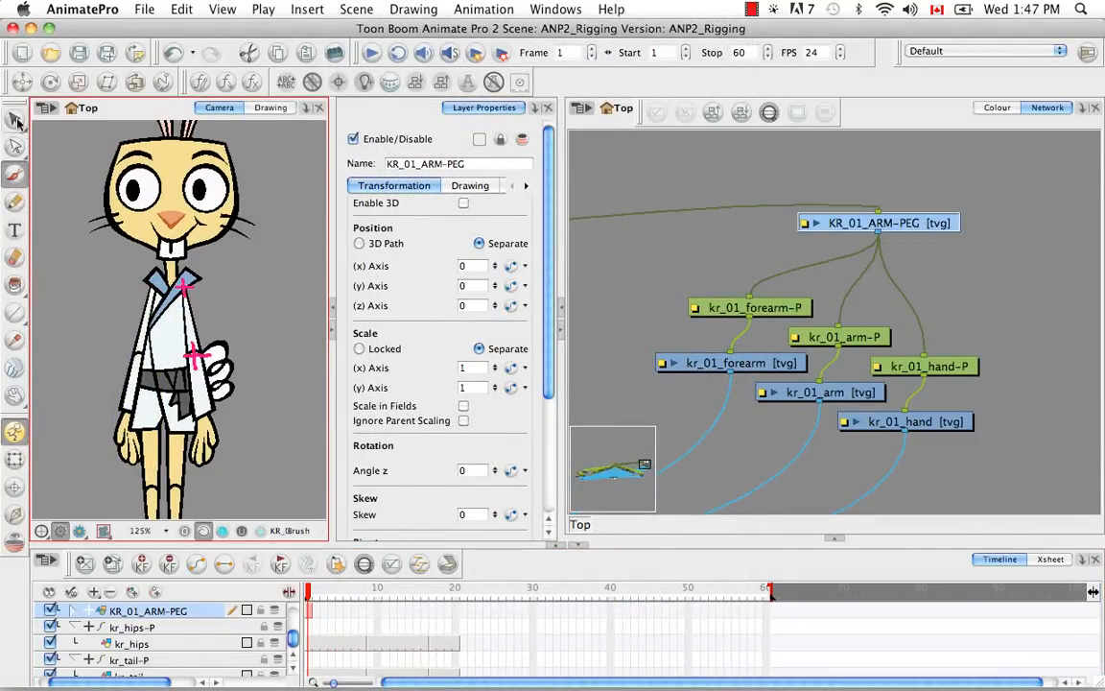
{"action": "left_click", "coordinate": [14, 119]}
{"action": "left_click", "coordinate": [964, 301]}
{"action": "scroll", "coordinate": [938, 279], "scroll_direction": "down", "scroll_amount": 5}
{"action": "scroll", "coordinate": [938, 279], "scroll_direction": "up", "scroll_amount": 4}
{"action": "left_click", "coordinate": [851, 314]}
{"action": "left_click_drag", "start_coordinate": [1055, 334], "coordinate": [687, 422]}
{"action": "key", "text": "2"}
{"action": "key", "text": "2"}
{"action": "key", "text": "2"}
{"action": "left_click_drag", "start_coordinate": [852, 378], "coordinate": [918, 323]}
{"action": "left_click", "coordinate": [918, 323]}
{"action": "key", "text": "2"}
{"action": "key", "text": "2"}
{"action": "key", "text": "2"}
{"action": "left_click_drag", "start_coordinate": [854, 249], "coordinate": [920, 309]}
Spread the kr_01_arm and kr_01_forearm pegs and drawings apart, and connect KR_01_ARM-PEG to Composite_1.
{"action": "left_click", "coordinate": [838, 255]}
{"action": "left_click", "coordinate": [851, 305]}
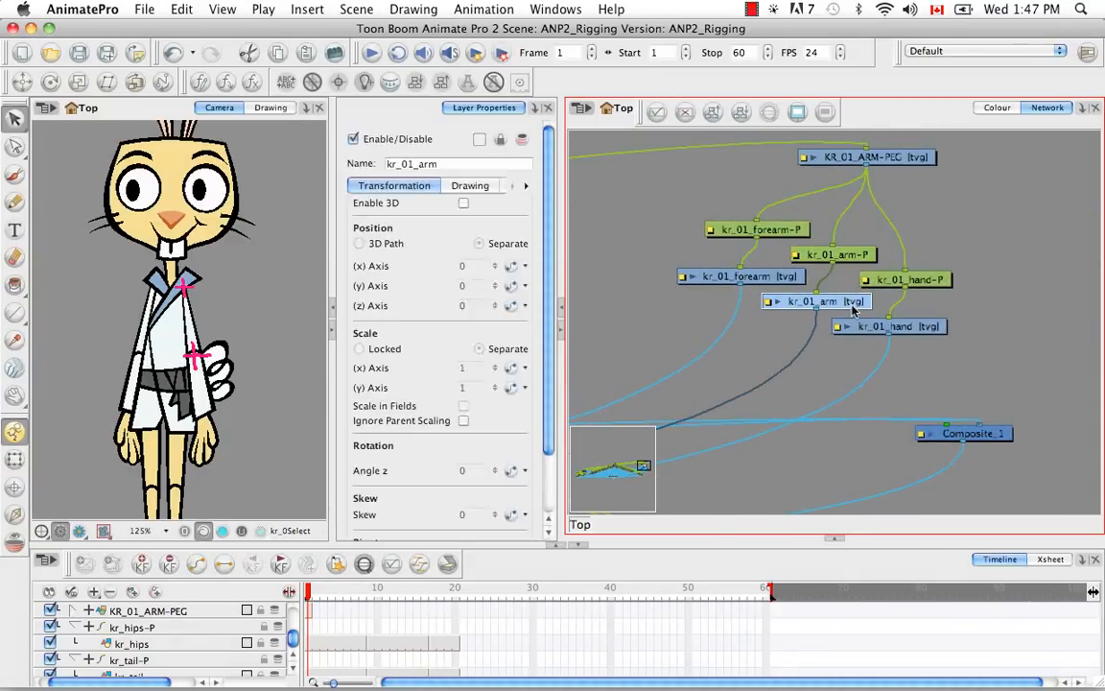
{"action": "left_click_drag", "start_coordinate": [837, 254], "coordinate": [662, 203]}
{"action": "left_click_drag", "start_coordinate": [820, 302], "coordinate": [640, 289]}
{"action": "left_click", "coordinate": [763, 230]}
{"action": "left_click", "coordinate": [787, 281]}
{"action": "left_click_drag", "start_coordinate": [770, 232], "coordinate": [802, 233]}
{"action": "left_click_drag", "start_coordinate": [787, 280], "coordinate": [821, 290]}
{"action": "left_click_drag", "start_coordinate": [867, 165], "coordinate": [987, 428]}
{"action": "left_click", "coordinate": [964, 264]}
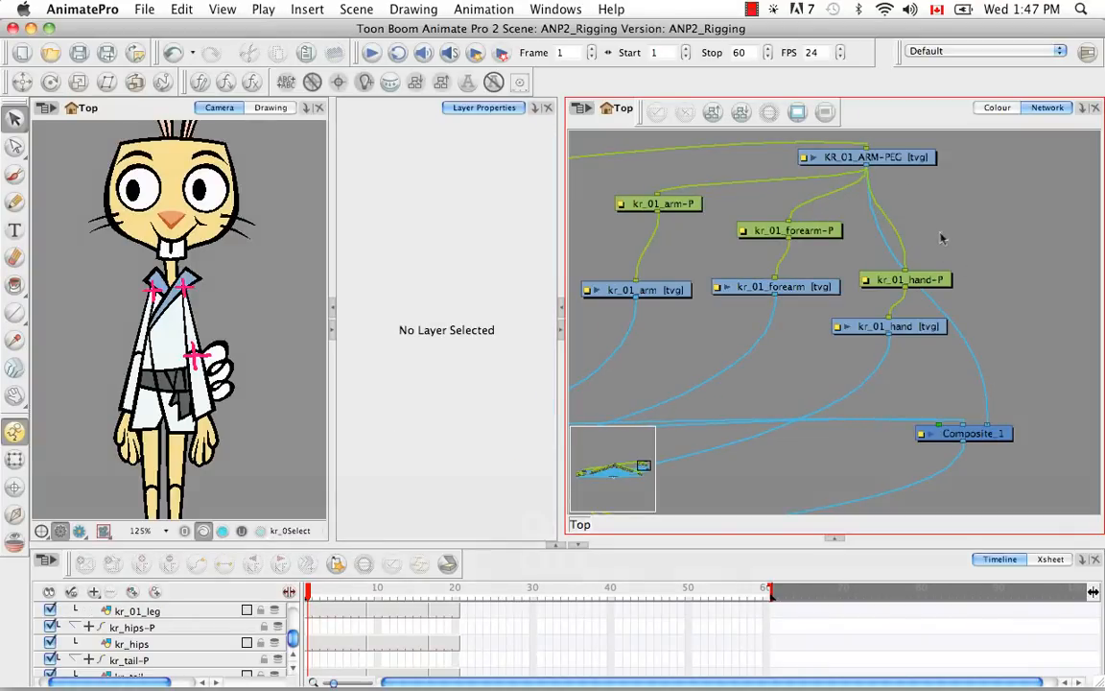
Insert a drawing module between KR_01_ARM-PEG and the kr_01_forearm-P and kr_01_hand-P pegs.
{"action": "key", "text": "super+r"}
{"action": "left_click_drag", "start_coordinate": [1015, 224], "coordinate": [804, 253]}
{"action": "left_click", "coordinate": [847, 211]}
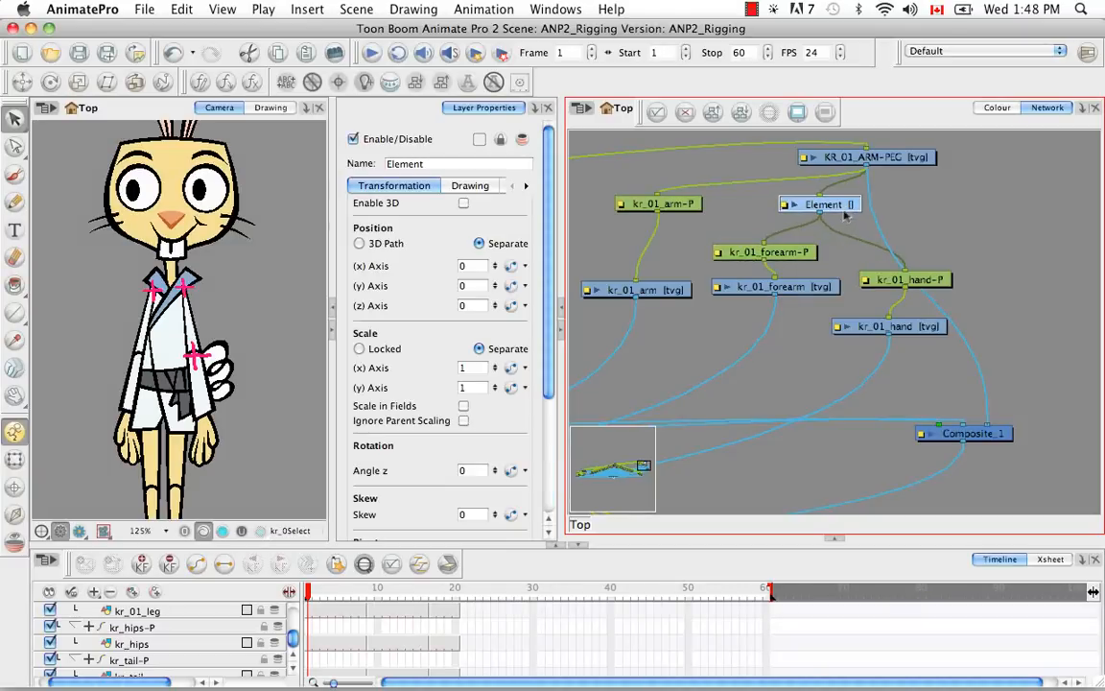
Create an empty drawing at frame 1 of the new Element layer and rename the layer KR_01_UPPERARM-PEG.
{"action": "left_click", "coordinate": [466, 186]}
{"action": "left_click", "coordinate": [510, 223]}
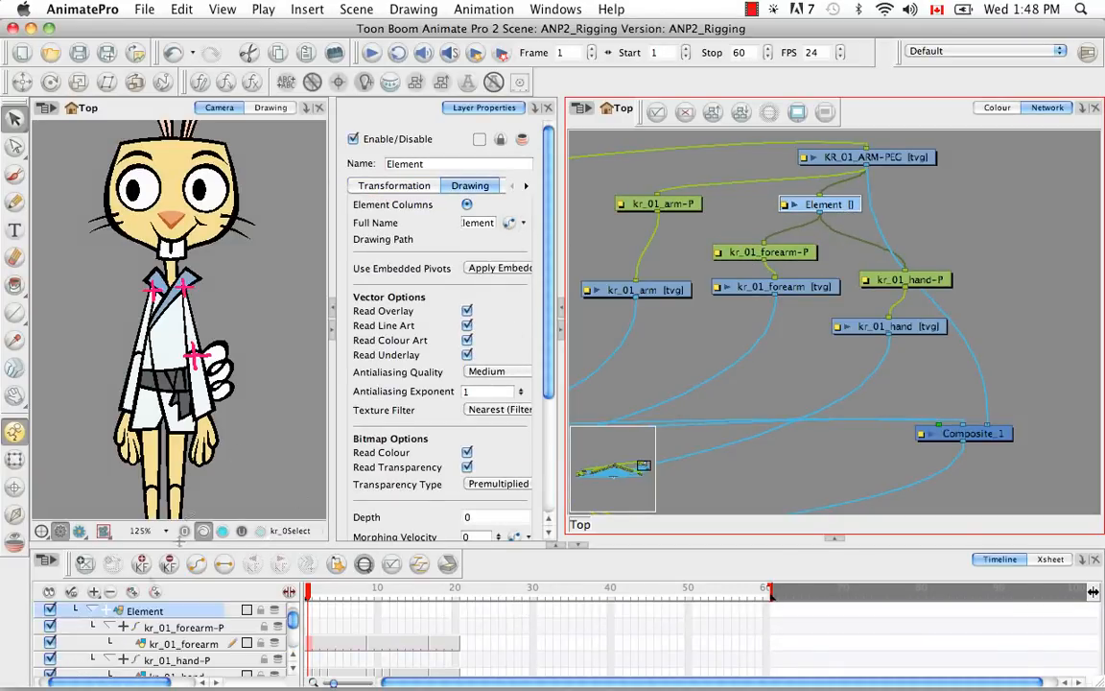
{"action": "double_click", "coordinate": [413, 163]}
{"action": "key", "text": "BackSpace"}
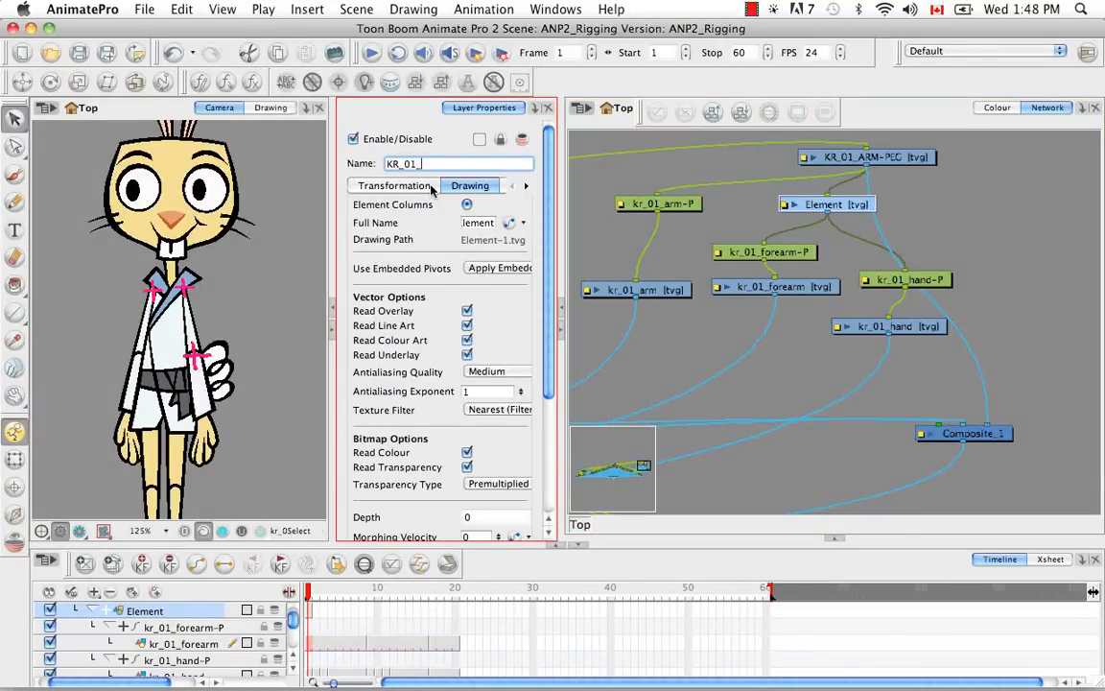
{"action": "key", "text": "Return"}
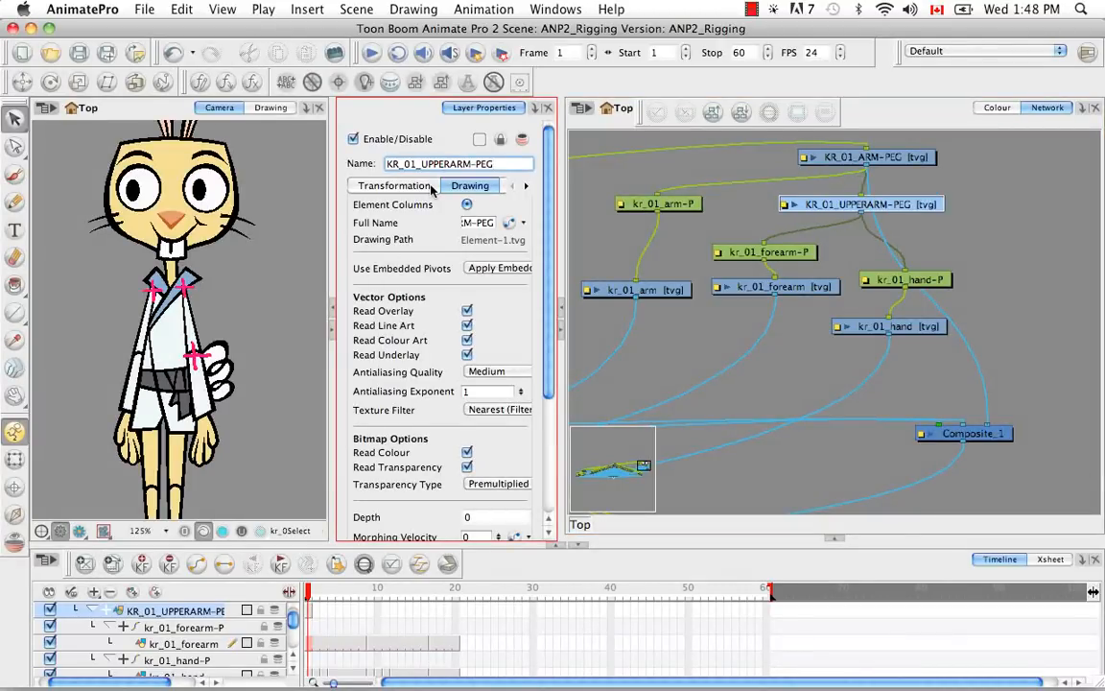
Copy frame 1 of kr_01_forearm and paste it onto KR_01_UPPERARM-PEG with Paste Special set to Update Drawing Pivot.
{"action": "left_click", "coordinate": [763, 287]}
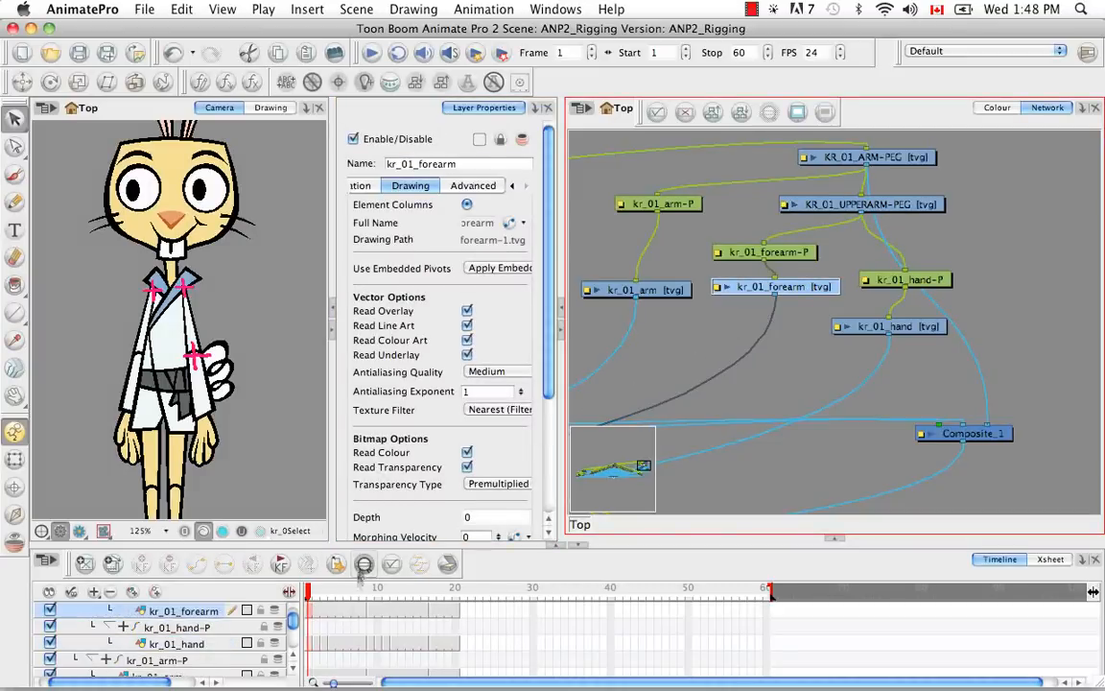
{"action": "right_click", "coordinate": [312, 612]}
{"action": "left_click", "coordinate": [343, 480]}
{"action": "left_click_drag", "start_coordinate": [294, 624], "coordinate": [293, 603]}
{"action": "left_click", "coordinate": [863, 202]}
{"action": "left_click", "coordinate": [369, 573]}
{"action": "right_click", "coordinate": [308, 616]}
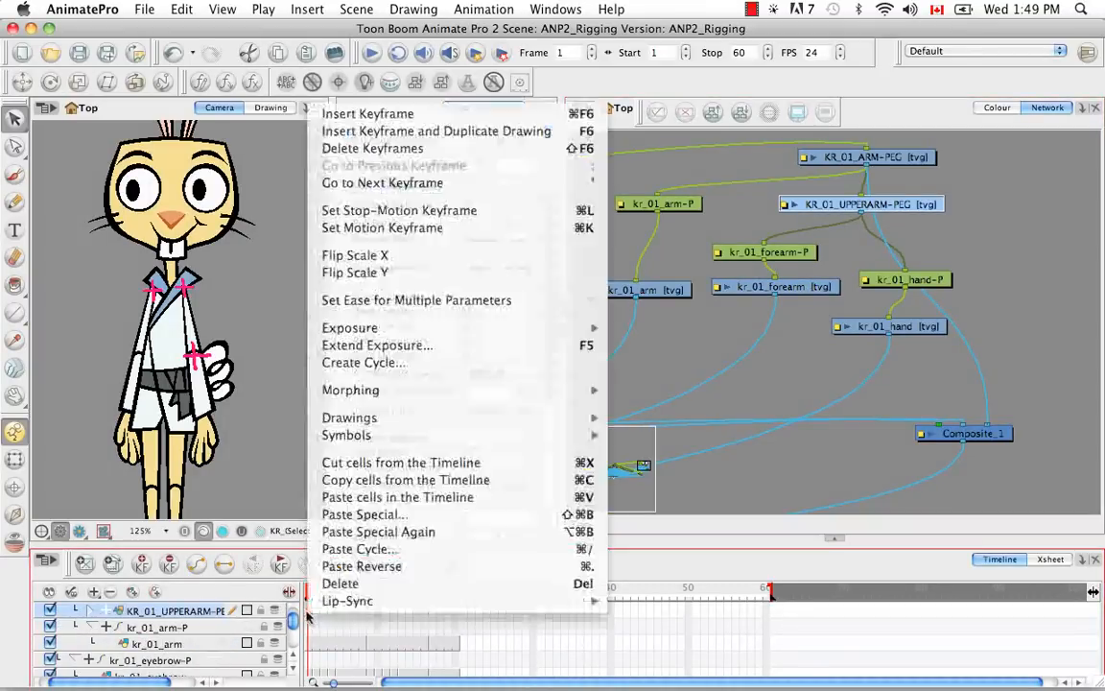
{"action": "left_click", "coordinate": [440, 516]}
{"action": "left_click", "coordinate": [566, 56]}
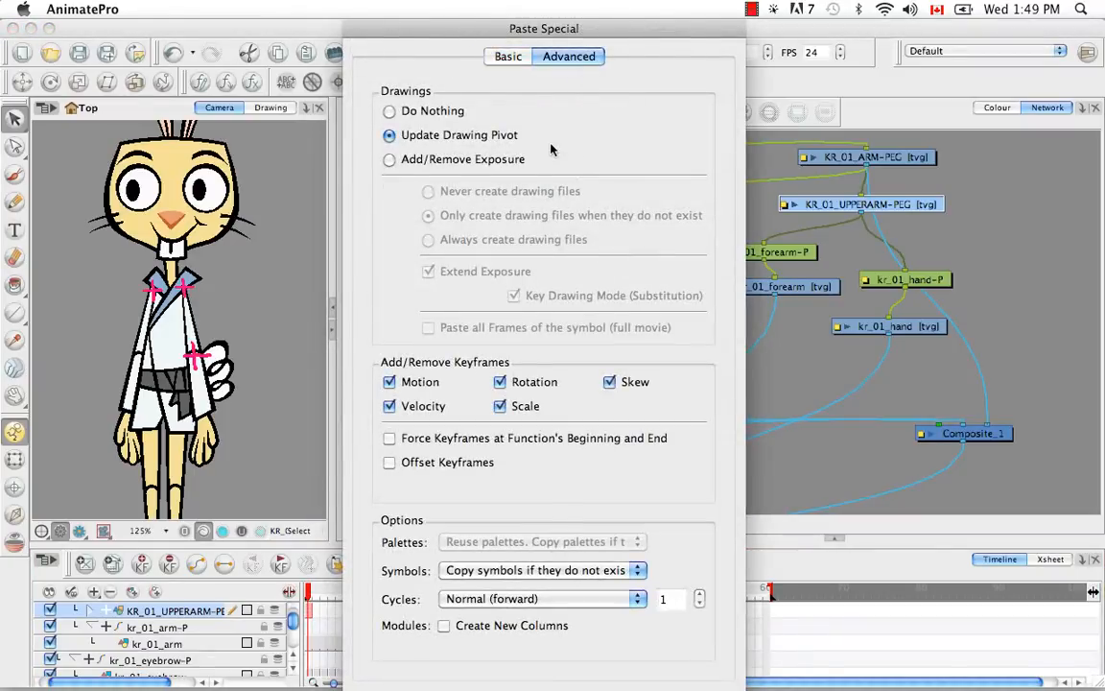
{"action": "key", "text": "Return"}
Brush a cross at the elbow on KR_01_UPPERARM-PEG and connect that module to Composite_1.
{"action": "left_click", "coordinate": [14, 460]}
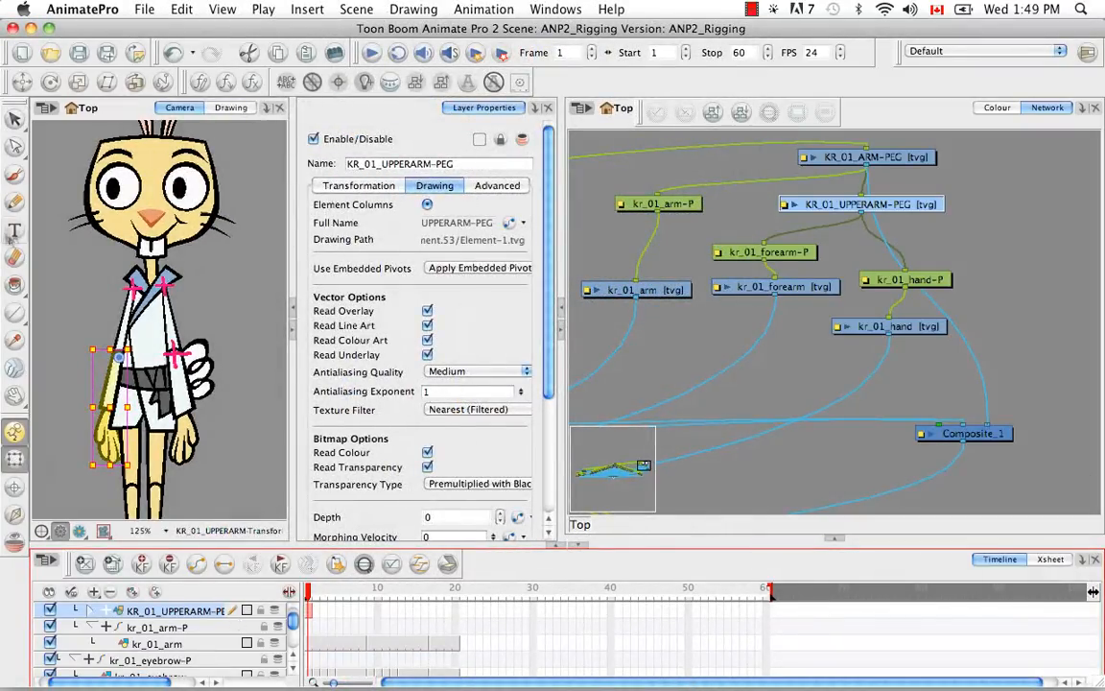
{"action": "left_click", "coordinate": [15, 174]}
{"action": "left_click", "coordinate": [14, 459]}
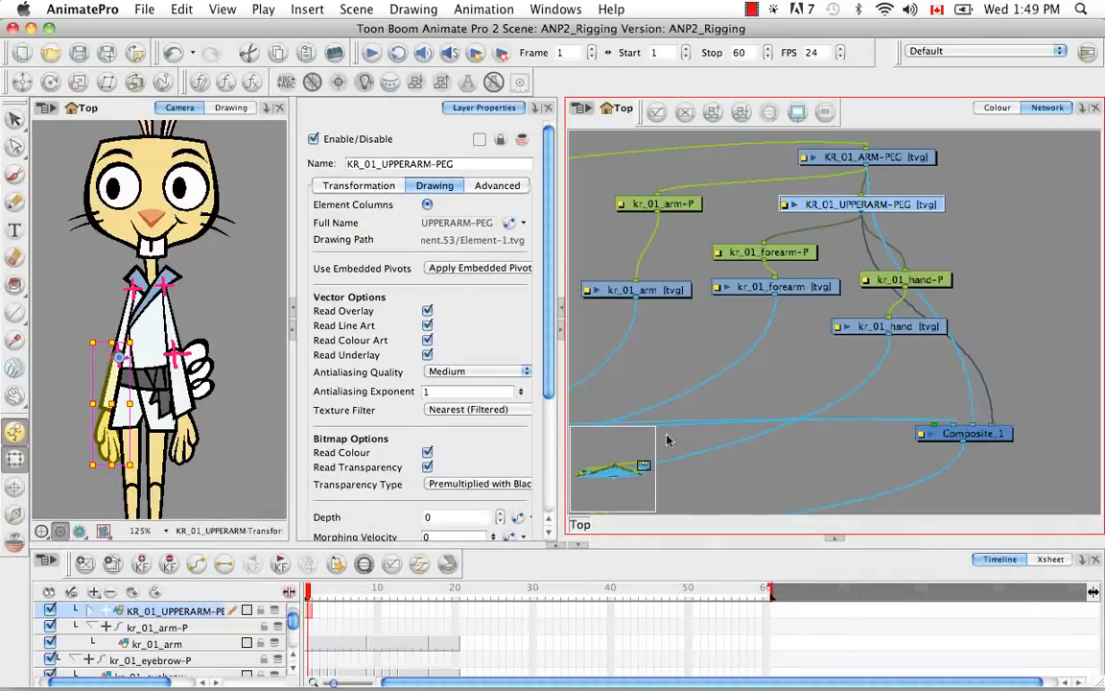
Locate the kr_02 leg modules in the network and move the foot, tibia and leg drawings with their pegs to an empty area.
{"action": "left_click", "coordinate": [156, 441]}
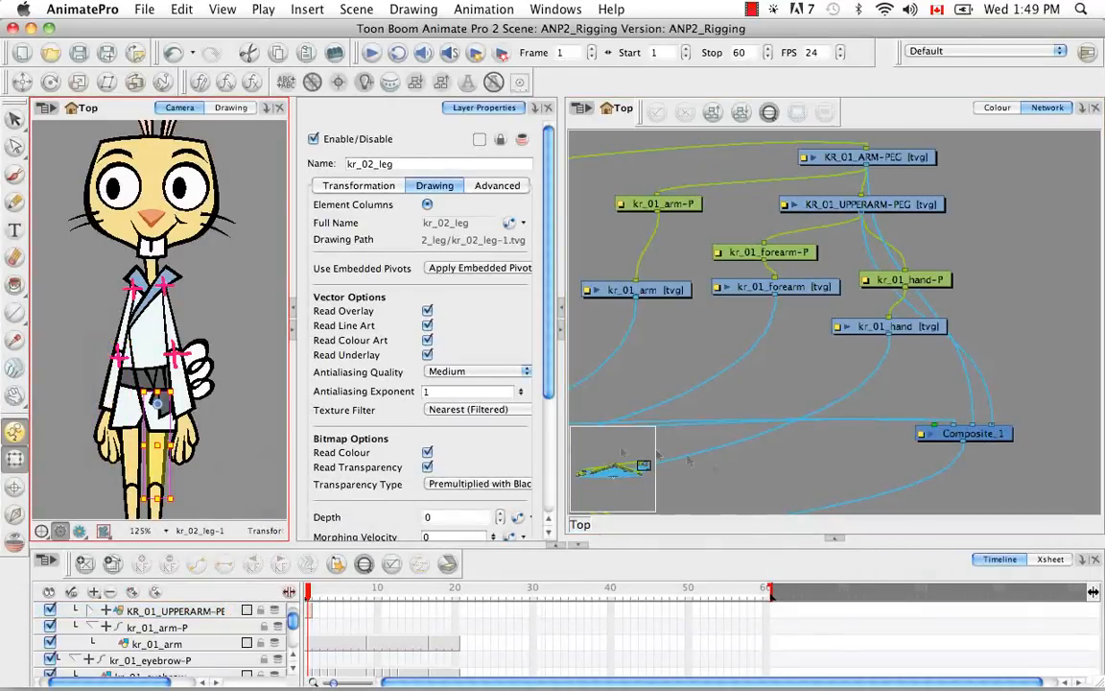
{"action": "key", "text": "o"}
{"action": "key", "text": "space"}
{"action": "left_click_drag", "start_coordinate": [830, 262], "coordinate": [763, 307]}
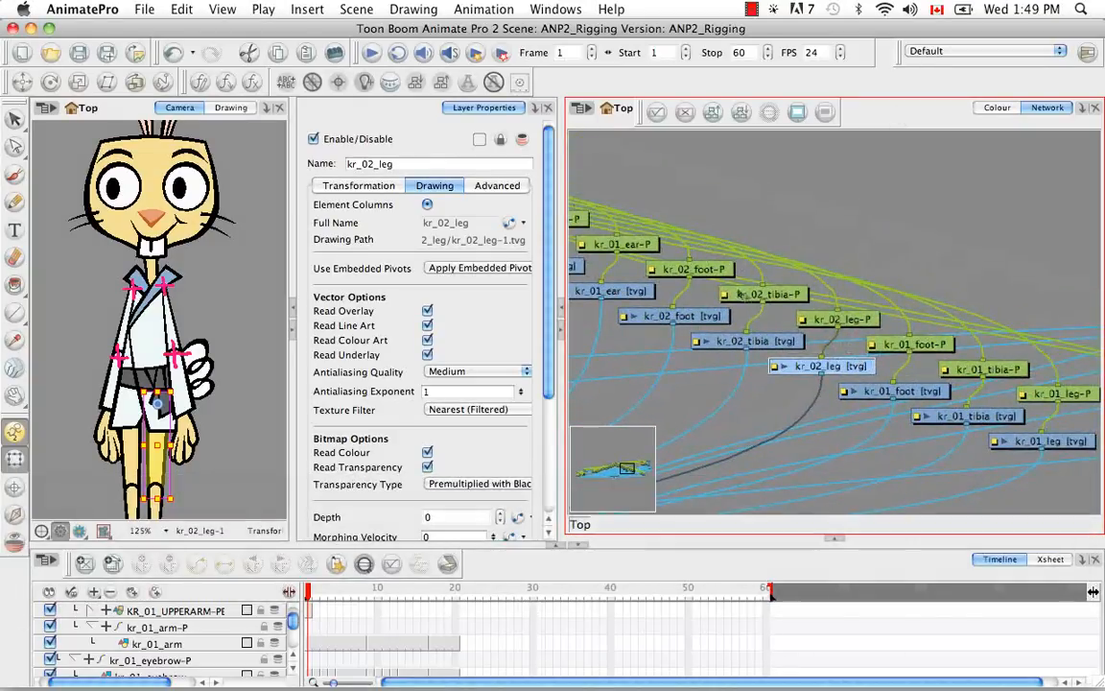
{"action": "left_click_drag", "start_coordinate": [672, 187], "coordinate": [852, 381]}
{"action": "left_click_drag", "start_coordinate": [863, 322], "coordinate": [995, 156]}
{"action": "key", "text": "space"}
{"action": "left_click_drag", "start_coordinate": [1012, 162], "coordinate": [1003, 215]}
{"action": "key", "text": "space"}
{"action": "key", "text": "space"}
{"action": "left_click_drag", "start_coordinate": [1022, 221], "coordinate": [986, 343]}
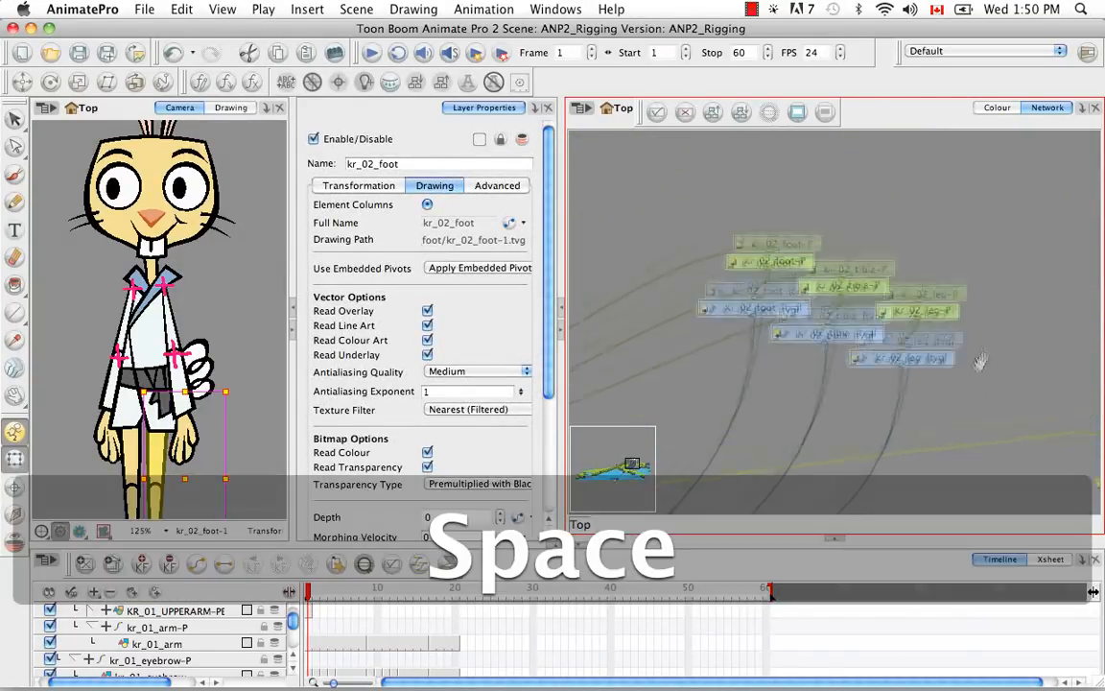
{"action": "left_click", "coordinate": [857, 247]}
Insert a drawing module between MASTER-PEG and the kr_02_foot-P, kr_02_tibia-P and kr_02_leg-P pegs.
{"action": "key", "text": "space"}
{"action": "left_click_drag", "start_coordinate": [704, 312], "coordinate": [831, 273]}
{"action": "key", "text": "super+r"}
{"action": "left_click_drag", "start_coordinate": [818, 407], "coordinate": [988, 162]}
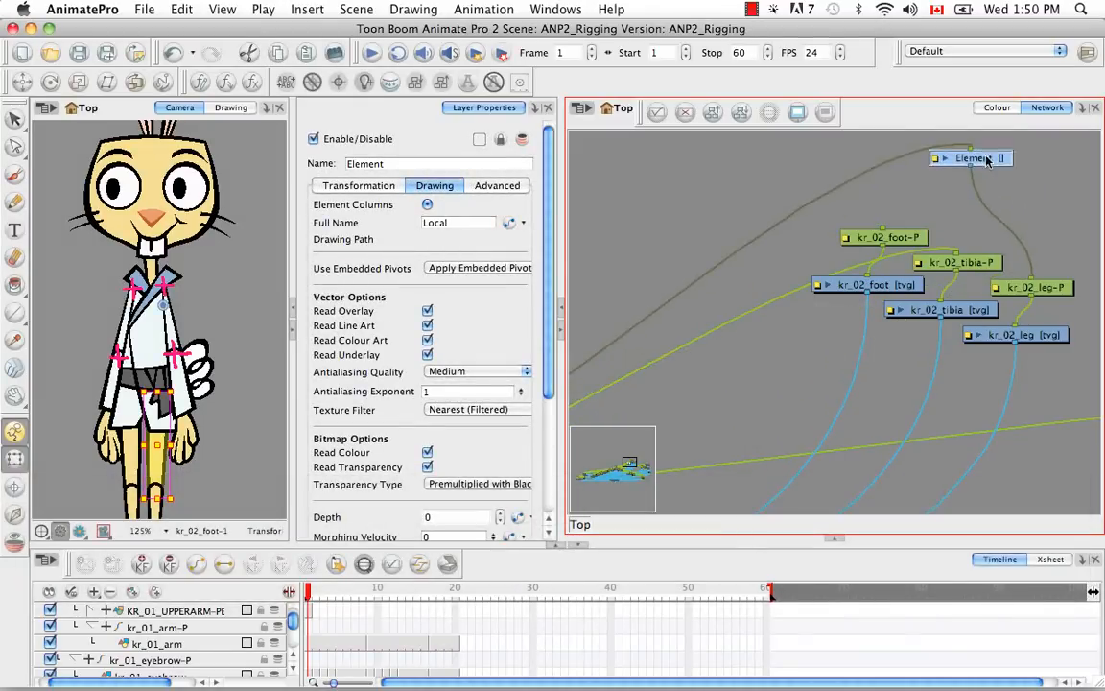
{"action": "left_click", "coordinate": [956, 244]}
{"action": "left_click_drag", "start_coordinate": [884, 235], "coordinate": [889, 219]}
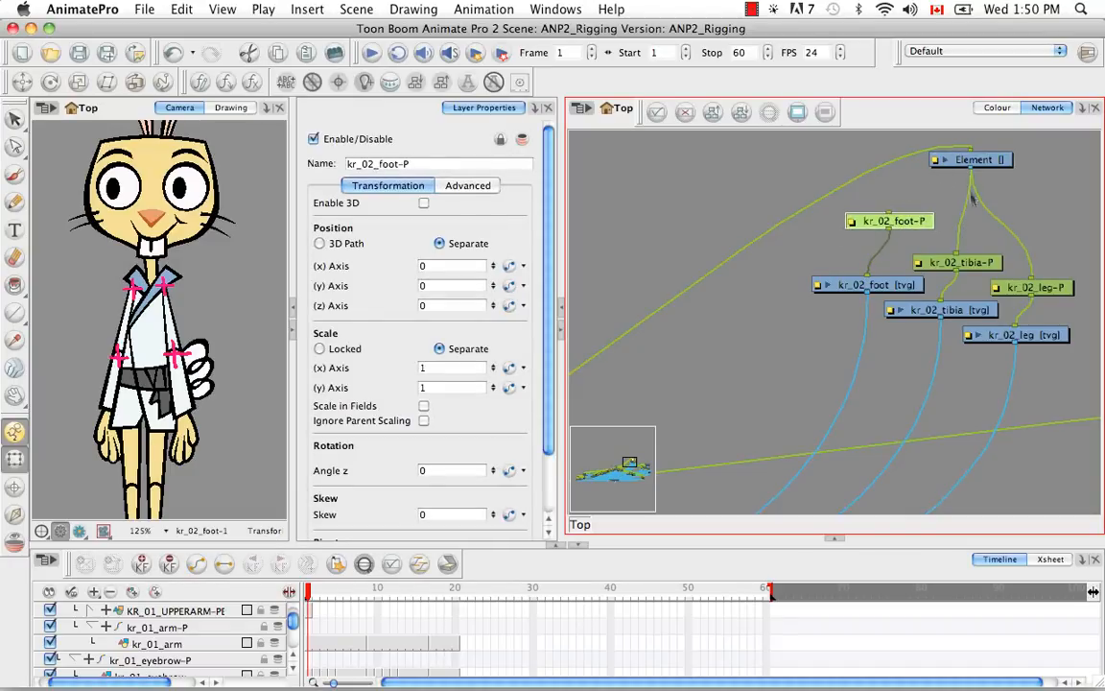
Create an empty drawing at frame 1 of the new Element layer and rename the layer KR_02_LEG-PEG.
{"action": "left_click", "coordinate": [972, 159]}
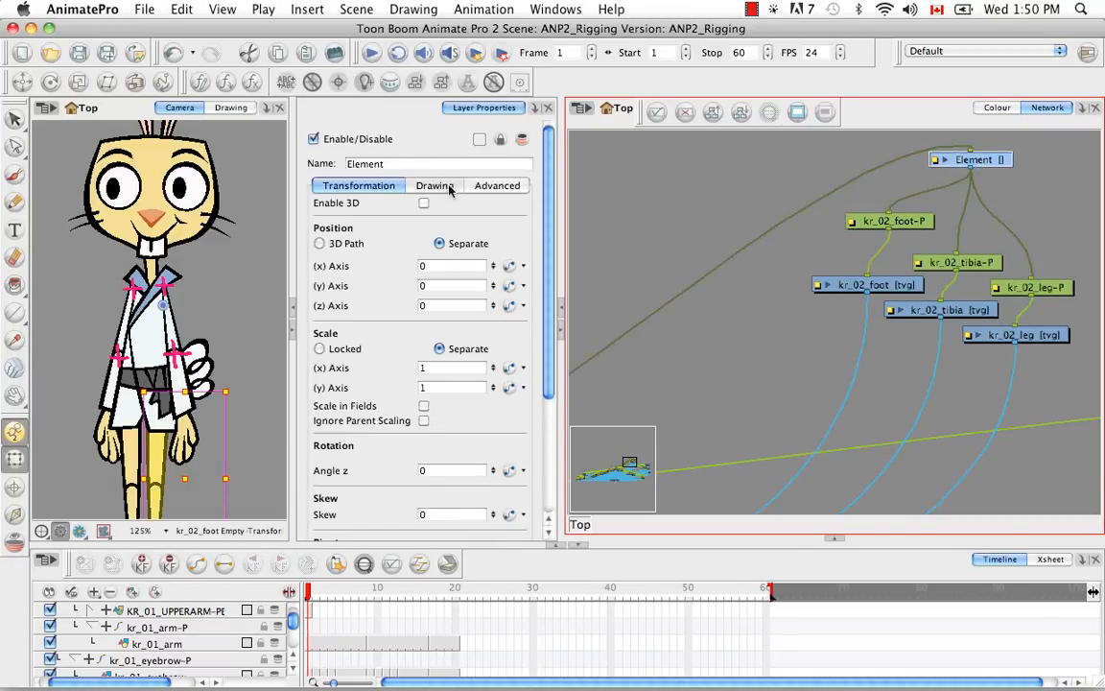
{"action": "left_click", "coordinate": [435, 185]}
{"action": "left_click", "coordinate": [365, 565]}
{"action": "left_click", "coordinate": [145, 612]}
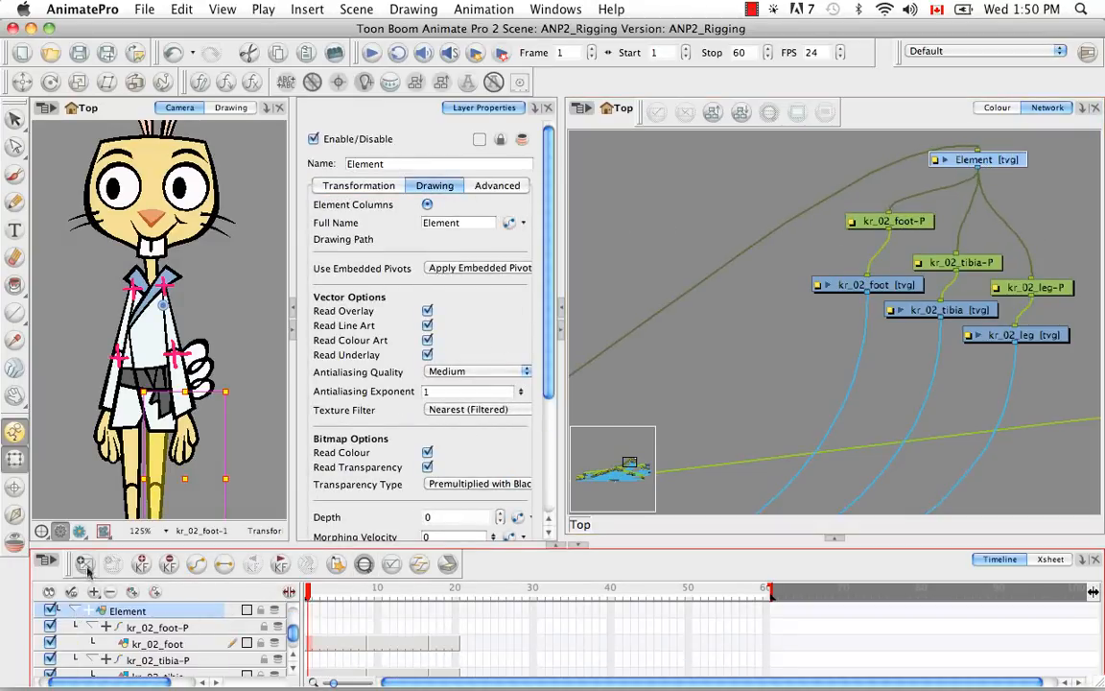
{"action": "double_click", "coordinate": [359, 164]}
{"action": "key", "text": "BackSpace"}
{"action": "type", "text": "kr"}
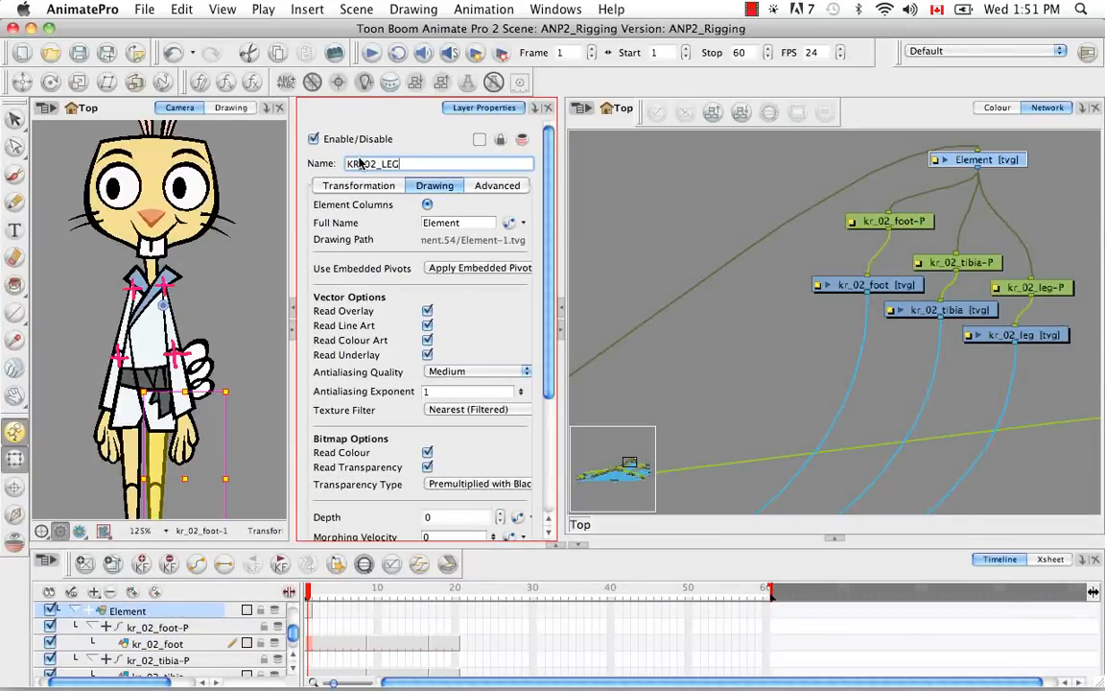
{"action": "key", "text": "Return"}
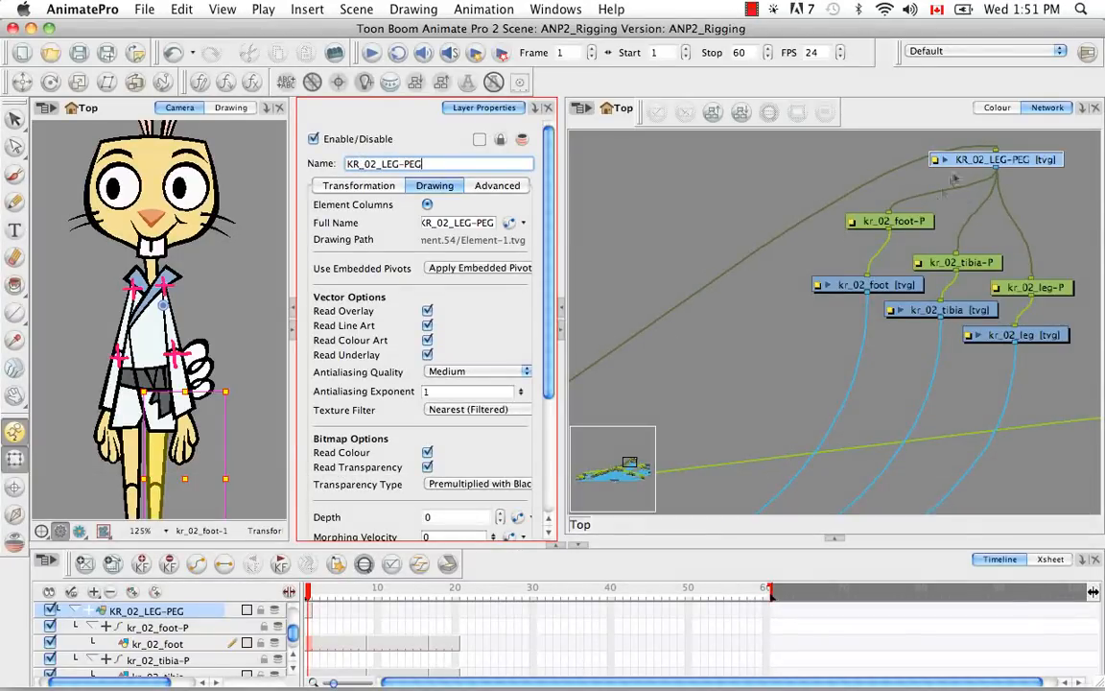
Try to paste frame 1 of kr_02_leg onto KR_02_LEG-PEG with Paste Special set to Update Drawing Pivot.
{"action": "left_click", "coordinate": [1025, 337]}
{"action": "left_click", "coordinate": [309, 614]}
{"action": "key", "text": "b"}
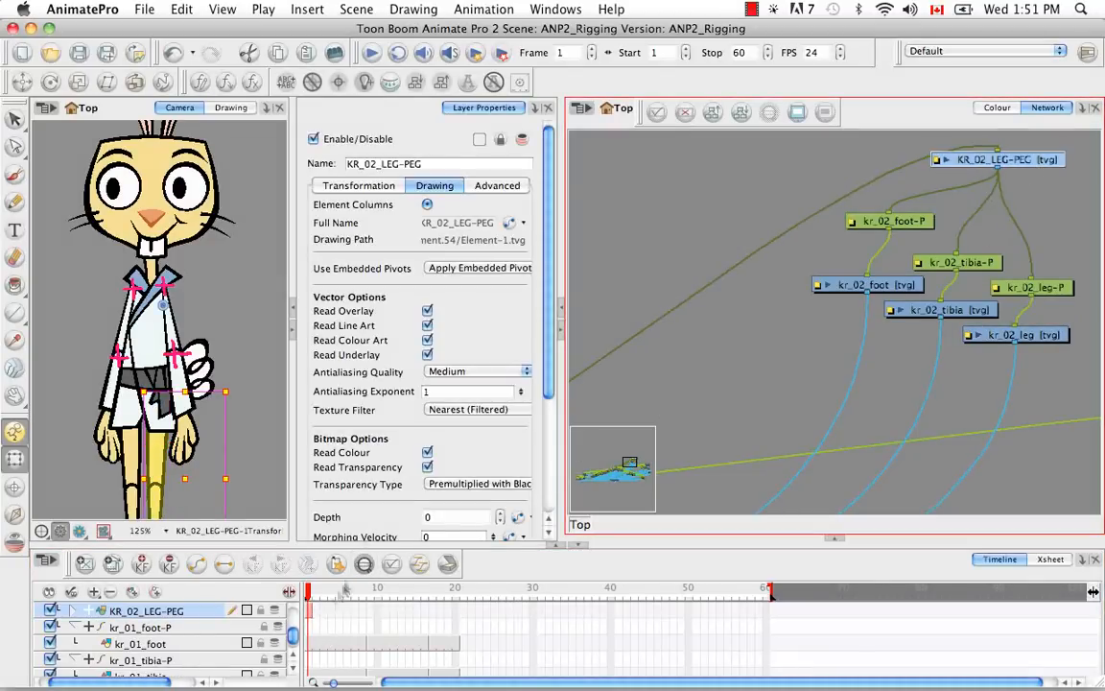
{"action": "key", "text": "super+shift+v"}
{"action": "left_click", "coordinate": [570, 56]}
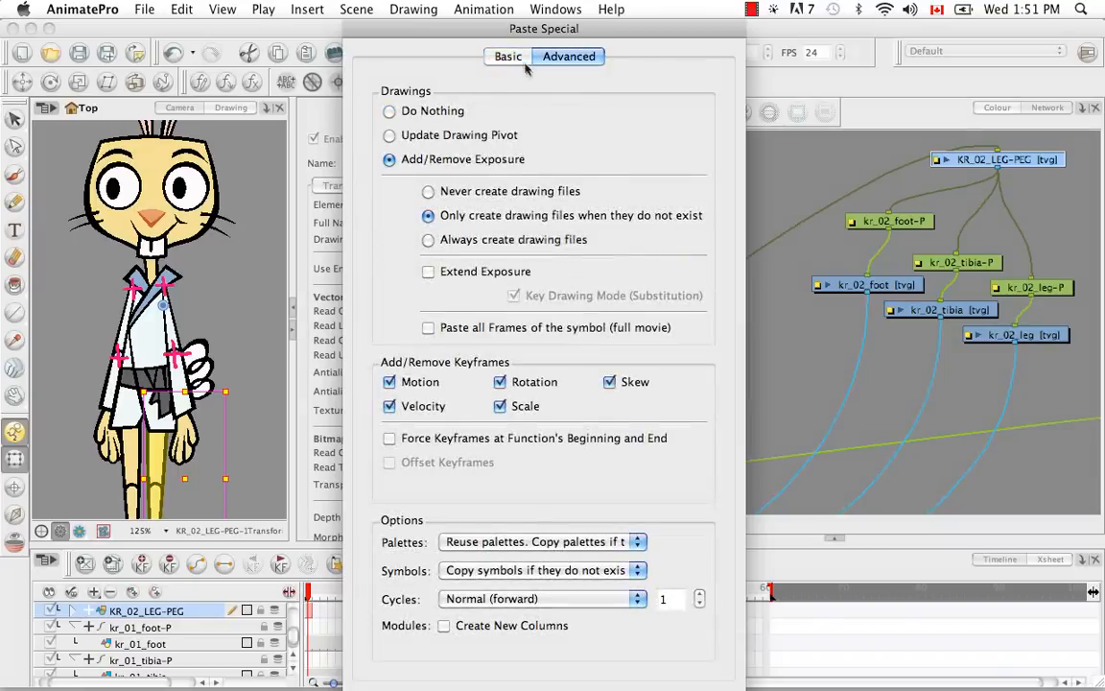
{"action": "left_click", "coordinate": [459, 135]}
{"action": "key", "text": "Return"}
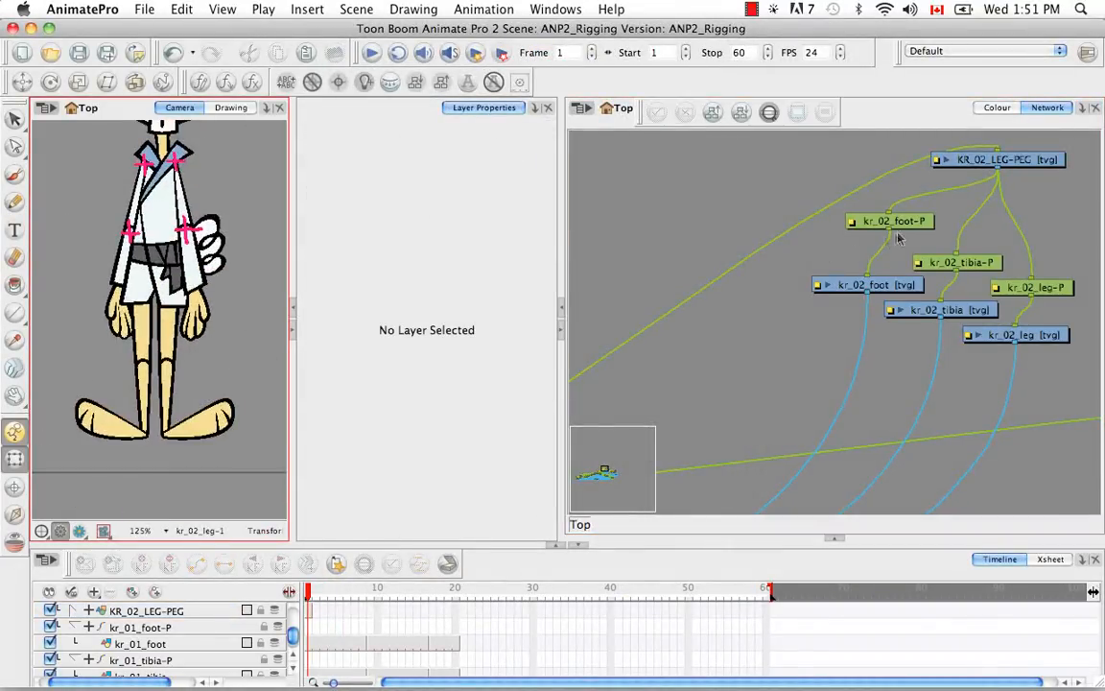
Copy the timeline cell at frame 1 of kr_02_leg and paste it onto KR_02_LEG-PEG with Paste Special set to Update Drawing Pivot.
{"action": "left_click", "coordinate": [964, 331]}
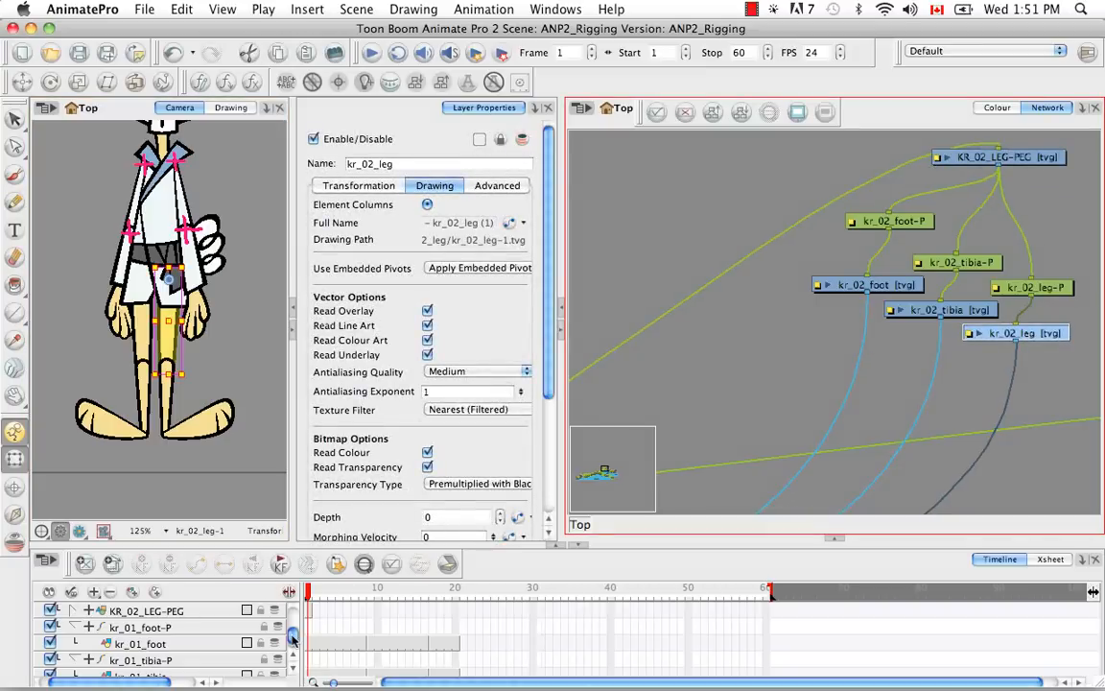
{"action": "left_click", "coordinate": [362, 567]}
{"action": "right_click", "coordinate": [310, 611]}
{"action": "left_click", "coordinate": [412, 531]}
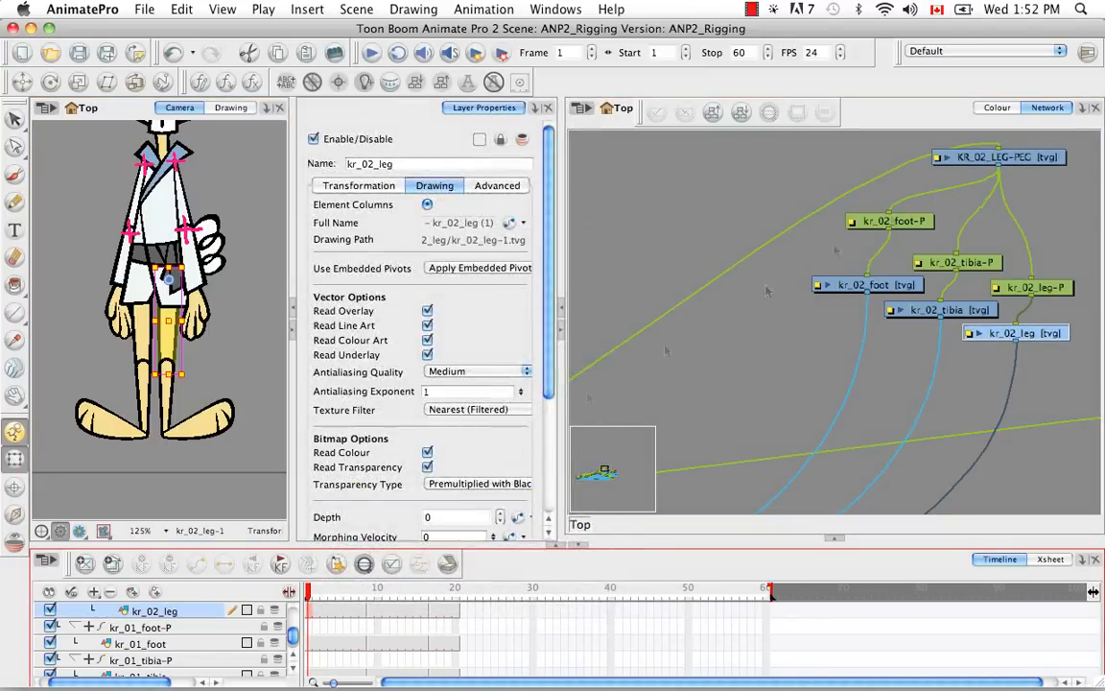
{"action": "left_click", "coordinate": [998, 156]}
{"action": "right_click", "coordinate": [311, 611]}
{"action": "left_click", "coordinate": [371, 540]}
{"action": "left_click", "coordinate": [572, 52]}
{"action": "key", "text": "Return"}
Brush a cross at the hip on KR_02_LEG-PEG, move Composite_1 beside the leg modules and connect KR_02_LEG-PEG to it.
{"action": "left_click", "coordinate": [15, 174]}
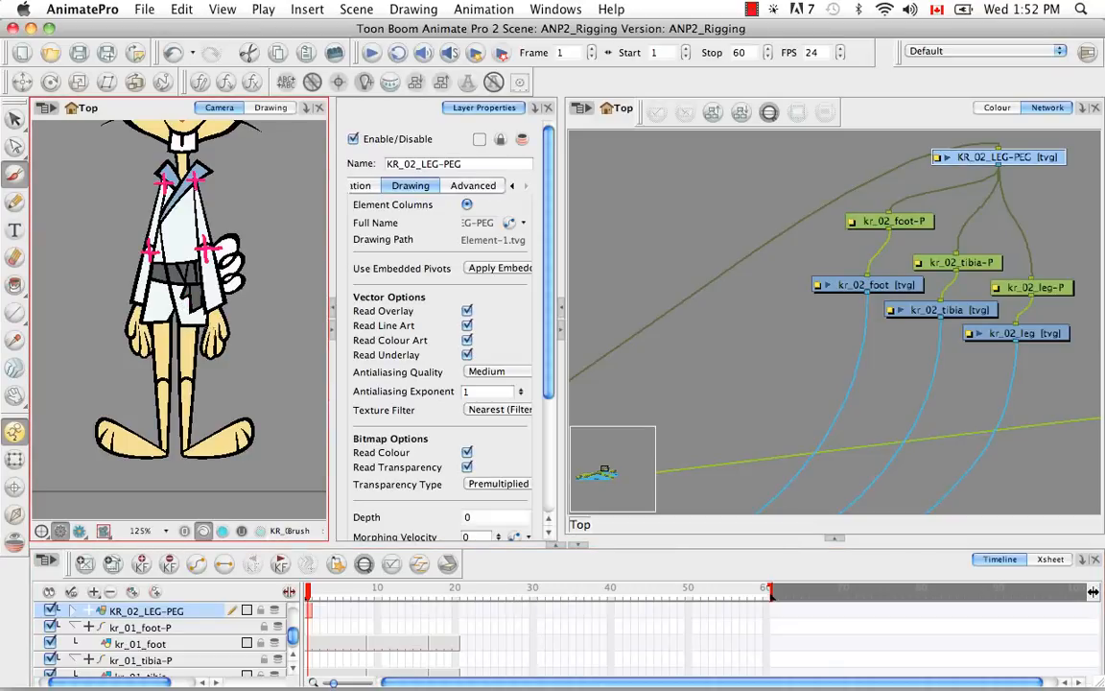
{"action": "key", "text": "space"}
{"action": "left_click_drag", "start_coordinate": [1026, 363], "coordinate": [684, 264]}
{"action": "key", "text": "1"}
{"action": "left_click", "coordinate": [1008, 438]}
{"action": "left_click_drag", "start_coordinate": [1004, 420], "coordinate": [812, 194]}
{"action": "key", "text": "space"}
{"action": "left_click_drag", "start_coordinate": [821, 257], "coordinate": [797, 338]}
{"action": "left_click_drag", "start_coordinate": [687, 231], "coordinate": [772, 285]}
{"action": "key", "text": "space"}
Delete both strokes of the hip cross on KR_02_LEG-PEG and brush a new cross higher up, on the belt end.
{"action": "left_click", "coordinate": [14, 119]}
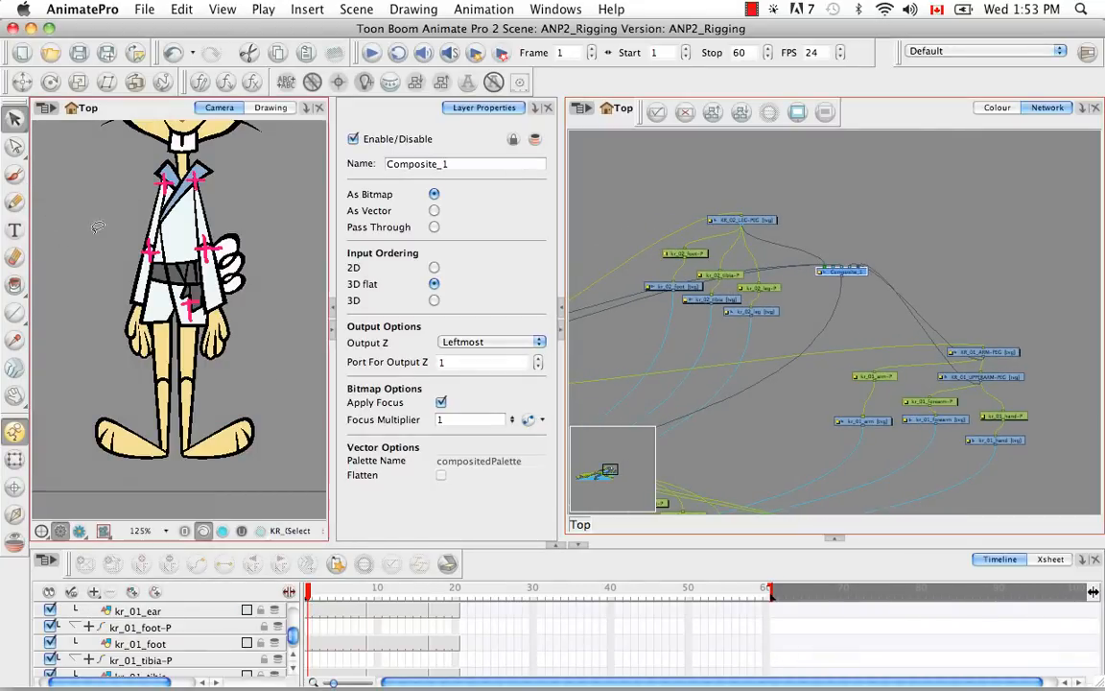
{"action": "left_click", "coordinate": [92, 223]}
{"action": "key", "text": "2"}
{"action": "key", "text": "2"}
{"action": "key", "text": "space"}
{"action": "left_click_drag", "start_coordinate": [89, 203], "coordinate": [80, 326]}
{"action": "left_click", "coordinate": [193, 408]}
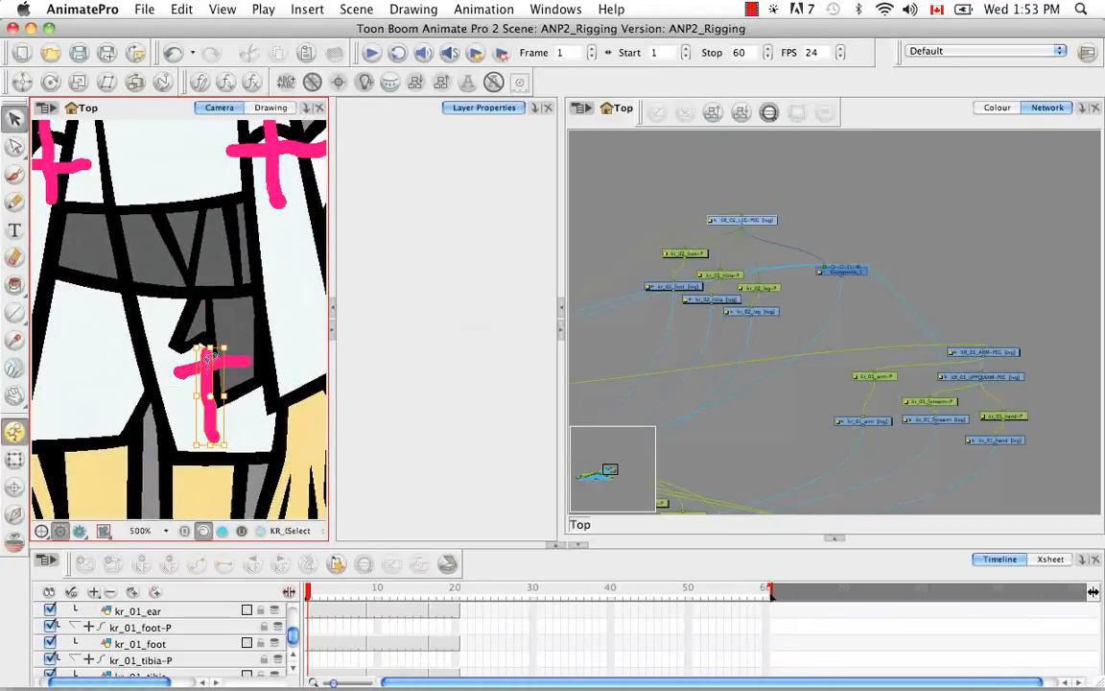
{"action": "key", "text": "Delete"}
{"action": "left_click", "coordinate": [219, 368]}
{"action": "key", "text": "Delete"}
{"action": "left_click", "coordinate": [16, 177]}
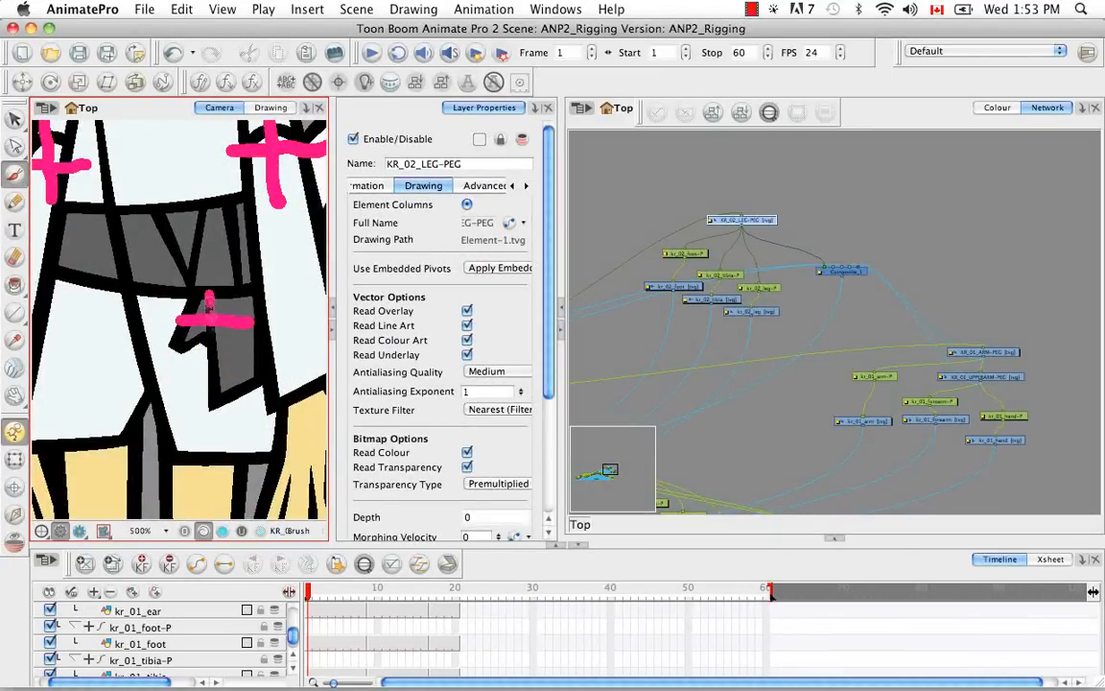
{"action": "key", "text": "1"}
{"action": "key", "text": "1"}
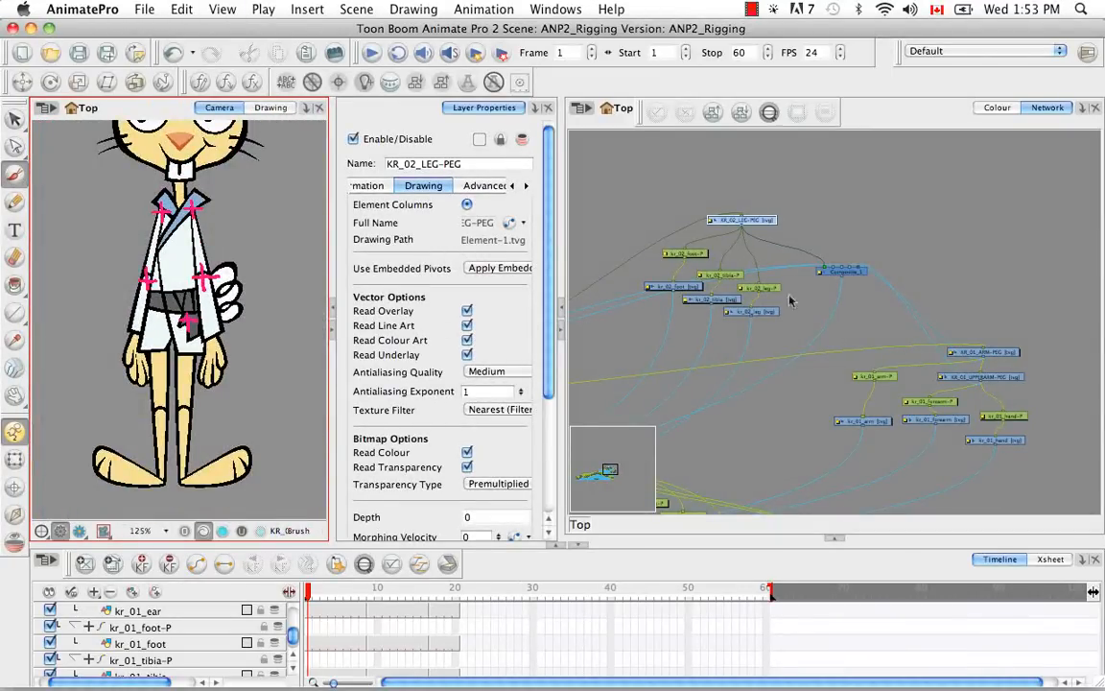
Insert a drawing module between KR_02_LEG-PEG and the kr_02_foot-P and kr_02_tibia-P pegs.
{"action": "left_click", "coordinate": [829, 224]}
{"action": "key", "text": "2"}
{"action": "key", "text": "2"}
{"action": "key", "text": "space"}
{"action": "left_click_drag", "start_coordinate": [614, 144], "coordinate": [814, 257]}
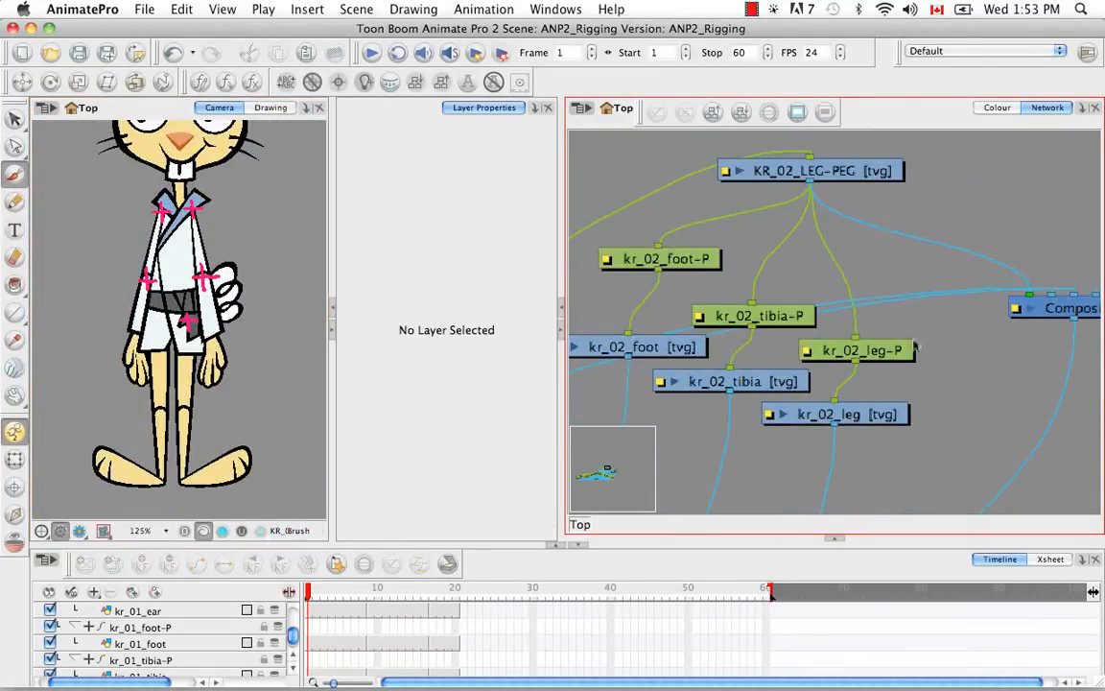
{"action": "key", "text": "super+r"}
{"action": "left_click_drag", "start_coordinate": [977, 332], "coordinate": [784, 267]}
{"action": "left_click_drag", "start_coordinate": [659, 248], "coordinate": [646, 302]}
{"action": "left_click_drag", "start_coordinate": [771, 278], "coordinate": [636, 287]}
{"action": "left_click", "coordinate": [783, 320]}
{"action": "key", "text": "space"}
{"action": "left_click_drag", "start_coordinate": [783, 321], "coordinate": [846, 246]}
Create an empty drawing at frame 1 of the new Element layer and rename the layer KR_02_LOWERLEG-PEG.
{"action": "left_click", "coordinate": [831, 191]}
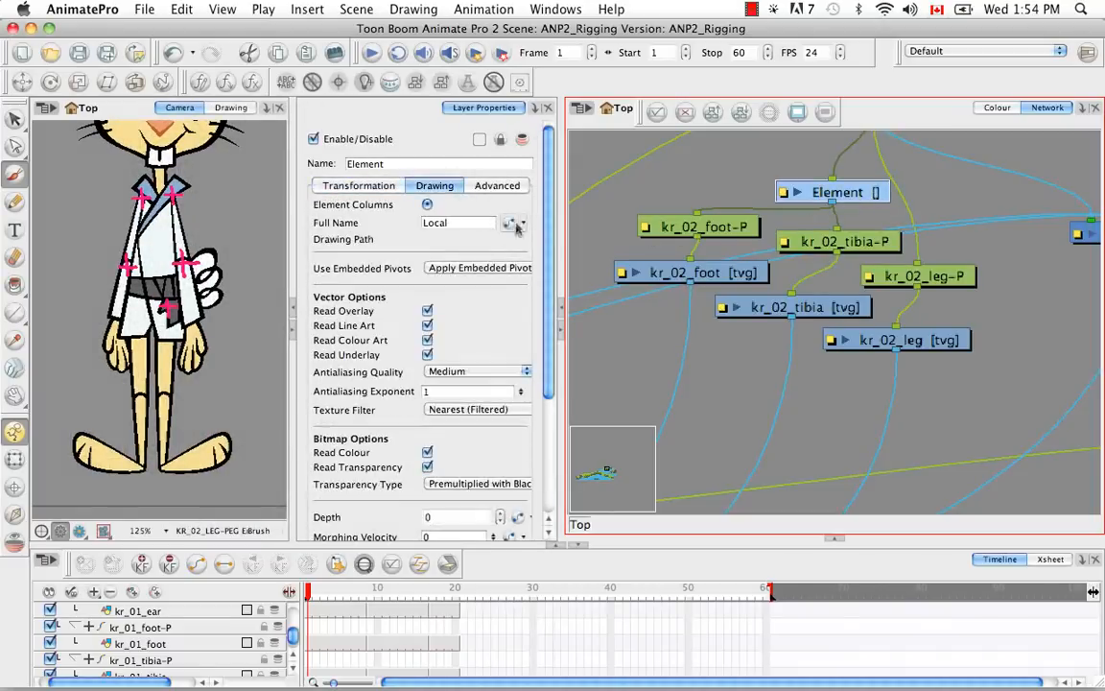
{"action": "left_click", "coordinate": [363, 566]}
{"action": "left_click", "coordinate": [85, 565]}
{"action": "left_click_drag", "start_coordinate": [436, 163], "coordinate": [351, 164]}
{"action": "type", "text": "KR_02_LOWERLE"}
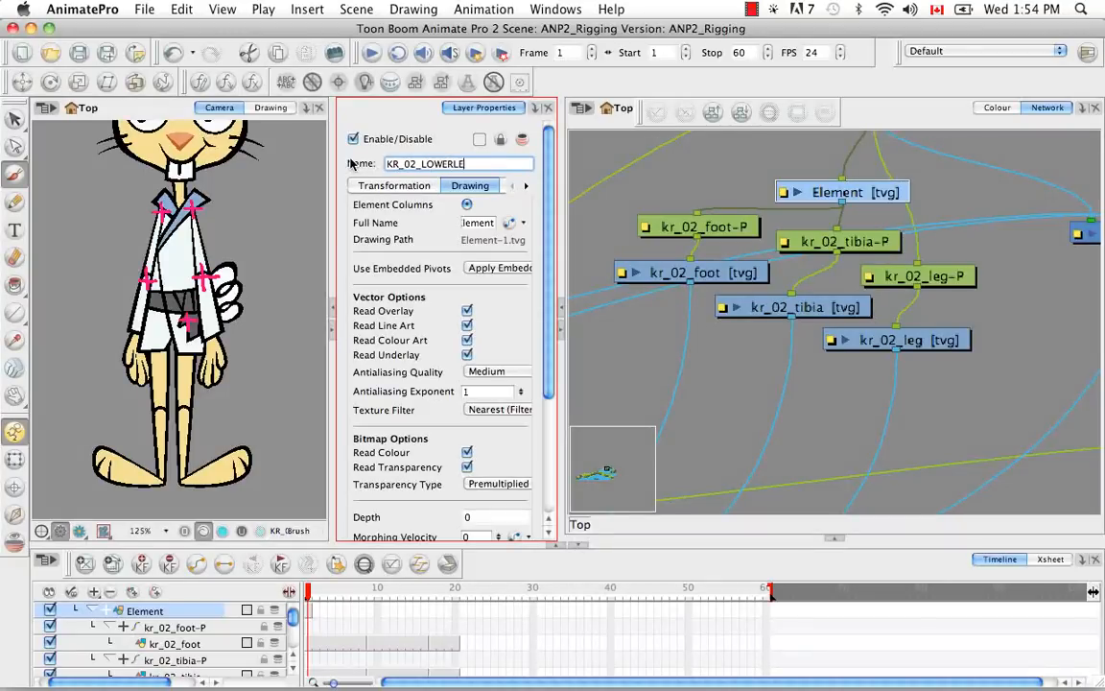
{"action": "type", "text": "G-PEG"}
{"action": "key", "text": "Return"}
Copy frame 1 of kr_02_tibia and paste it onto KR_02_LOWERLEG-PEG with Paste Special set to Update Drawing Pivot.
{"action": "left_click", "coordinate": [792, 307]}
{"action": "key", "text": "super+c"}
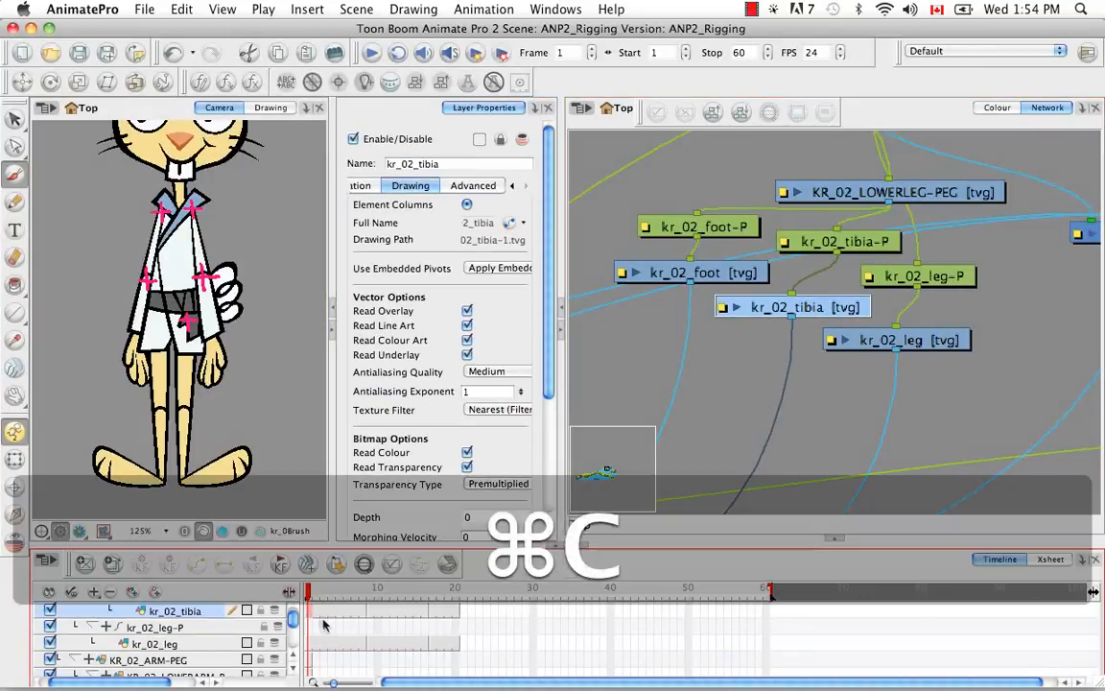
{"action": "left_click", "coordinate": [863, 192]}
{"action": "left_click", "coordinate": [15, 460]}
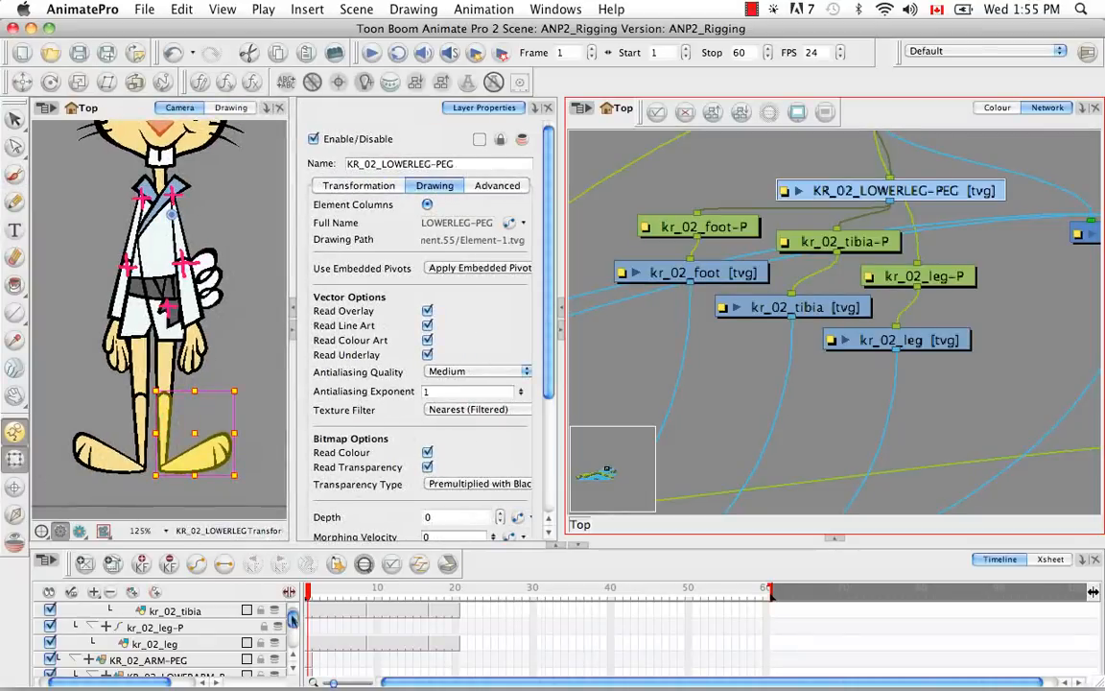
{"action": "left_click_drag", "start_coordinate": [294, 617], "coordinate": [294, 611]}
{"action": "left_click", "coordinate": [309, 642]}
{"action": "key", "text": "super+shift+b"}
{"action": "left_click", "coordinate": [585, 52]}
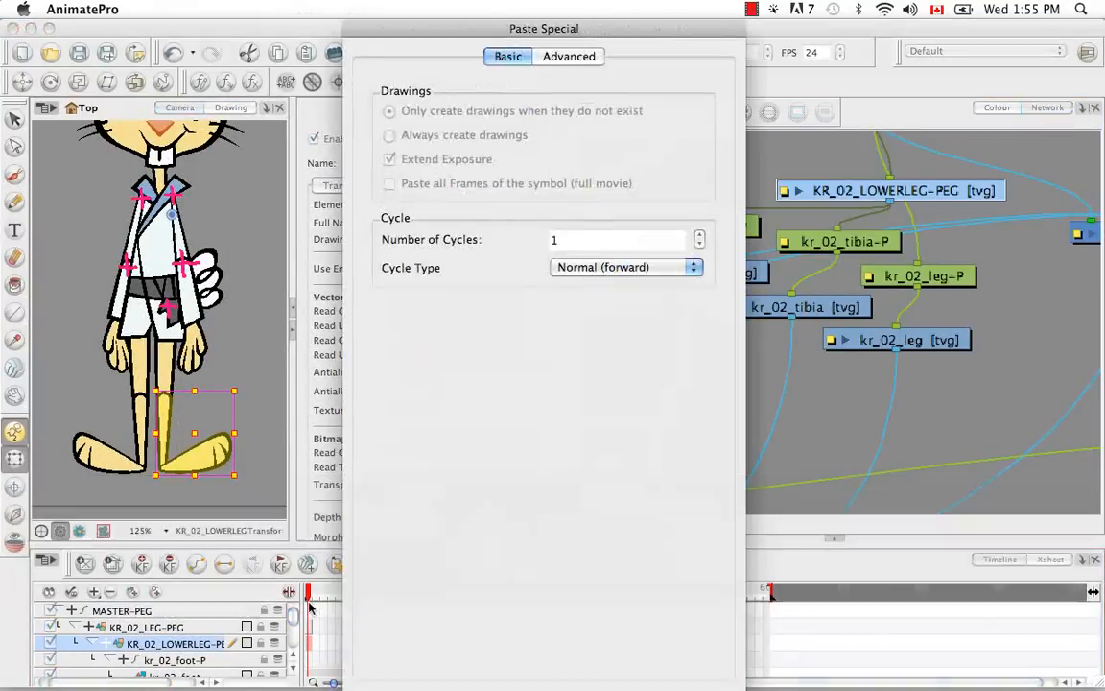
{"action": "key", "text": "Return"}
Connect KR_02_LOWERLEG-PEG to Composite_1 and brush a cross at the knee on that layer.
{"action": "key", "text": "space"}
{"action": "left_click_drag", "start_coordinate": [936, 240], "coordinate": [749, 284]}
{"action": "left_click_drag", "start_coordinate": [704, 246], "coordinate": [902, 262]}
{"action": "key", "text": "space"}
{"action": "left_click_drag", "start_coordinate": [671, 345], "coordinate": [784, 307]}
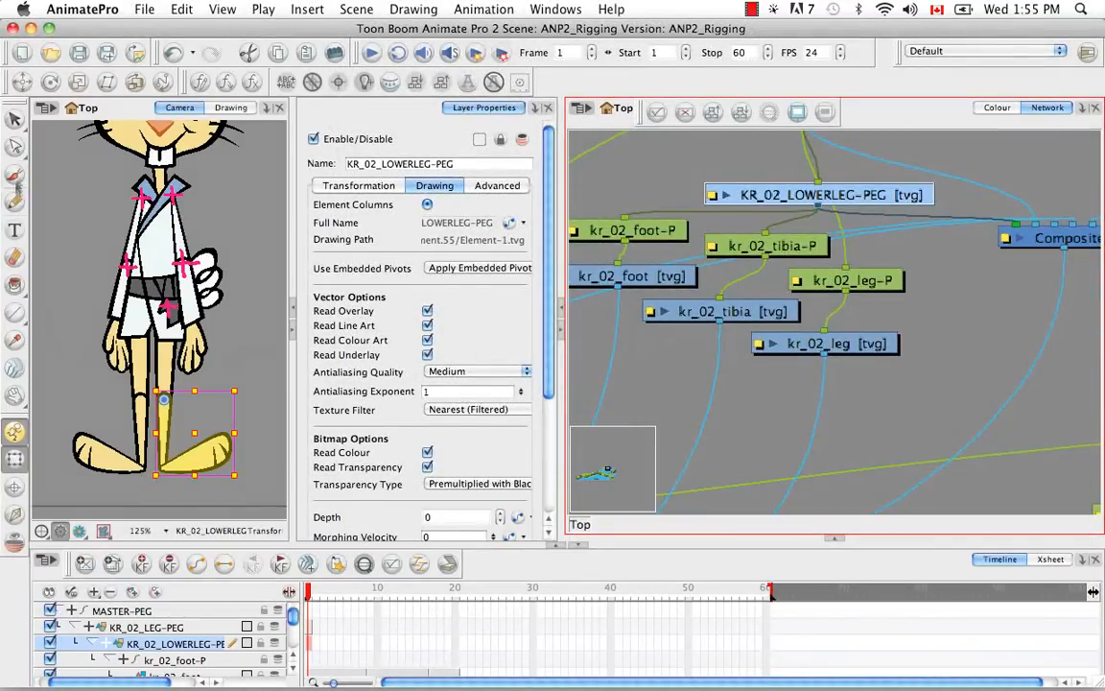
{"action": "key", "text": "alt+b"}
{"action": "left_click_drag", "start_coordinate": [177, 413], "coordinate": [200, 413]}
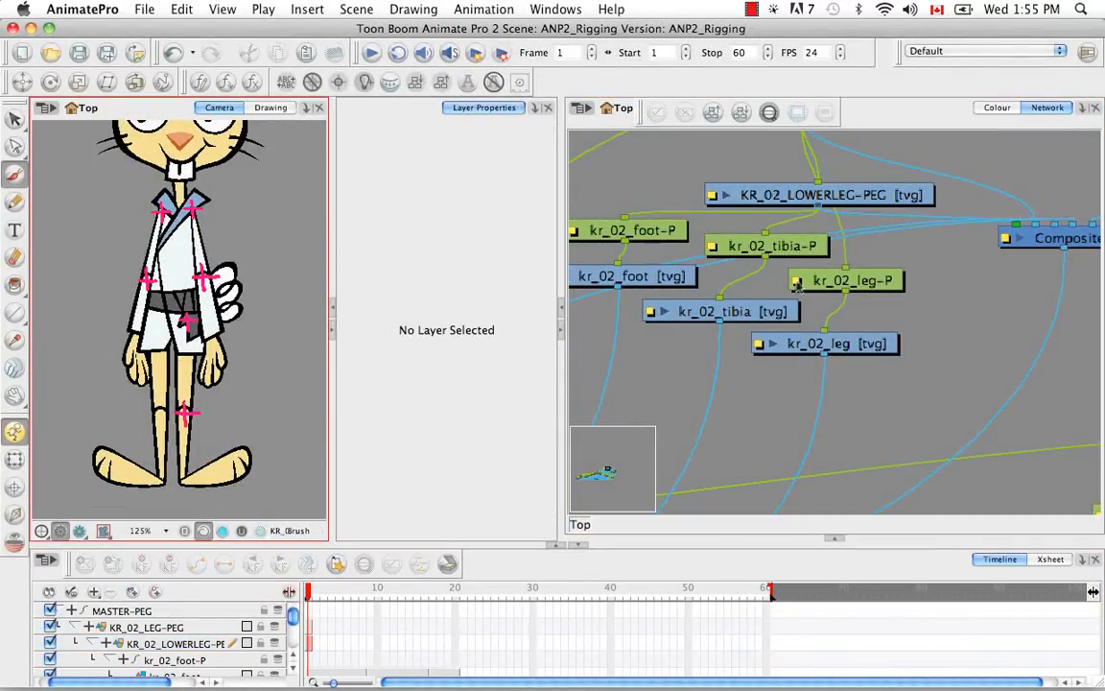
Locate the kr_01 leg modules in the network and move the foot, tibia and leg drawings with their pegs to an empty area.
{"action": "left_click", "coordinate": [14, 462]}
{"action": "left_click", "coordinate": [100, 453]}
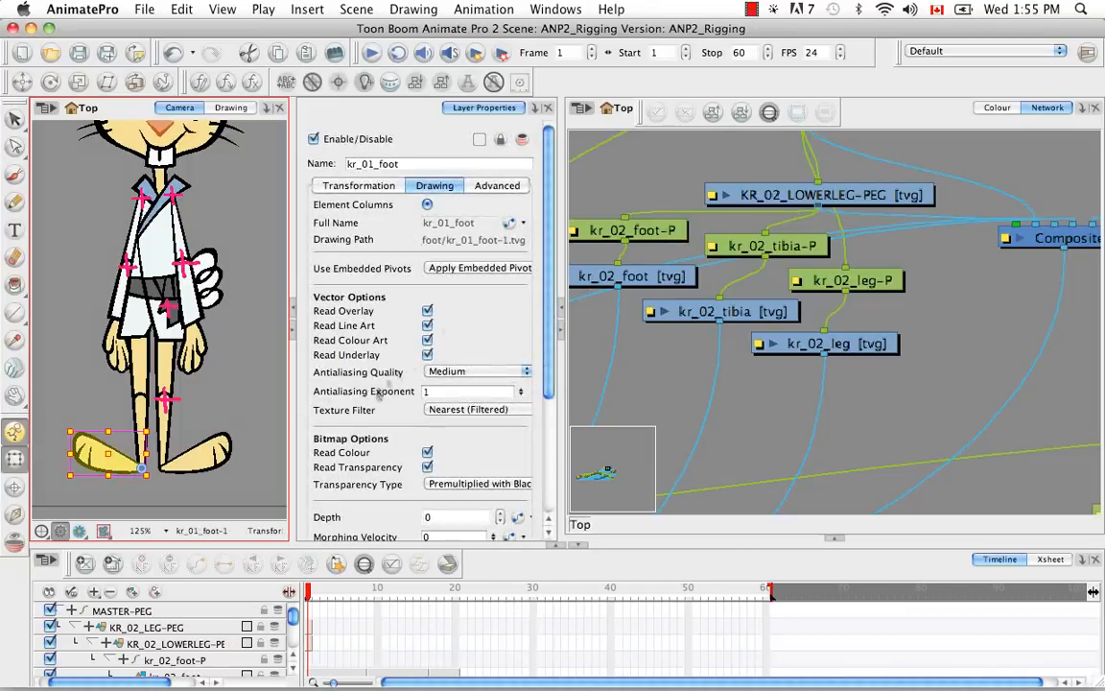
{"action": "left_click", "coordinate": [895, 116]}
{"action": "key", "text": "o"}
{"action": "key", "text": "space"}
{"action": "left_click_drag", "start_coordinate": [873, 278], "coordinate": [650, 277]}
{"action": "left_click_drag", "start_coordinate": [647, 215], "coordinate": [983, 384]}
{"action": "key", "text": "space"}
{"action": "left_click_drag", "start_coordinate": [977, 382], "coordinate": [963, 523]}
{"action": "key", "text": "space"}
{"action": "left_click_drag", "start_coordinate": [962, 523], "coordinate": [962, 370]}
{"action": "left_click", "coordinate": [940, 419]}
Insert a drawing module between MASTER-PEG and the kr_01_foot-P, kr_01_tibia-P and kr_01_leg-P pegs.
{"action": "key", "text": "space"}
{"action": "left_click_drag", "start_coordinate": [867, 271], "coordinate": [875, 357]}
{"action": "key", "text": "super+r"}
{"action": "left_click_drag", "start_coordinate": [985, 304], "coordinate": [945, 238]}
{"action": "left_click_drag", "start_coordinate": [841, 331], "coordinate": [833, 289]}
{"action": "left_click_drag", "start_coordinate": [742, 296], "coordinate": [745, 275]}
{"action": "left_click_drag", "start_coordinate": [918, 237], "coordinate": [841, 336]}
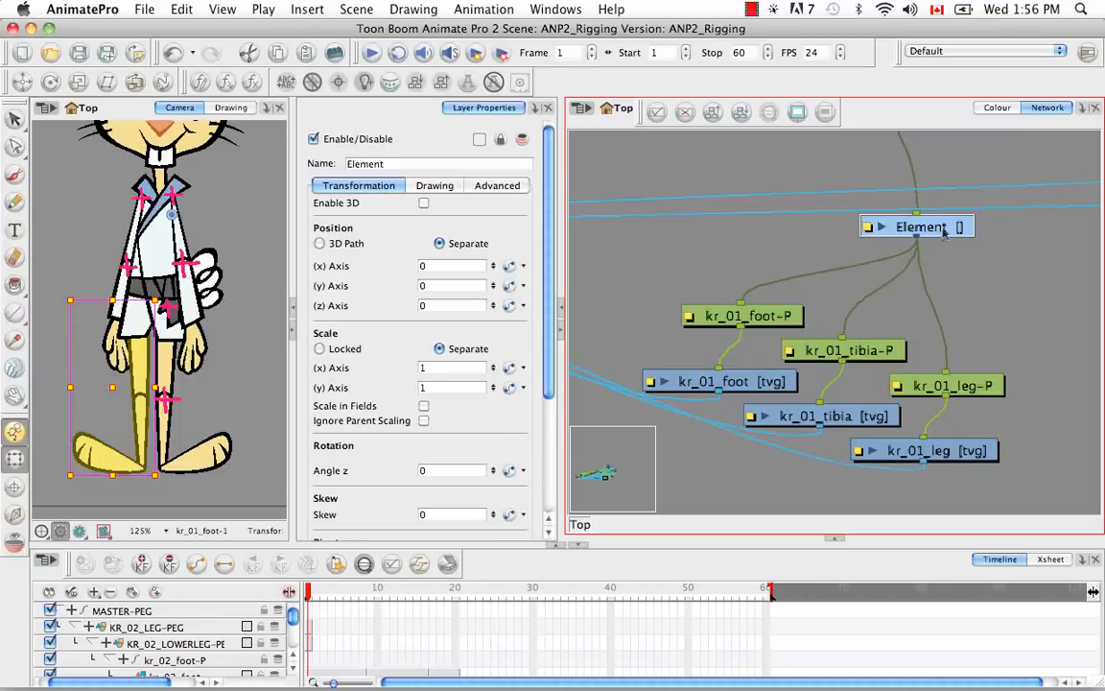
Create an empty drawing at frame 1 of the new Element layer and rename the layer KR_01_LEG-PEG.
{"action": "left_click", "coordinate": [429, 186]}
{"action": "left_click", "coordinate": [363, 564]}
{"action": "left_click", "coordinate": [75, 610]}
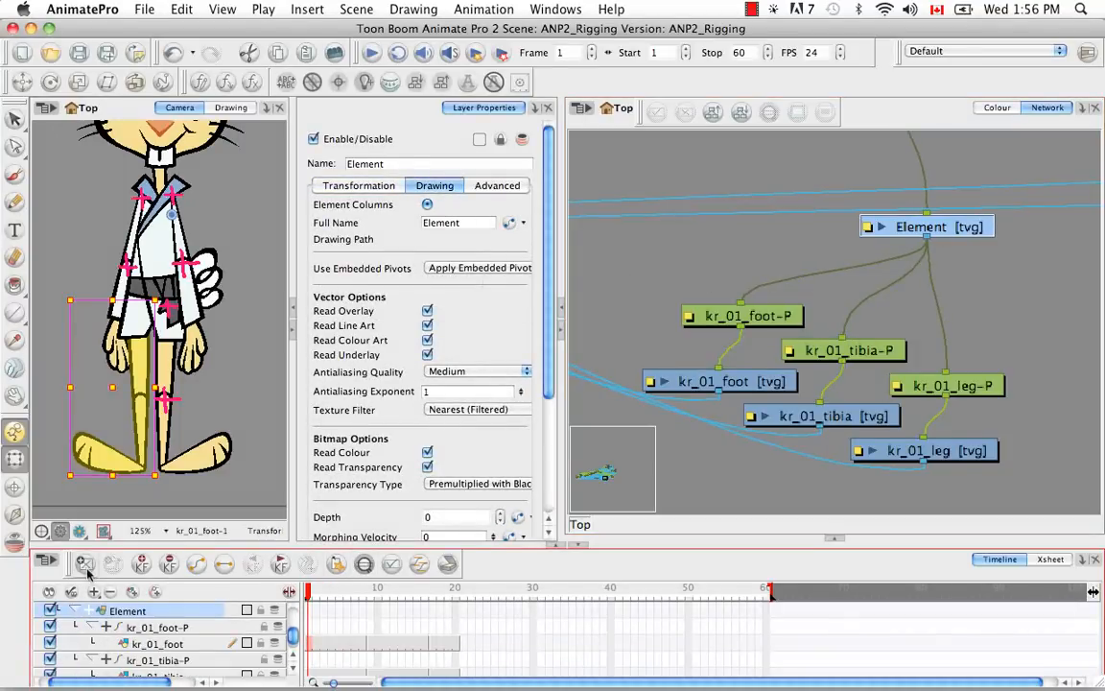
{"action": "left_click", "coordinate": [411, 164]}
{"action": "key", "text": "BackSpace"}
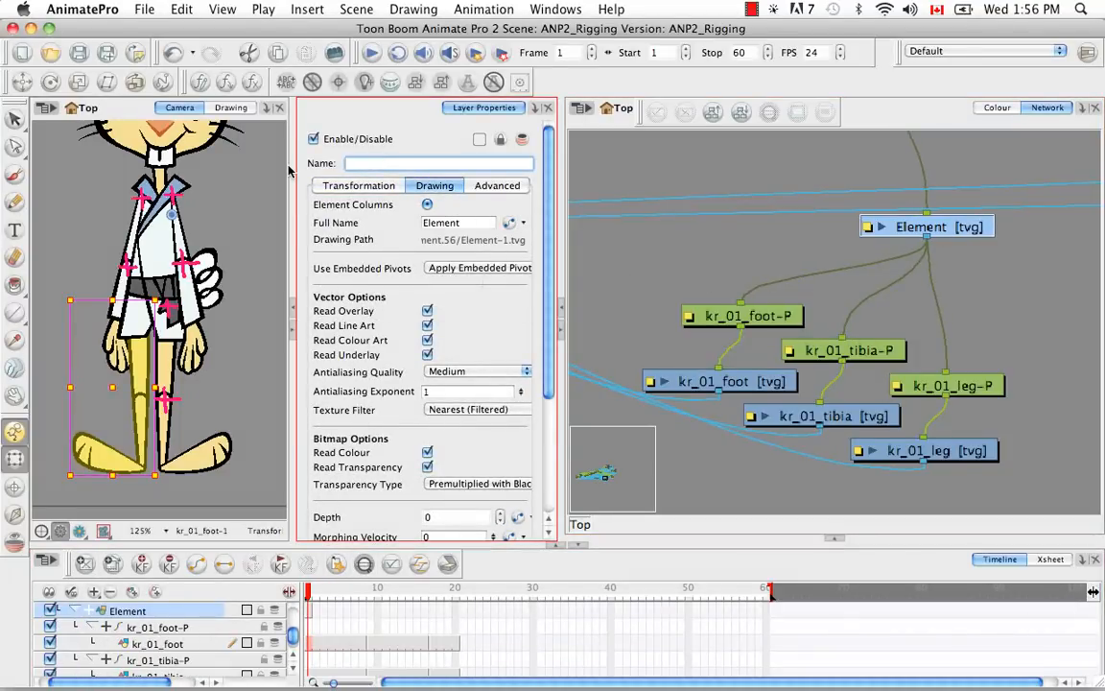
{"action": "type", "text": "KR_01_LEG-PEG"}
{"action": "key", "text": "Return"}
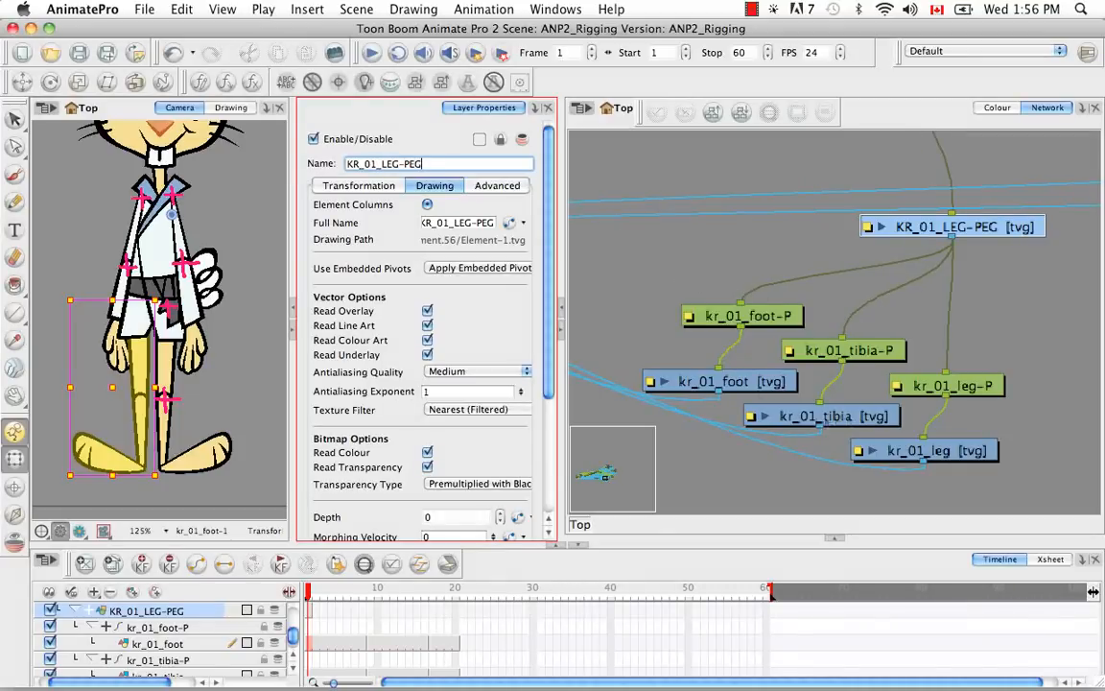
Try to copy frame 1 of kr_01_leg and paste it onto the KR_01_LEG-PEG layer.
{"action": "left_click", "coordinate": [931, 451]}
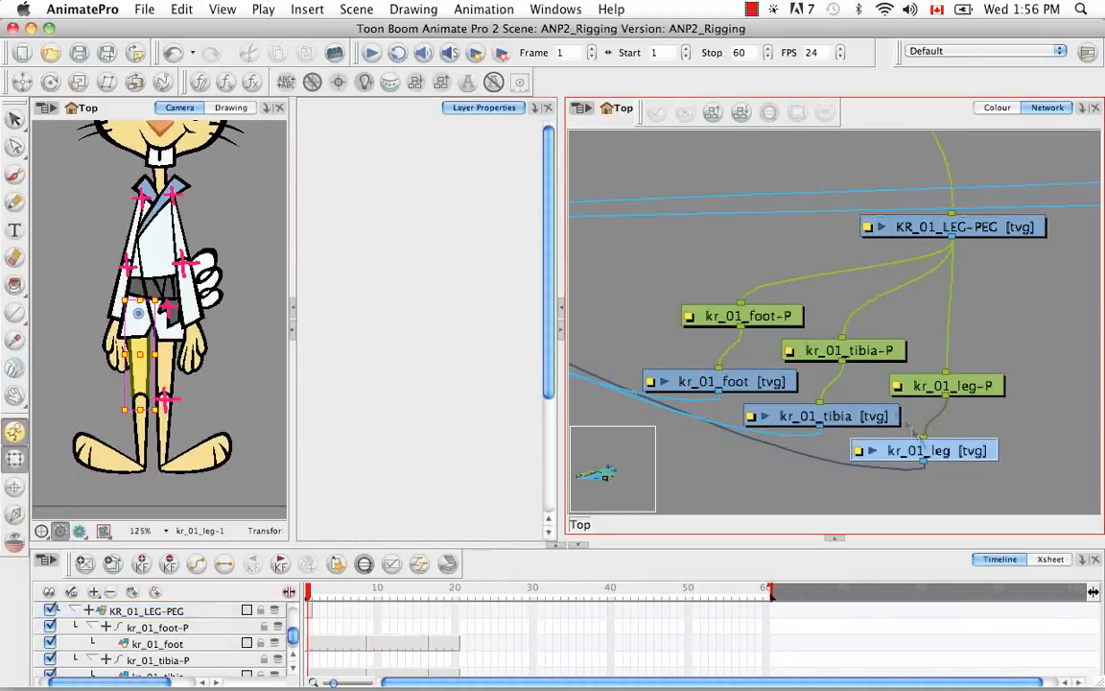
{"action": "left_click", "coordinate": [313, 610]}
{"action": "key", "text": "super+c"}
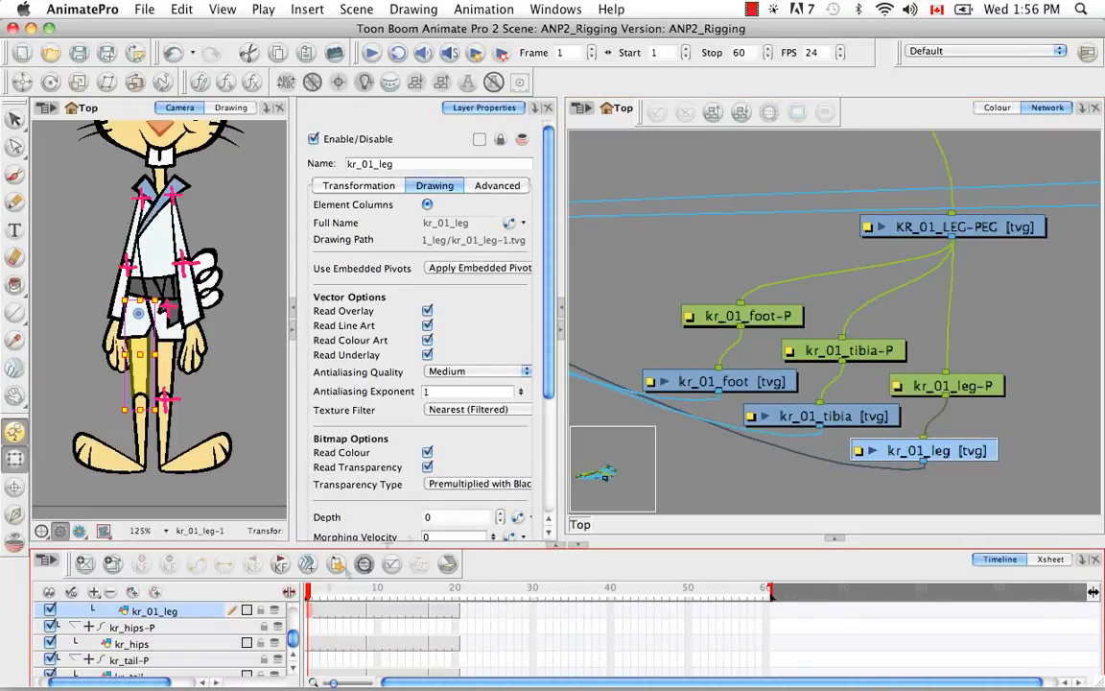
{"action": "left_click", "coordinate": [899, 233]}
{"action": "key", "text": "shift+super+v"}
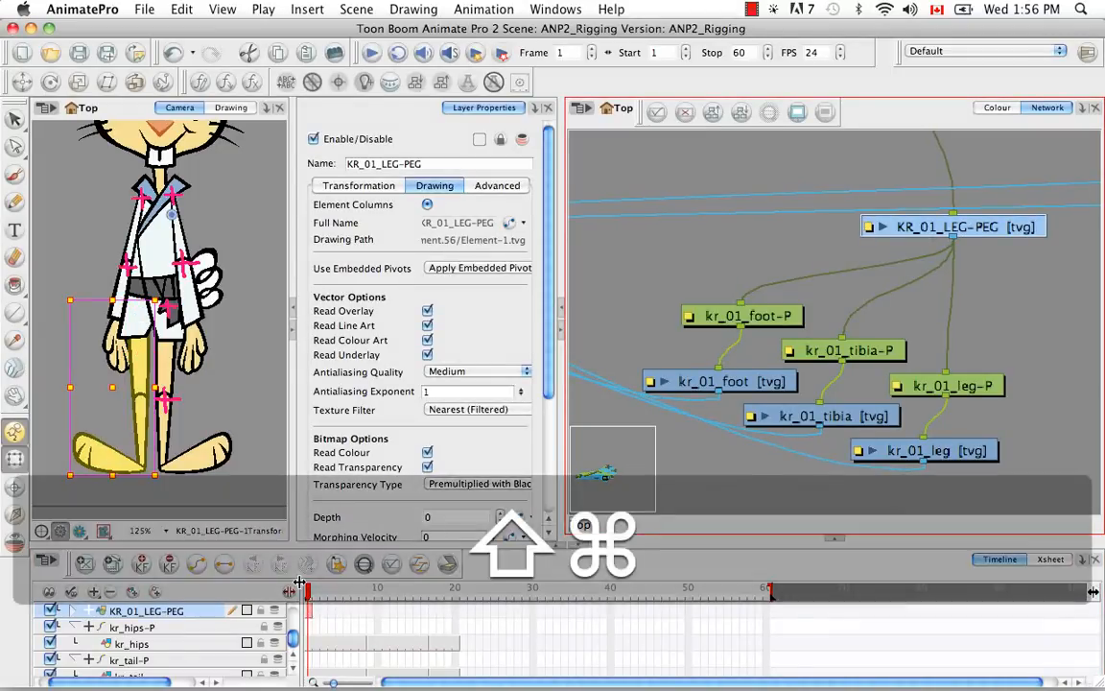
{"action": "key", "text": "Return"}
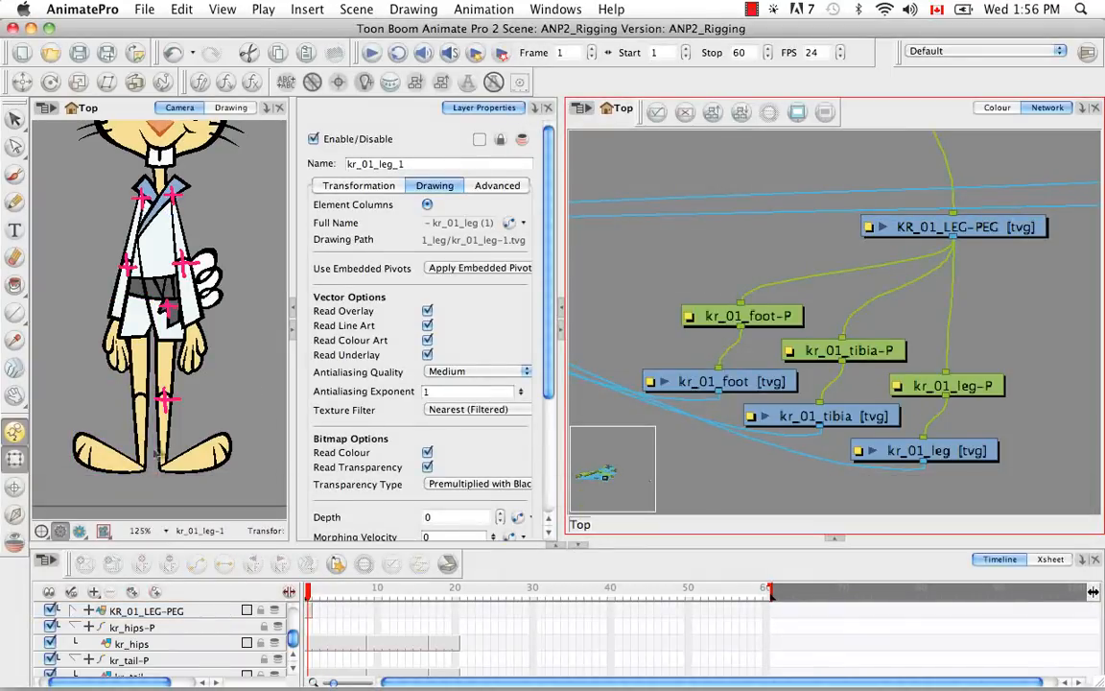
{"action": "left_click", "coordinate": [142, 431]}
{"action": "left_click", "coordinate": [140, 369]}
Copy the timeline cell at frame 1 of kr_01_leg and paste it onto KR_01_LEG-PEG with Paste Special.
{"action": "left_click", "coordinate": [984, 230]}
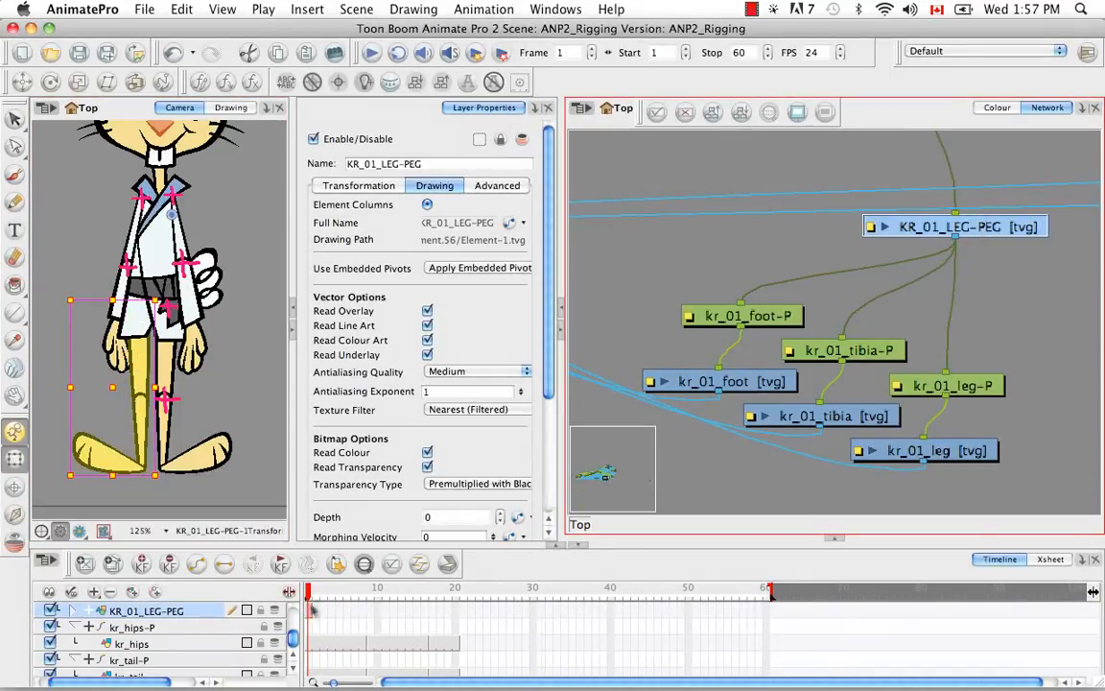
{"action": "left_click", "coordinate": [925, 452]}
{"action": "right_click", "coordinate": [310, 612]}
{"action": "left_click", "coordinate": [348, 482]}
{"action": "key", "text": "b"}
{"action": "right_click", "coordinate": [310, 611]}
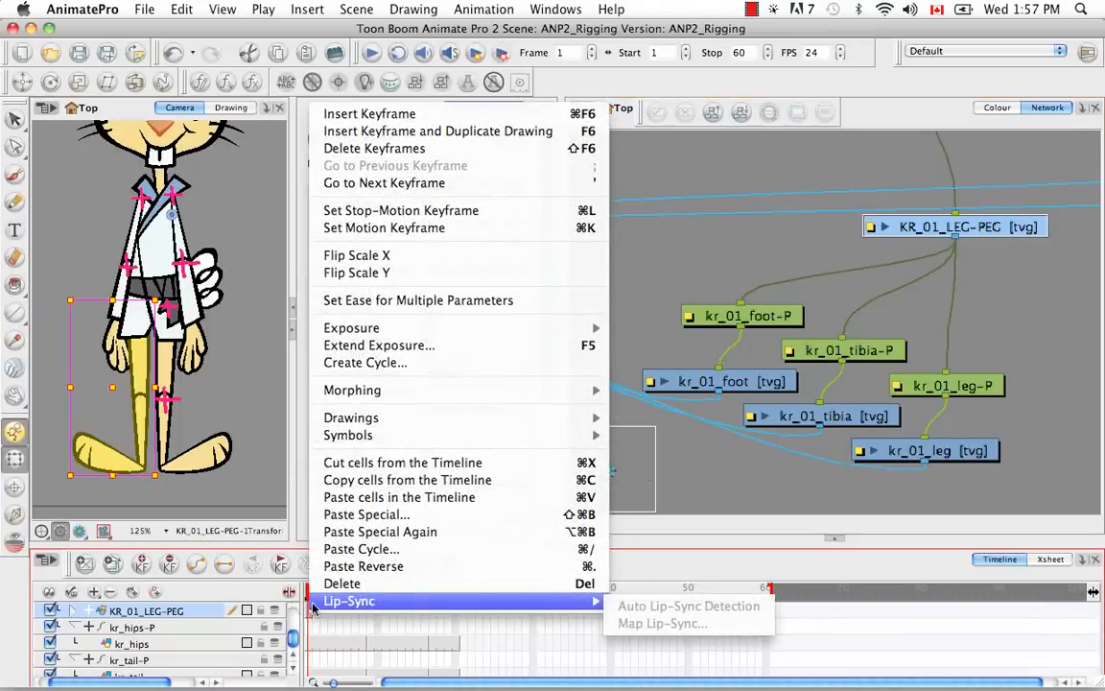
Paste the copied drawing into the first frame of KR_01_LEG-PEG using Paste Special.
{"action": "left_click", "coordinate": [365, 516]}
{"action": "key", "text": "Return"}
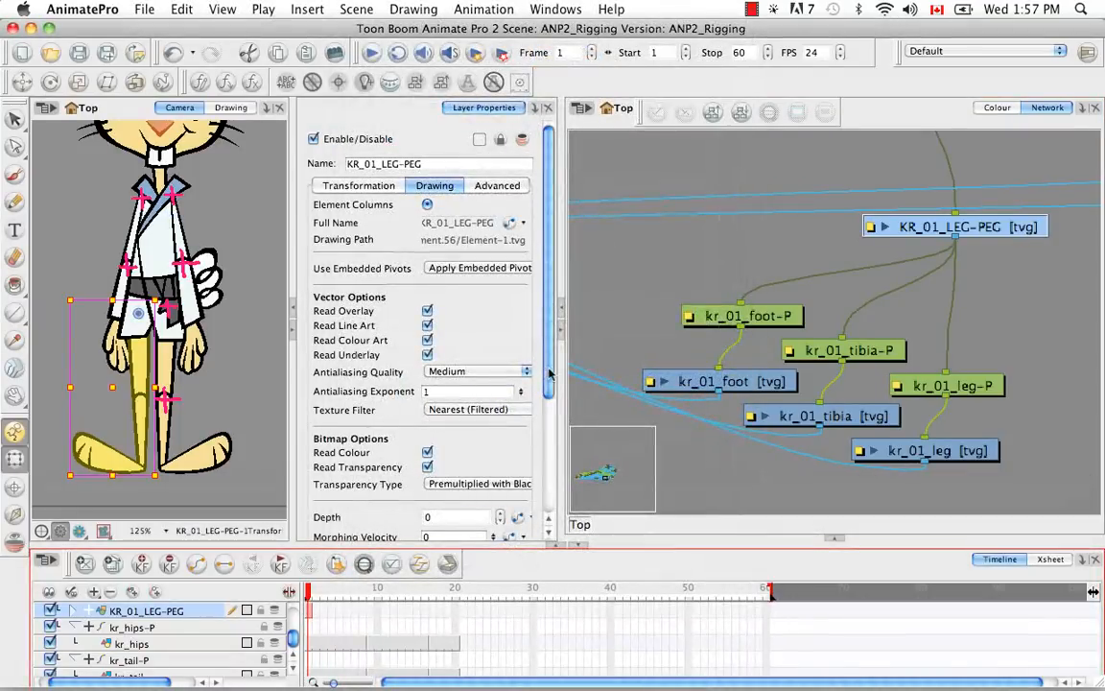
Move Composite_1 beside the KR_01 leg modules in the network and connect KR_01_LEG-PEG to it.
{"action": "left_click", "coordinate": [998, 331]}
{"action": "key", "text": "space"}
{"action": "key", "text": "super+minus"}
{"action": "key", "text": "super+minus"}
{"action": "key", "text": "super+minus"}
{"action": "key", "text": "space"}
{"action": "left_click_drag", "start_coordinate": [937, 299], "coordinate": [885, 310]}
{"action": "left_click_drag", "start_coordinate": [1009, 254], "coordinate": [957, 356]}
{"action": "key", "text": "space"}
{"action": "left_click_drag", "start_coordinate": [850, 219], "coordinate": [829, 509]}
{"action": "key", "text": "space"}
{"action": "left_click_drag", "start_coordinate": [919, 434], "coordinate": [965, 268]}
{"action": "left_click_drag", "start_coordinate": [864, 367], "coordinate": [863, 313]}
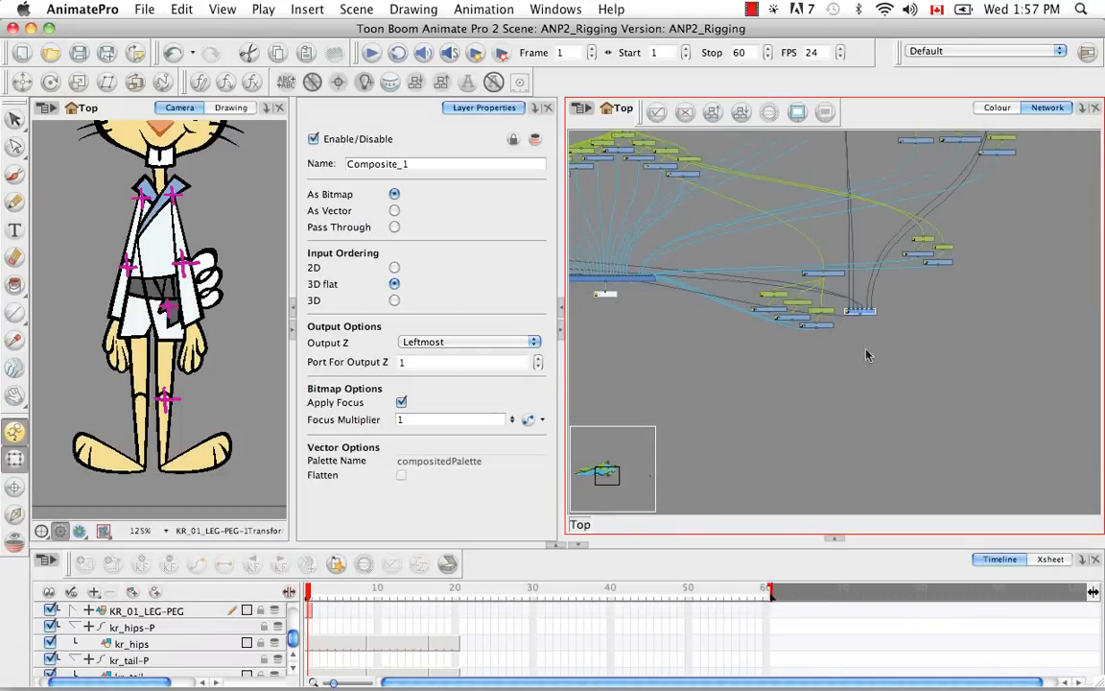
{"action": "key", "text": "super+equal"}
{"action": "key", "text": "super+equal"}
{"action": "key", "text": "super+equal"}
{"action": "key", "text": "super+equal"}
{"action": "key", "text": "space"}
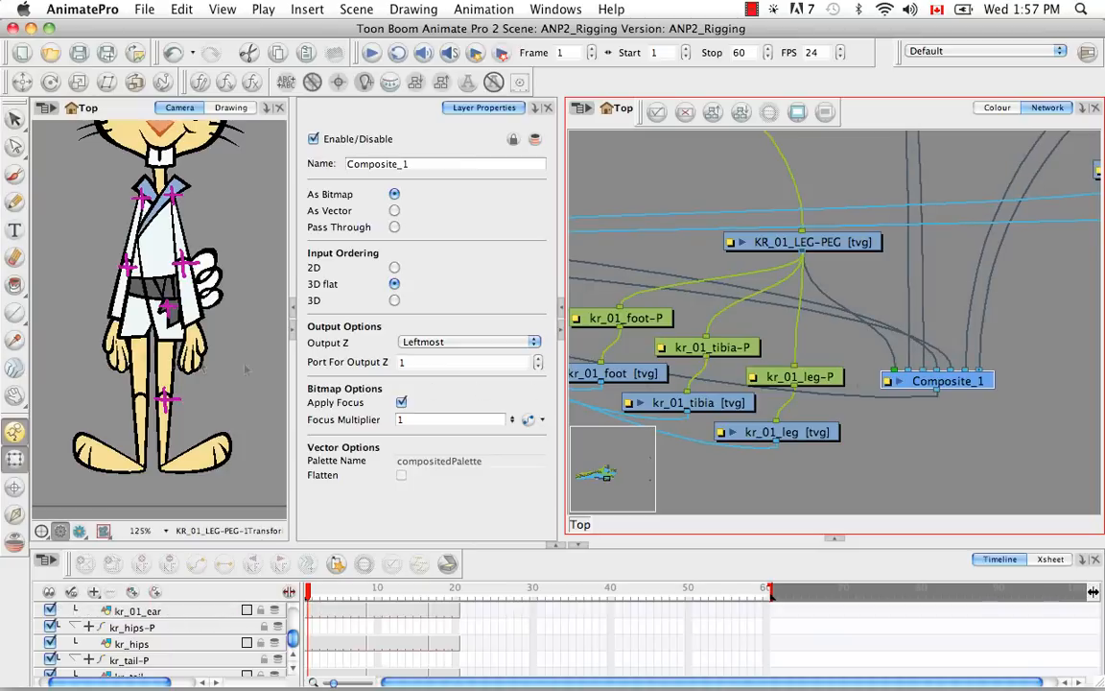
Brush a pink cross marker over the first leg's knee on KR_01_LEG-PEG.
{"action": "key", "text": "space"}
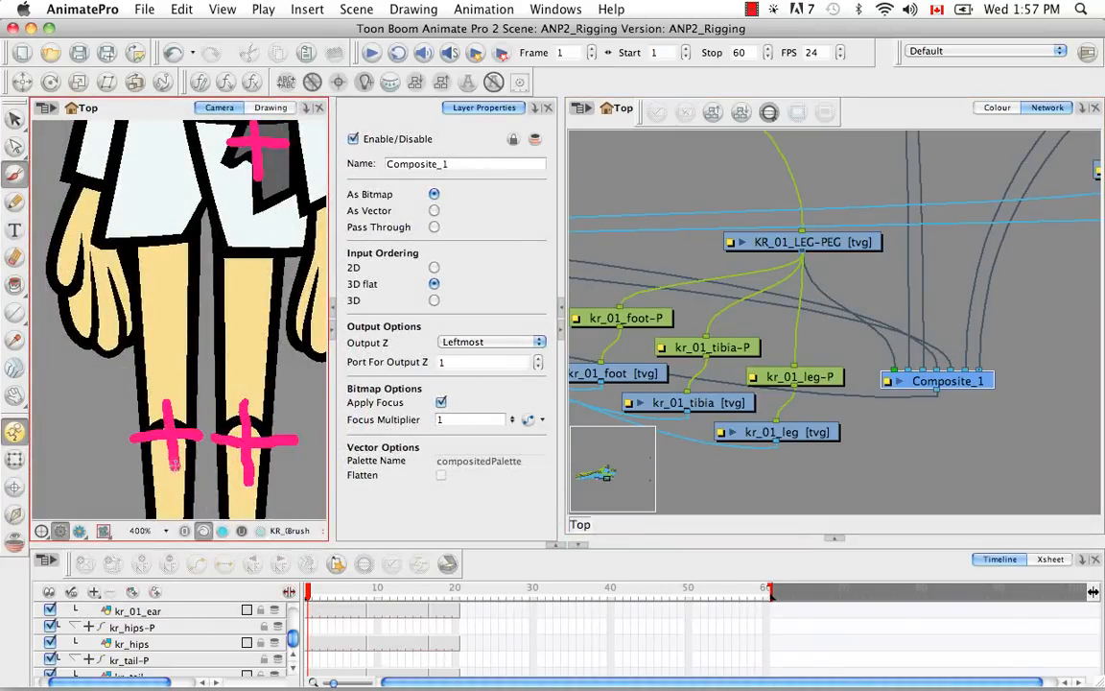
{"action": "key", "text": "1"}
{"action": "key", "text": "1"}
{"action": "key", "text": "space"}
{"action": "left_click_drag", "start_coordinate": [278, 348], "coordinate": [249, 375]}
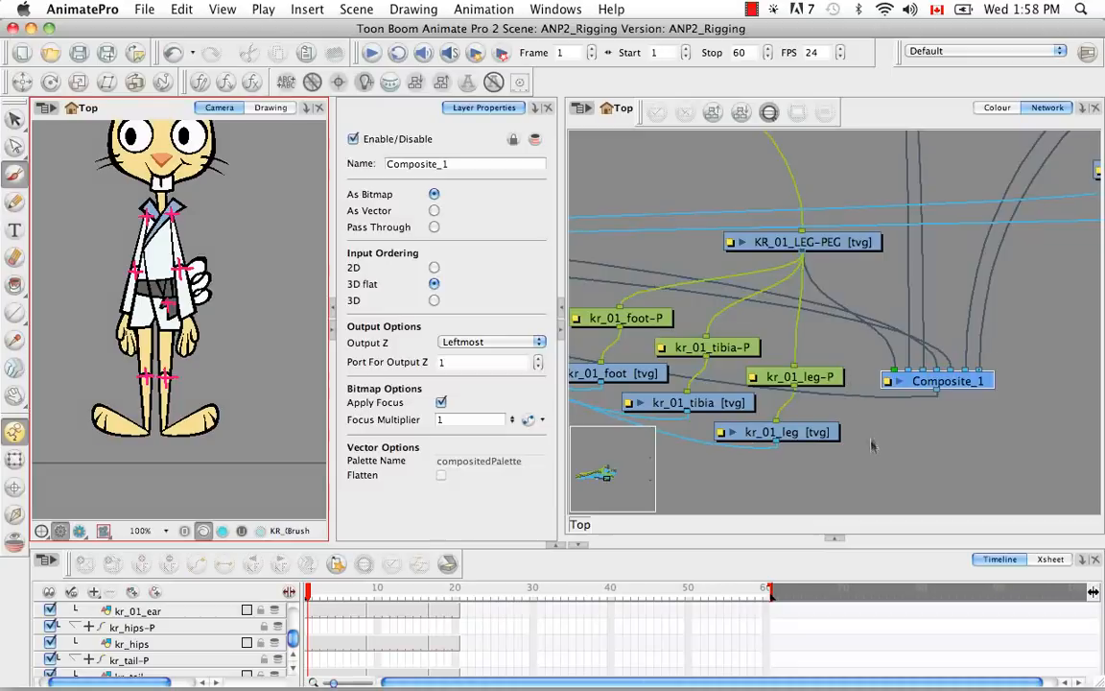
{"action": "left_click", "coordinate": [873, 444]}
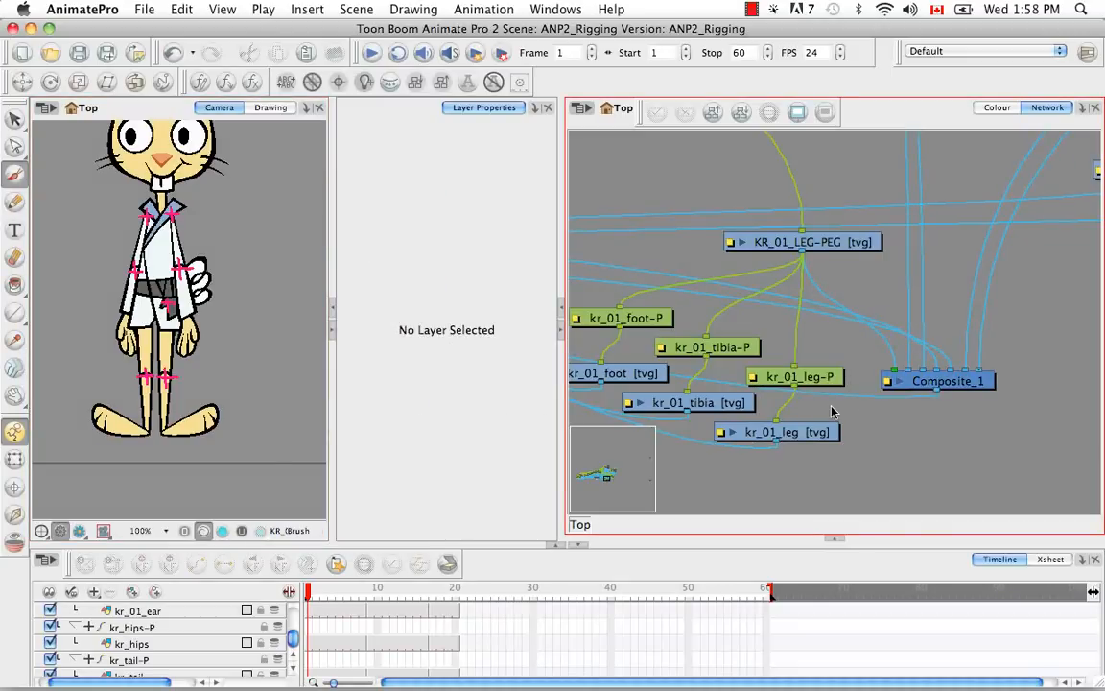
Add a new drawing module under KR_01_LEG-PEG and make it the parent of kr_01_tibia-P and kr_01_foot-P.
{"action": "key", "text": "super+r"}
{"action": "left_click_drag", "start_coordinate": [878, 363], "coordinate": [776, 313]}
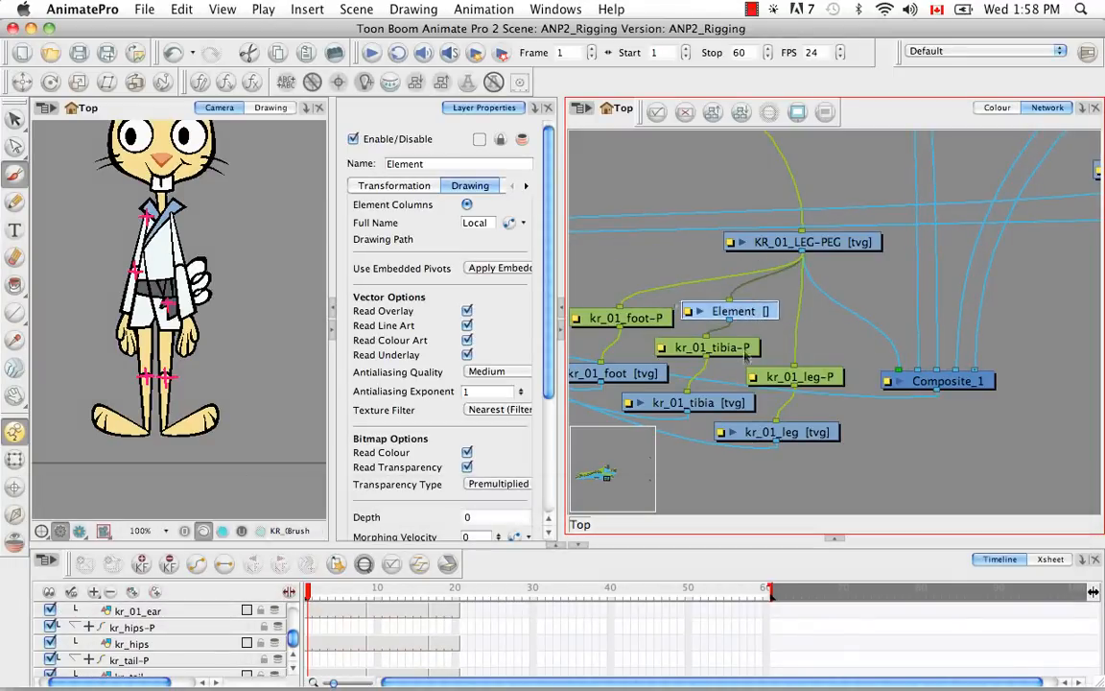
{"action": "left_click_drag", "start_coordinate": [648, 327], "coordinate": [636, 347]}
{"action": "left_click_drag", "start_coordinate": [737, 351], "coordinate": [744, 356]}
{"action": "left_click", "coordinate": [734, 311]}
Create a drawing on the new module's layer and rename the layer KR_01_LOWERLEG-PEG.
{"action": "left_click", "coordinate": [485, 185]}
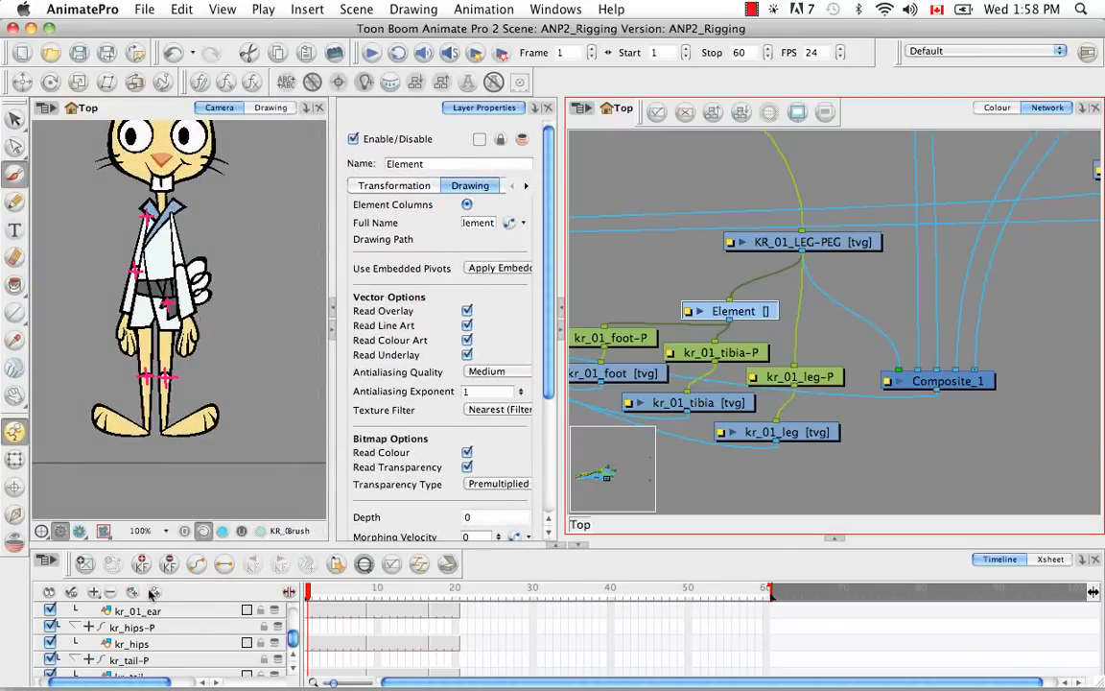
{"action": "left_click", "coordinate": [363, 565]}
{"action": "left_click_drag", "start_coordinate": [435, 166], "coordinate": [357, 173]}
{"action": "key", "text": "BackSpace"}
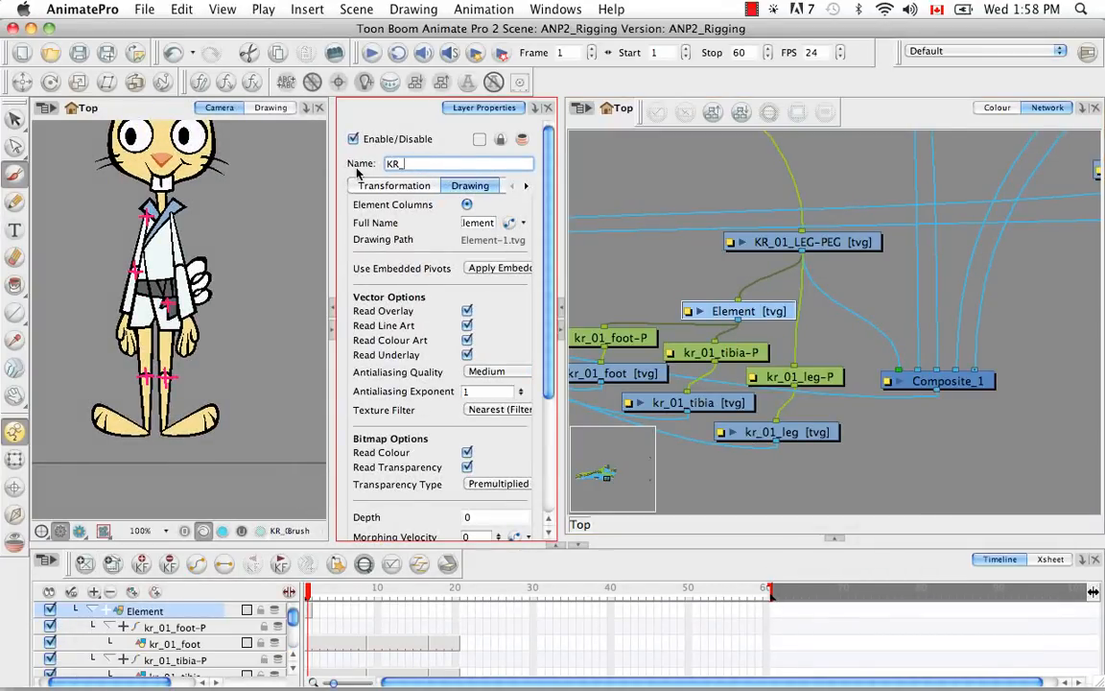
{"action": "type", "text": "KR_01_LOWERLEG-PEG"}
{"action": "key", "text": "Return"}
Copy the kr_01_tibia cell and paste it into the first frame of KR_01_LOWERLEG-PEG with Paste Special.
{"action": "left_click", "coordinate": [724, 405]}
{"action": "left_click", "coordinate": [363, 565]}
{"action": "right_click", "coordinate": [311, 616]}
{"action": "left_click", "coordinate": [332, 479]}
{"action": "left_click", "coordinate": [782, 309]}
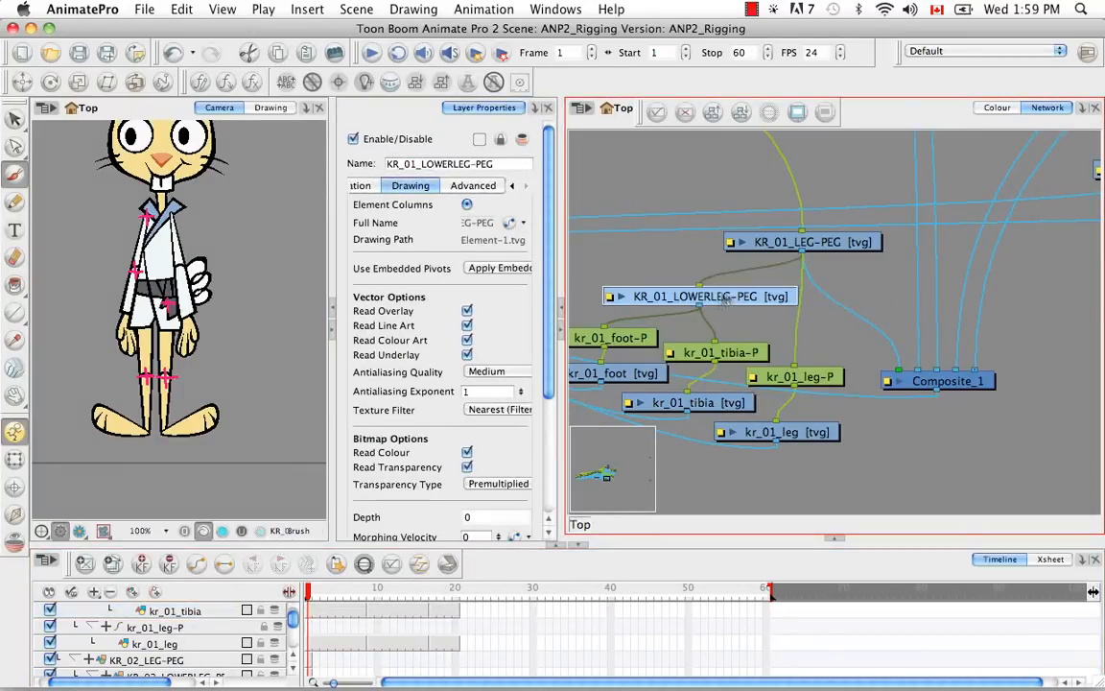
{"action": "right_click", "coordinate": [310, 611]}
{"action": "left_click", "coordinate": [440, 510]}
{"action": "left_click", "coordinate": [576, 57]}
{"action": "key", "text": "Return"}
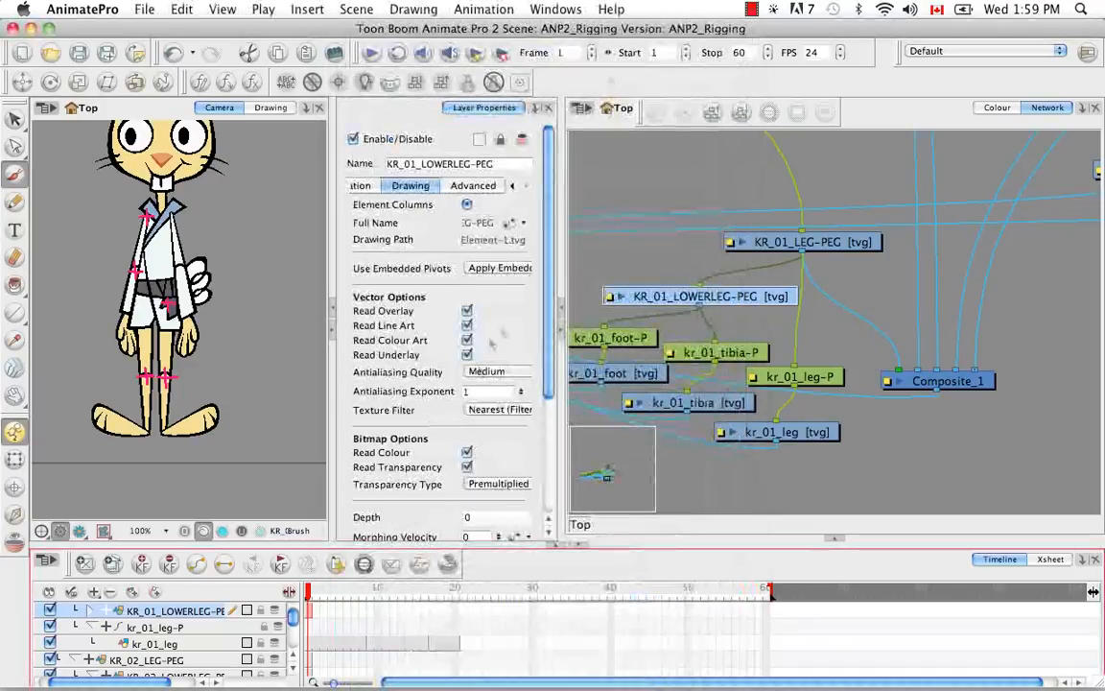
Move the pink cross marker on KR_01_LEG-PEG from the first leg's knee up to its hip.
{"action": "left_click", "coordinate": [14, 460]}
{"action": "left_click", "coordinate": [822, 243]}
{"action": "left_click", "coordinate": [752, 299]}
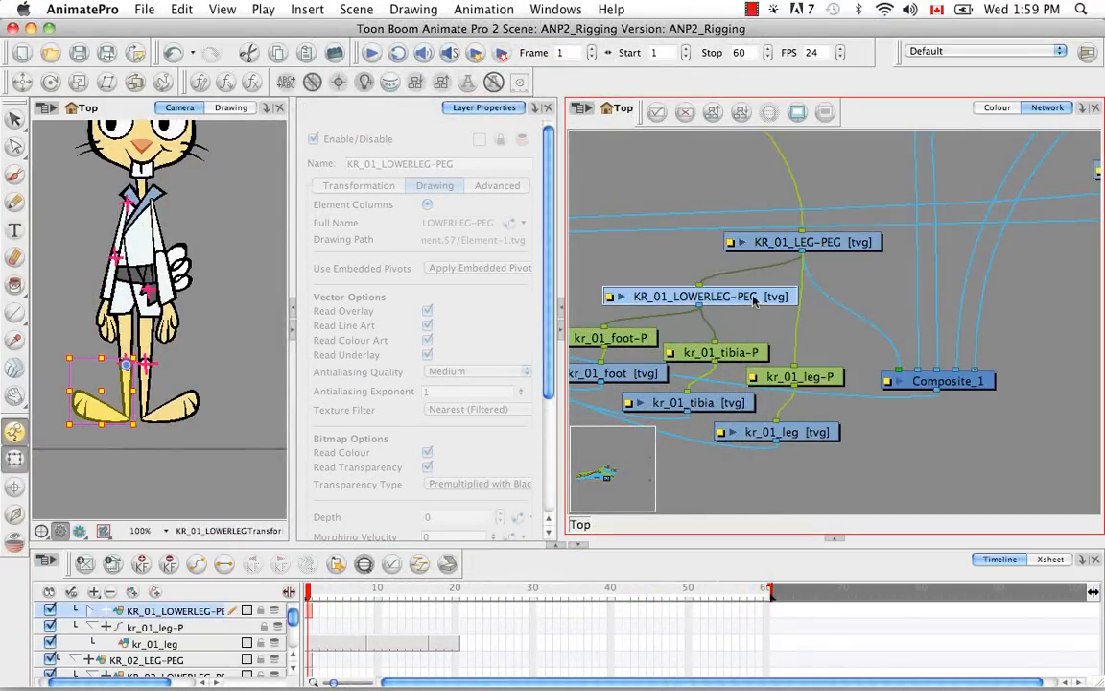
{"action": "left_click", "coordinate": [803, 247]}
{"action": "scroll", "coordinate": [178, 386], "scroll_direction": "up", "scroll_amount": 1}
{"action": "key", "text": "2"}
{"action": "key", "text": "2"}
{"action": "left_click_drag", "start_coordinate": [185, 398], "coordinate": [249, 132]}
{"action": "left_click", "coordinate": [15, 119]}
{"action": "mouse_move", "coordinate": [185, 356]}
{"action": "left_mouse_down"}
{"action": "mouse_move", "coordinate": [185, 444]}
{"action": "mouse_move", "coordinate": [185, 374]}
{"action": "left_mouse_up"}
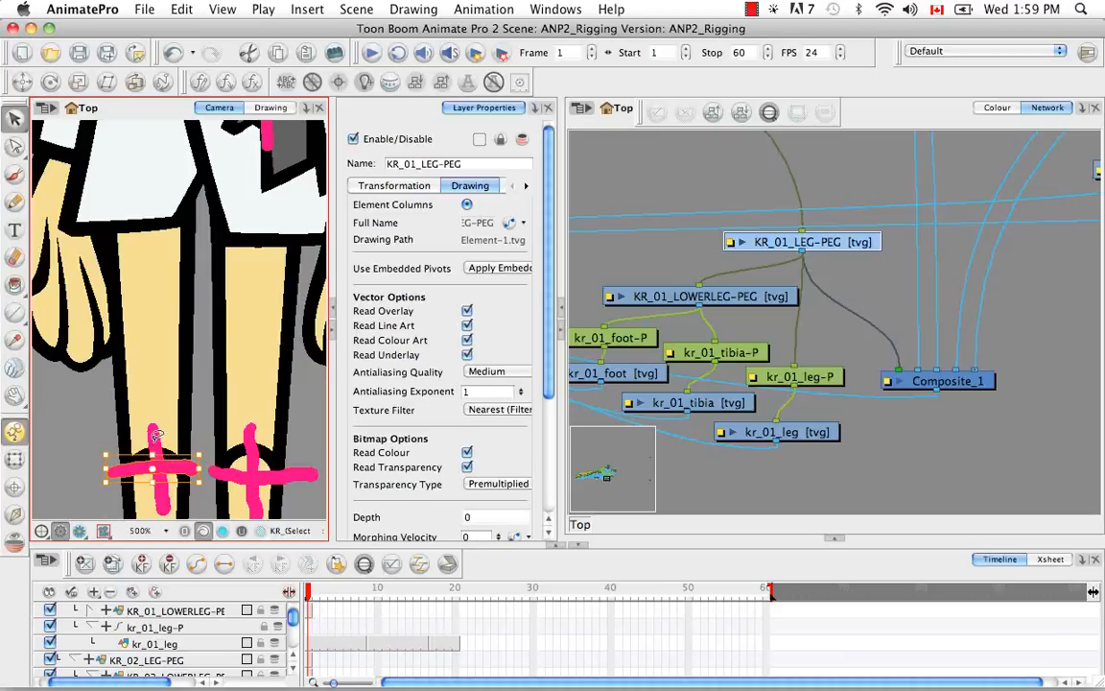
{"action": "key", "text": "space"}
{"action": "left_click_drag", "start_coordinate": [175, 228], "coordinate": [137, 411]}
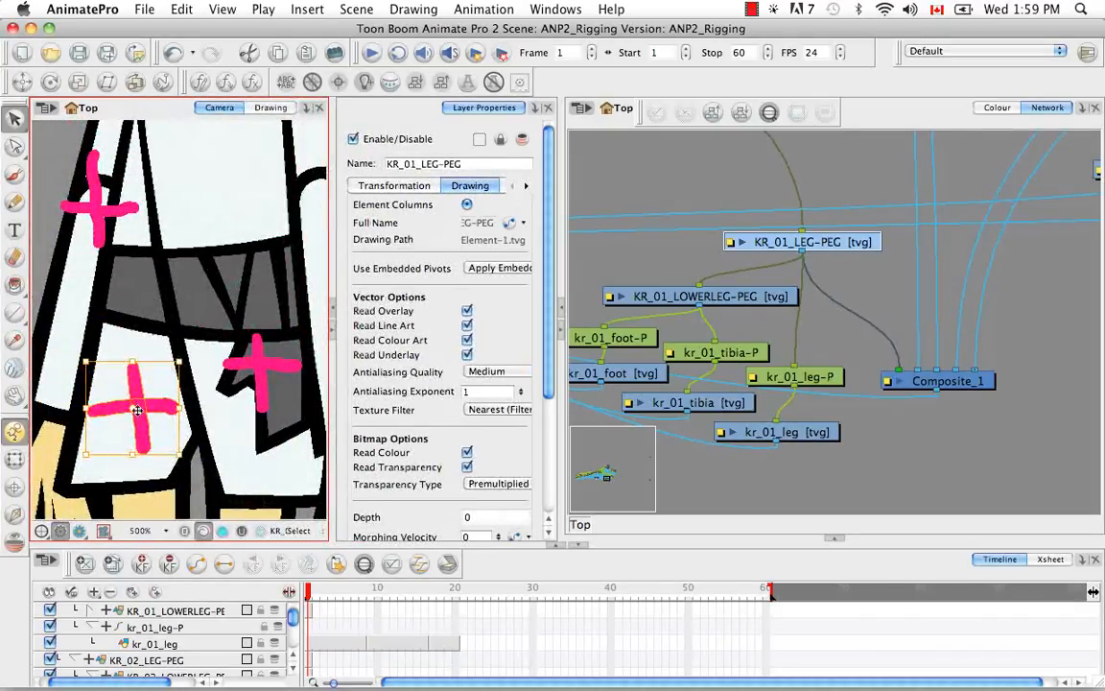
{"action": "left_click_drag", "start_coordinate": [134, 367], "coordinate": [146, 368]}
{"action": "left_click", "coordinate": [192, 446]}
Brush a pink cross marker over the first leg's knee on KR_01_LOWERLEG-PEG.
{"action": "key", "text": "space"}
{"action": "left_click_drag", "start_coordinate": [192, 446], "coordinate": [171, 353]}
{"action": "key", "text": "1"}
{"action": "key", "text": "1"}
{"action": "key", "text": "space"}
{"action": "left_click_drag", "start_coordinate": [210, 288], "coordinate": [209, 347]}
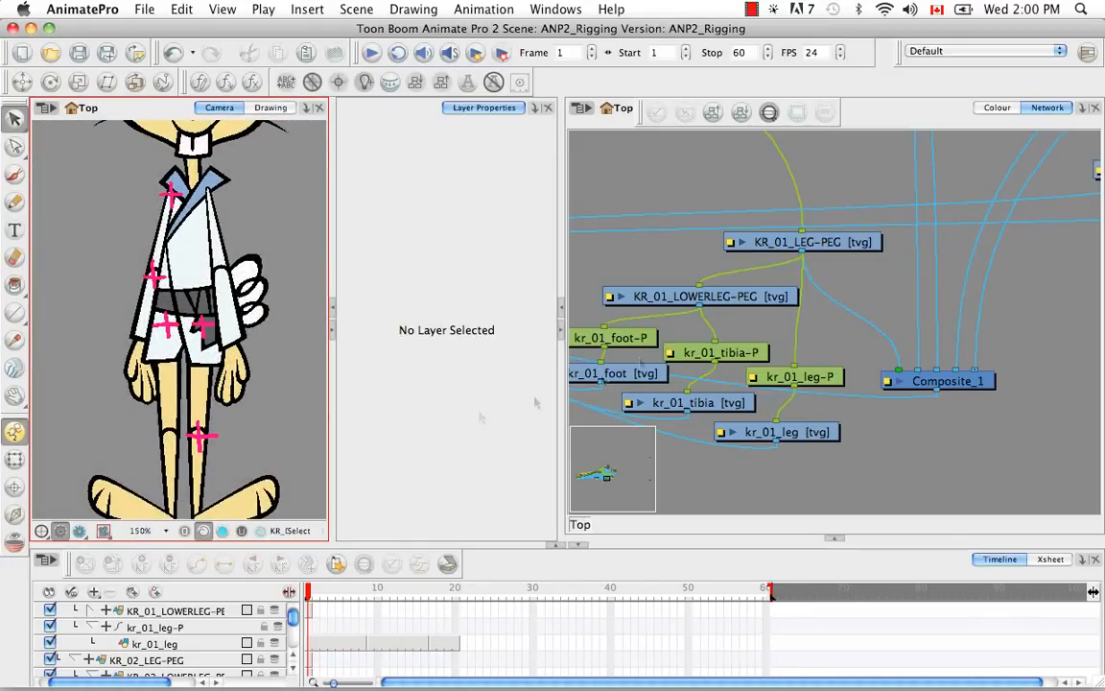
{"action": "left_click", "coordinate": [672, 296]}
{"action": "left_click", "coordinate": [141, 114]}
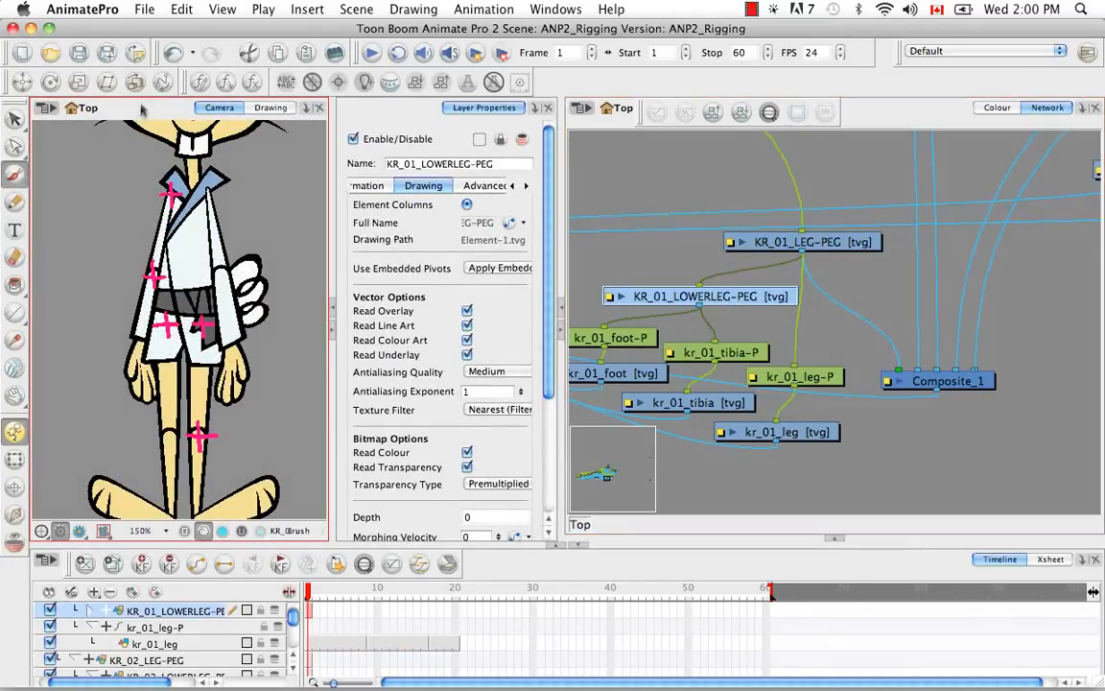
{"action": "key", "text": "2"}
{"action": "key", "text": "2"}
{"action": "key", "text": "2"}
{"action": "key", "text": "2"}
{"action": "key", "text": "space"}
{"action": "left_click_drag", "start_coordinate": [153, 384], "coordinate": [168, 192]}
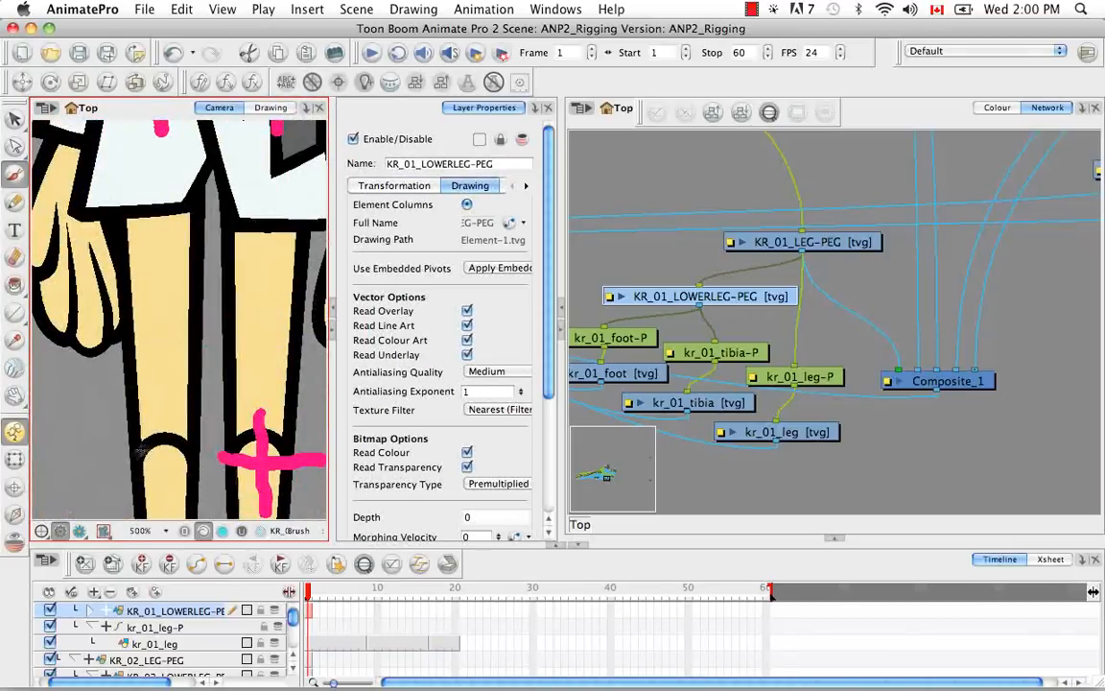
Connect KR_01_LOWERLEG-PEG to Composite_1.
{"action": "left_click", "coordinate": [14, 119]}
{"action": "mouse_move", "coordinate": [700, 305]}
{"action": "left_mouse_down"}
{"action": "mouse_move", "coordinate": [831, 337]}
{"action": "mouse_move", "coordinate": [897, 370]}
{"action": "left_mouse_up"}
{"action": "left_click", "coordinate": [217, 374]}
{"action": "key", "text": "1"}
{"action": "key", "text": "1"}
{"action": "key", "text": "1"}
{"action": "key", "text": "1"}
{"action": "key", "text": "1"}
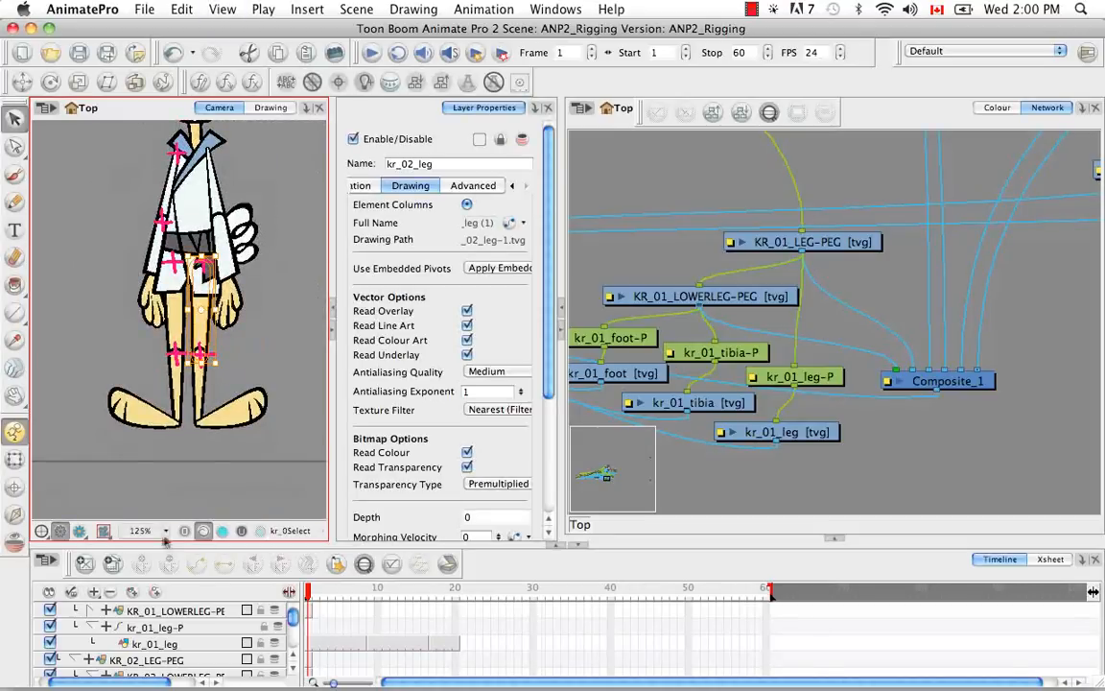
{"action": "left_click", "coordinate": [166, 531]}
{"action": "left_click", "coordinate": [167, 511]}
{"action": "key", "text": "2"}
{"action": "key", "text": "2"}
{"action": "key", "text": "2"}
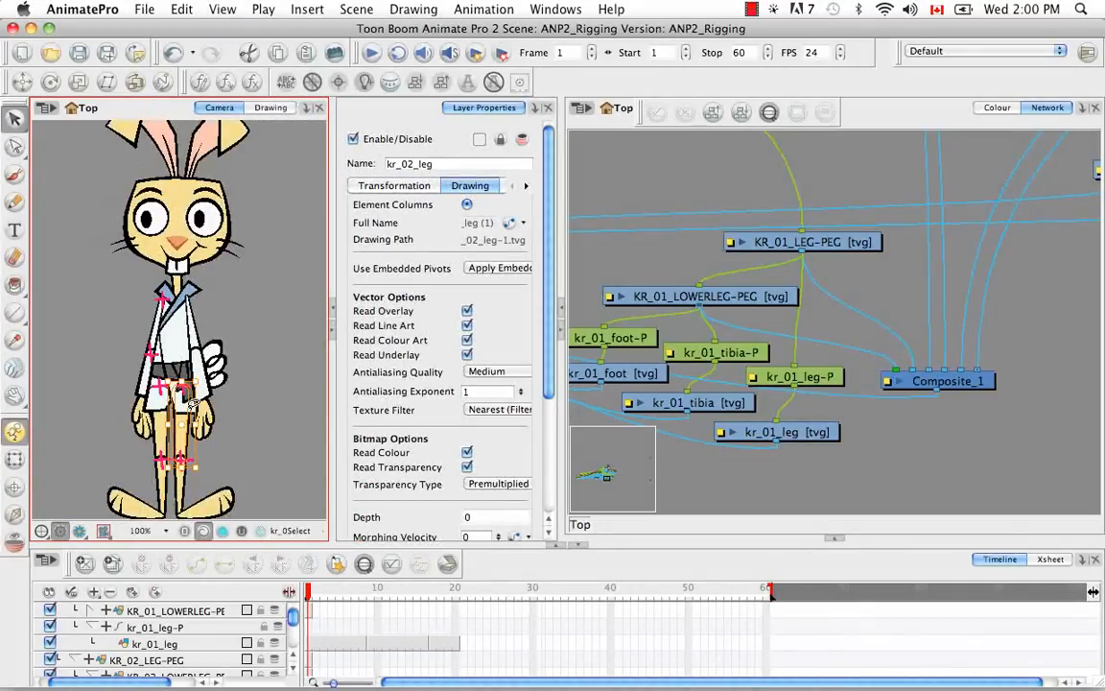
Locate KR_02_ARM-PEG in the network through the arm artwork and examine the second arm's shoulder for its marker.
{"action": "left_click", "coordinate": [267, 431]}
{"action": "left_click", "coordinate": [14, 459]}
{"action": "left_click", "coordinate": [182, 378]}
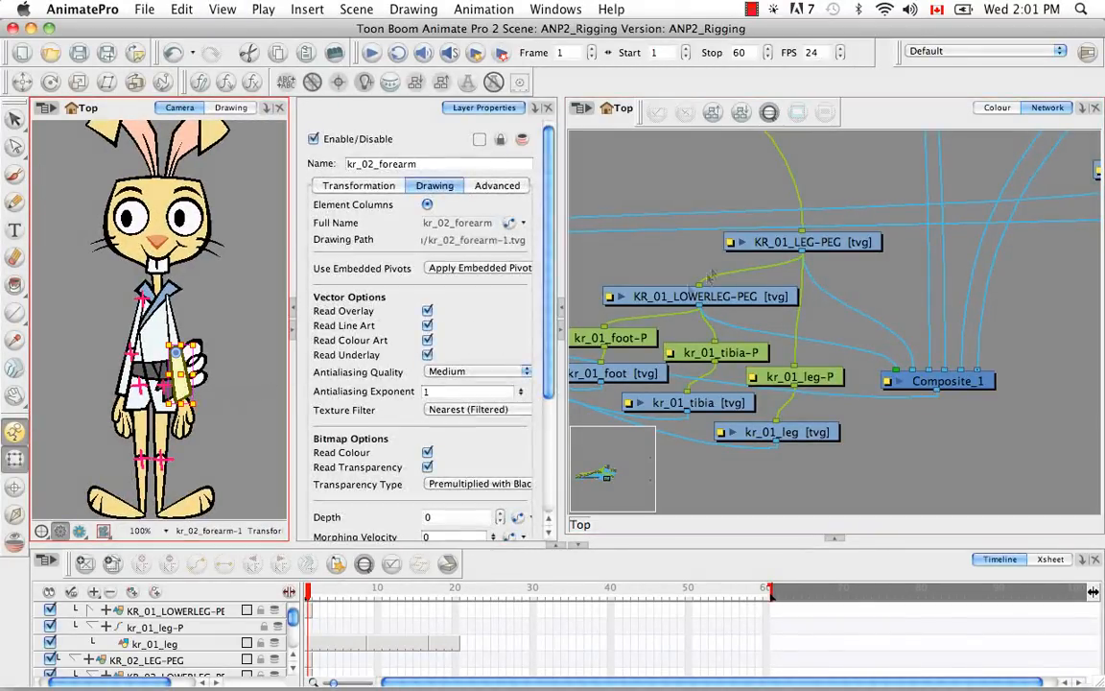
{"action": "left_click", "coordinate": [897, 115]}
{"action": "key", "text": "o"}
{"action": "left_click_drag", "start_coordinate": [950, 286], "coordinate": [759, 407]}
{"action": "left_click", "coordinate": [942, 217]}
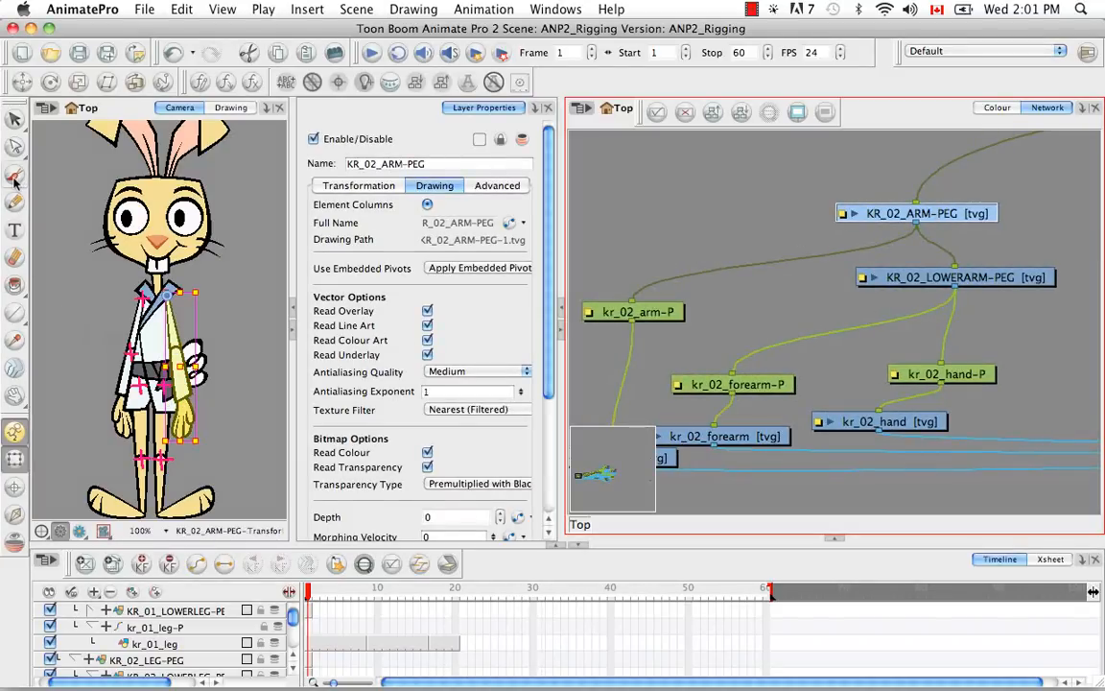
{"action": "left_click", "coordinate": [14, 178]}
{"action": "key", "text": "2"}
{"action": "key", "text": "2"}
{"action": "left_click", "coordinate": [264, 328]}
{"action": "key", "text": "2"}
{"action": "key", "text": "2"}
{"action": "left_click_drag", "start_coordinate": [265, 288], "coordinate": [190, 379]}
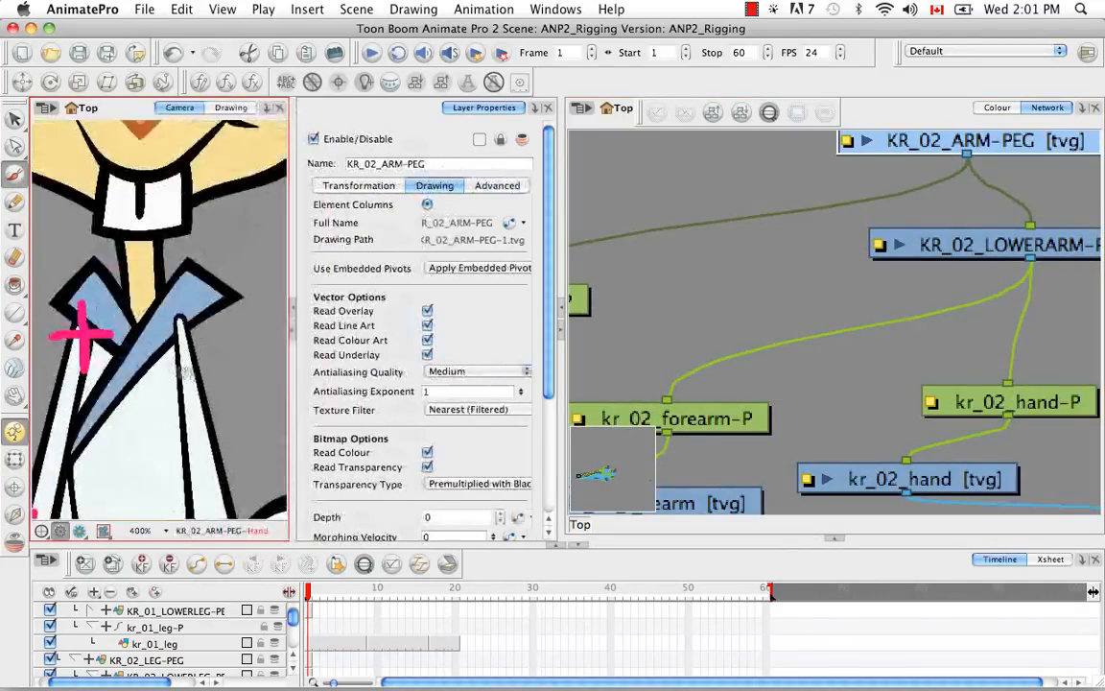
Move Composite_1 next to the second arm's modules and reconnect KR_02_ARM-PEG and KR_02_LOWERARM-PEG to it.
{"action": "left_click", "coordinate": [998, 245]}
{"action": "left_click", "coordinate": [14, 119]}
{"action": "key", "text": "1"}
{"action": "key", "text": "1"}
{"action": "left_click", "coordinate": [730, 376]}
{"action": "left_click_drag", "start_coordinate": [952, 397], "coordinate": [813, 240]}
{"action": "left_click", "coordinate": [902, 456]}
{"action": "left_click_drag", "start_coordinate": [1046, 494], "coordinate": [1065, 422]}
{"action": "left_click_drag", "start_coordinate": [988, 376], "coordinate": [732, 310]}
{"action": "left_click_drag", "start_coordinate": [643, 257], "coordinate": [712, 306]}
{"action": "left_click", "coordinate": [300, 482]}
{"action": "key", "text": "1"}
{"action": "key", "text": "1"}
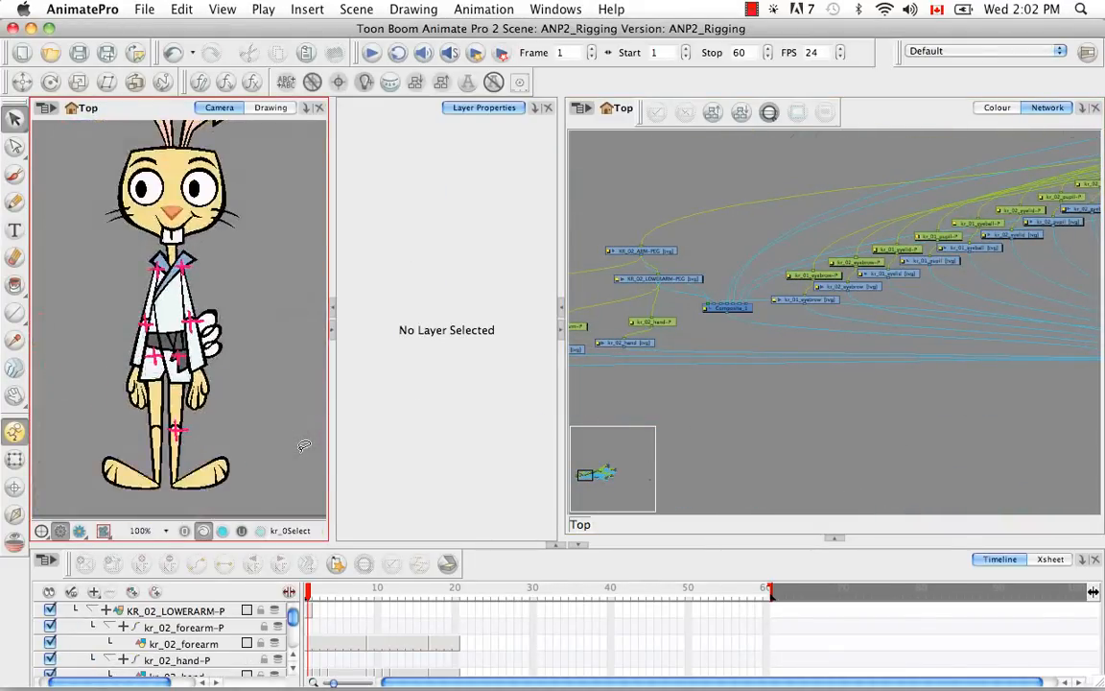
Move Composite_1 back beside the first leg's modules and reconnect KR_01_LOWERLEG-PEG to it.
{"action": "left_click", "coordinate": [740, 309]}
{"action": "left_click", "coordinate": [14, 460]}
{"action": "left_click", "coordinate": [136, 445]}
{"action": "left_click", "coordinate": [775, 430]}
{"action": "left_click", "coordinate": [136, 445]}
{"action": "left_click", "coordinate": [896, 117]}
{"action": "key", "text": "o"}
{"action": "left_click_drag", "start_coordinate": [705, 324], "coordinate": [831, 361]}
{"action": "key", "text": "1"}
{"action": "left_click_drag", "start_coordinate": [617, 305], "coordinate": [769, 301]}
{"action": "key", "text": "1"}
{"action": "left_click", "coordinate": [643, 258]}
{"action": "left_click_drag", "start_coordinate": [703, 242], "coordinate": [874, 297]}
{"action": "key", "text": "2"}
{"action": "key", "text": "2"}
{"action": "left_click_drag", "start_coordinate": [979, 292], "coordinate": [870, 349]}
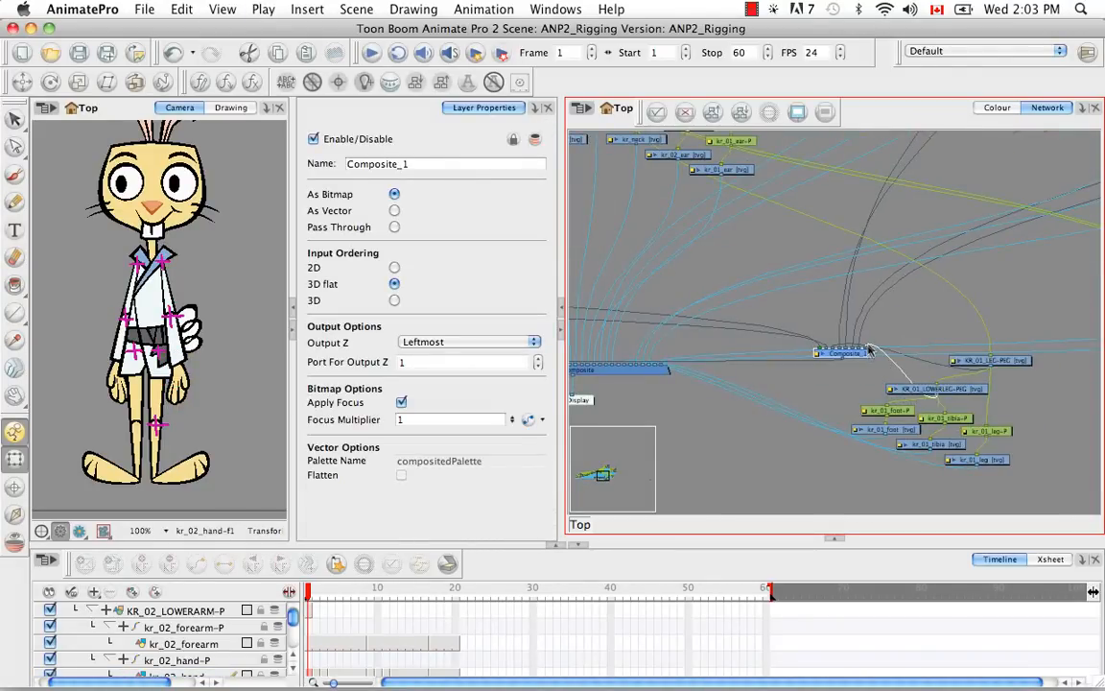
Select the eyebrow, eye, nose and mouth modules and move them away from the rest of the network.
{"action": "left_click_drag", "start_coordinate": [229, 244], "coordinate": [220, 396]}
{"action": "left_click", "coordinate": [804, 308]}
{"action": "left_click_drag", "start_coordinate": [739, 161], "coordinate": [876, 278]}
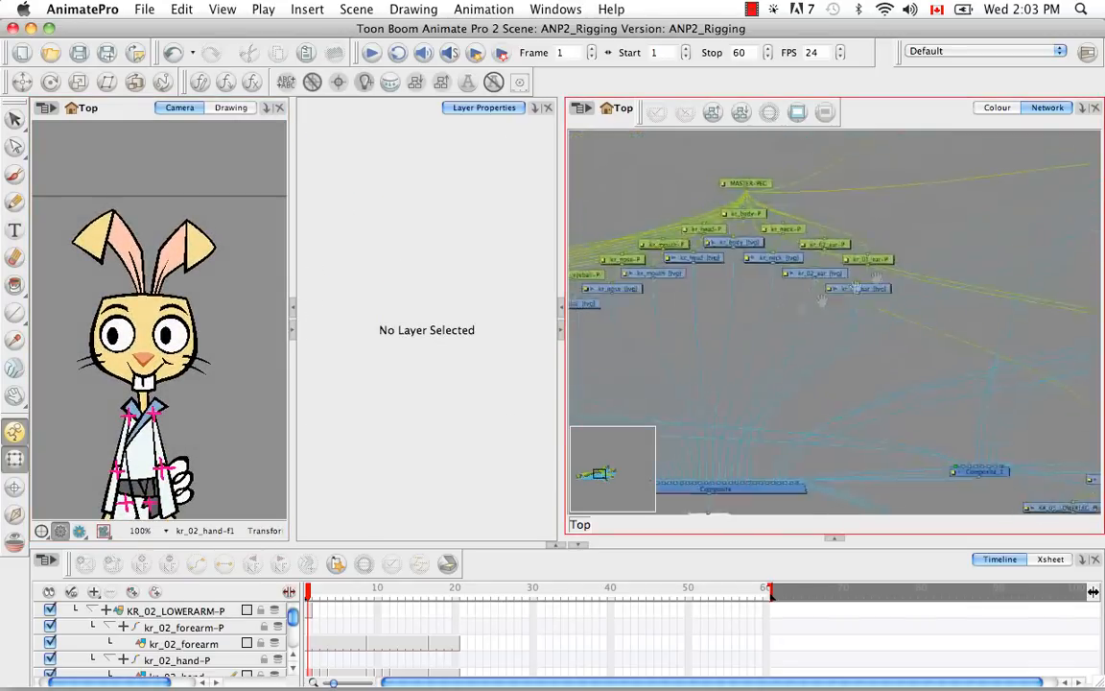
{"action": "scroll", "coordinate": [823, 292], "scroll_direction": "down", "scroll_amount": 8}
{"action": "scroll", "coordinate": [730, 291], "scroll_direction": "up", "scroll_amount": 10}
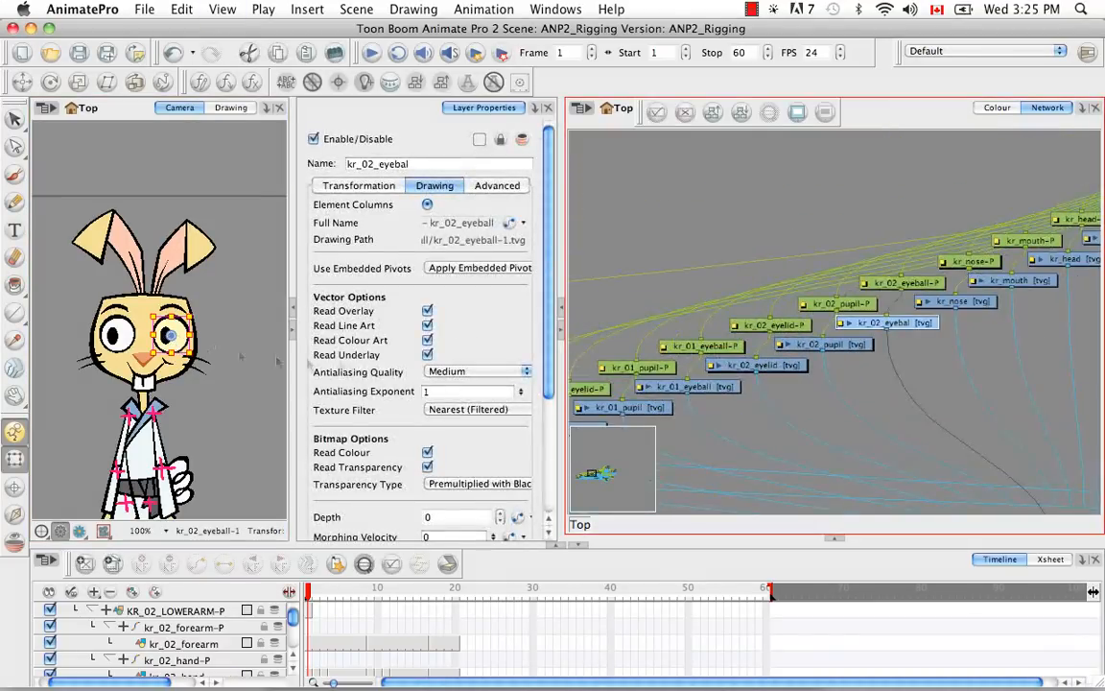
{"action": "left_click", "coordinate": [779, 222]}
{"action": "key", "text": "super+minus"}
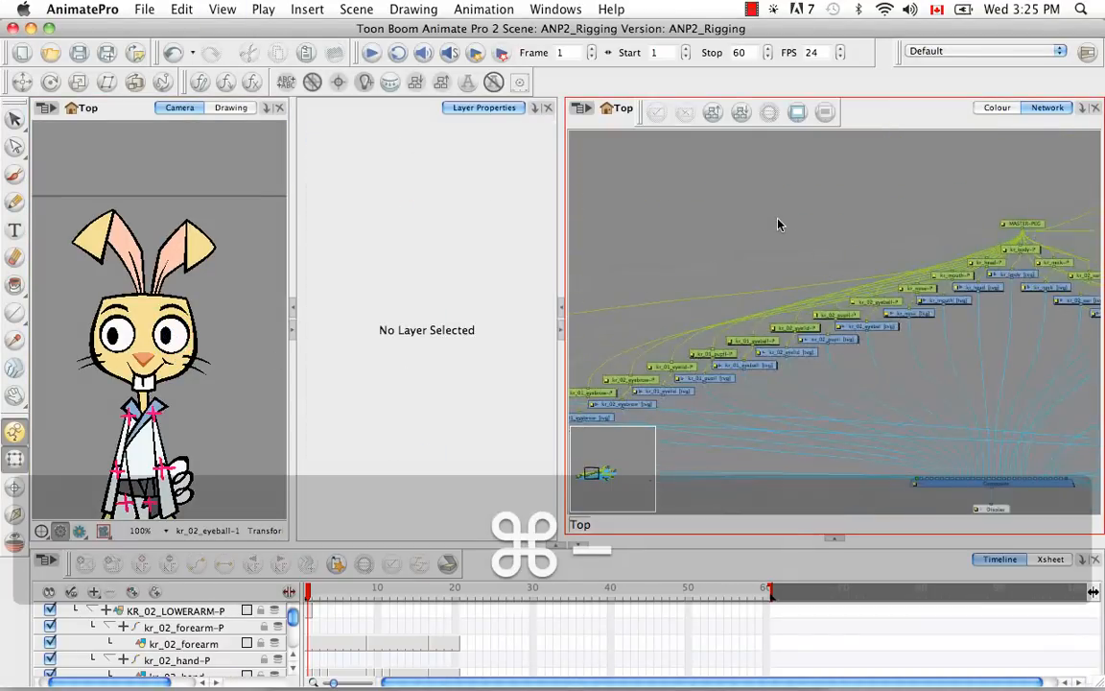
{"action": "key", "text": "space"}
{"action": "left_click_drag", "start_coordinate": [640, 248], "coordinate": [661, 225]}
{"action": "left_click_drag", "start_coordinate": [596, 170], "coordinate": [875, 223]}
{"action": "key", "text": "space"}
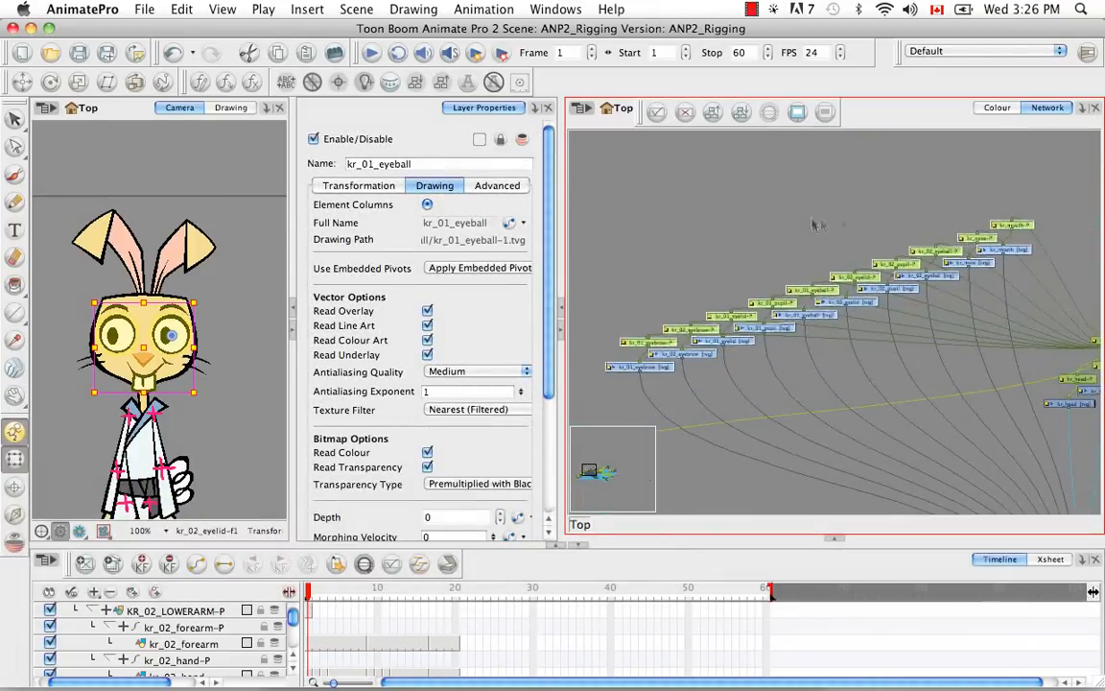
Add a new drawing module and place it near the eye modules.
{"action": "left_click", "coordinate": [780, 238]}
{"action": "key", "text": "super+r"}
{"action": "key", "text": "super+equal"}
{"action": "key", "text": "space"}
{"action": "left_click_drag", "start_coordinate": [677, 338], "coordinate": [822, 345]}
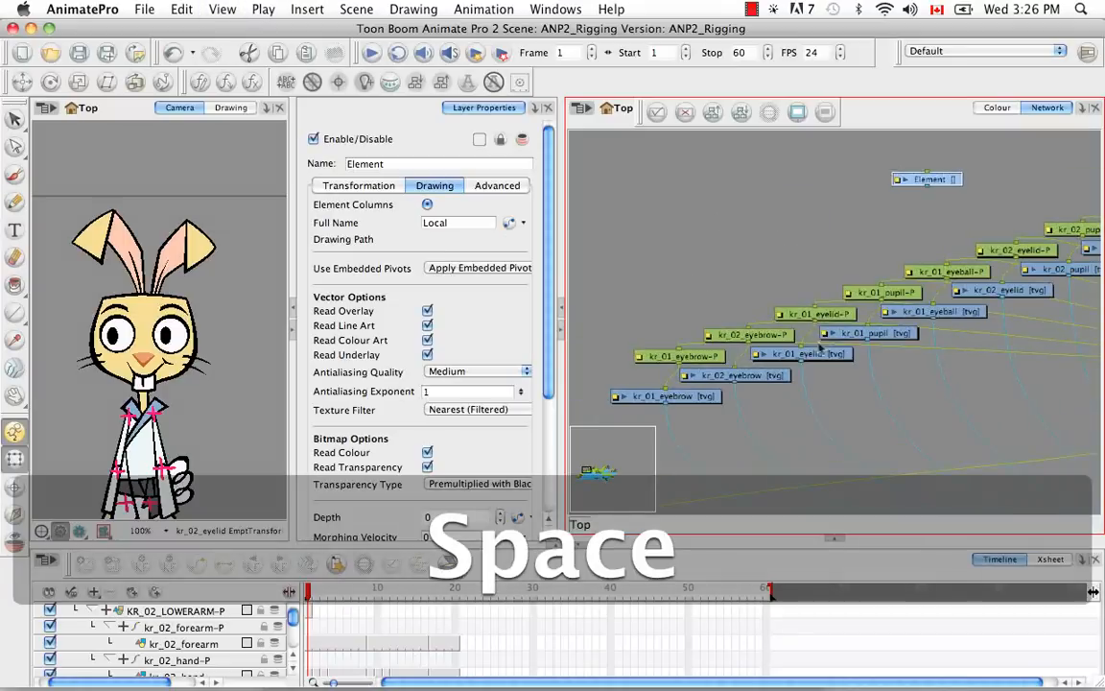
{"action": "left_click_drag", "start_coordinate": [926, 182], "coordinate": [870, 206]}
{"action": "left_click_drag", "start_coordinate": [869, 205], "coordinate": [692, 253]}
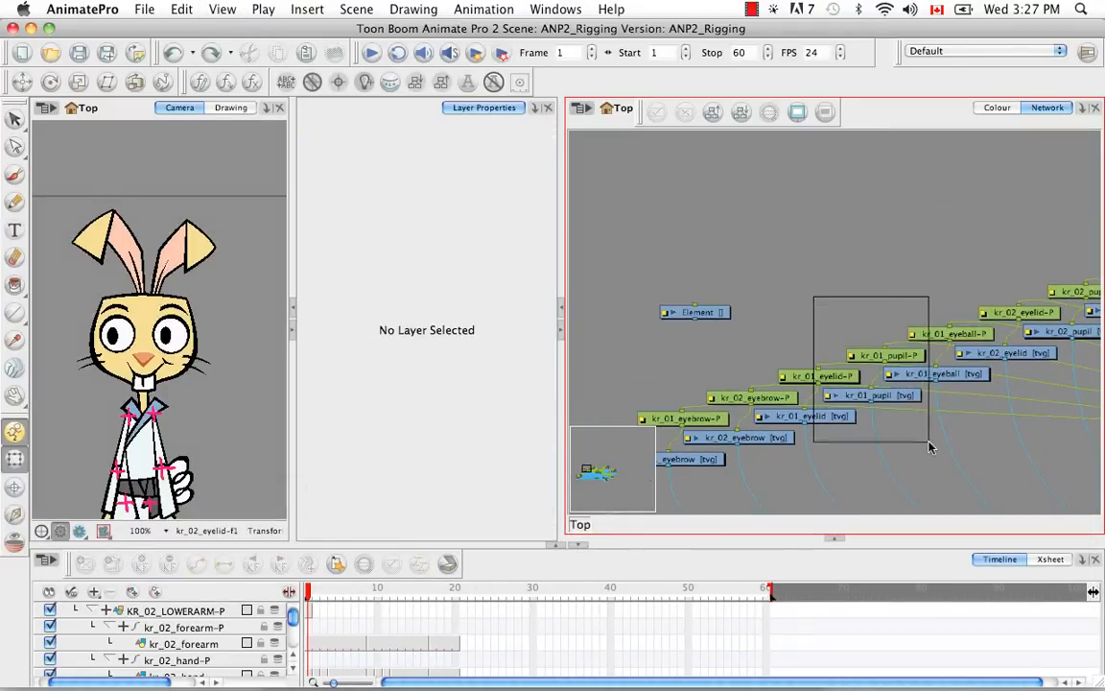
Separate the kr_01 eyelid, pupil and eyeball modules from the other face parts and connect their pegs under the new drawing module.
{"action": "left_click_drag", "start_coordinate": [928, 445], "coordinate": [931, 445]}
{"action": "left_click_drag", "start_coordinate": [888, 394], "coordinate": [851, 273]}
{"action": "left_click_drag", "start_coordinate": [716, 314], "coordinate": [808, 195]}
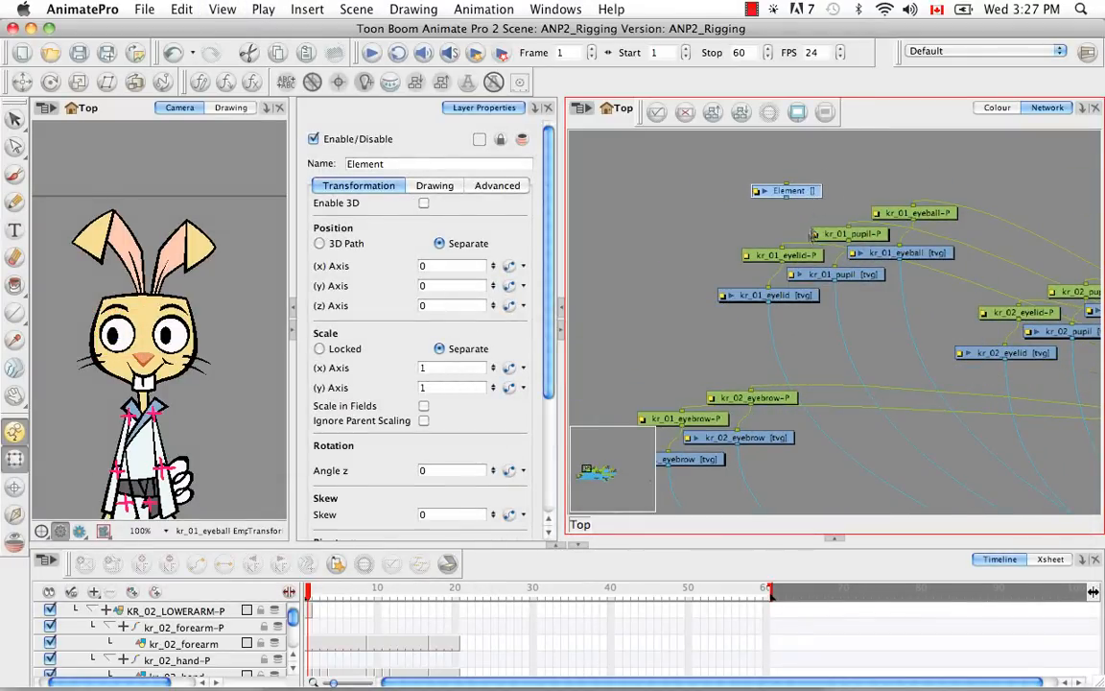
{"action": "left_click_drag", "start_coordinate": [998, 271], "coordinate": [837, 167]}
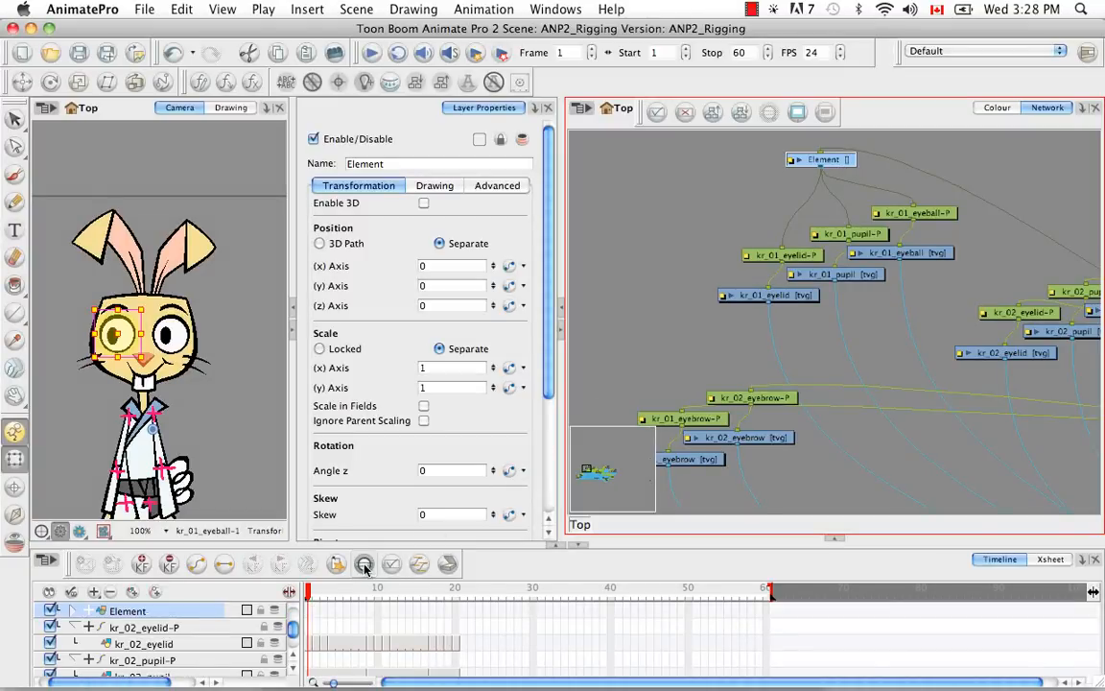
Create an empty drawing on the new Element layer above the kr_01 eye parts and rename the layer KR_01_EYE-PEG.
{"action": "left_click", "coordinate": [74, 611]}
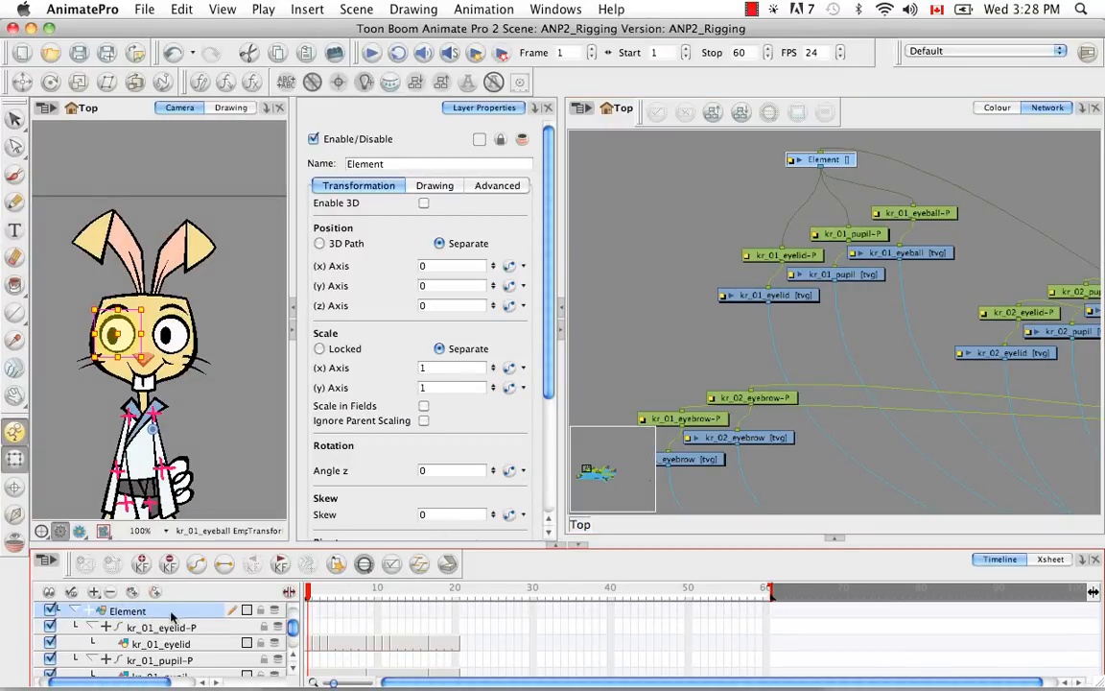
{"action": "left_click", "coordinate": [437, 186]}
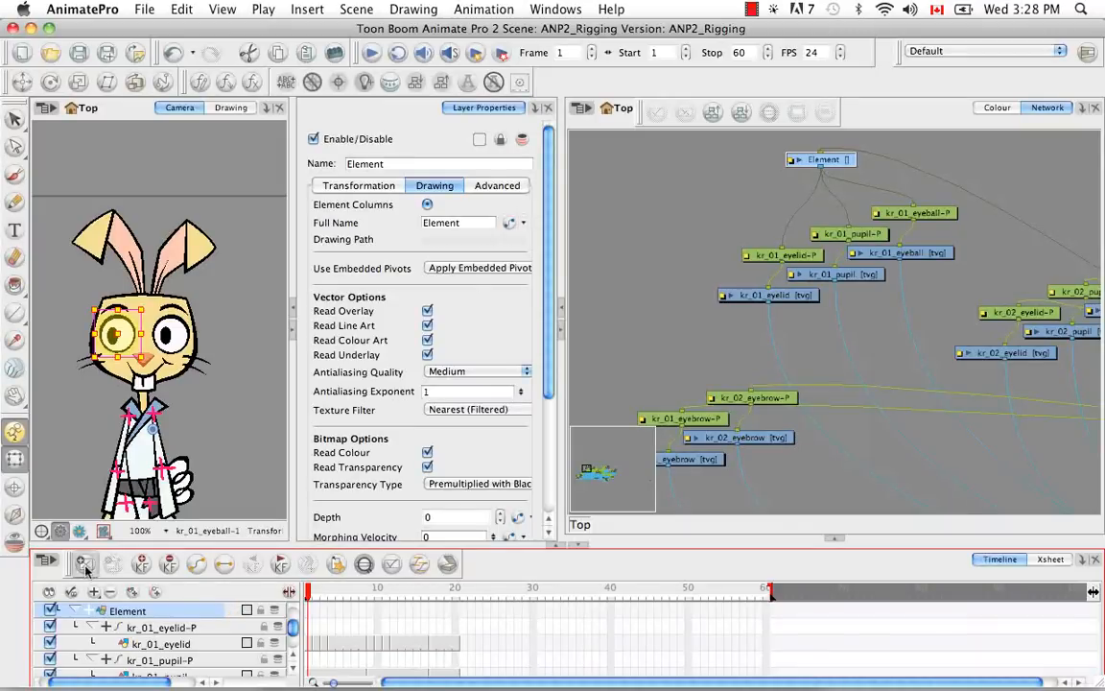
{"action": "left_click_drag", "start_coordinate": [388, 164], "coordinate": [329, 147]}
{"action": "key", "text": "BackSpace"}
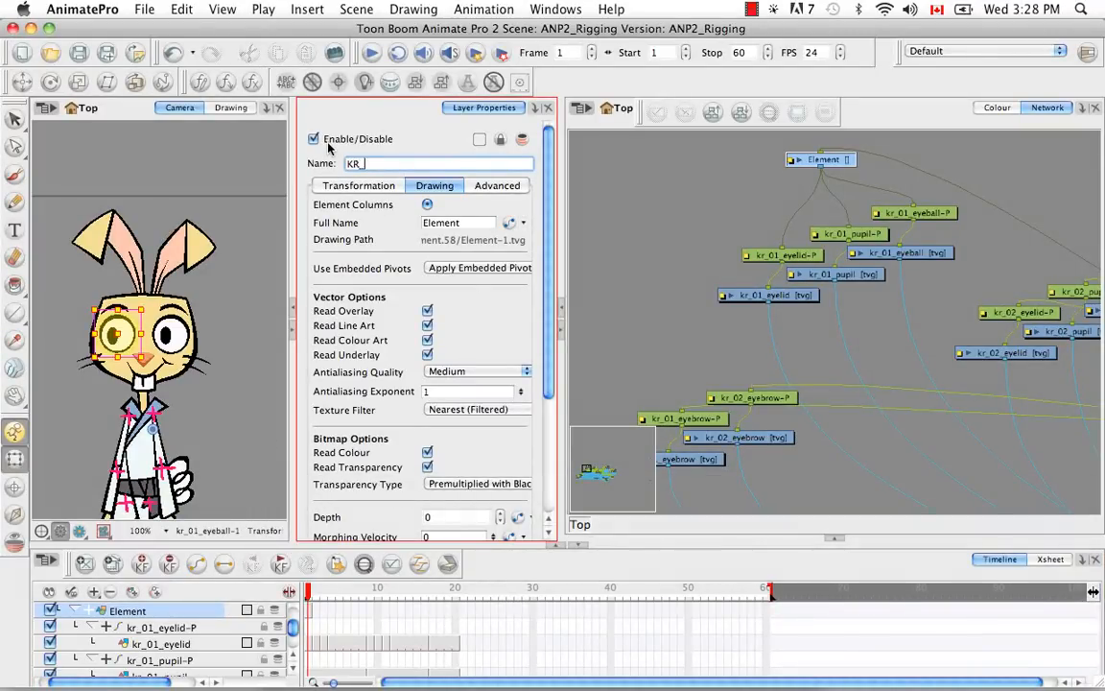
{"action": "key", "text": "Return"}
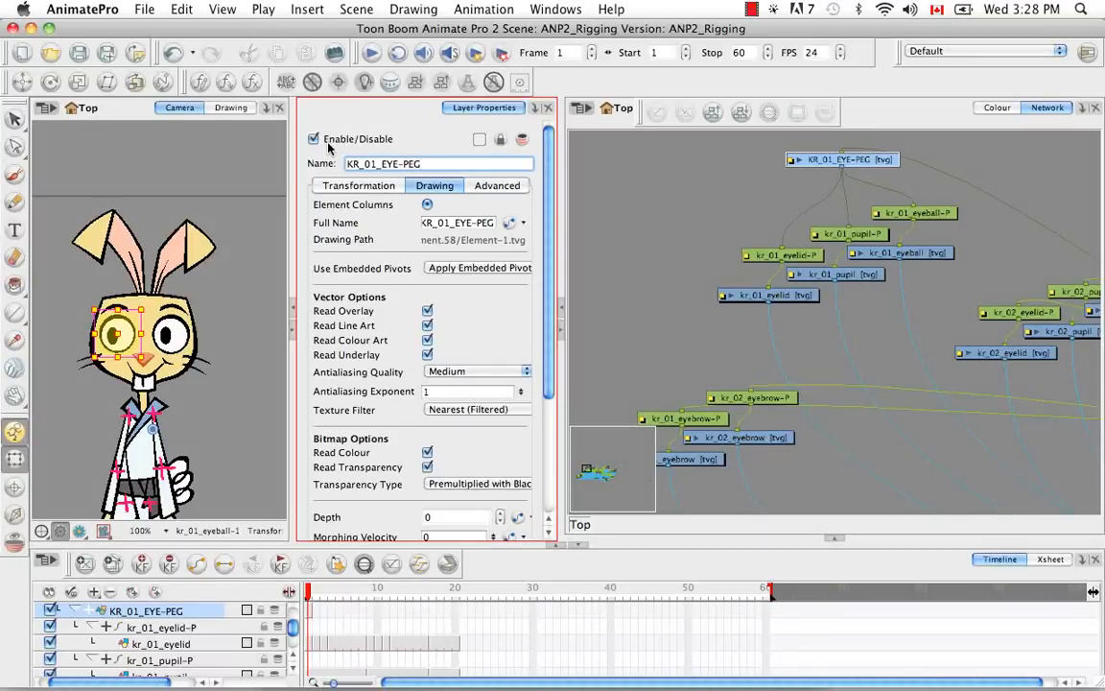
Copy the kr_01_eyelid drawing and paste it onto KR_01_EYE-PEG with Paste Special set to Update Drawing Pivot.
{"action": "left_click", "coordinate": [619, 240]}
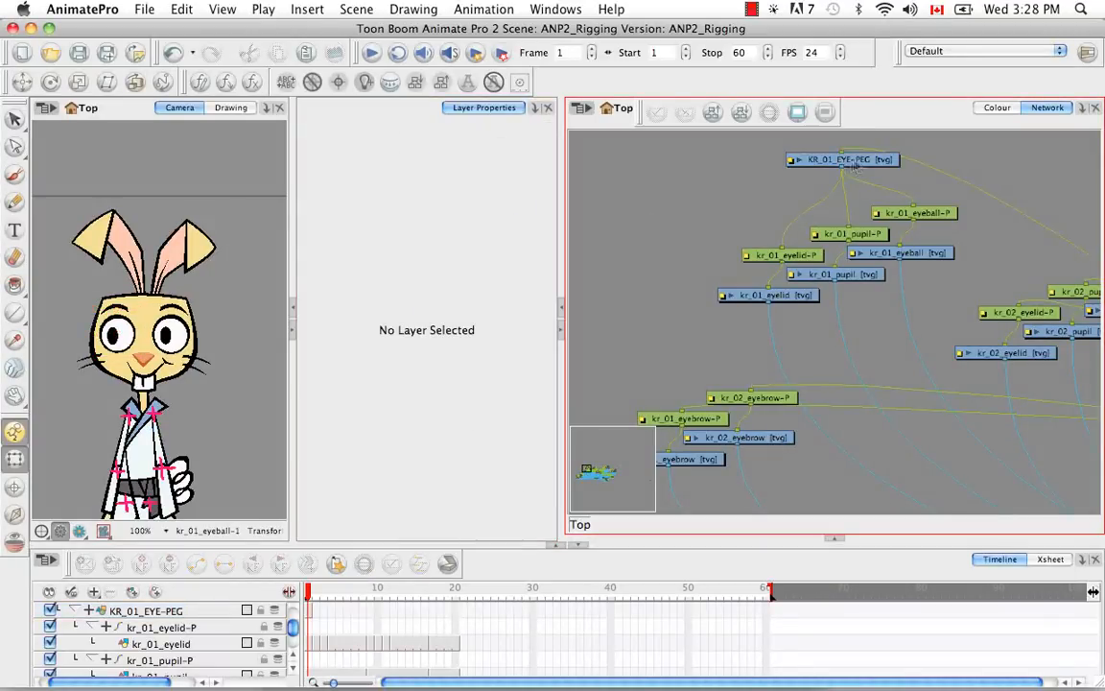
{"action": "left_click", "coordinate": [860, 166]}
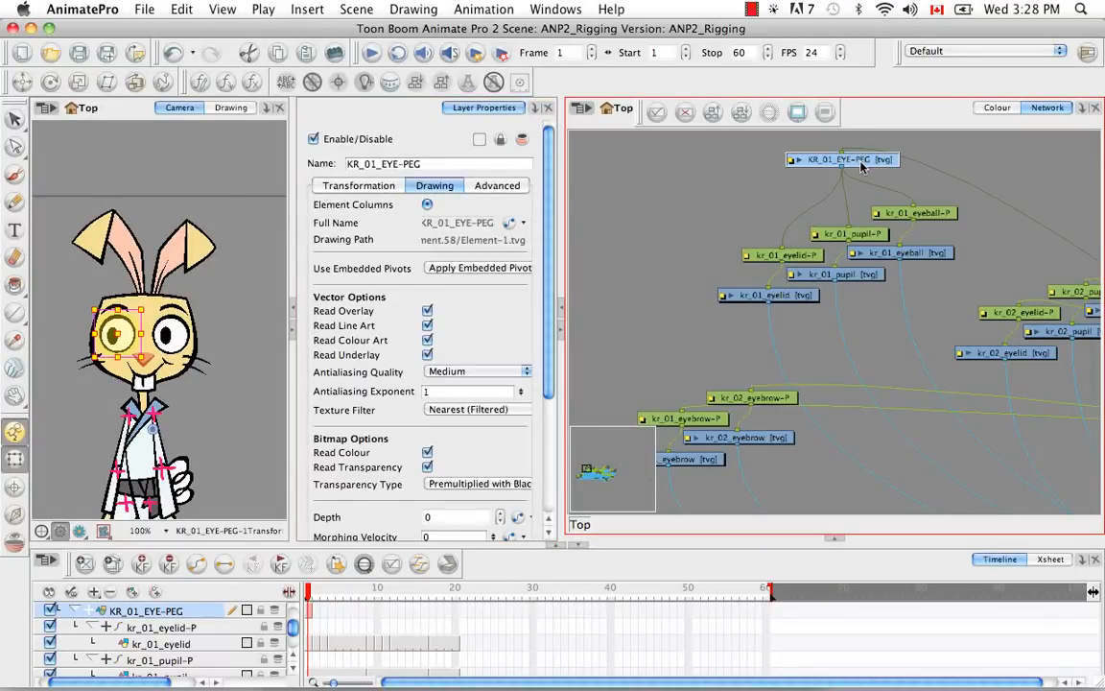
{"action": "left_click", "coordinate": [773, 295]}
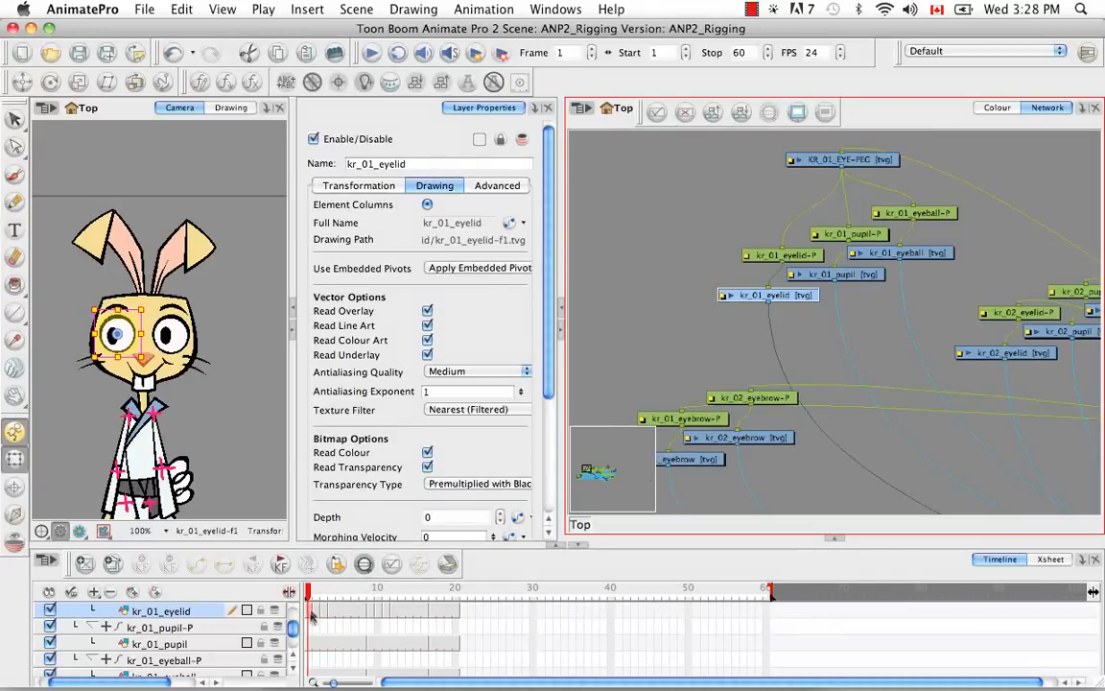
{"action": "right_click", "coordinate": [310, 618]}
{"action": "left_click", "coordinate": [349, 480]}
{"action": "left_click", "coordinate": [842, 163]}
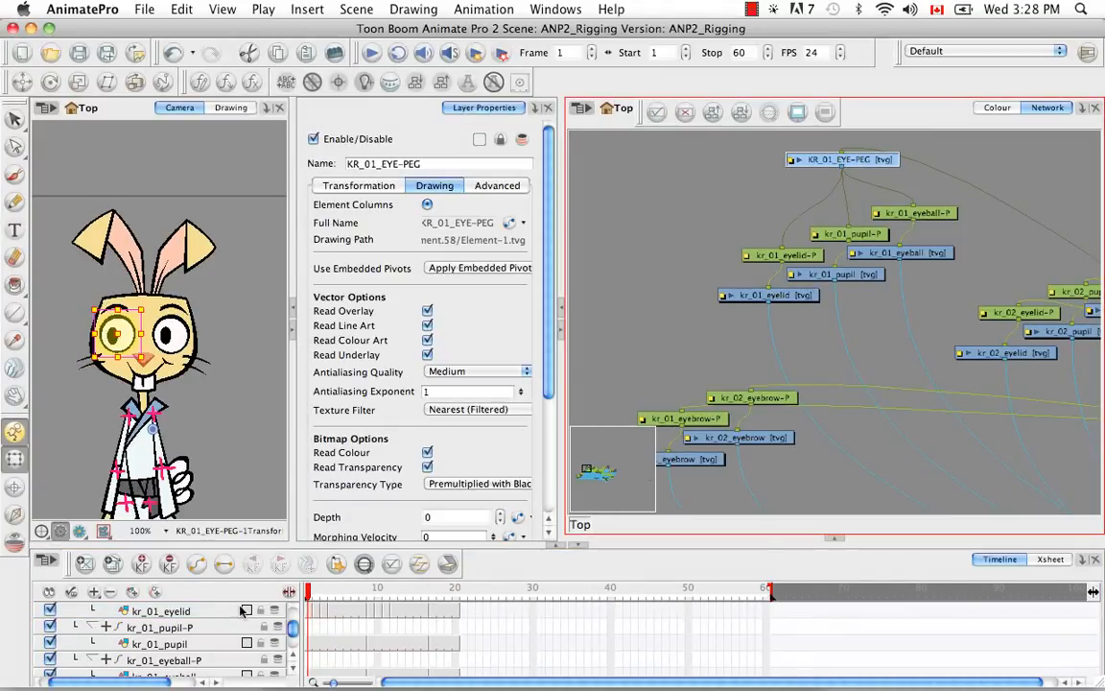
{"action": "left_click", "coordinate": [365, 564]}
{"action": "right_click", "coordinate": [309, 611]}
{"action": "left_click", "coordinate": [364, 478]}
{"action": "left_click", "coordinate": [566, 56]}
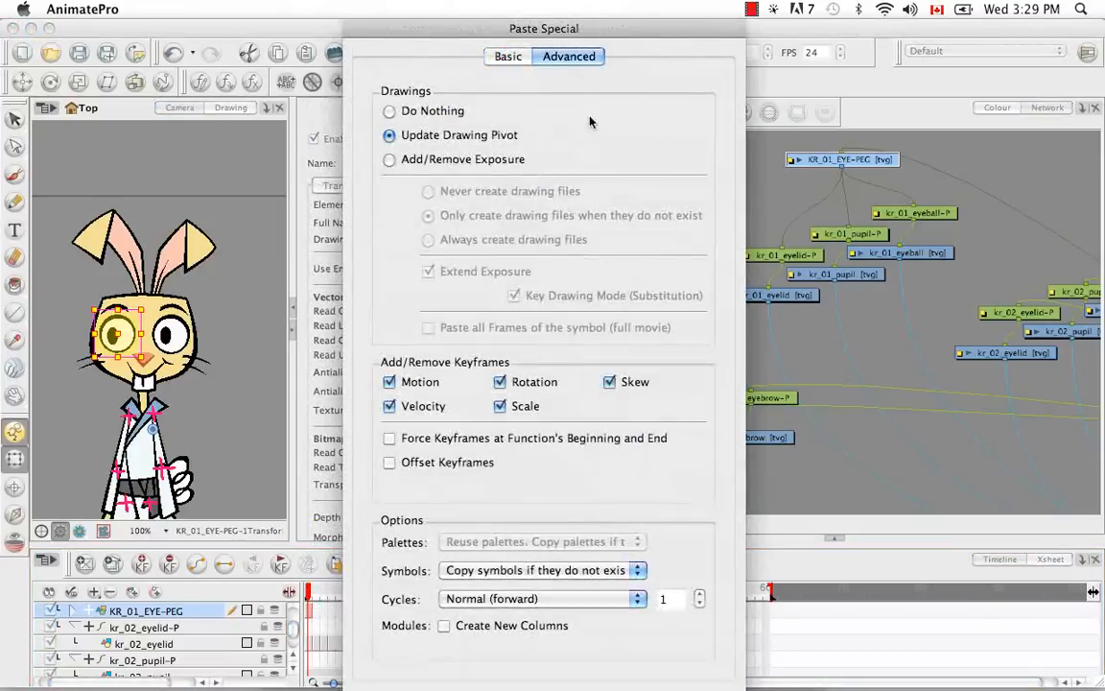
{"action": "key", "text": "Return"}
Place Composite_1 near KR_01_EYE-PEG, connect the peg layer to it, and brush a pink pivot cross on the first eye.
{"action": "left_click", "coordinate": [16, 171]}
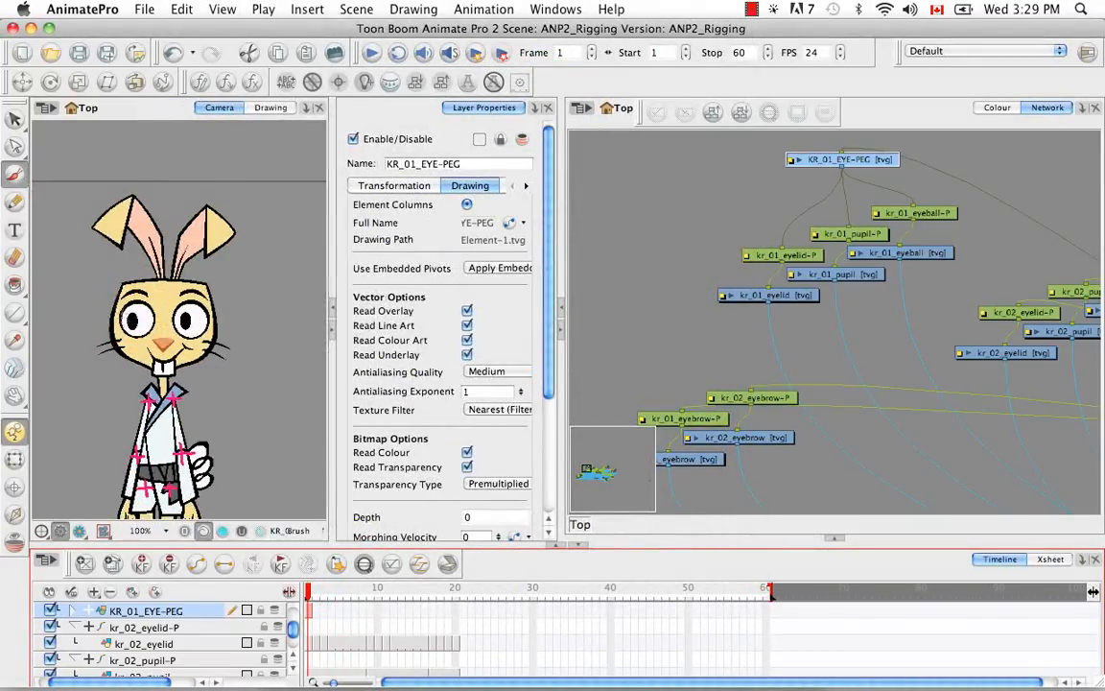
{"action": "key", "text": "2"}
{"action": "key", "text": "1"}
{"action": "left_click", "coordinate": [150, 112]}
{"action": "key", "text": "2"}
{"action": "key", "text": "2"}
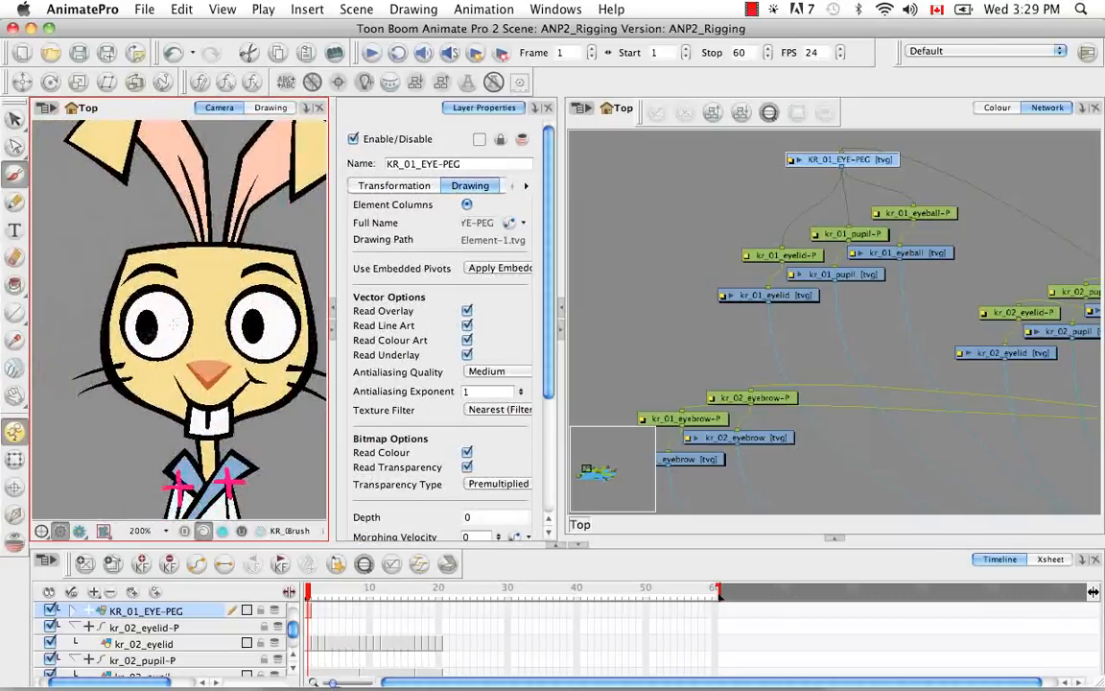
{"action": "left_click", "coordinate": [814, 331]}
{"action": "key", "text": "1"}
{"action": "key", "text": "1"}
{"action": "key", "text": "1"}
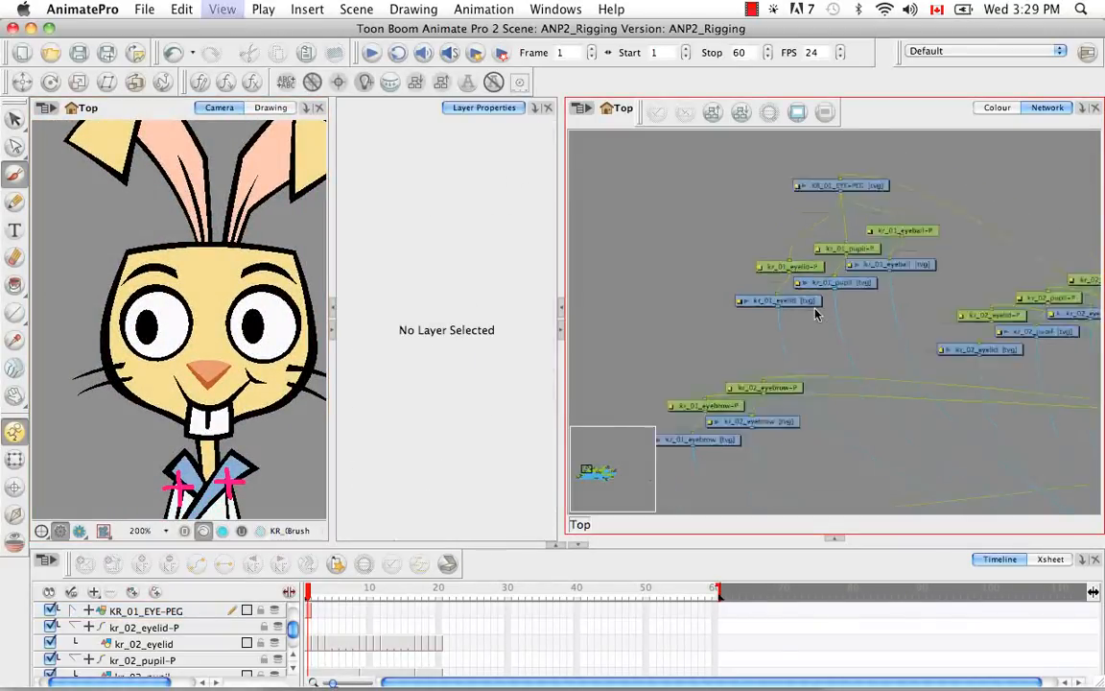
{"action": "left_click_drag", "start_coordinate": [906, 370], "coordinate": [786, 320]}
{"action": "left_click_drag", "start_coordinate": [977, 414], "coordinate": [670, 288]}
{"action": "scroll", "coordinate": [720, 221], "scroll_direction": "up", "scroll_amount": 5}
{"action": "left_click_drag", "start_coordinate": [827, 292], "coordinate": [918, 263]}
Select and delete a stray brush stroke at the first eye's pivot cross.
{"action": "left_click", "coordinate": [14, 119]}
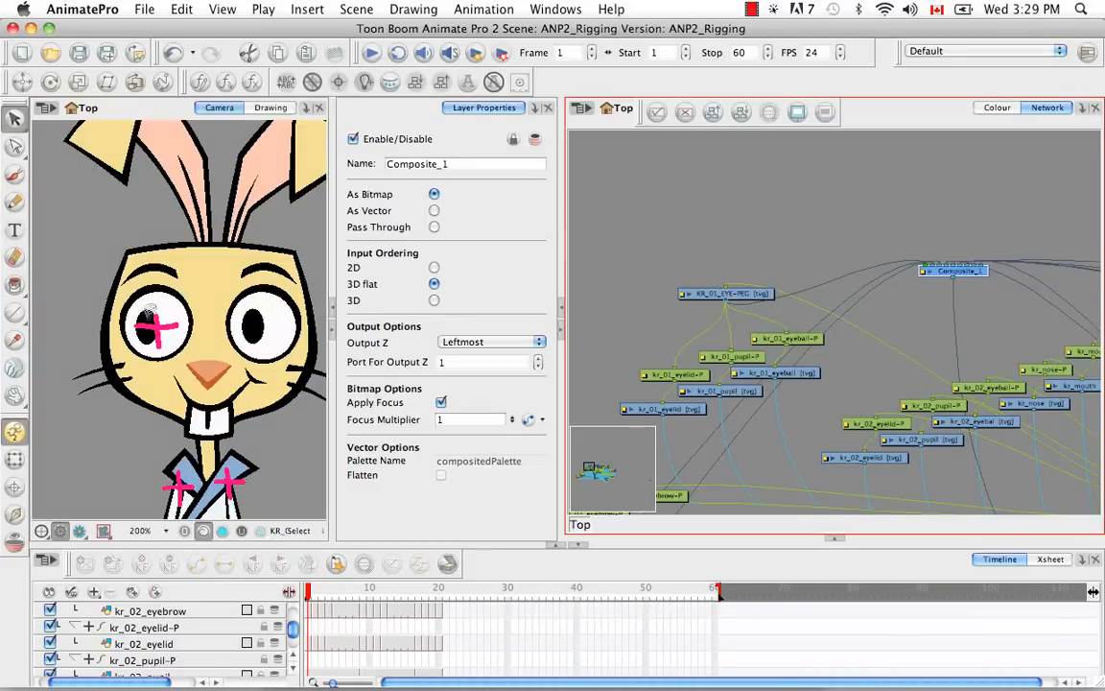
{"action": "left_click", "coordinate": [147, 328]}
{"action": "key", "text": "Delete"}
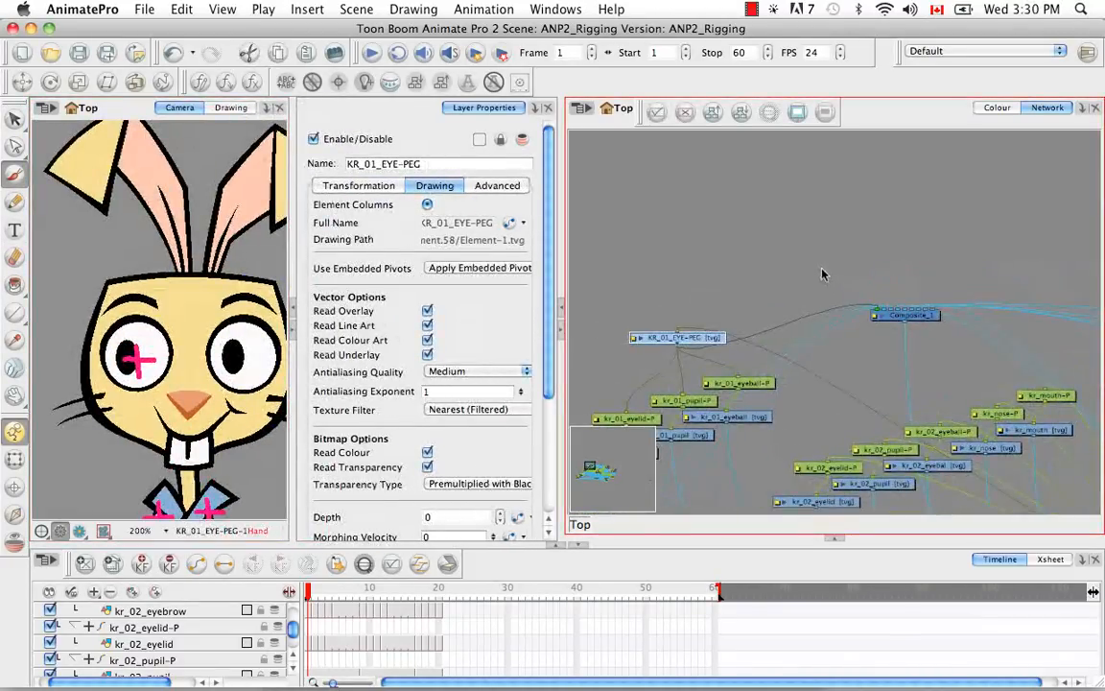
Add a new drawing module and move the kr_02 eyelid, pupil and eyeball modules with their pegs above Composite_1.
{"action": "key", "text": "super+p"}
{"action": "key", "text": "super+z"}
{"action": "key", "text": "super+r"}
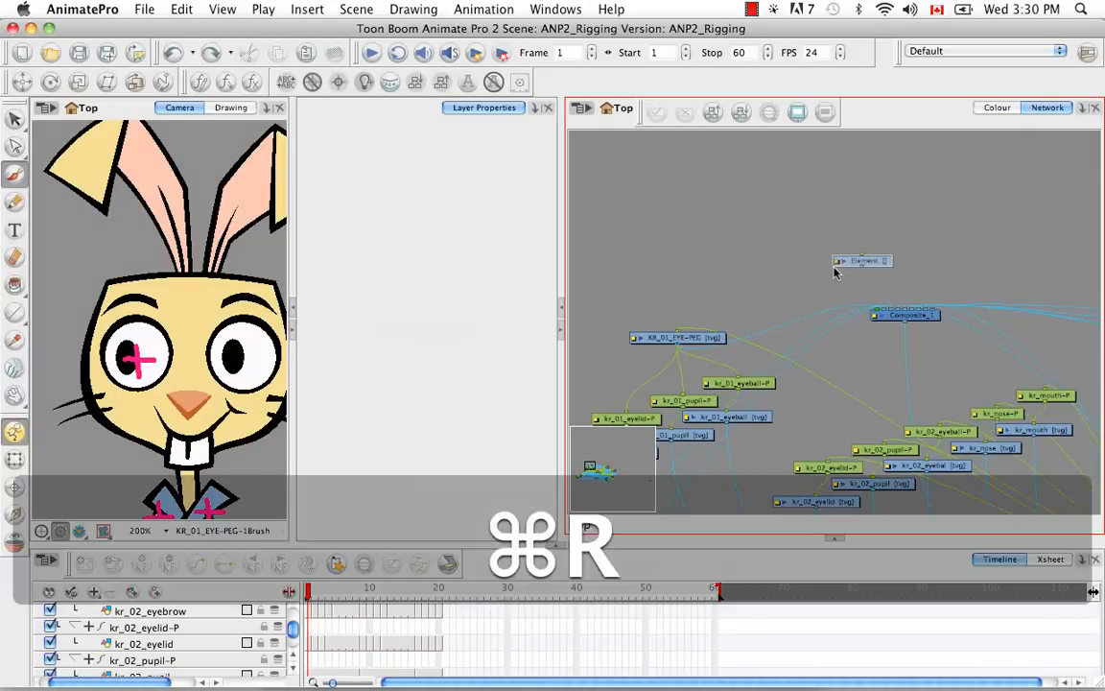
{"action": "key", "text": "space"}
{"action": "left_click_drag", "start_coordinate": [833, 375], "coordinate": [941, 201]}
{"action": "key", "text": "space"}
{"action": "left_click_drag", "start_coordinate": [886, 258], "coordinate": [809, 368]}
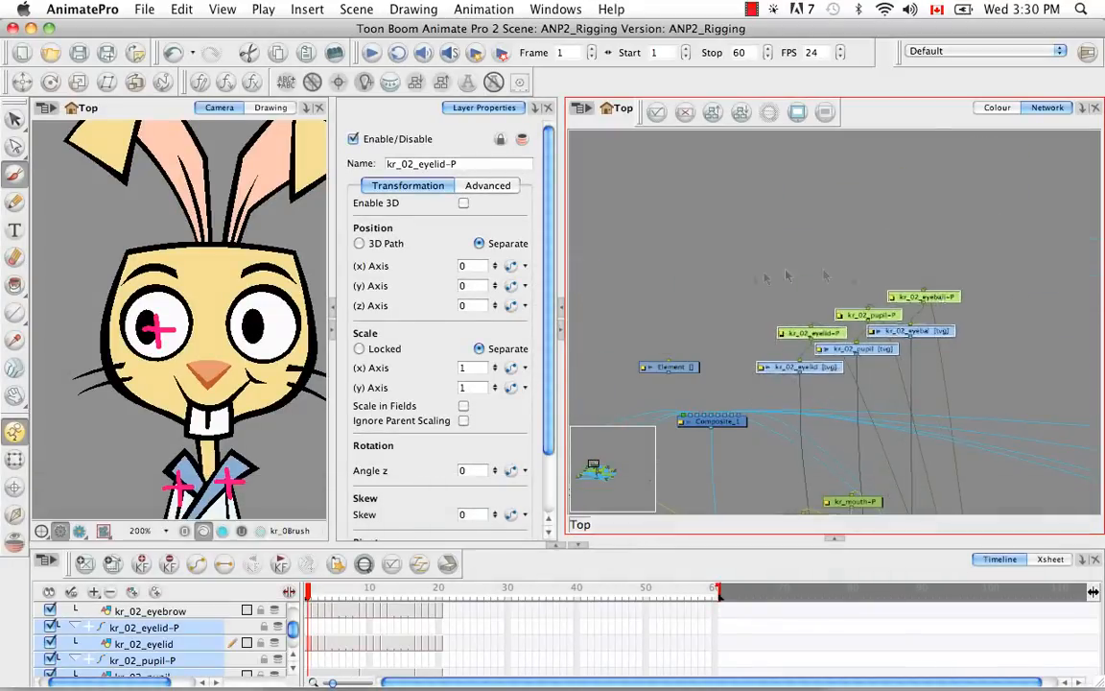
Place the new drawing module above the kr_02 eye modules and connect the eyelid, pupil and eyeball pegs under it.
{"action": "left_click", "coordinate": [737, 380]}
{"action": "left_click_drag", "start_coordinate": [692, 370], "coordinate": [773, 389]}
{"action": "key", "text": "alt"}
{"action": "left_click_drag", "start_coordinate": [904, 386], "coordinate": [779, 235]}
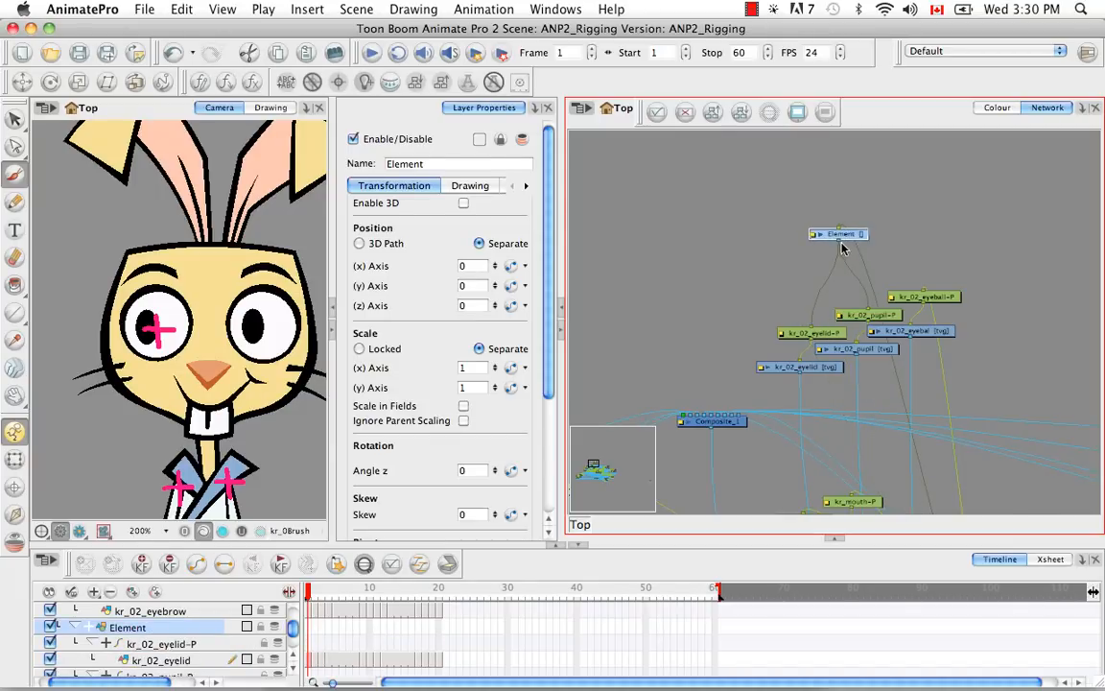
Create an empty drawing on the Element layer above the kr_02 eye parts and rename the layer KR_02_EYE-PEG.
{"action": "left_click", "coordinate": [466, 186]}
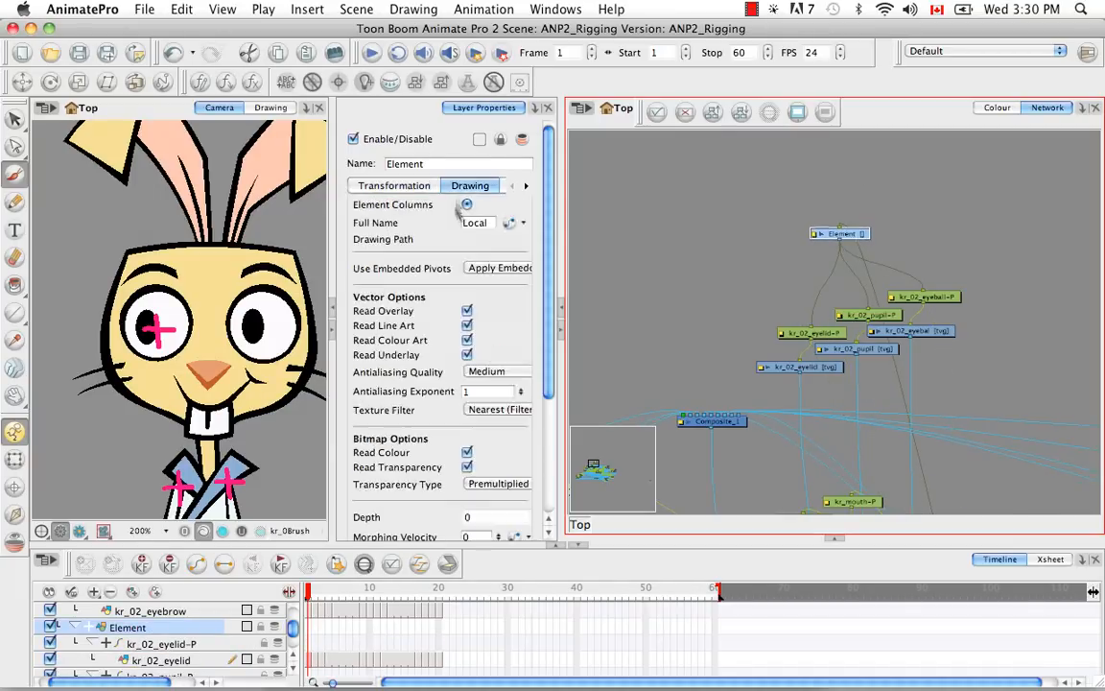
{"action": "left_click", "coordinate": [74, 627]}
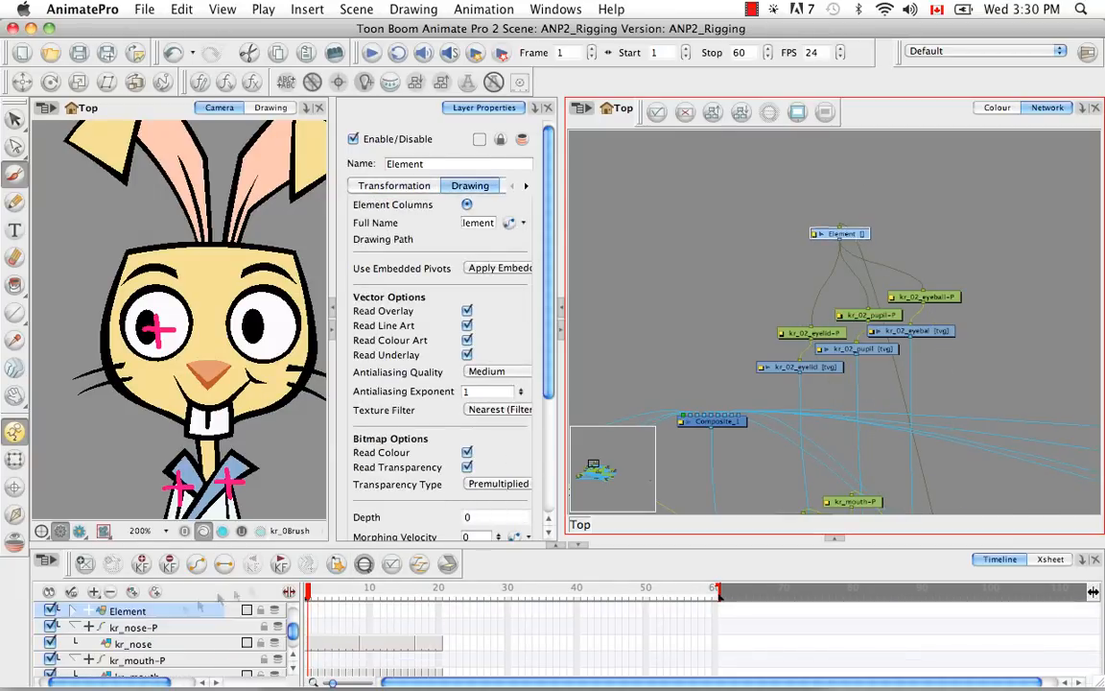
{"action": "left_click", "coordinate": [76, 610]}
{"action": "left_click", "coordinate": [387, 163]}
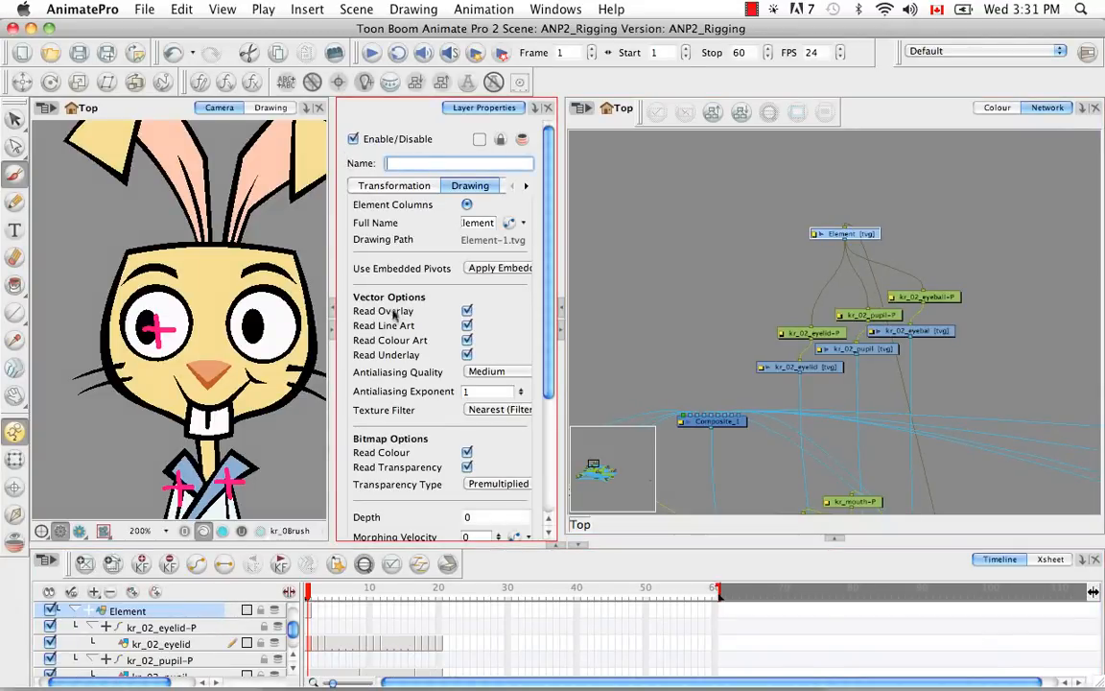
{"action": "type", "text": "KR_02_EYE-PEG"}
{"action": "key", "text": "Return"}
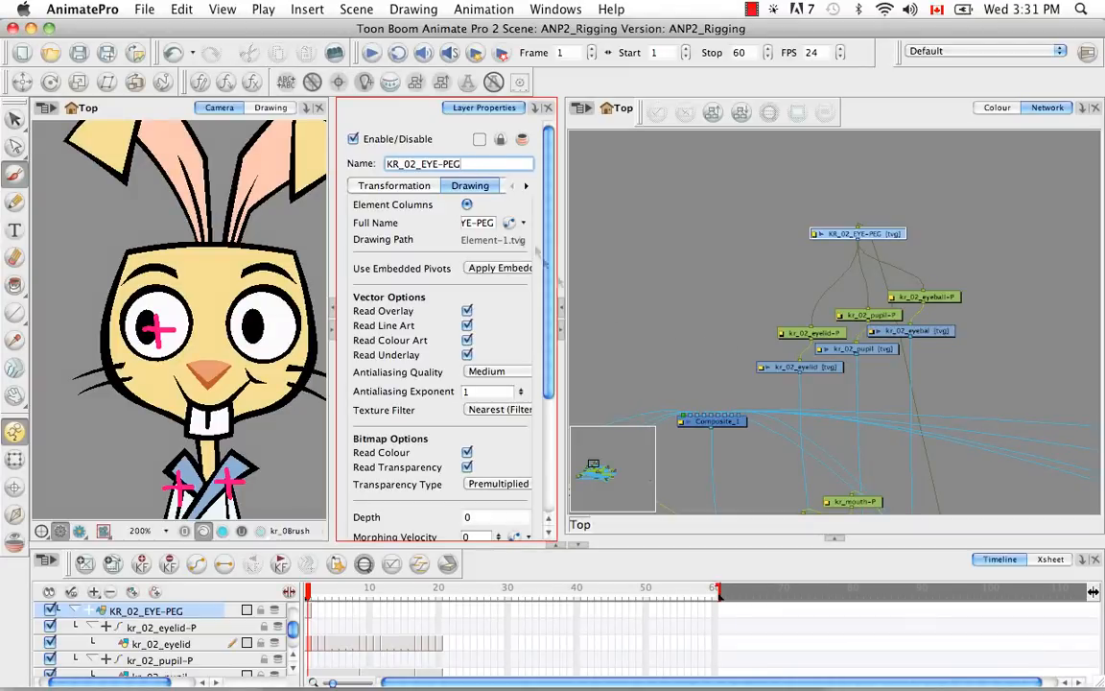
Copy the kr_02_eyelid drawing and paste only its pivot onto KR_02_EYE-PEG using the advanced Paste Special options.
{"action": "scroll", "coordinate": [288, 611], "scroll_direction": "down", "scroll_amount": 2}
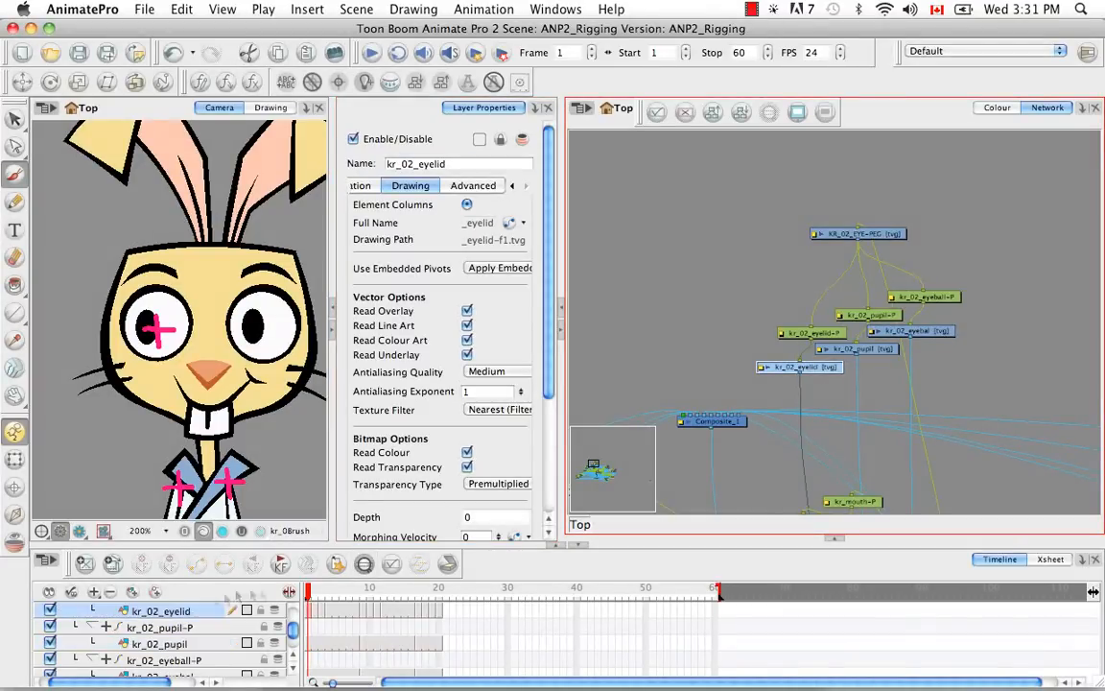
{"action": "right_click", "coordinate": [311, 610]}
{"action": "left_click", "coordinate": [333, 498]}
{"action": "left_click", "coordinate": [860, 234]}
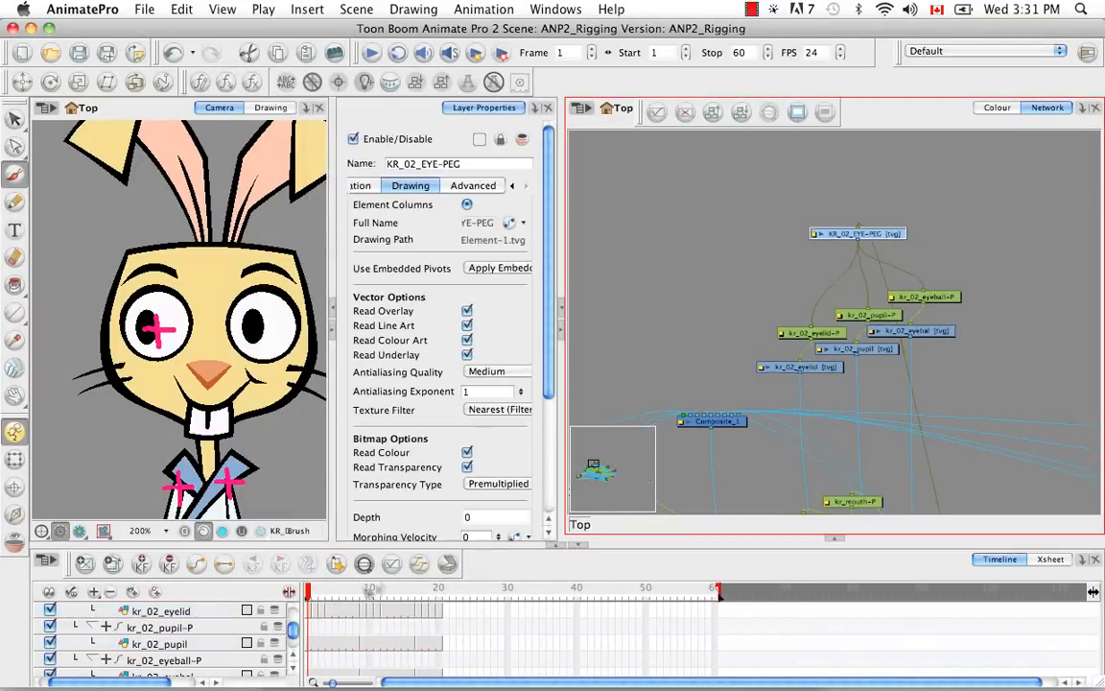
{"action": "right_click", "coordinate": [310, 610]}
{"action": "left_click", "coordinate": [347, 507]}
{"action": "left_click", "coordinate": [569, 55]}
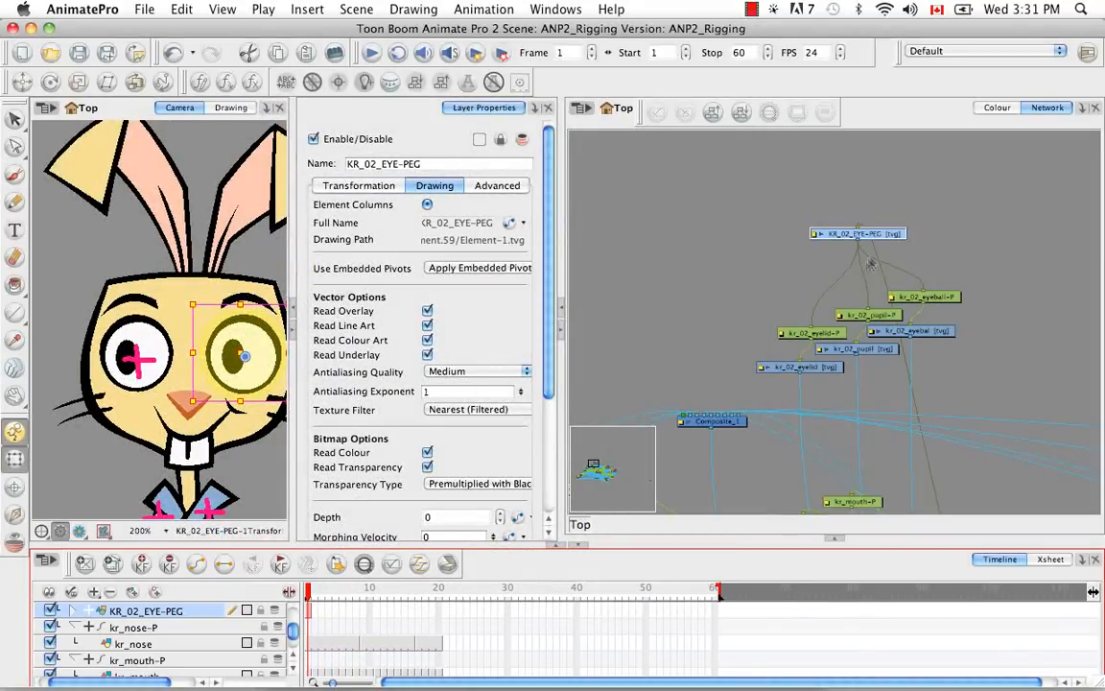
Connect KR_02_EYE-PEG to Composite_1 and brush a pink pivot cross on the second eye.
{"action": "left_click", "coordinate": [779, 235]}
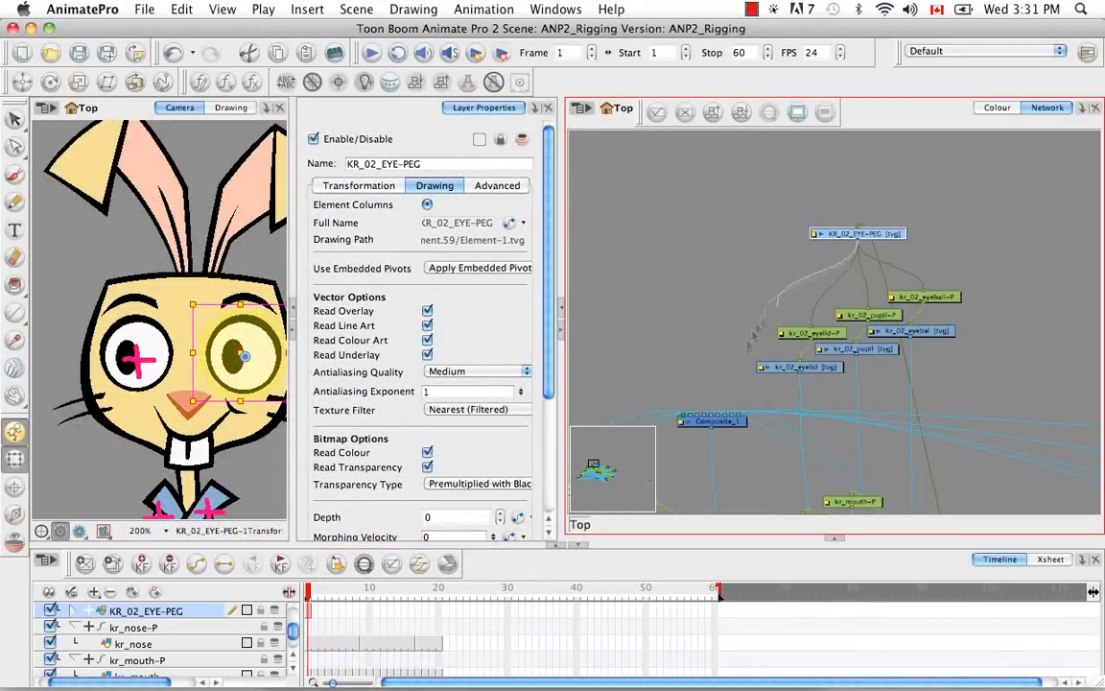
{"action": "key", "text": "alt+b"}
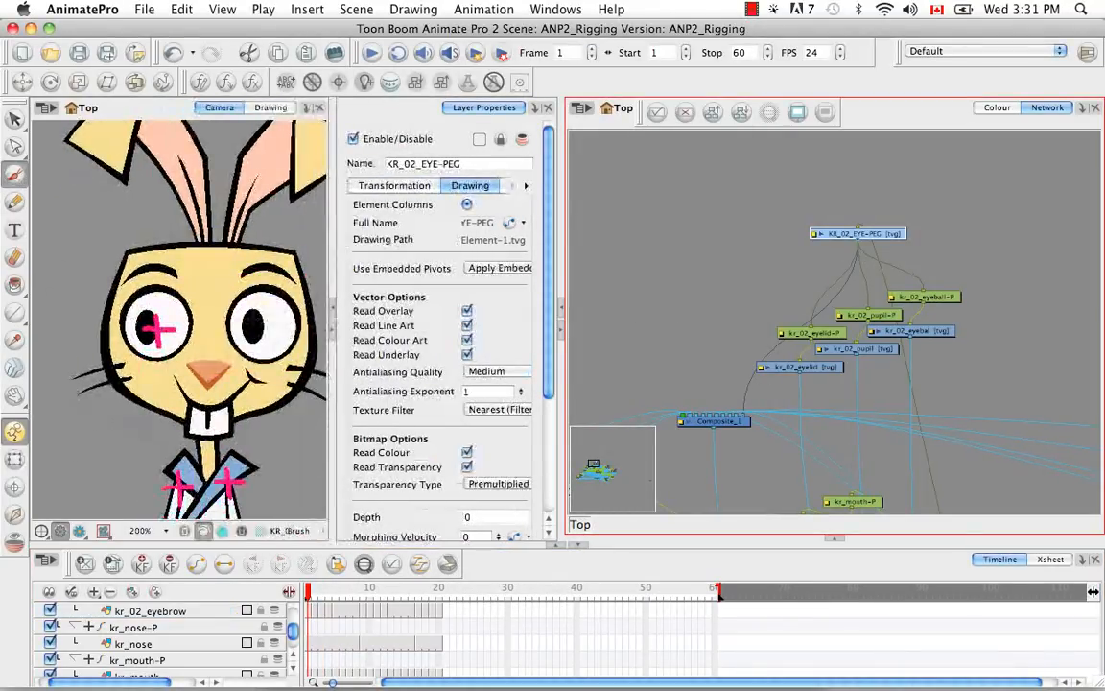
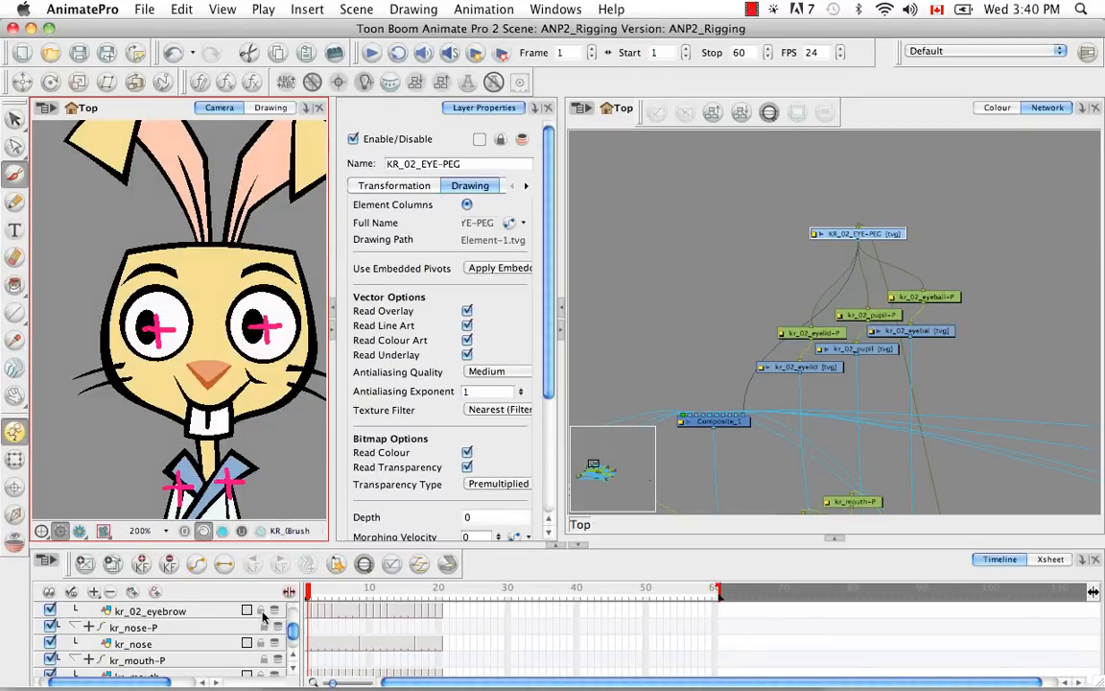
Examine the KR_01_EYE-PEG and KR_02_EYE-PEG layers in the timeline, collapsing and expanding the second eye's child layers.
{"action": "left_click_drag", "start_coordinate": [294, 632], "coordinate": [293, 617]}
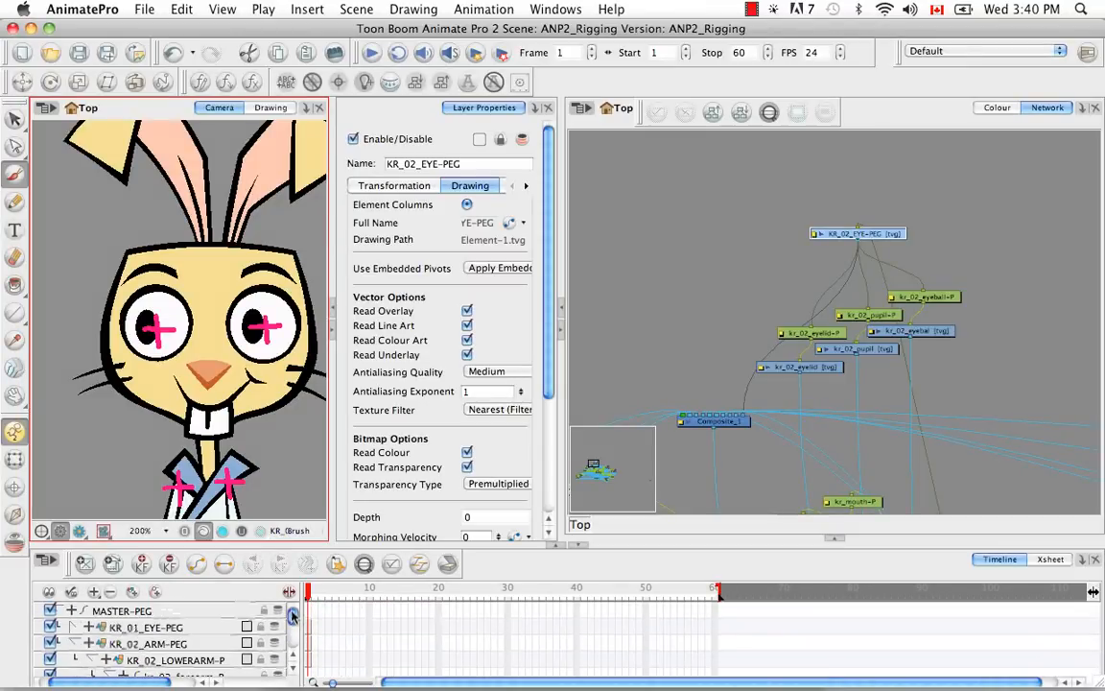
{"action": "left_click", "coordinate": [139, 628]}
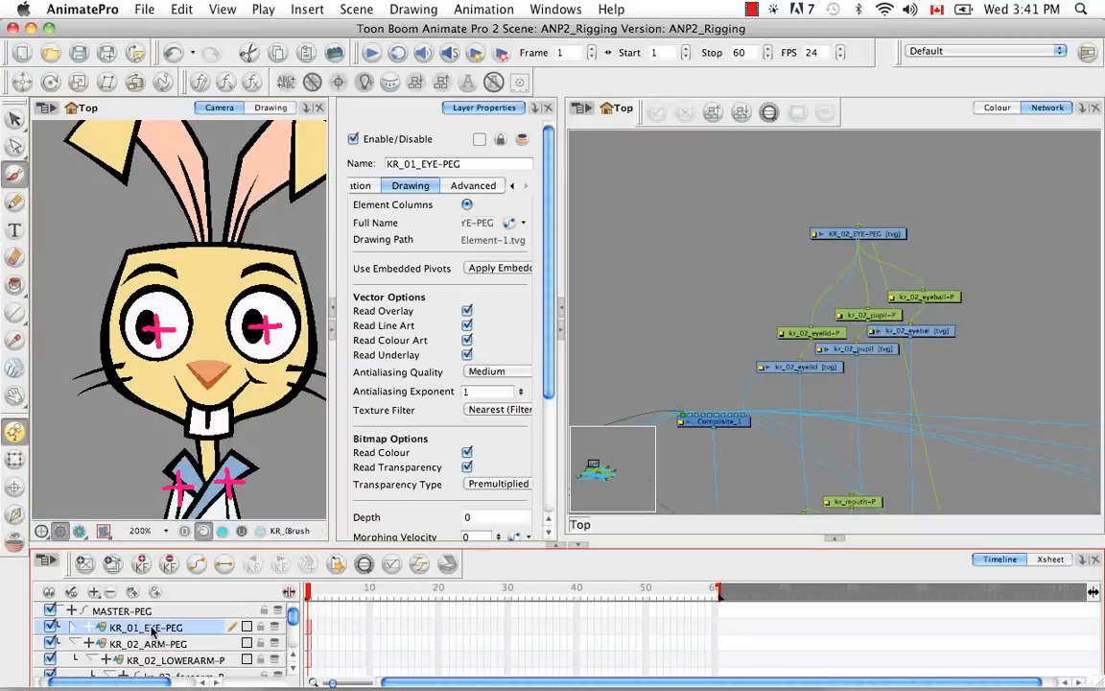
{"action": "left_click", "coordinate": [815, 233]}
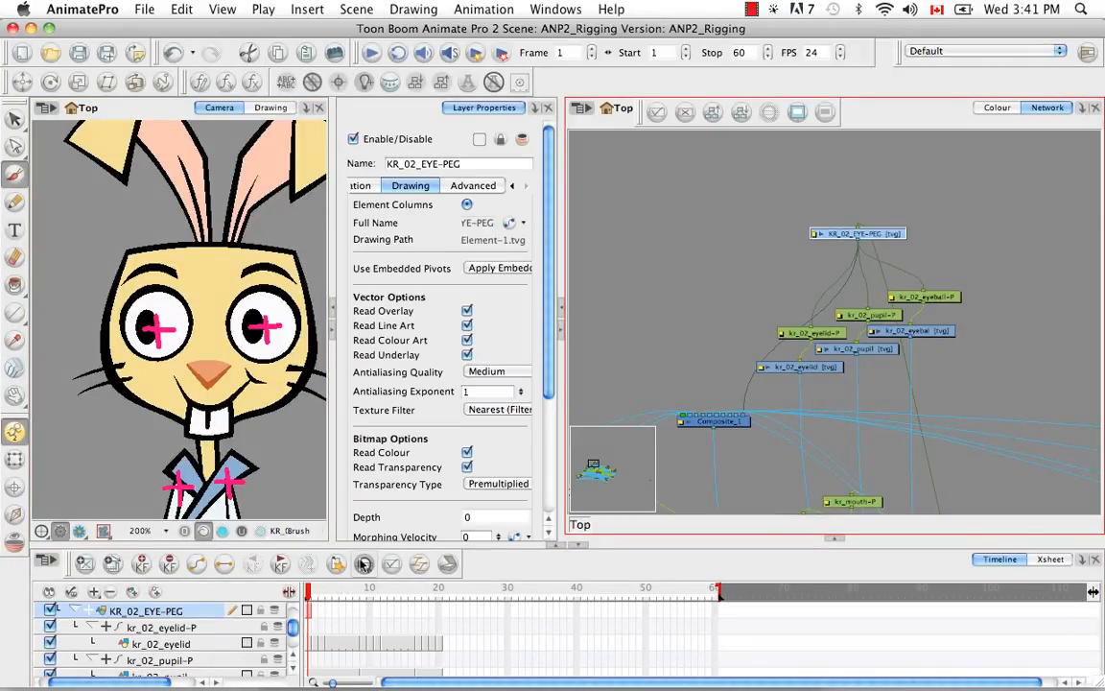
{"action": "left_click", "coordinate": [77, 611]}
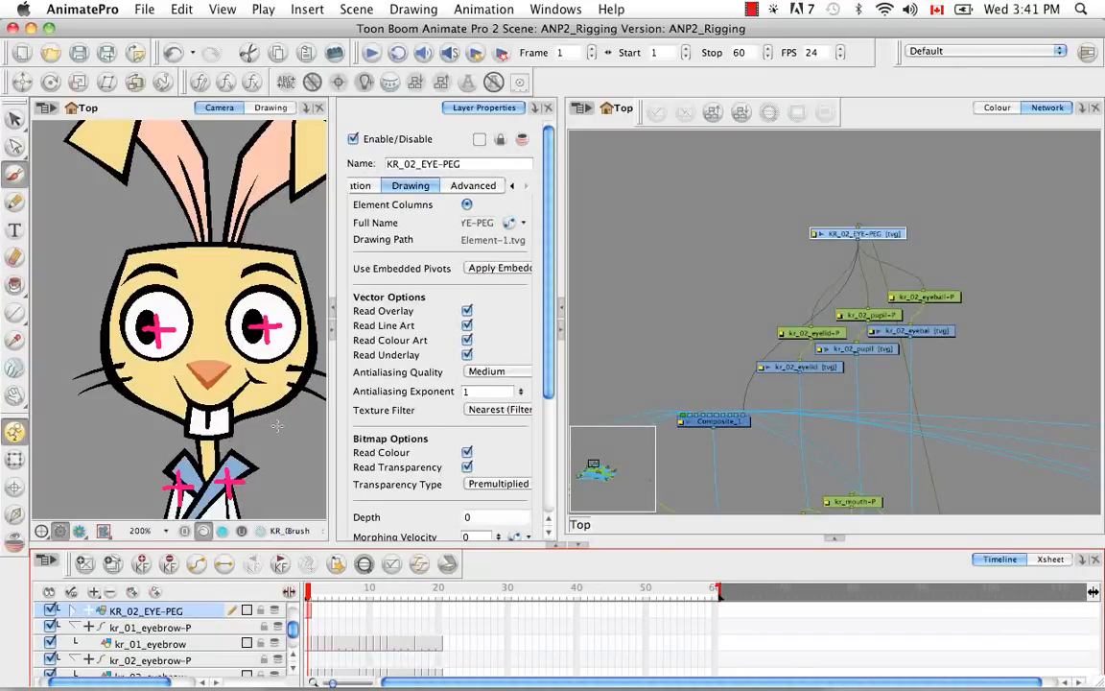
{"action": "left_click", "coordinate": [74, 611]}
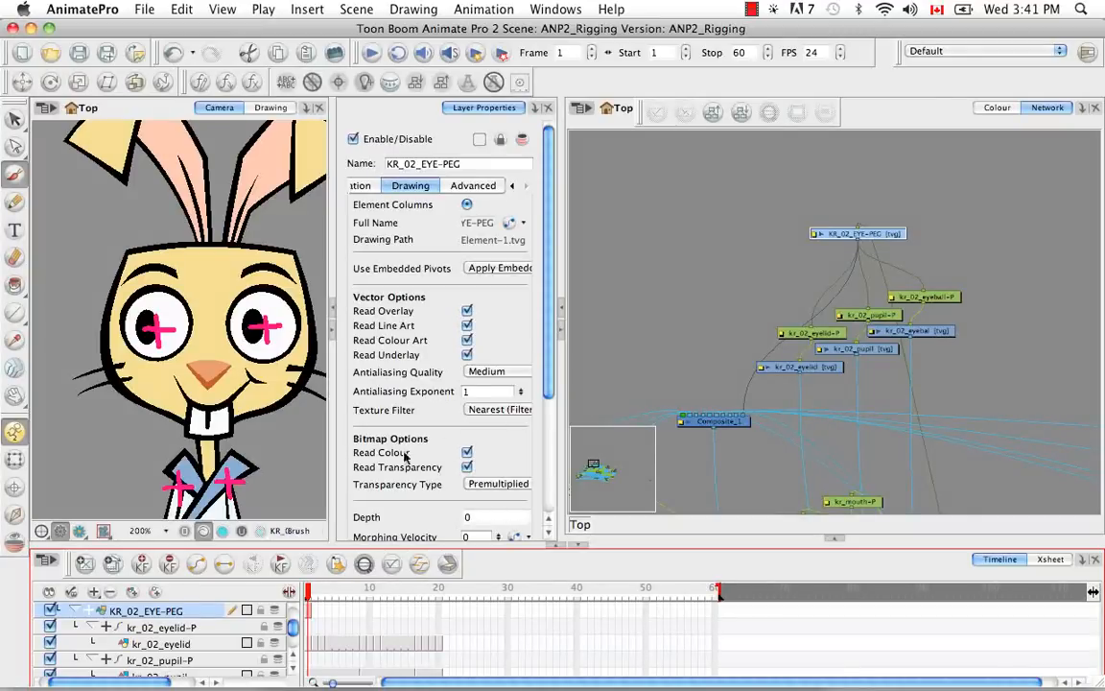
Select the rabbit's kr_01_ear drawing in the camera view with the Transform tool.
{"action": "left_click", "coordinate": [16, 459]}
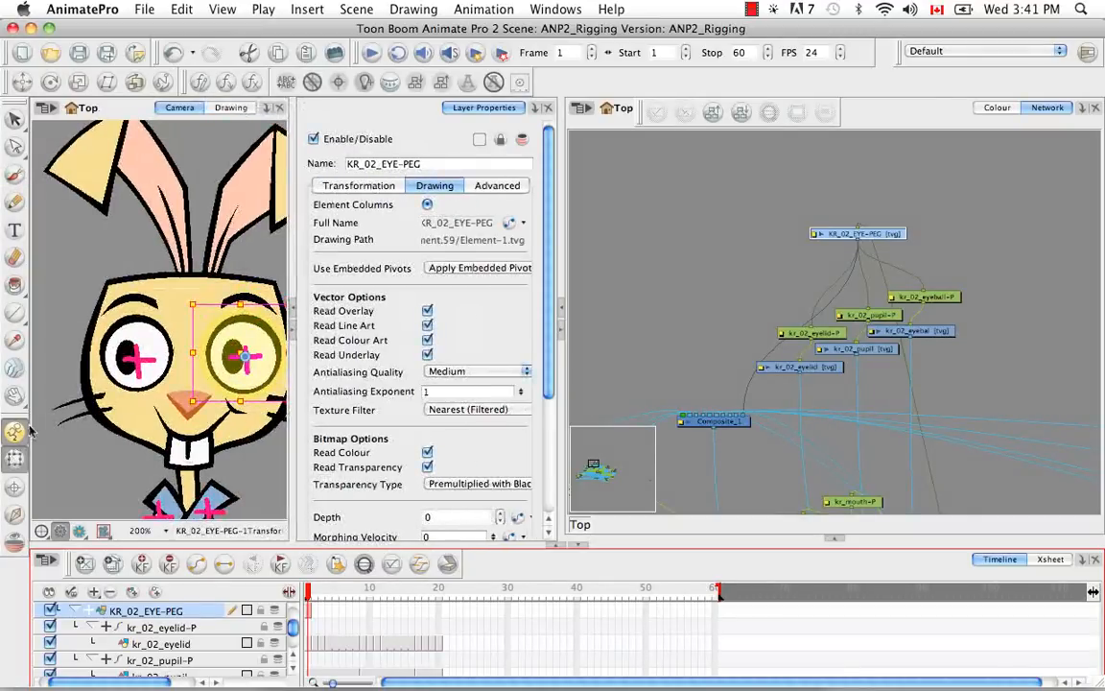
{"action": "left_click", "coordinate": [171, 231]}
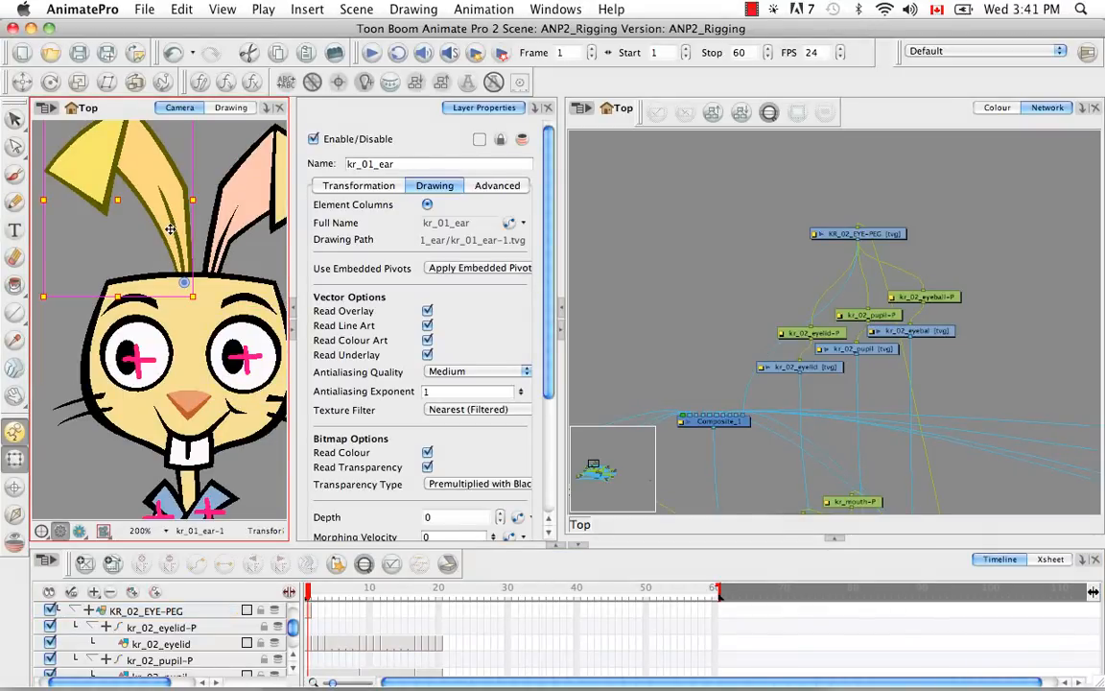
{"action": "left_click", "coordinate": [823, 121]}
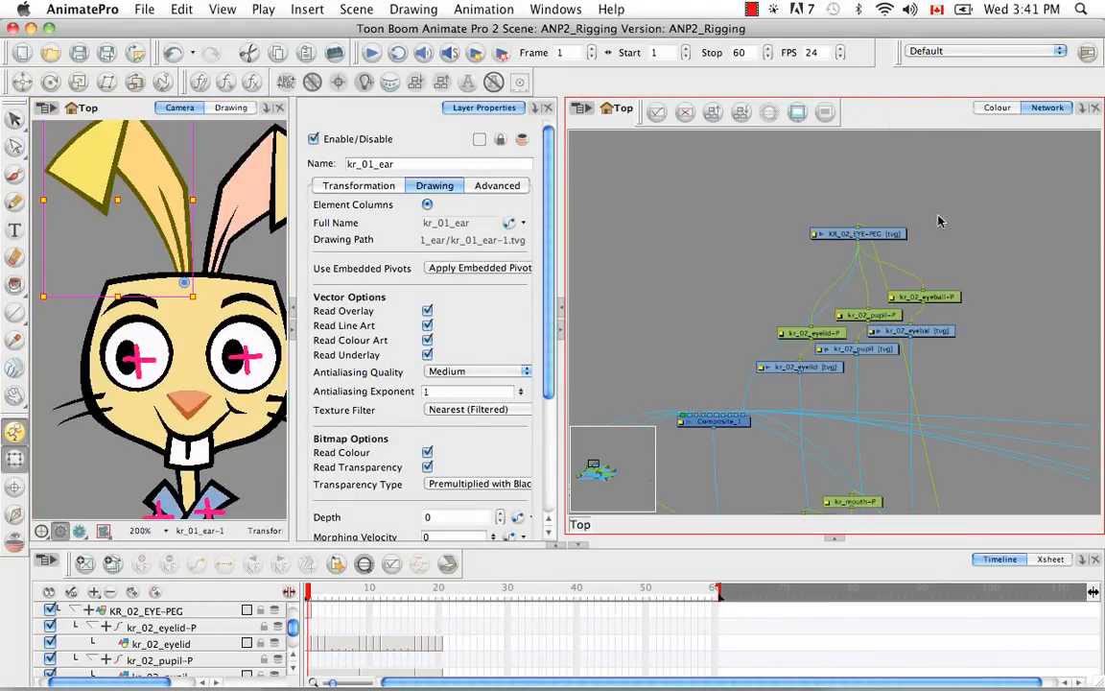
Locate the selected kr_01_ear layer in the network and timeline by centring both views on it.
{"action": "key", "text": "o"}
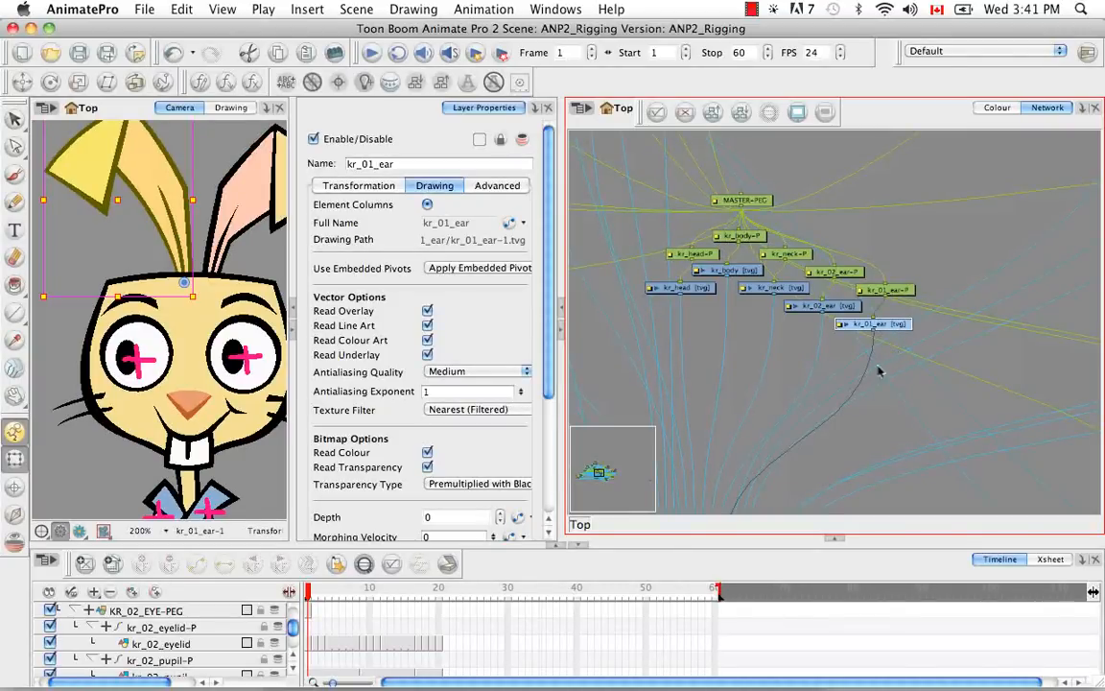
{"action": "left_click", "coordinate": [365, 564]}
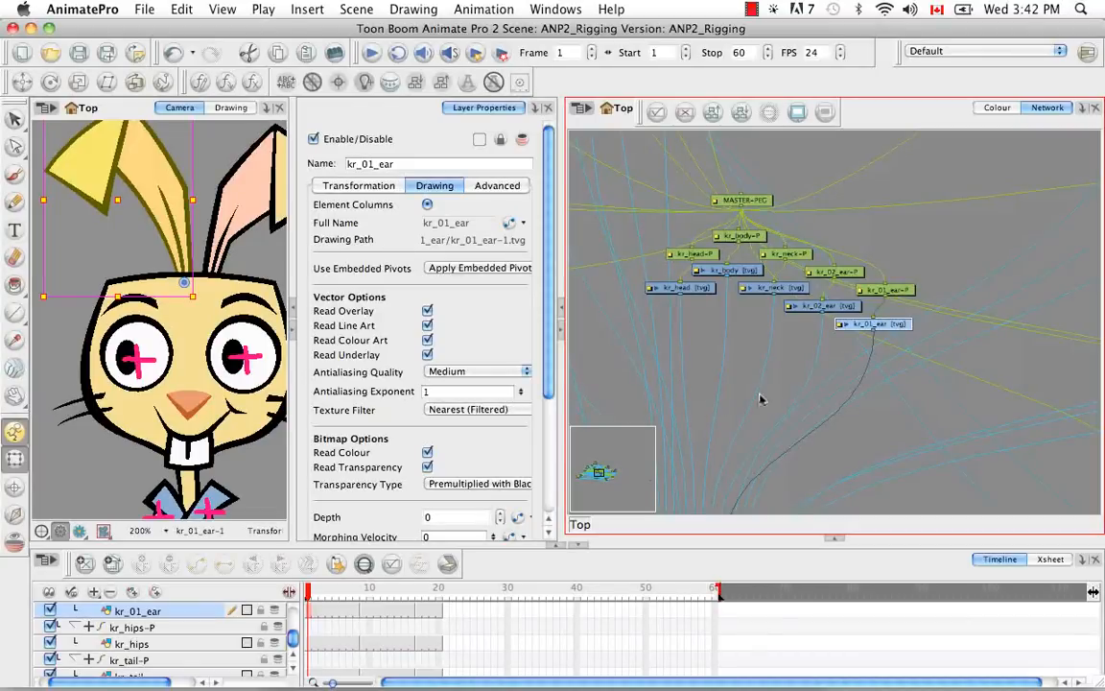
{"action": "left_click", "coordinate": [787, 377]}
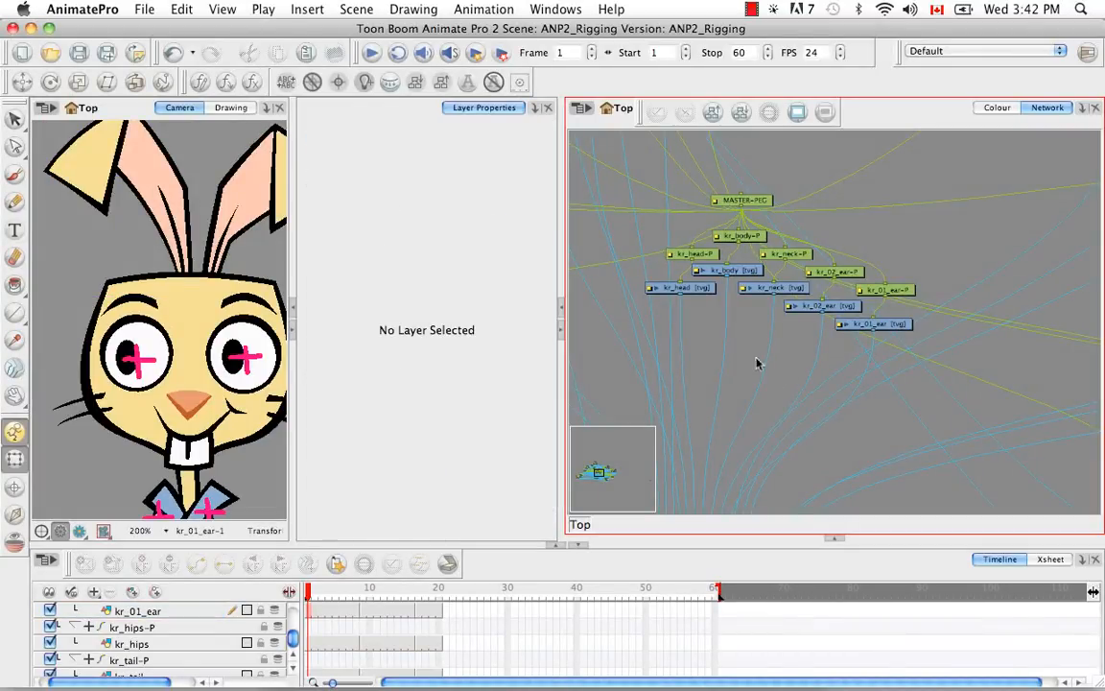
Order the entire network downward with X overlap 25%, layer spacing 60 and vertical spacing 5.
{"action": "key", "text": "super+minus"}
{"action": "key", "text": "super+minus"}
{"action": "key", "text": "super+minus"}
{"action": "key", "text": "super+minus"}
{"action": "key", "text": "super+minus"}
{"action": "key", "text": "super+minus"}
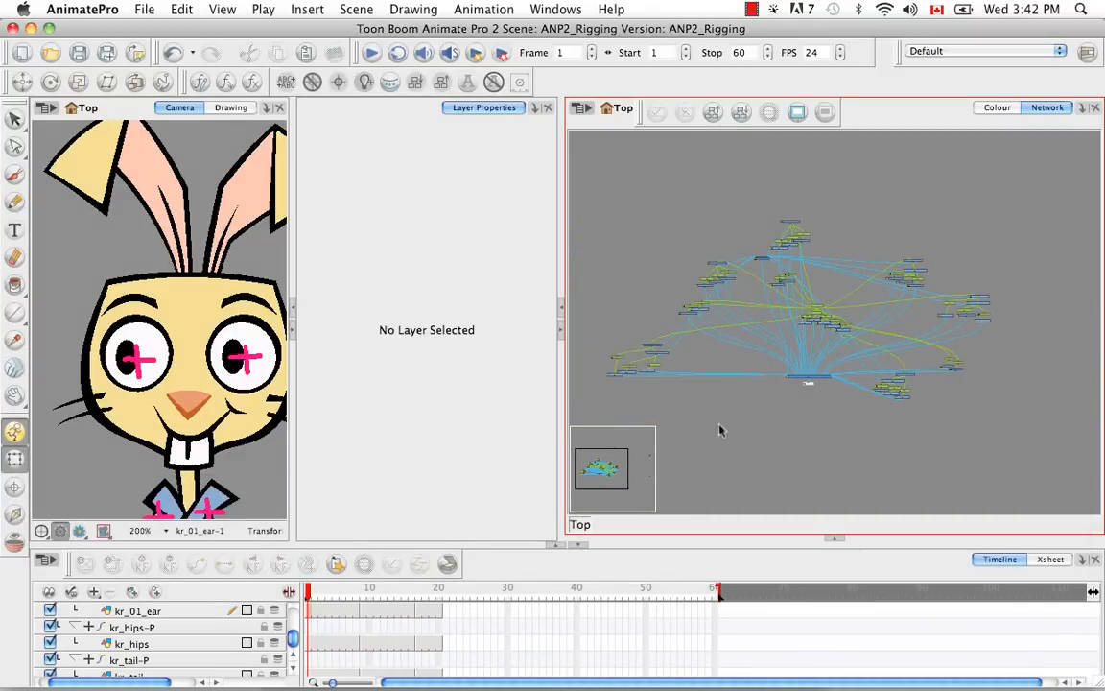
{"action": "key", "text": "super+a"}
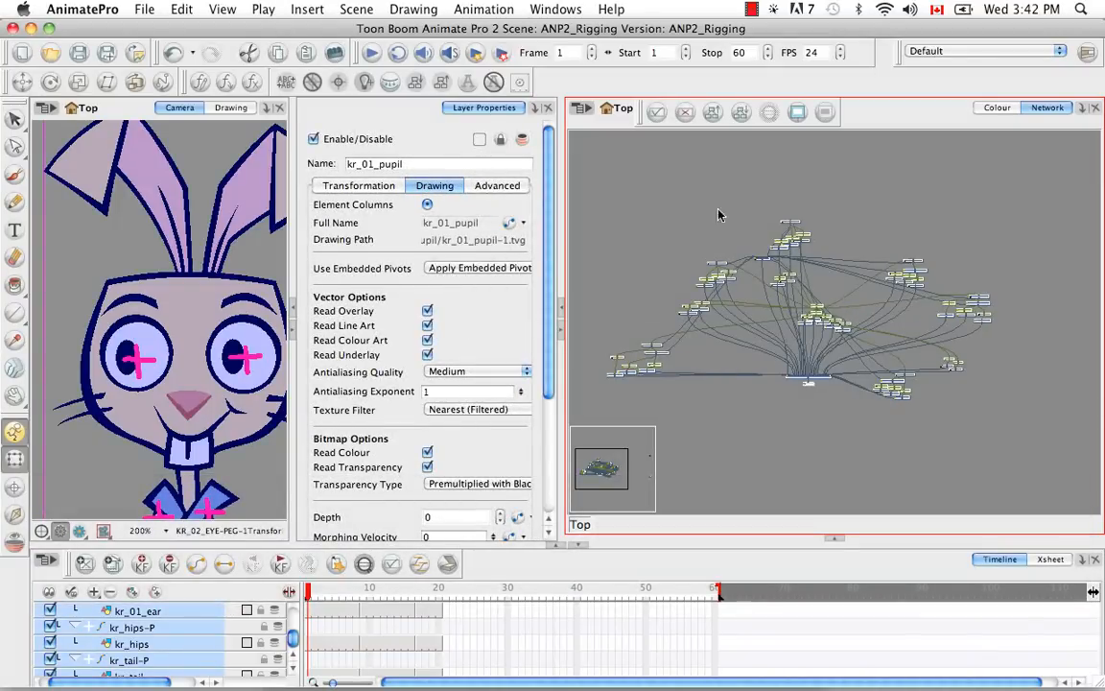
{"action": "left_click", "coordinate": [740, 113]}
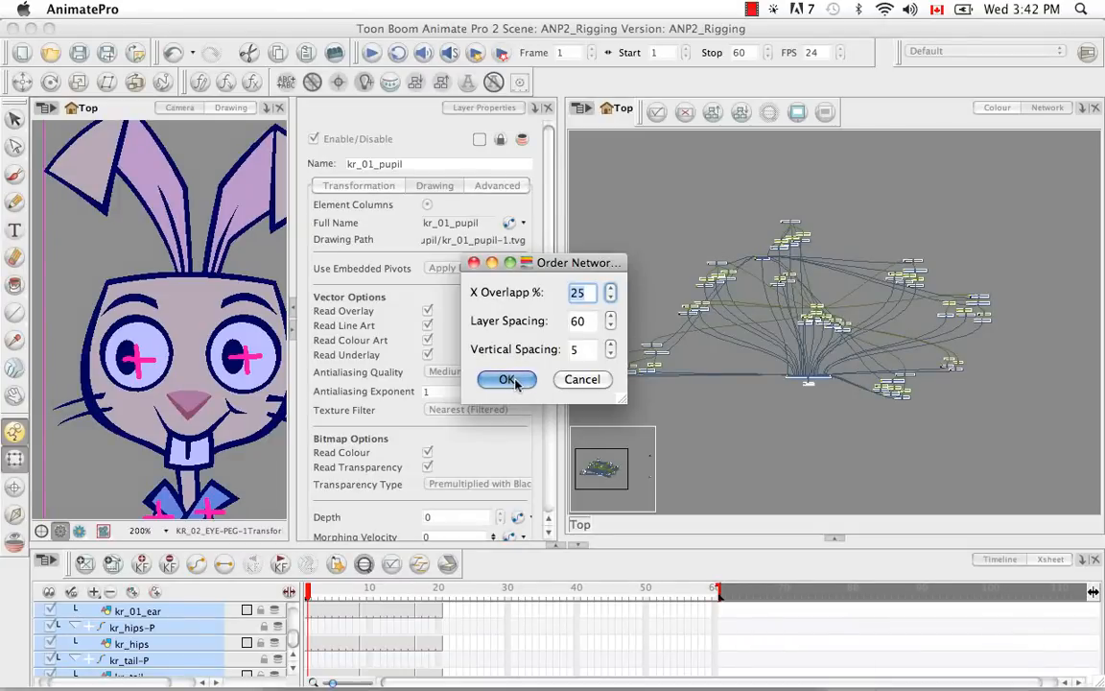
{"action": "left_click", "coordinate": [509, 380]}
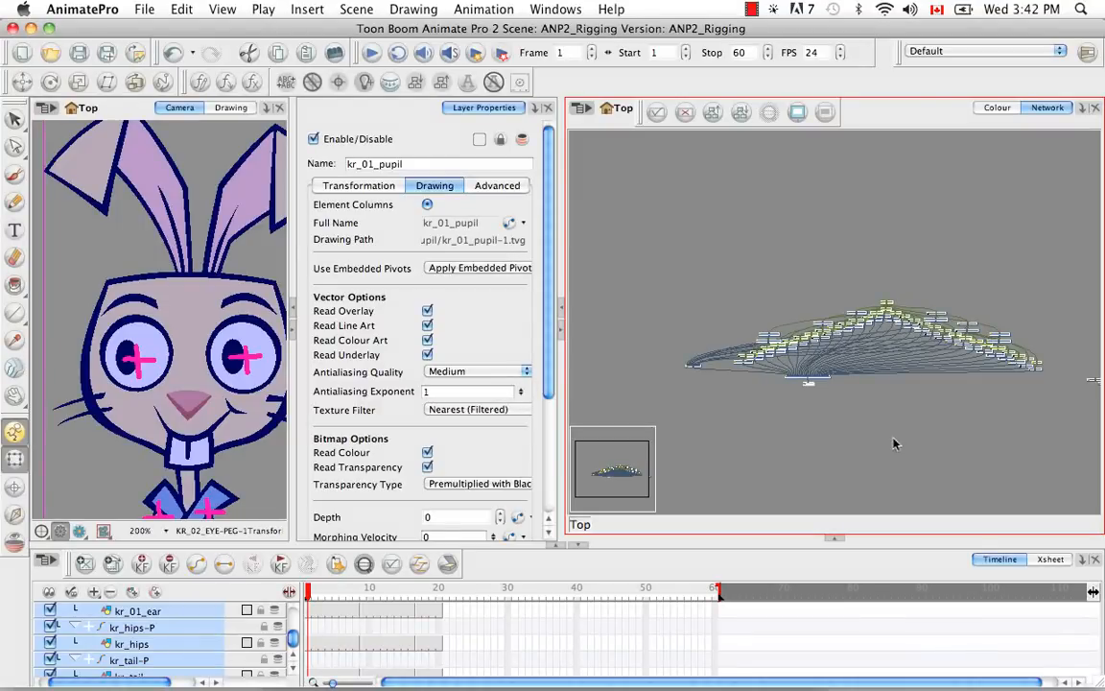
Locate and examine the unconnected kr_01_leg_1 and kr_02_leg_1 modules beside the ordered network.
{"action": "left_click", "coordinate": [893, 443]}
{"action": "key", "text": "space"}
{"action": "left_click_drag", "start_coordinate": [964, 429], "coordinate": [867, 403]}
{"action": "left_click_drag", "start_coordinate": [995, 327], "coordinate": [1026, 380]}
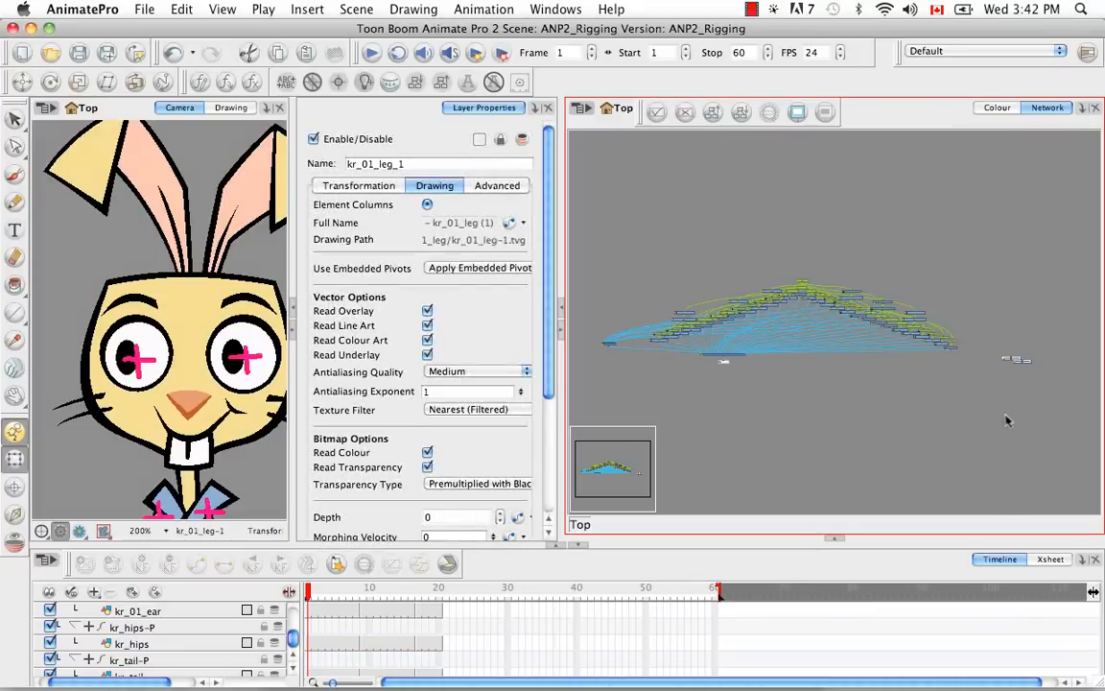
{"action": "key", "text": "super+equal"}
{"action": "key", "text": "super+equal"}
{"action": "key", "text": "super+equal"}
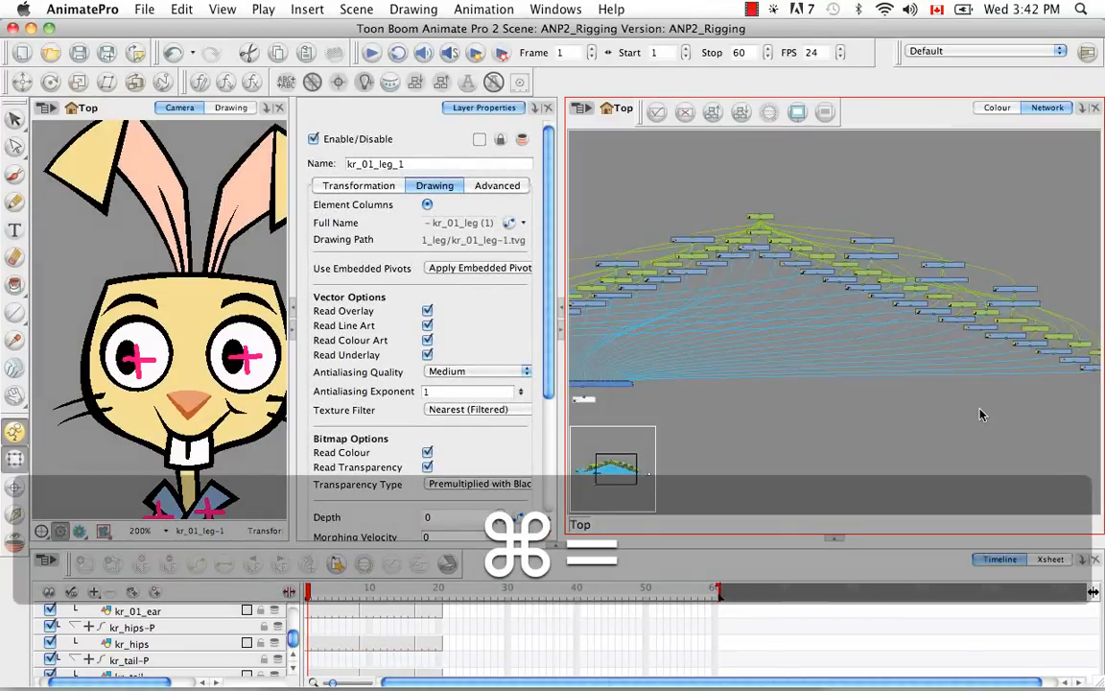
{"action": "key", "text": "space"}
{"action": "left_click_drag", "start_coordinate": [946, 352], "coordinate": [818, 330]}
{"action": "key", "text": "super+equal"}
{"action": "key", "text": "super+equal"}
{"action": "key", "text": "super+equal"}
{"action": "key", "text": "super+equal"}
{"action": "key", "text": "space"}
{"action": "left_click_drag", "start_coordinate": [896, 382], "coordinate": [747, 287]}
{"action": "left_click_drag", "start_coordinate": [825, 425], "coordinate": [1009, 341]}
{"action": "left_click_drag", "start_coordinate": [982, 385], "coordinate": [882, 455]}
{"action": "key", "text": "space"}
{"action": "left_click_drag", "start_coordinate": [1095, 401], "coordinate": [819, 403]}
{"action": "key", "text": "space"}
{"action": "left_click_drag", "start_coordinate": [798, 374], "coordinate": [994, 360]}
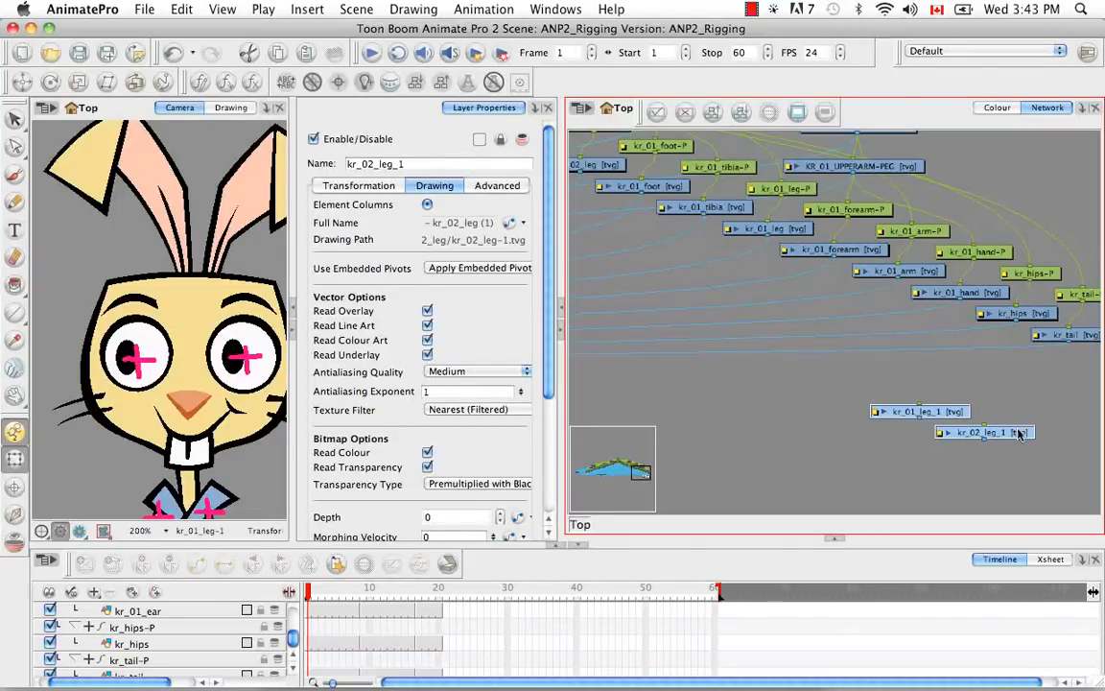
Check which network modules the rabbit's tibias, upper legs and kr_01_foot use by selecting each part in the camera view.
{"action": "key", "text": "space"}
{"action": "left_click_drag", "start_coordinate": [803, 365], "coordinate": [1014, 401]}
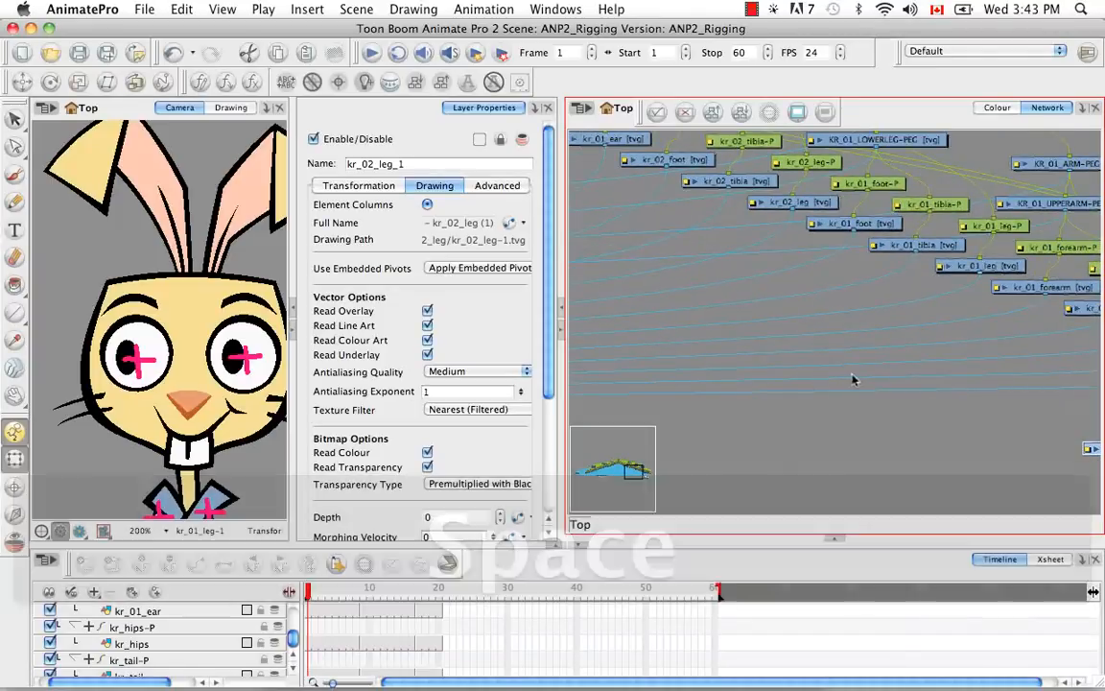
{"action": "key", "text": "super+minus"}
{"action": "key", "text": "super+minus"}
{"action": "key", "text": "super+minus"}
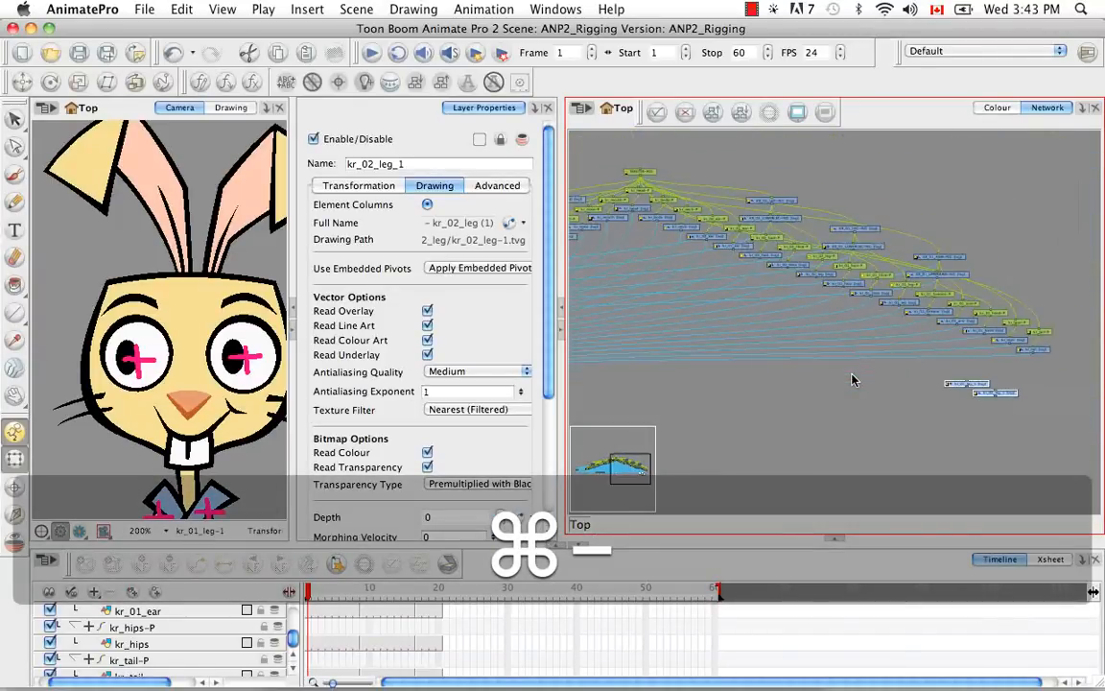
{"action": "key", "text": "space"}
{"action": "left_click_drag", "start_coordinate": [871, 387], "coordinate": [981, 410]}
{"action": "mouse_move", "coordinate": [881, 406]}
{"action": "left_mouse_down"}
{"action": "mouse_move", "coordinate": [1016, 409]}
{"action": "mouse_move", "coordinate": [753, 407]}
{"action": "left_mouse_up"}
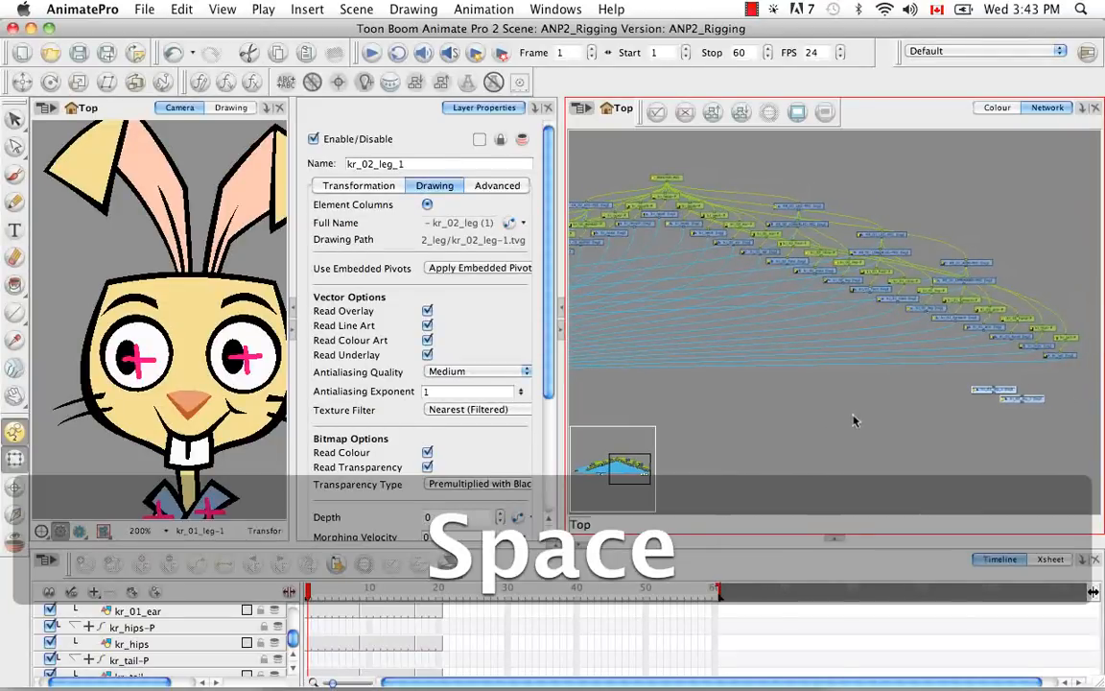
{"action": "left_click", "coordinate": [259, 471]}
{"action": "key", "text": "space"}
{"action": "left_click_drag", "start_coordinate": [254, 479], "coordinate": [217, 230]}
{"action": "left_click_drag", "start_coordinate": [224, 484], "coordinate": [180, 425]}
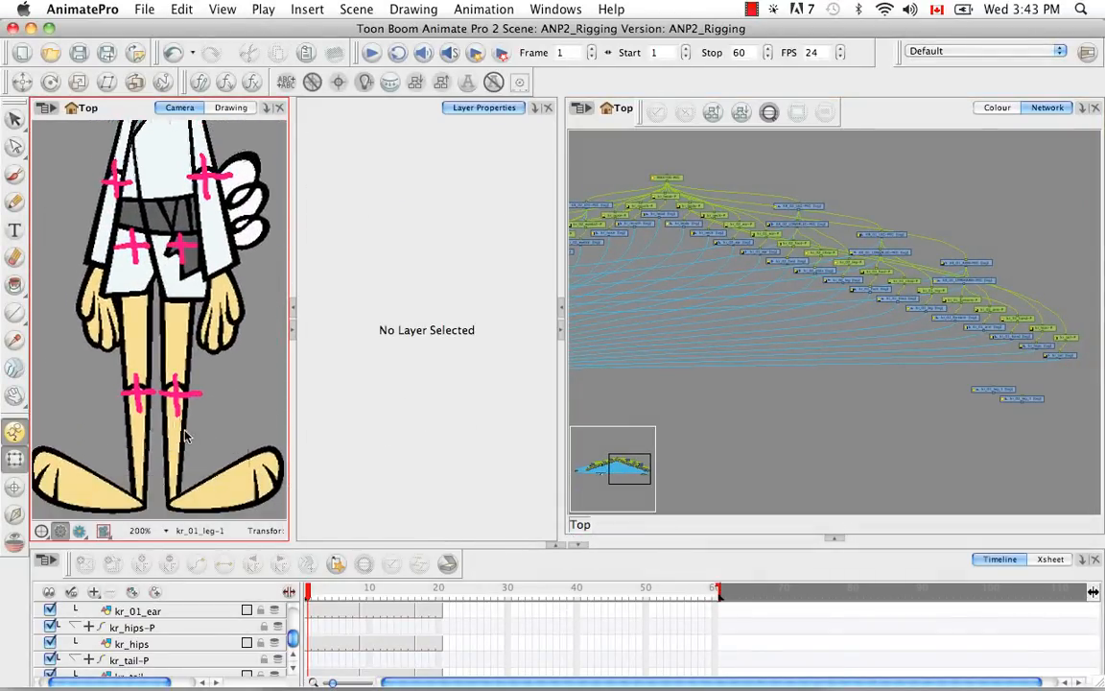
{"action": "left_click", "coordinate": [178, 435]}
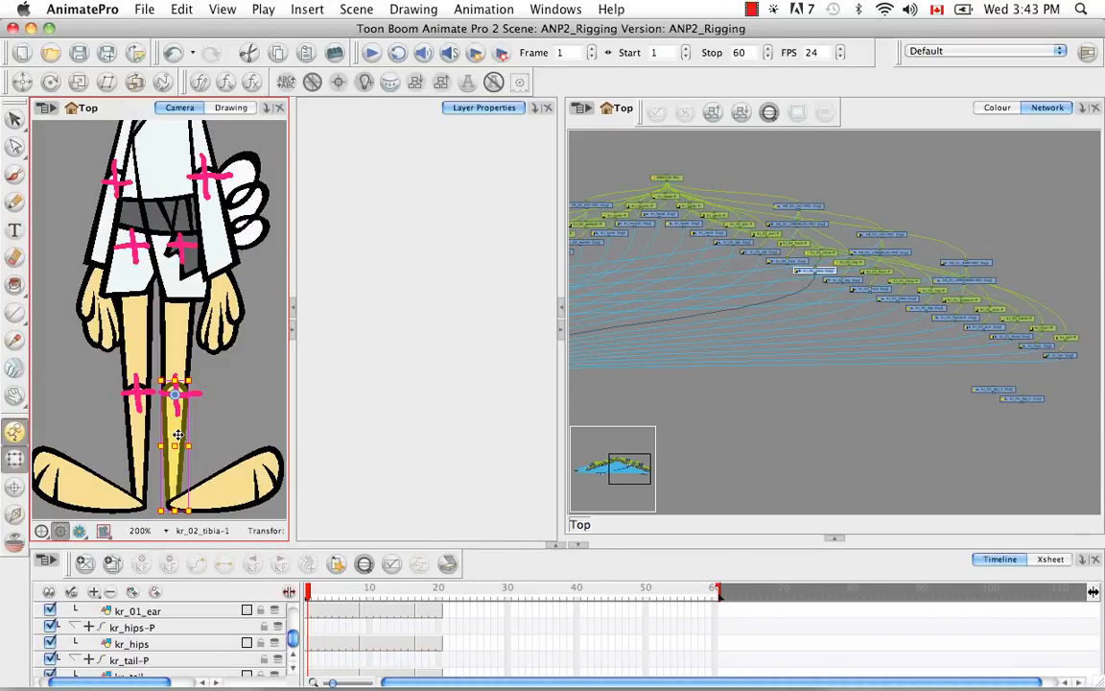
{"action": "left_click", "coordinate": [139, 430]}
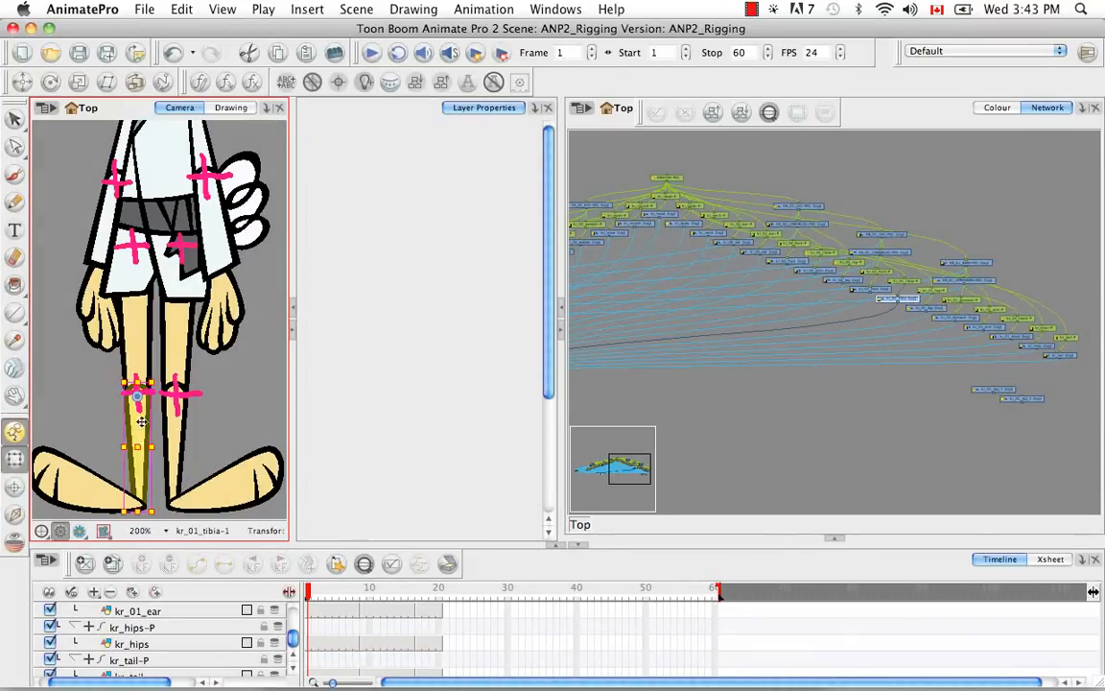
{"action": "left_click", "coordinate": [175, 346]}
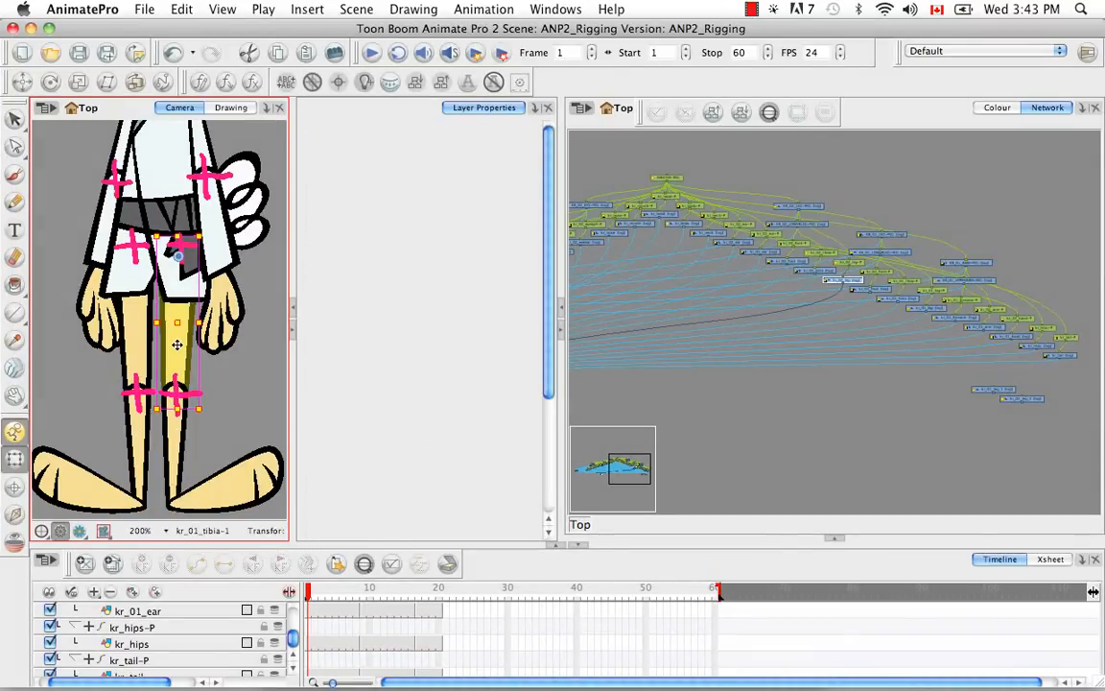
{"action": "left_click", "coordinate": [128, 347]}
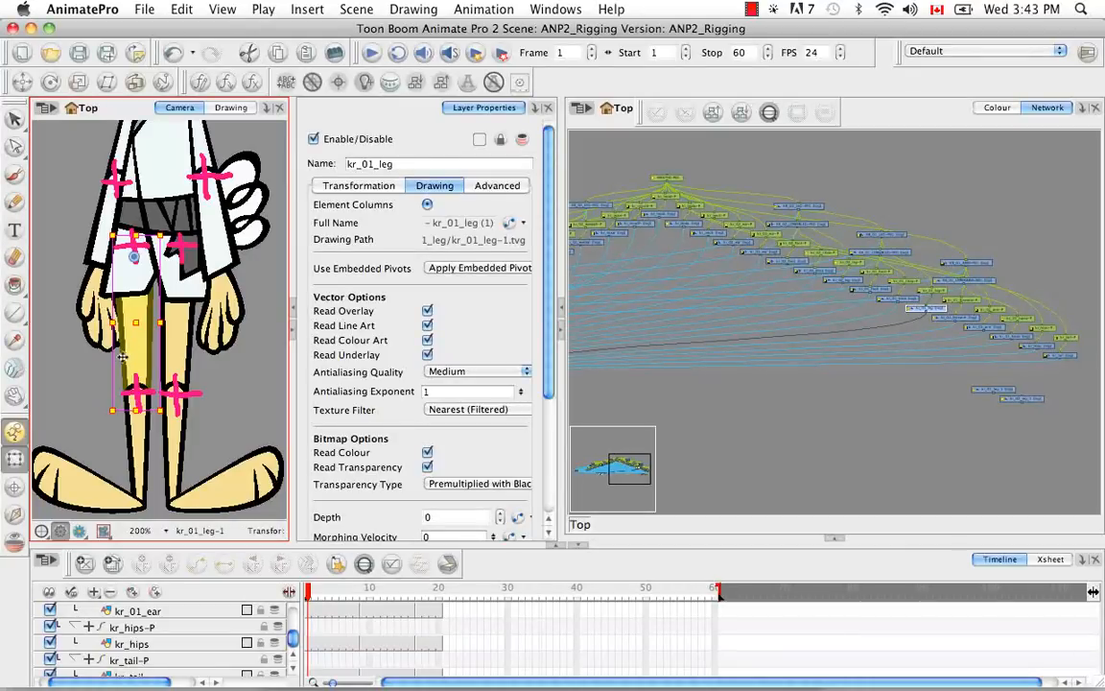
{"action": "left_click", "coordinate": [88, 477]}
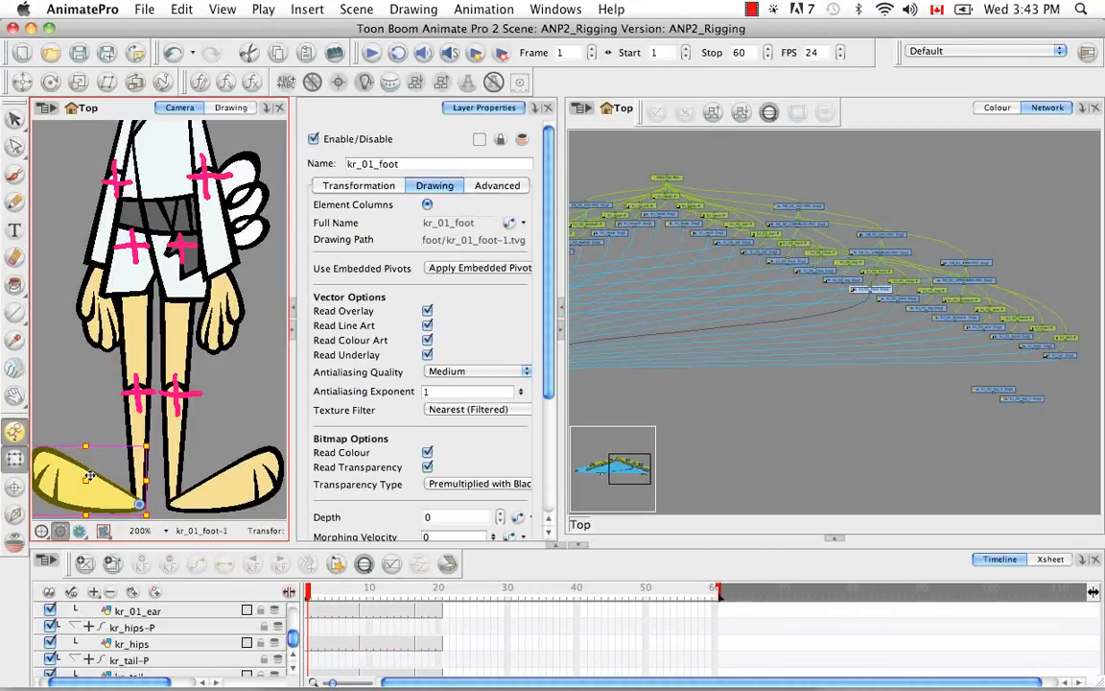
Delete the unconnected duplicate modules kr_01_leg_1 and kr_02_leg_1 from the network.
{"action": "left_click", "coordinate": [802, 451]}
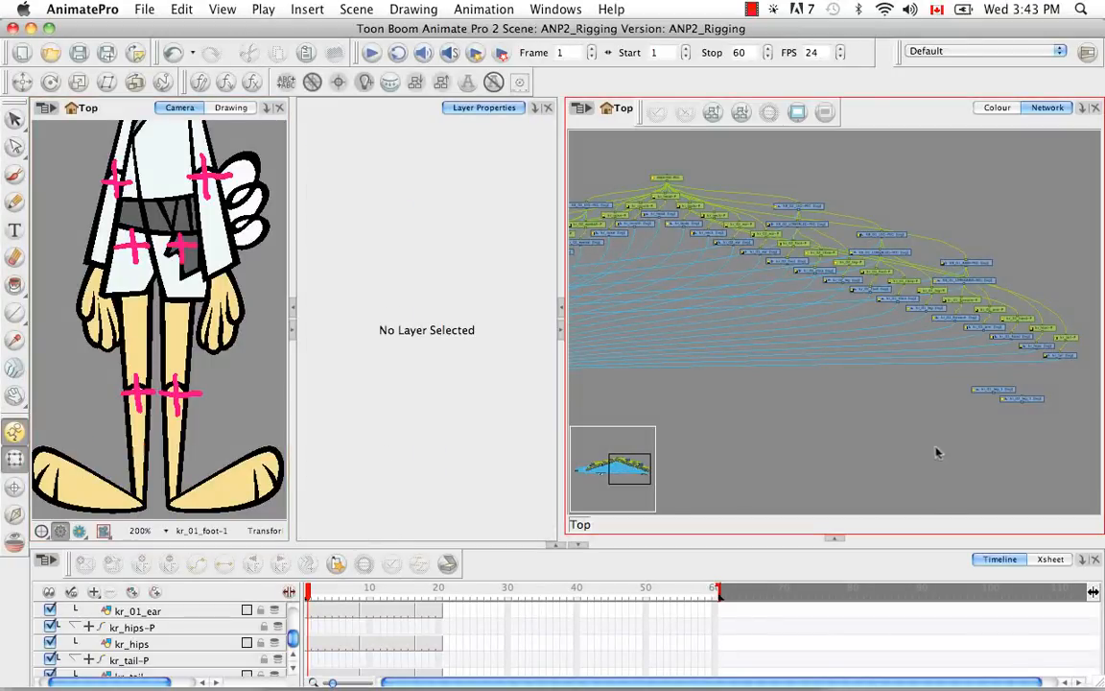
{"action": "left_click_drag", "start_coordinate": [922, 443], "coordinate": [1075, 372]}
{"action": "key", "text": "BackSpace"}
Examine the whole rabbit in the camera view and the structure of the ordered network down to its composites.
{"action": "key", "text": "super+minus"}
{"action": "key", "text": "super+minus"}
{"action": "key", "text": "super+minus"}
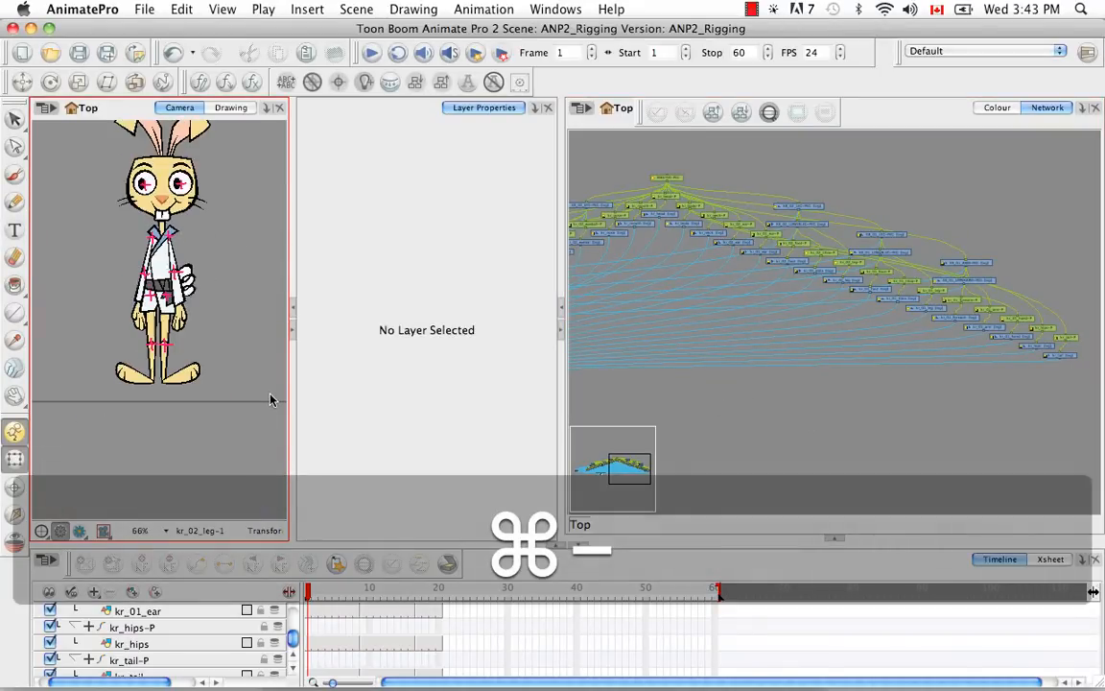
{"action": "key", "text": "space"}
{"action": "left_click_drag", "start_coordinate": [228, 379], "coordinate": [230, 448]}
{"action": "left_click", "coordinate": [790, 447]}
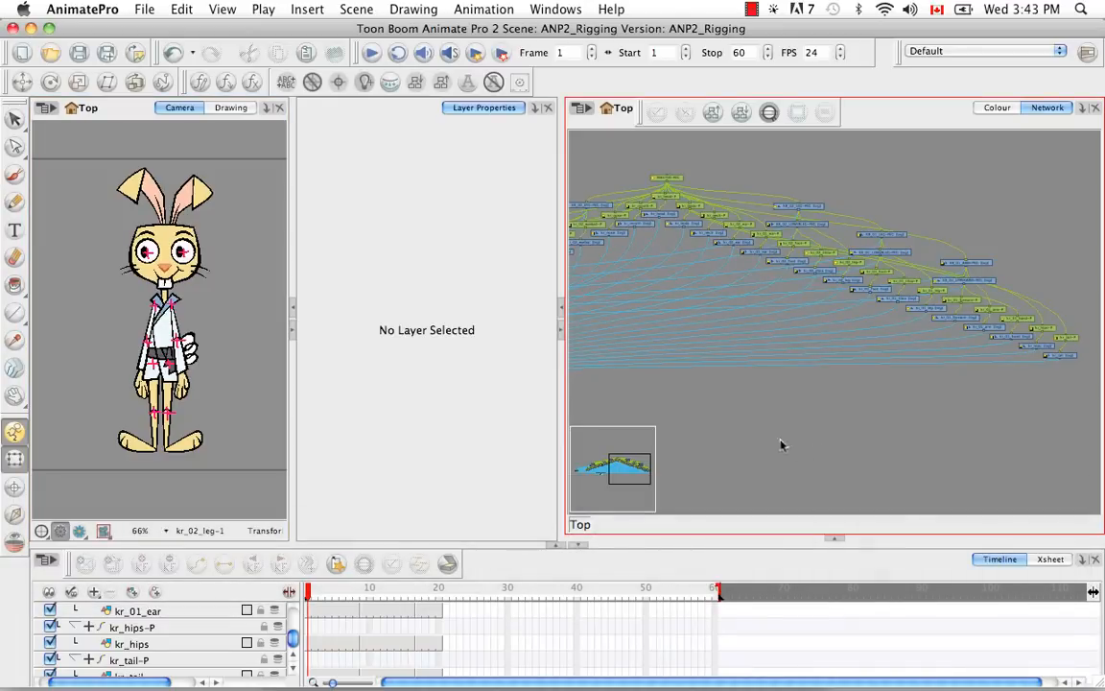
{"action": "key", "text": "space"}
{"action": "left_click_drag", "start_coordinate": [770, 434], "coordinate": [891, 464]}
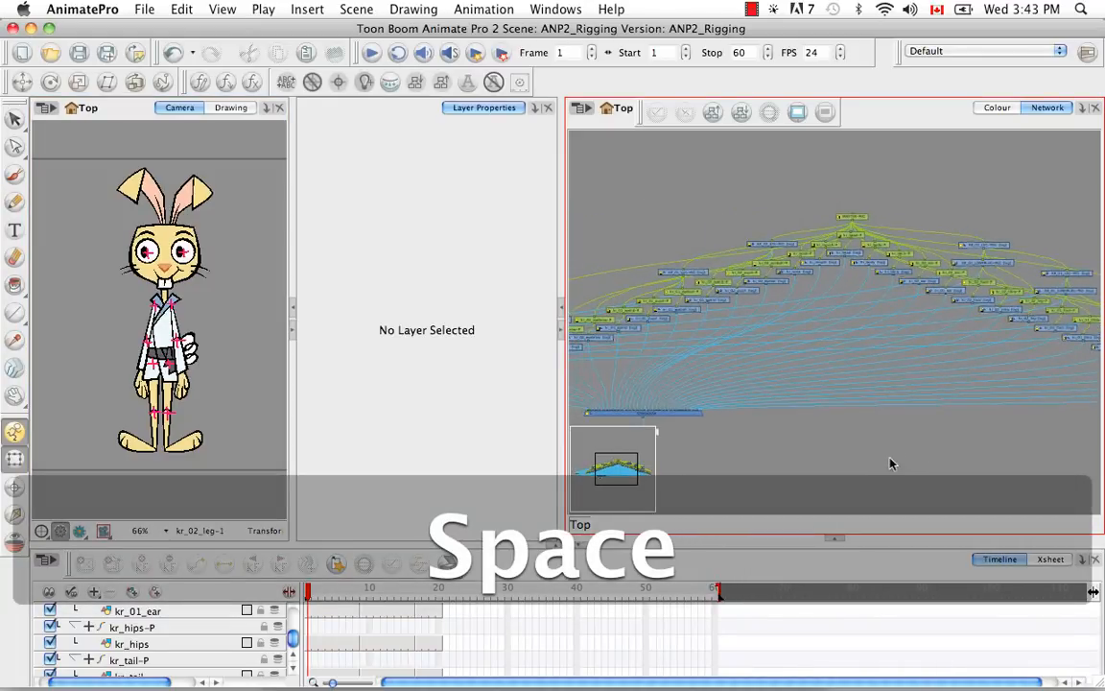
{"action": "key", "text": "super+minus"}
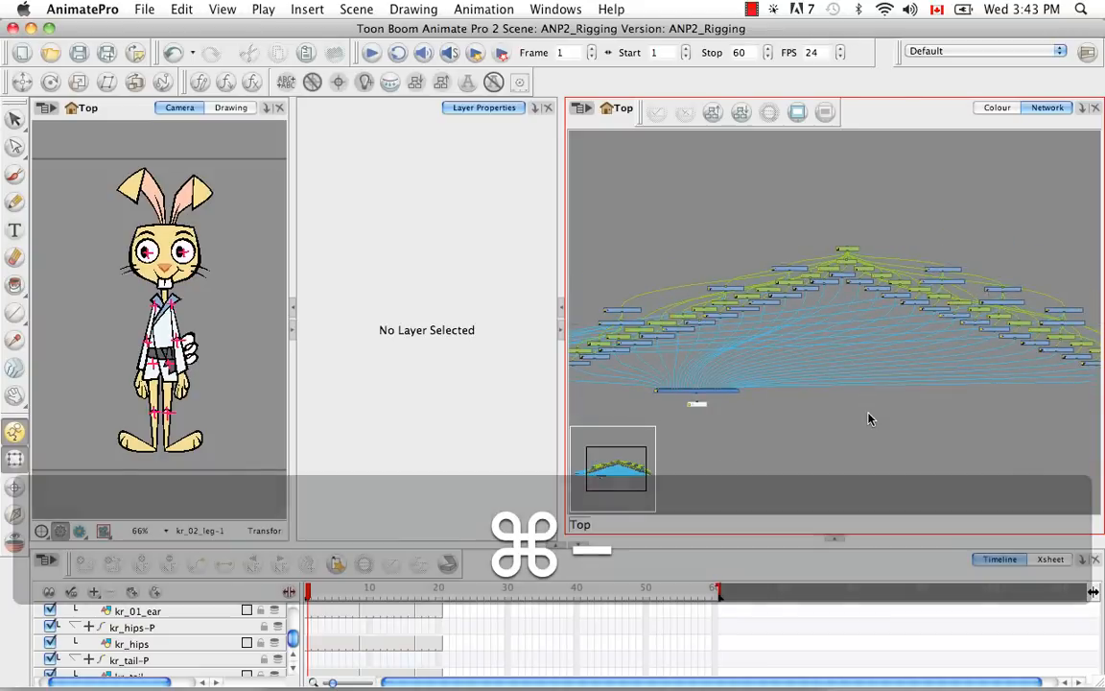
{"action": "key", "text": "space"}
{"action": "left_click_drag", "start_coordinate": [802, 424], "coordinate": [864, 446]}
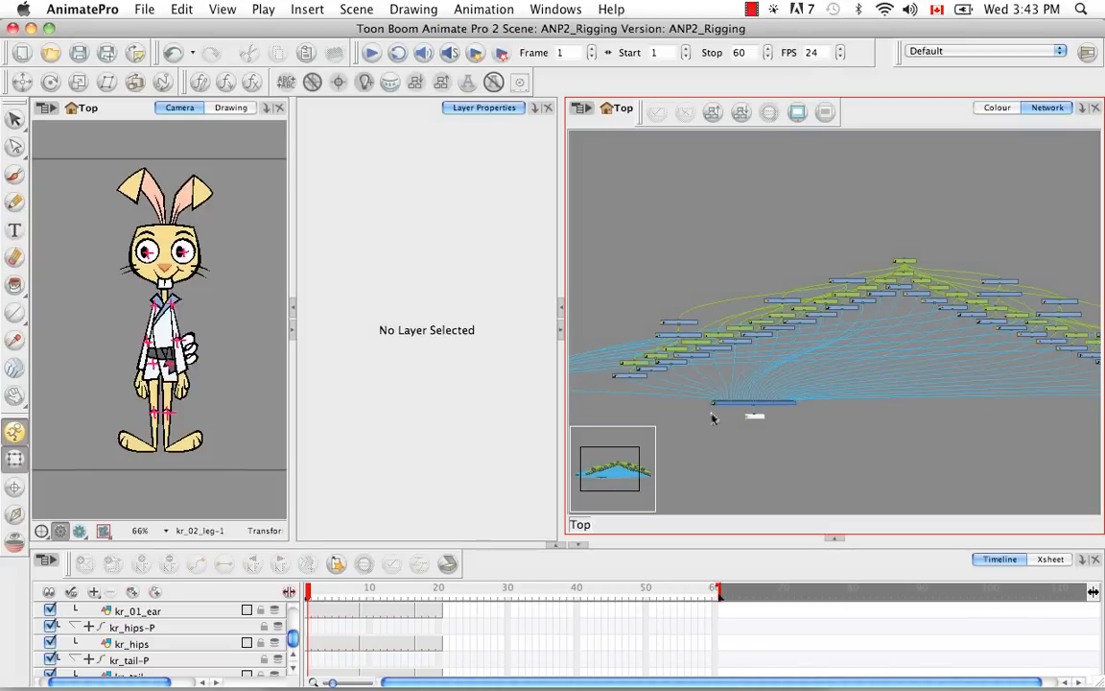
{"action": "key", "text": "space"}
{"action": "left_click_drag", "start_coordinate": [636, 362], "coordinate": [834, 365]}
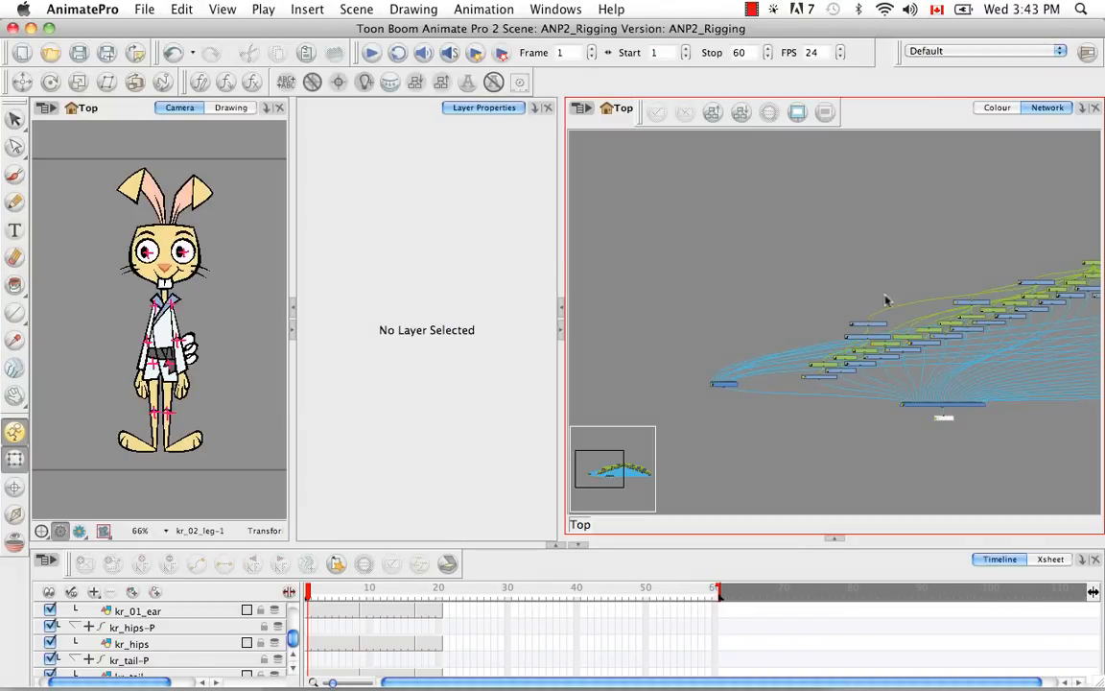
{"action": "key", "text": "space"}
{"action": "left_click_drag", "start_coordinate": [907, 290], "coordinate": [773, 331]}
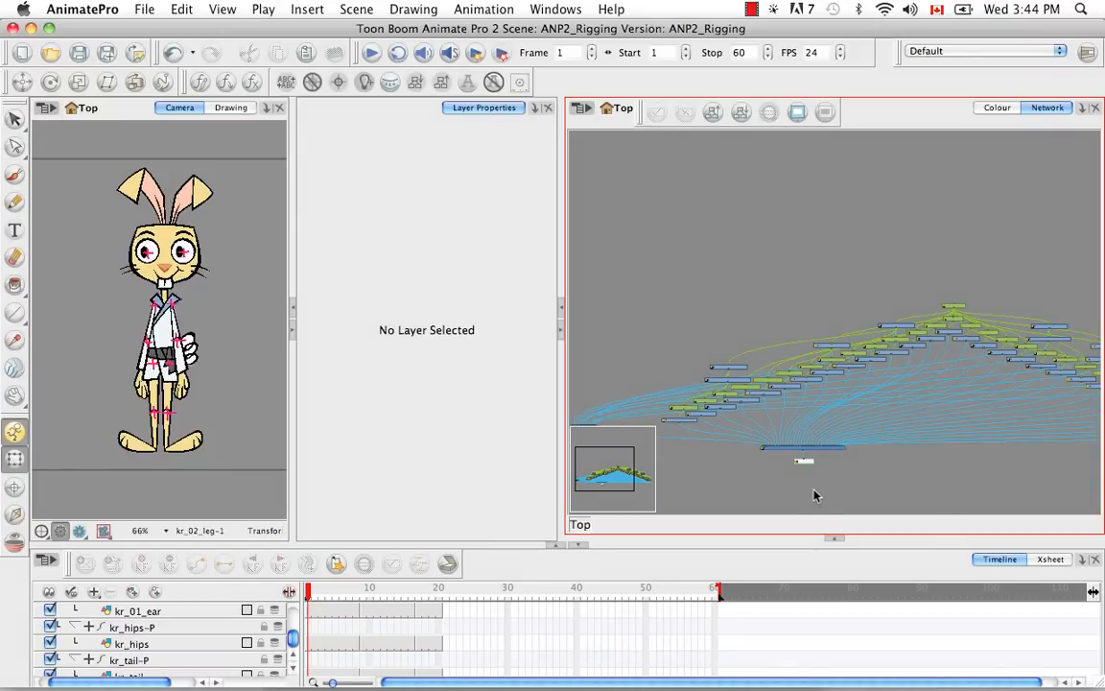
Move the KR_01_EYE-PEG and KR_02_EYE-PEG modules closer together above the eye modules in the network.
{"action": "key", "text": "space"}
{"action": "left_click_drag", "start_coordinate": [715, 365], "coordinate": [763, 314]}
{"action": "key", "text": "super+equal"}
{"action": "key", "text": "super+equal"}
{"action": "key", "text": "super+equal"}
{"action": "key", "text": "super+equal"}
{"action": "key", "text": "super+equal"}
{"action": "key", "text": "space"}
{"action": "left_click_drag", "start_coordinate": [669, 400], "coordinate": [629, 288]}
{"action": "left_click_drag", "start_coordinate": [806, 303], "coordinate": [656, 362]}
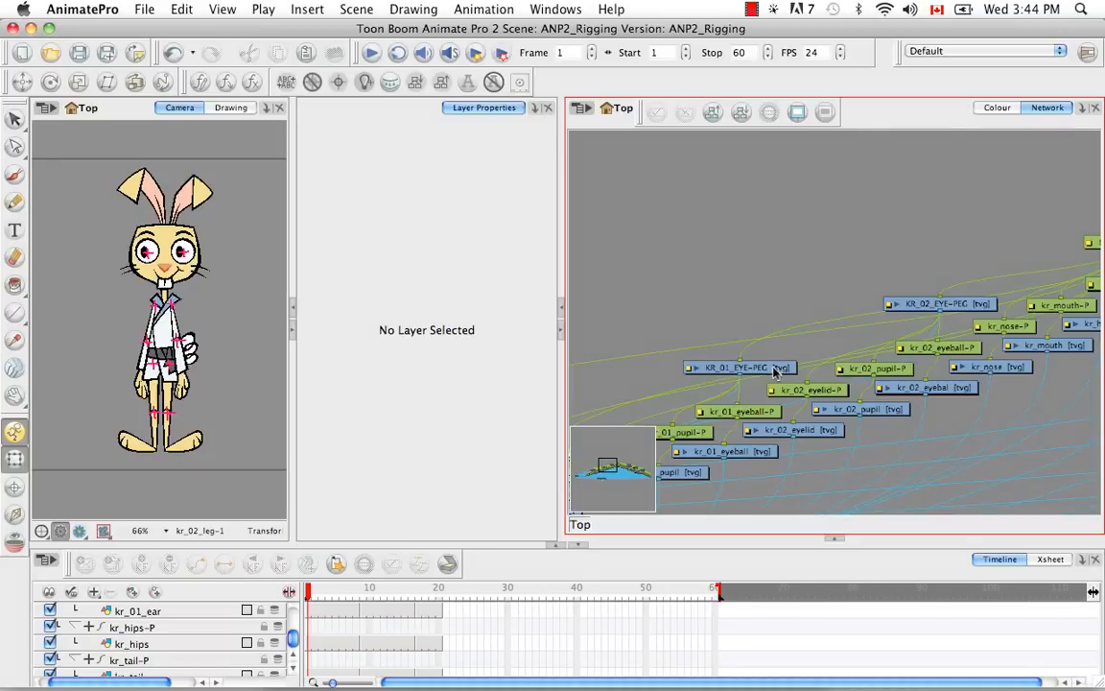
{"action": "left_click_drag", "start_coordinate": [776, 372], "coordinate": [791, 273]}
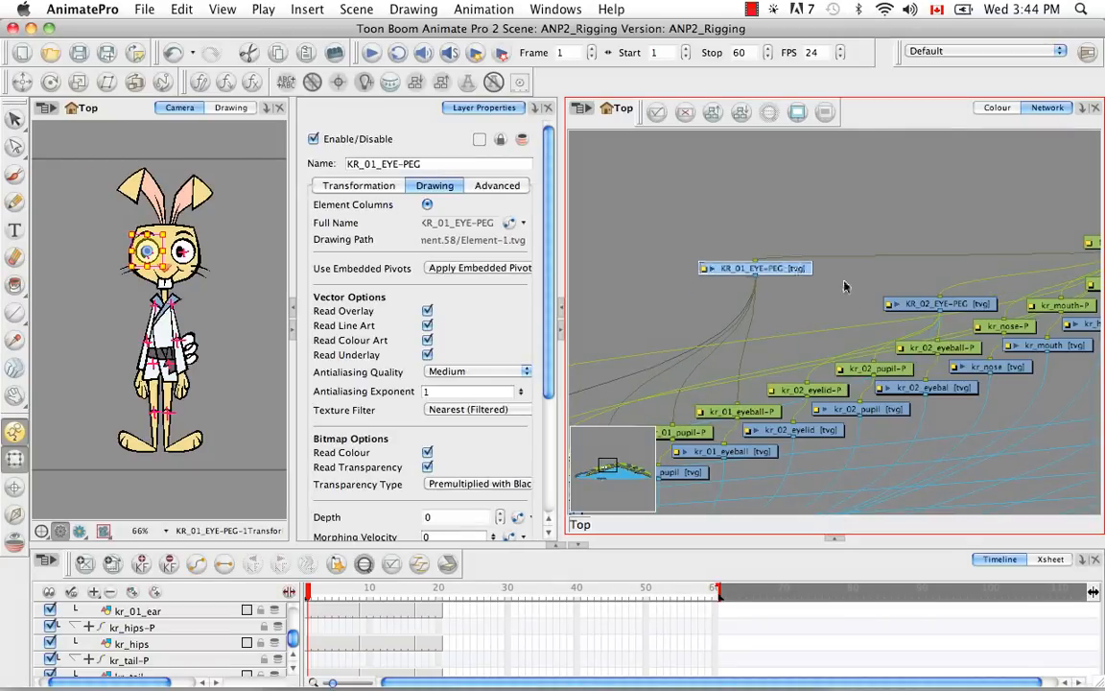
{"action": "left_click_drag", "start_coordinate": [963, 307], "coordinate": [917, 277]}
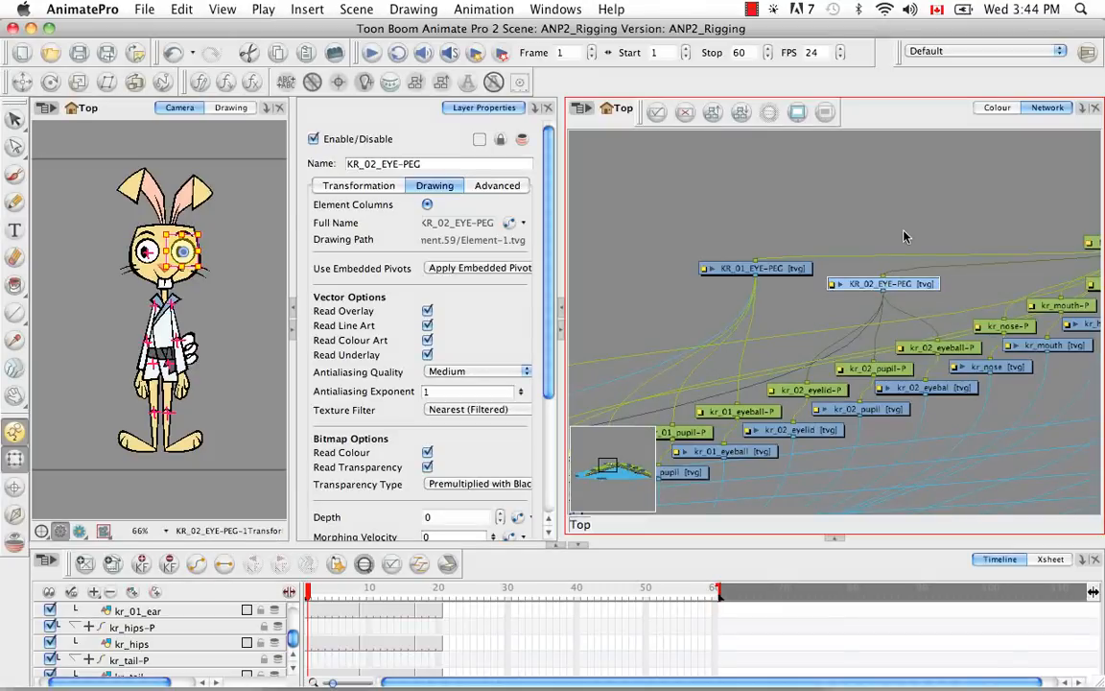
{"action": "left_click", "coordinate": [905, 235]}
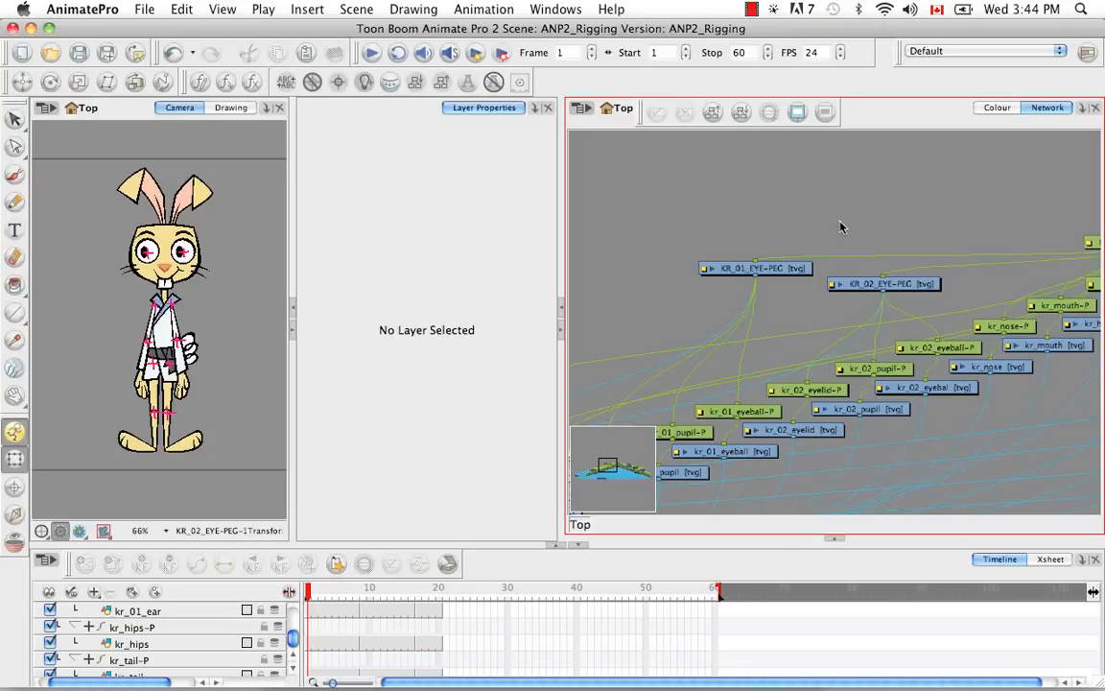
Add a new drawing module above the eye pegs, parent both eye pegs to it and connect it under MASTER-PEG.
{"action": "key", "text": "super+r"}
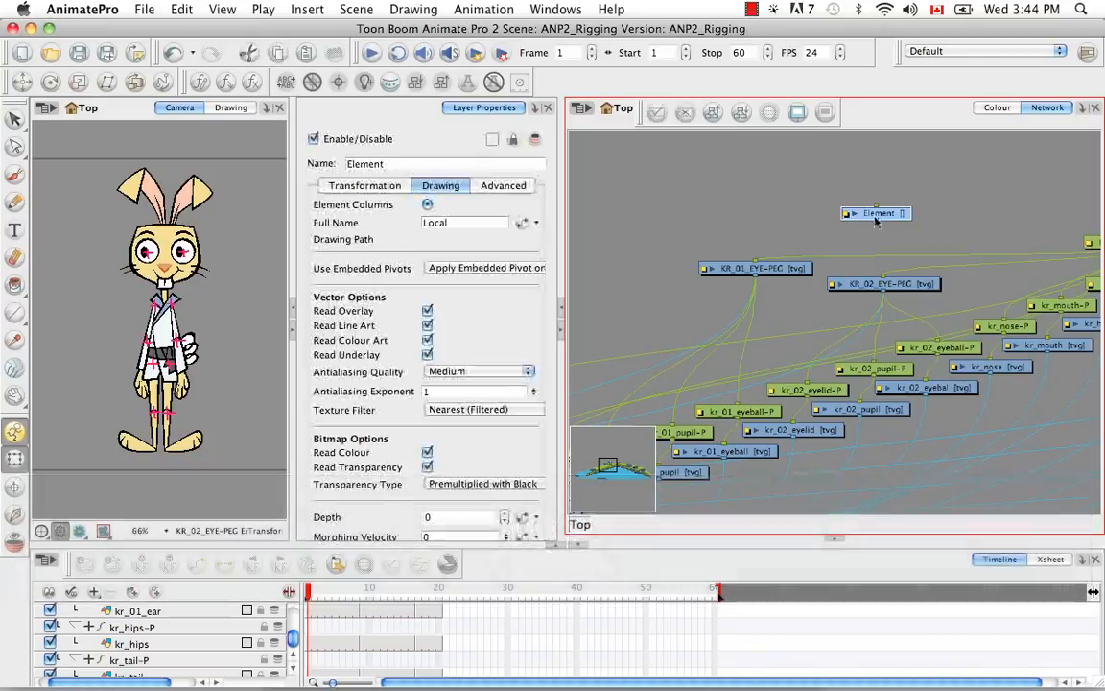
{"action": "mouse_move", "coordinate": [888, 217]}
{"action": "left_mouse_down"}
{"action": "mouse_move", "coordinate": [883, 257]}
{"action": "mouse_move", "coordinate": [899, 220]}
{"action": "mouse_move", "coordinate": [933, 195]}
{"action": "left_mouse_up"}
{"action": "left_click_drag", "start_coordinate": [884, 276], "coordinate": [927, 237]}
{"action": "left_click_drag", "start_coordinate": [909, 195], "coordinate": [883, 277]}
{"action": "key", "text": "space"}
{"action": "left_click_drag", "start_coordinate": [945, 300], "coordinate": [860, 302]}
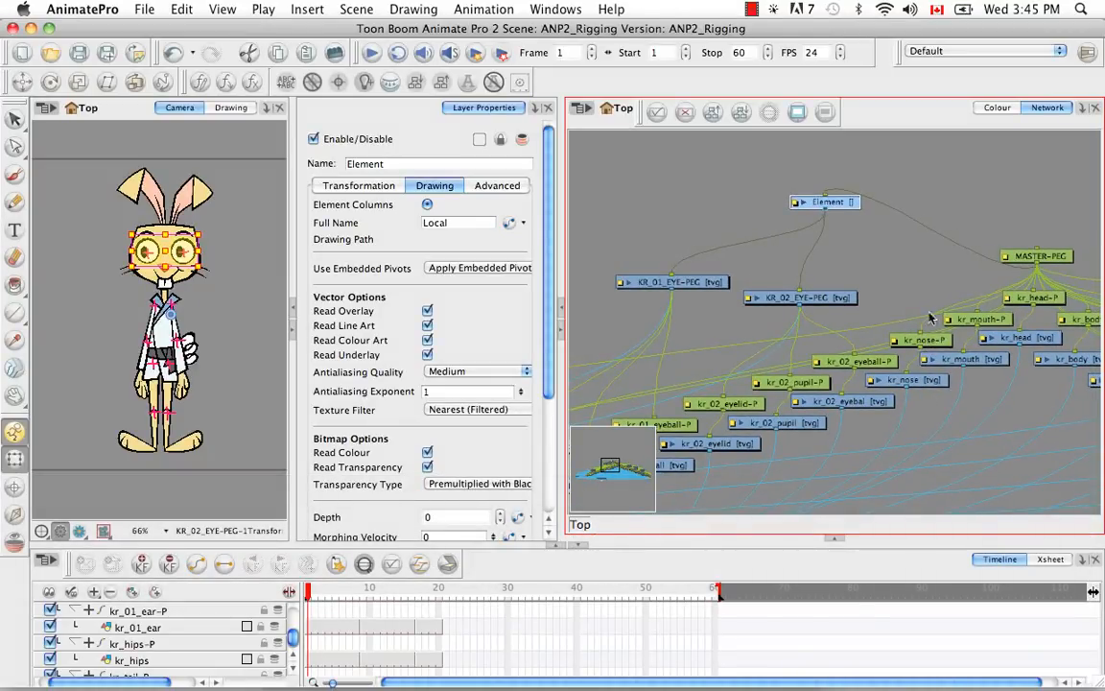
Move the nose and mouth modules beneath the new drawing module and parent kr_nose-P and kr_mouth-P to it.
{"action": "left_click_drag", "start_coordinate": [907, 288], "coordinate": [963, 398]}
{"action": "left_click_drag", "start_coordinate": [977, 321], "coordinate": [924, 260]}
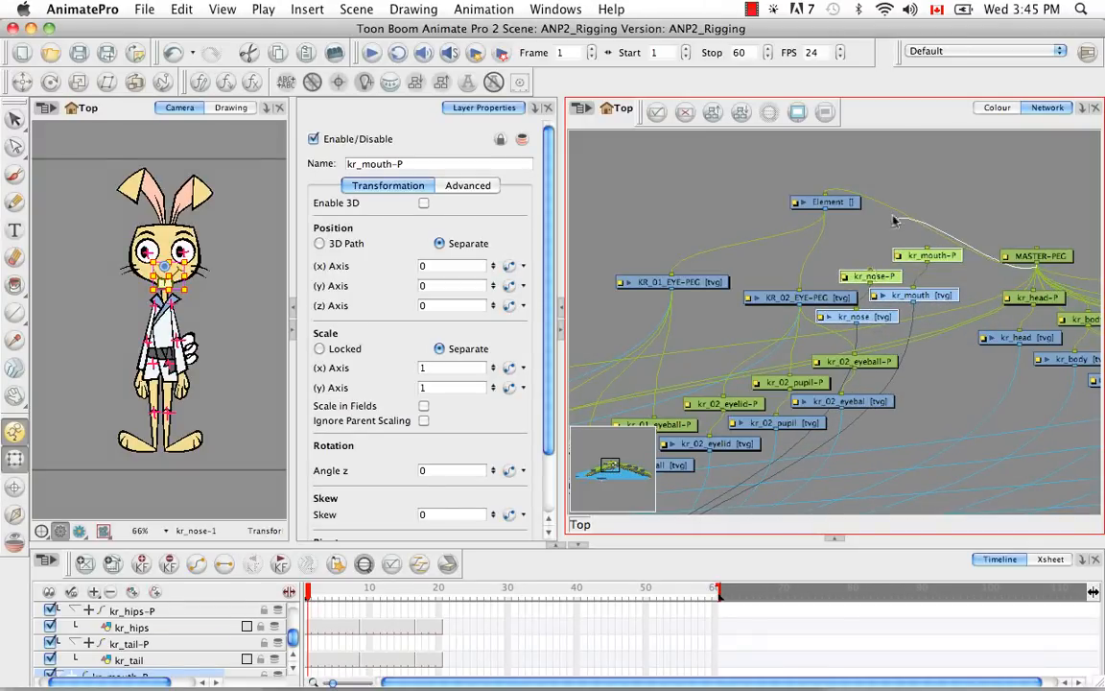
{"action": "left_click_drag", "start_coordinate": [827, 215], "coordinate": [926, 250]}
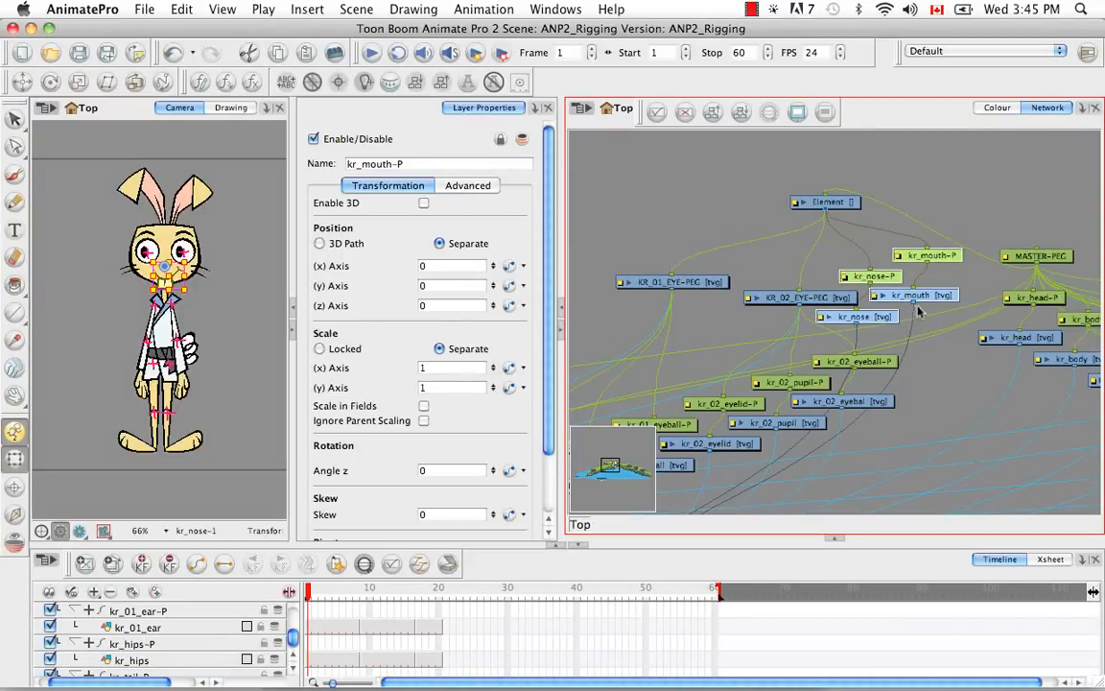
Move the kr_01_eyebrow and kr_02_eyebrow modules with their pegs up beside the unnamed drawing module, above MASTER-PEG.
{"action": "key", "text": "space"}
{"action": "mouse_move", "coordinate": [804, 286]}
{"action": "left_mouse_down"}
{"action": "mouse_move", "coordinate": [950, 267]}
{"action": "mouse_move", "coordinate": [919, 259]}
{"action": "mouse_move", "coordinate": [939, 255]}
{"action": "left_mouse_up"}
{"action": "mouse_move", "coordinate": [854, 291]}
{"action": "left_mouse_down"}
{"action": "mouse_move", "coordinate": [930, 251]}
{"action": "mouse_move", "coordinate": [885, 259]}
{"action": "mouse_move", "coordinate": [898, 240]}
{"action": "left_mouse_up"}
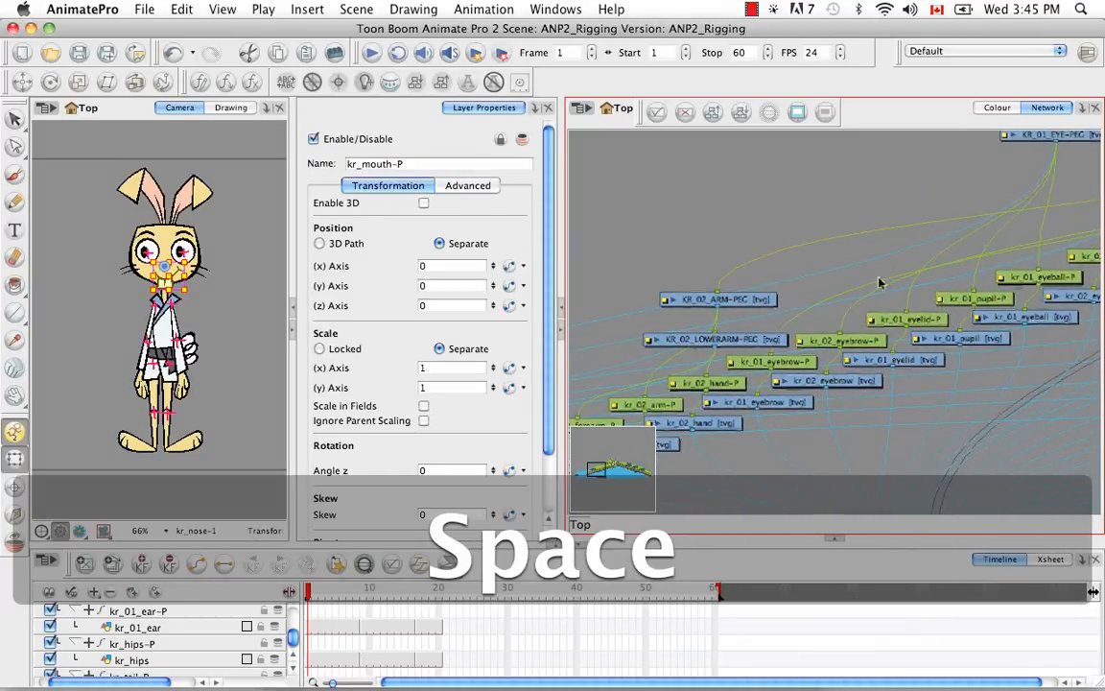
{"action": "mouse_move", "coordinate": [797, 438]}
{"action": "left_mouse_down"}
{"action": "mouse_move", "coordinate": [831, 332]}
{"action": "mouse_move", "coordinate": [822, 217]}
{"action": "mouse_move", "coordinate": [902, 165]}
{"action": "mouse_move", "coordinate": [986, 160]}
{"action": "left_mouse_up"}
{"action": "left_click_drag", "start_coordinate": [1037, 209], "coordinate": [1091, 182]}
{"action": "key", "text": "space"}
{"action": "left_click_drag", "start_coordinate": [1017, 344], "coordinate": [858, 394]}
{"action": "left_click_drag", "start_coordinate": [911, 268], "coordinate": [958, 264]}
{"action": "left_click", "coordinate": [912, 168]}
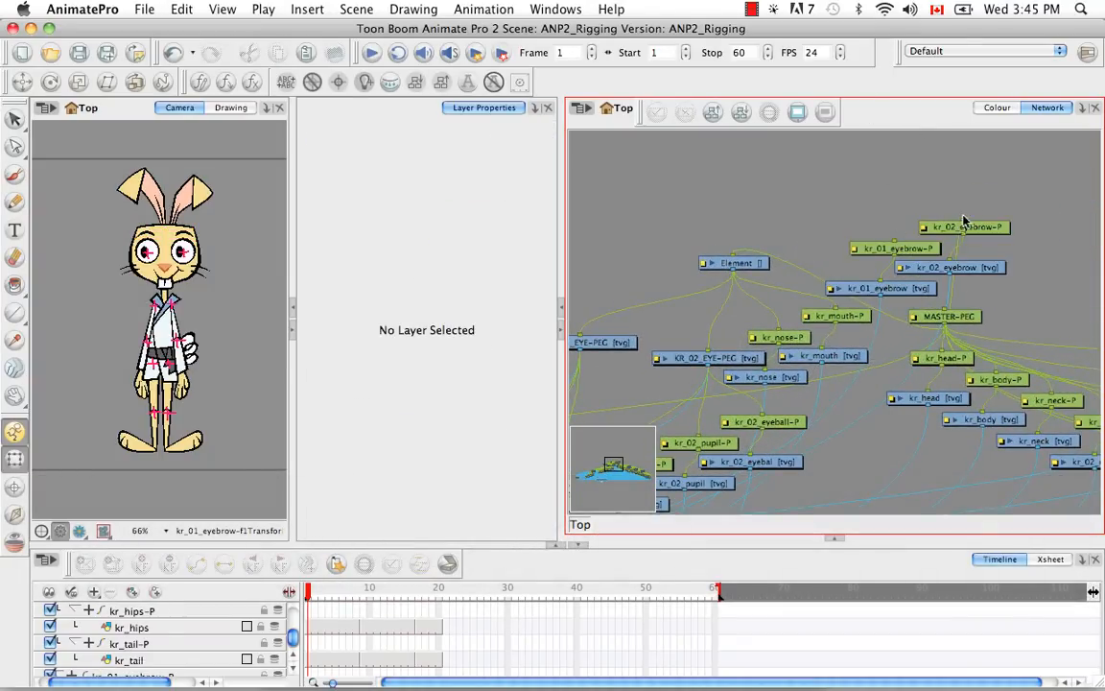
Move the unnamed drawing module above the eyebrow modules and parent kr_01_eyebrow-P and kr_02_eyebrow-P to it.
{"action": "left_click_drag", "start_coordinate": [742, 266], "coordinate": [859, 144]}
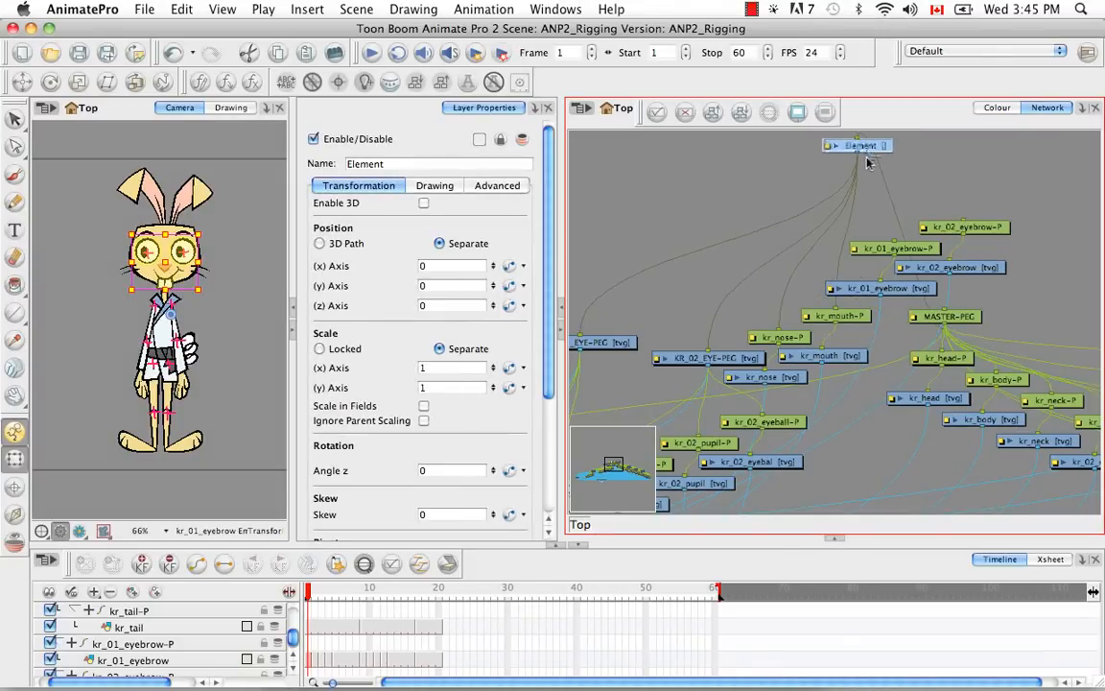
{"action": "left_click_drag", "start_coordinate": [894, 241], "coordinate": [895, 244]}
{"action": "left_click_drag", "start_coordinate": [859, 153], "coordinate": [971, 225]}
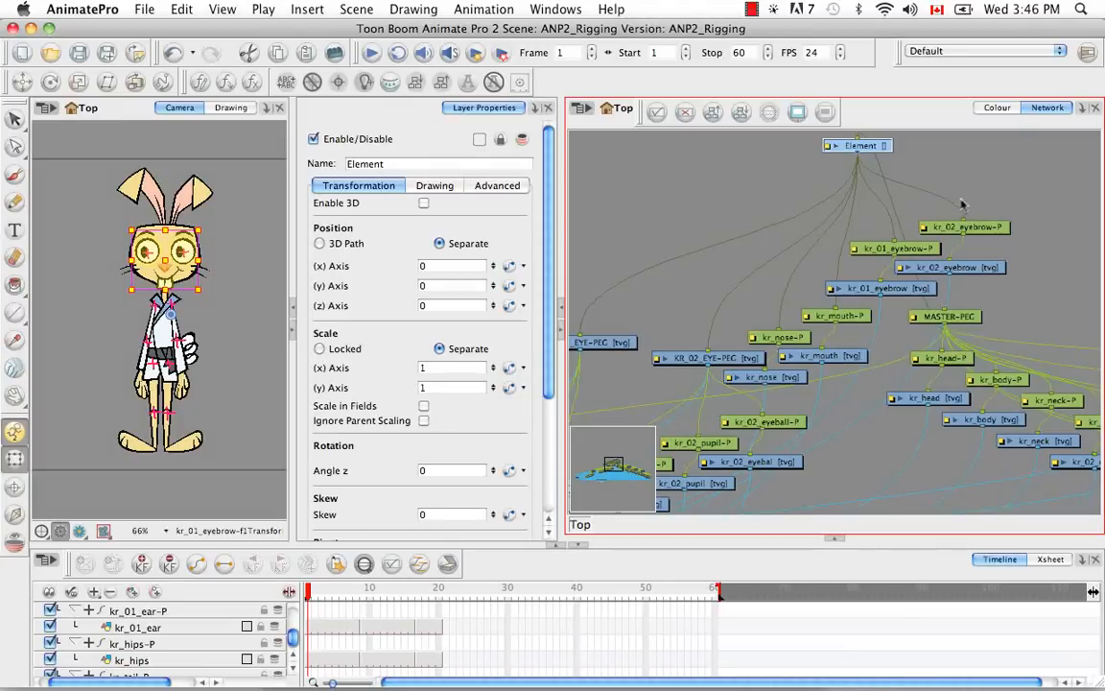
Rename the drawing module above the eyes, nose, mouth and eyebrows as KR_FACIAL_FEATURES-PEG.
{"action": "key", "text": "space"}
{"action": "left_click_drag", "start_coordinate": [839, 159], "coordinate": [834, 258]}
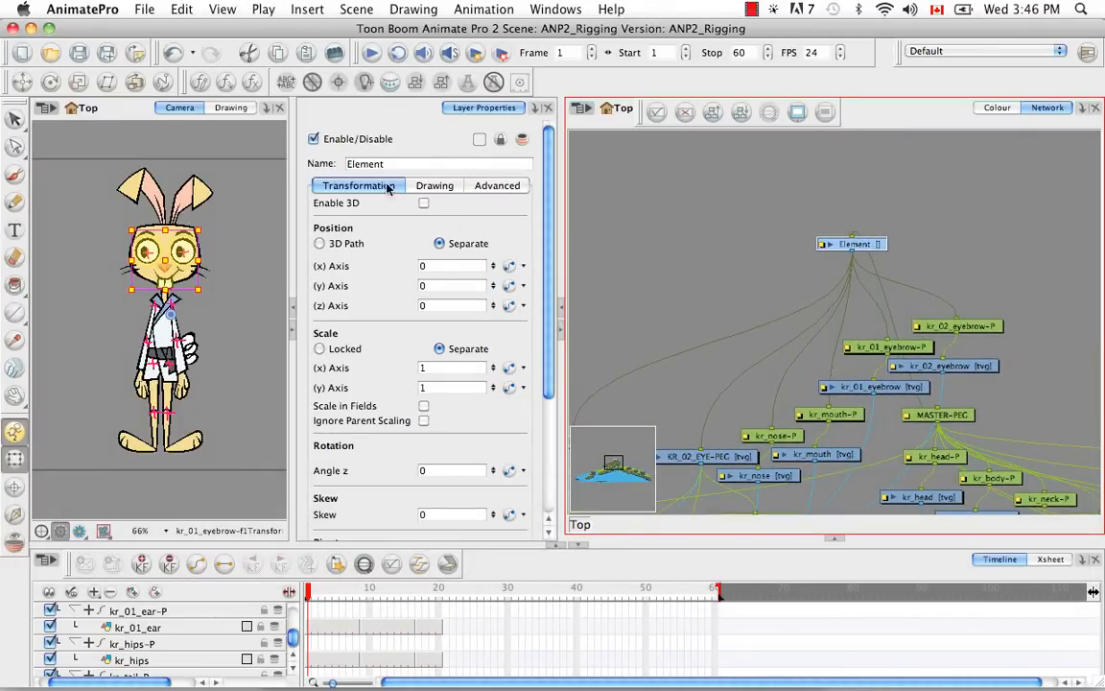
{"action": "left_click_drag", "start_coordinate": [391, 164], "coordinate": [318, 152]}
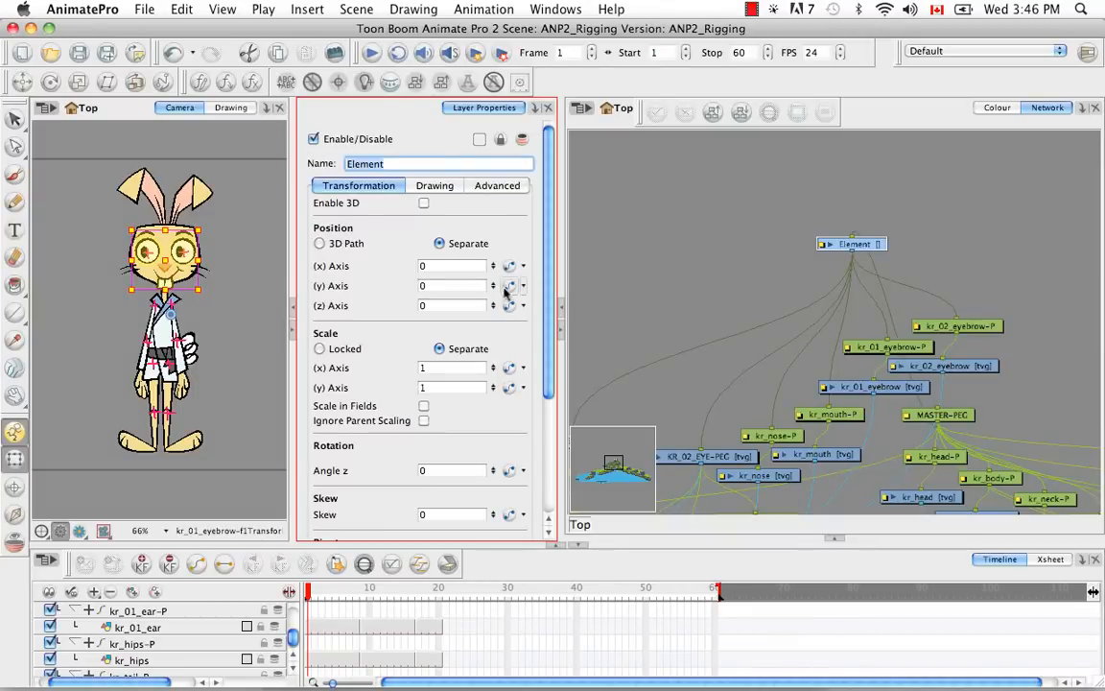
{"action": "key", "text": "BackSpace"}
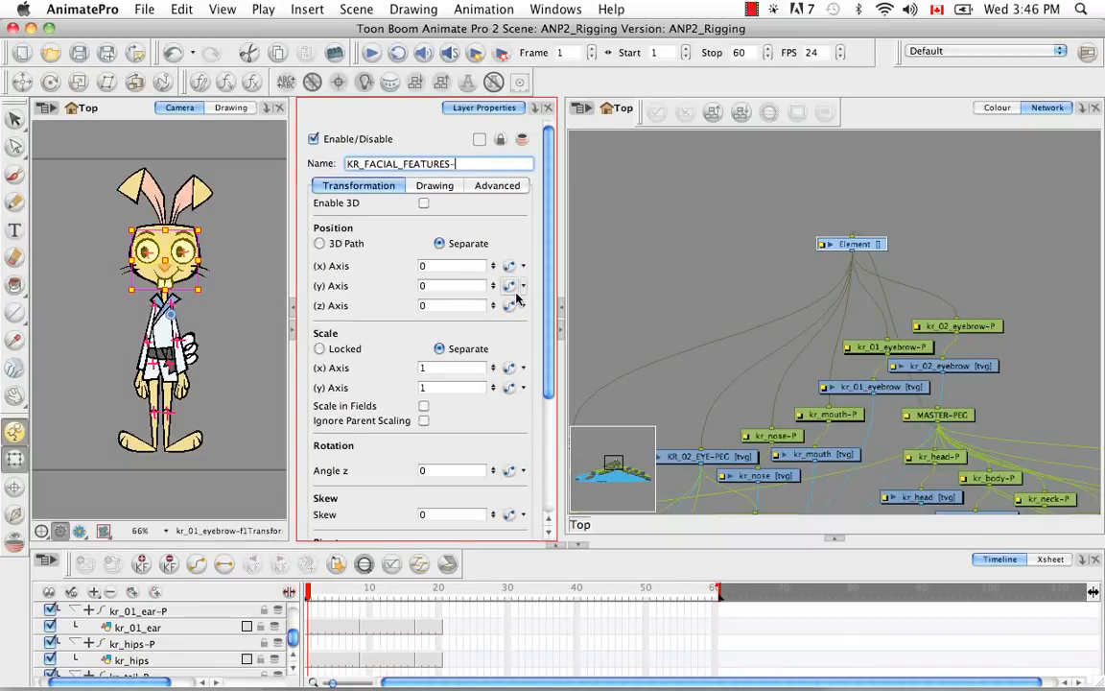
{"action": "key", "text": "Return"}
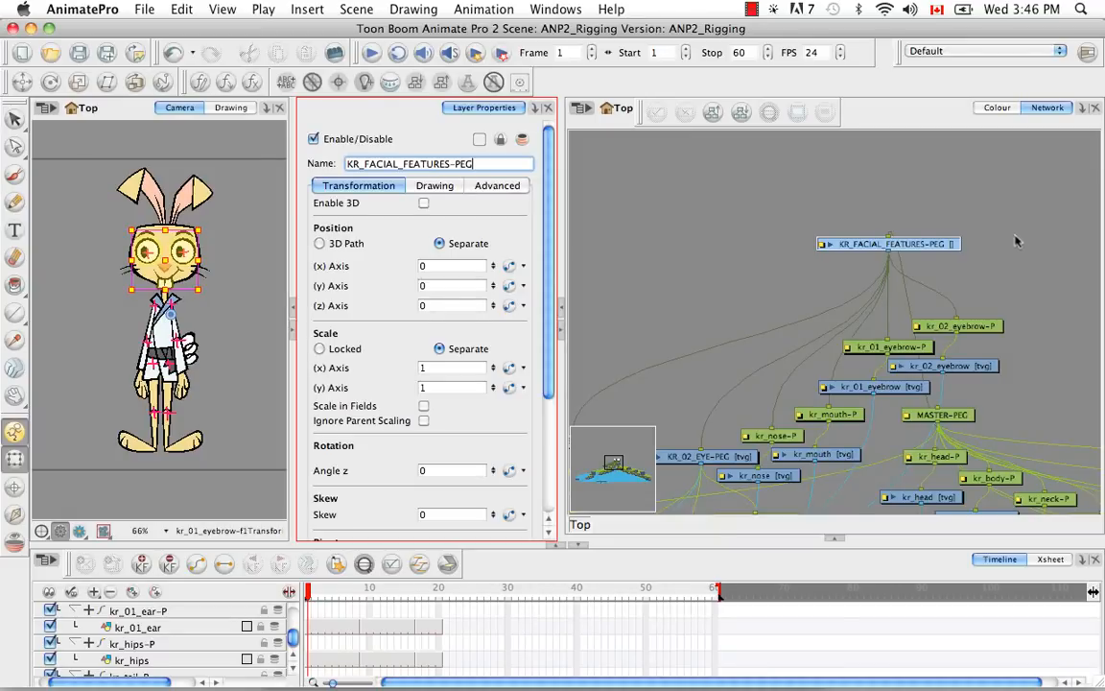
{"action": "left_click", "coordinate": [1005, 291]}
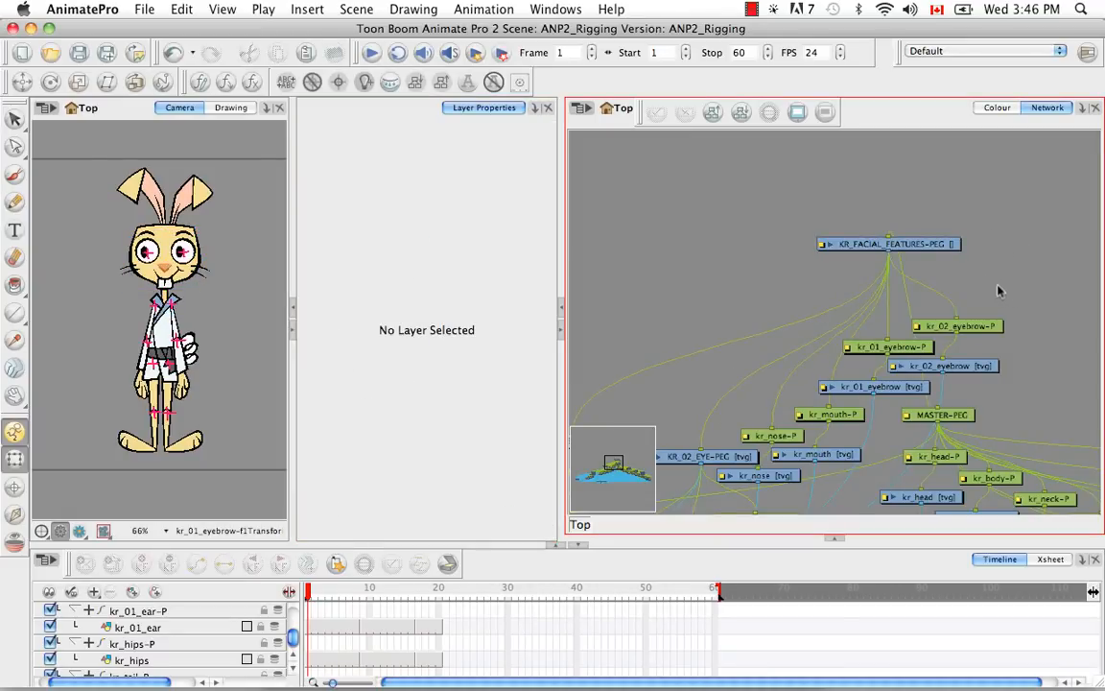
Select all modules in the network and order the whole network automatically.
{"action": "key", "text": "2"}
{"action": "key", "text": "2"}
{"action": "key", "text": "2"}
{"action": "key", "text": "2"}
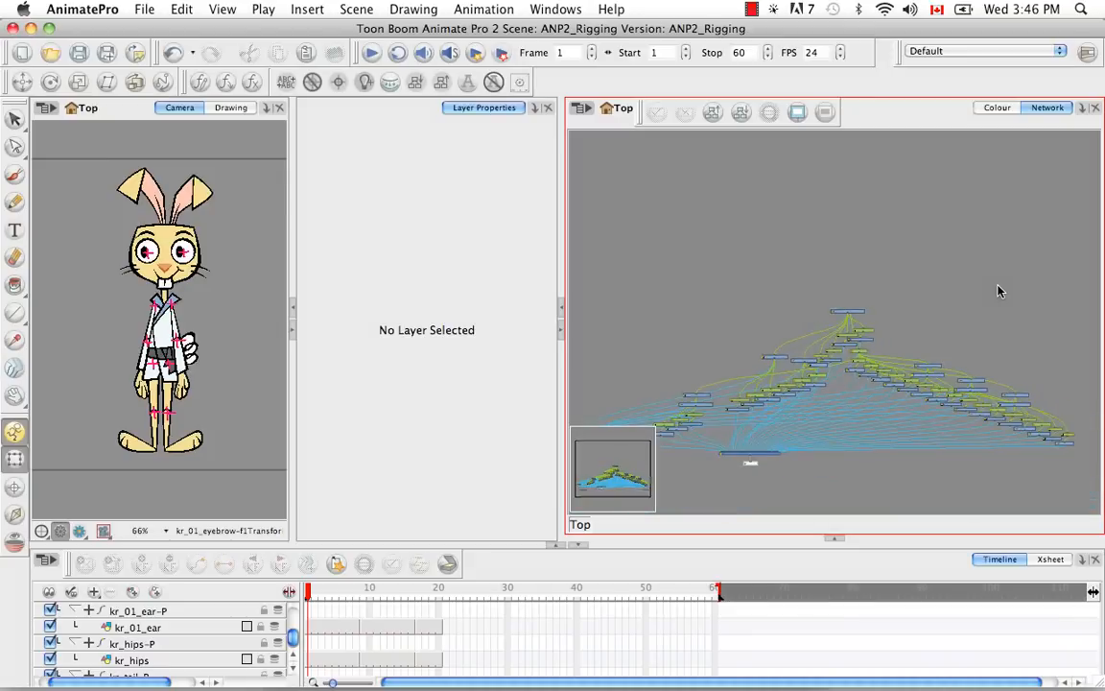
{"action": "left_click_drag", "start_coordinate": [812, 316], "coordinate": [854, 259]}
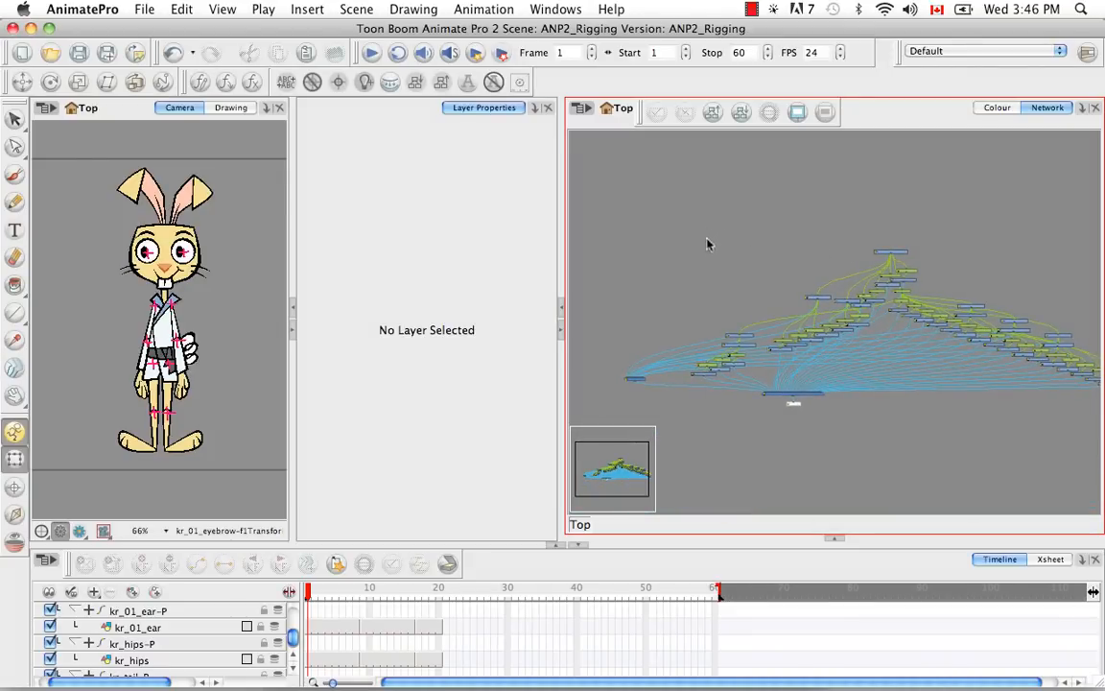
{"action": "key", "text": "super+a"}
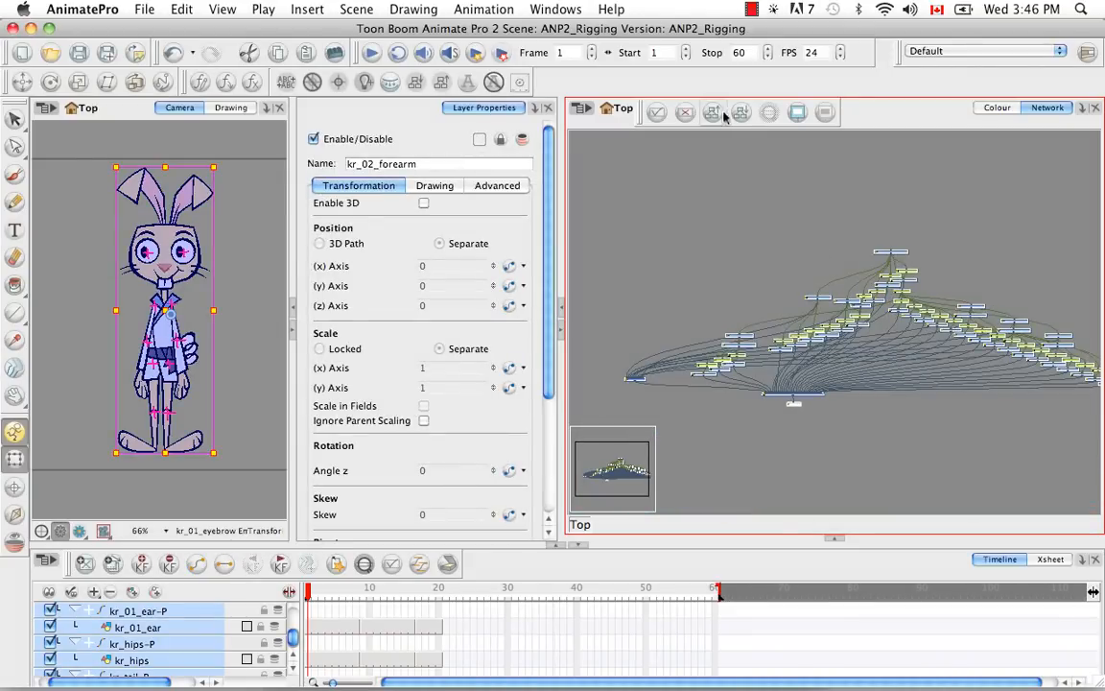
{"action": "left_click", "coordinate": [716, 115]}
{"action": "left_click", "coordinate": [513, 378]}
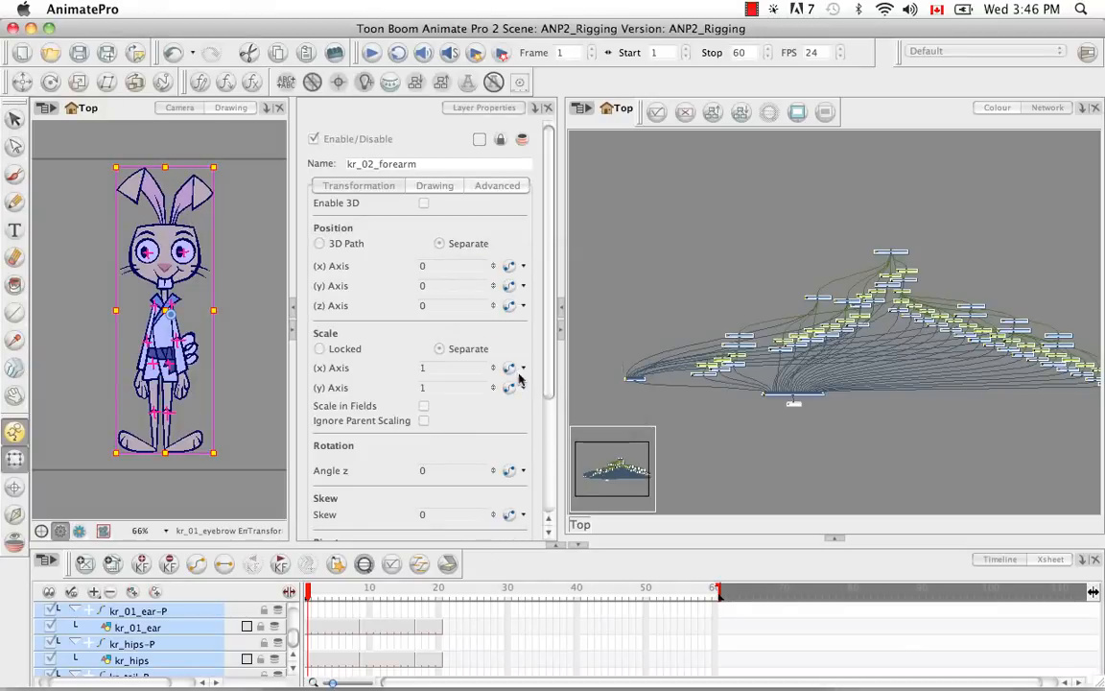
{"action": "left_click", "coordinate": [901, 426]}
{"action": "left_click_drag", "start_coordinate": [922, 347], "coordinate": [851, 351]}
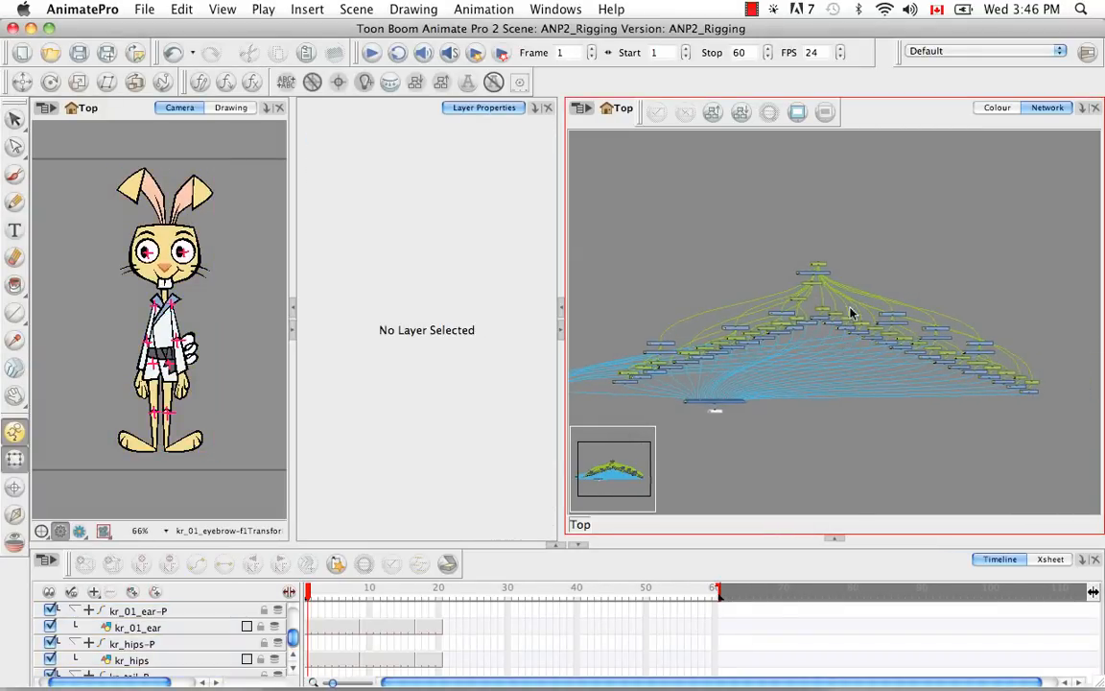
Locate the rabbit's ear modules in the network and move both ears with their pegs beside MASTER-PEG.
{"action": "left_click", "coordinate": [204, 199]}
{"action": "left_click", "coordinate": [882, 123]}
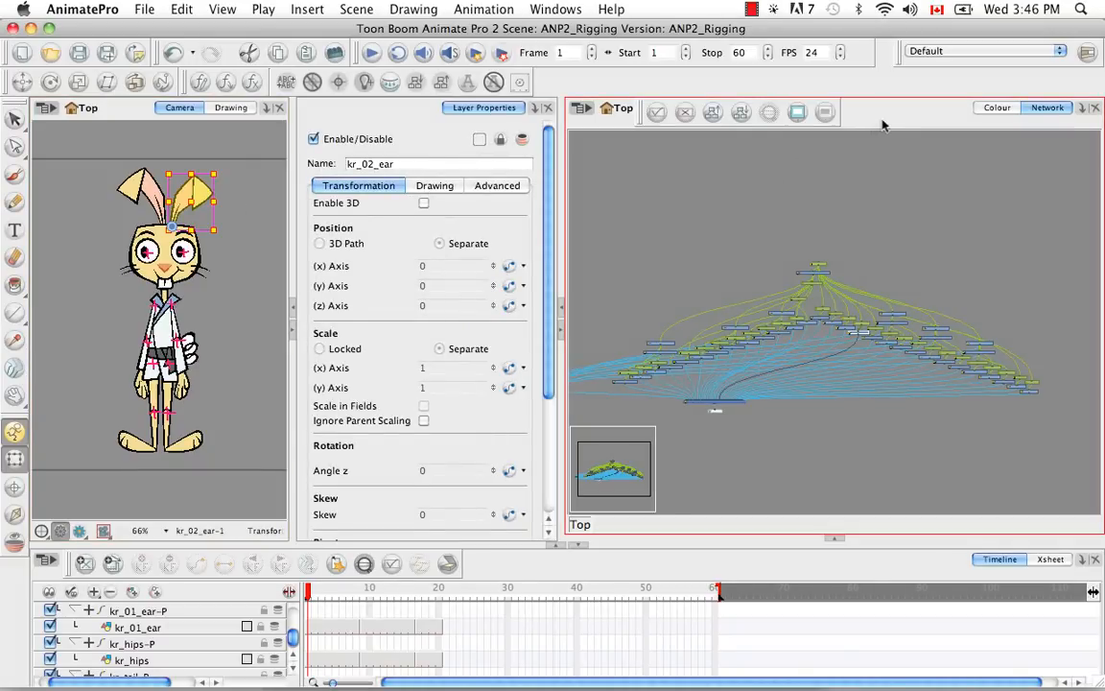
{"action": "key", "text": "2"}
{"action": "key", "text": "2"}
{"action": "key", "text": "2"}
{"action": "key", "text": "2"}
{"action": "key", "text": "2"}
{"action": "key", "text": "2"}
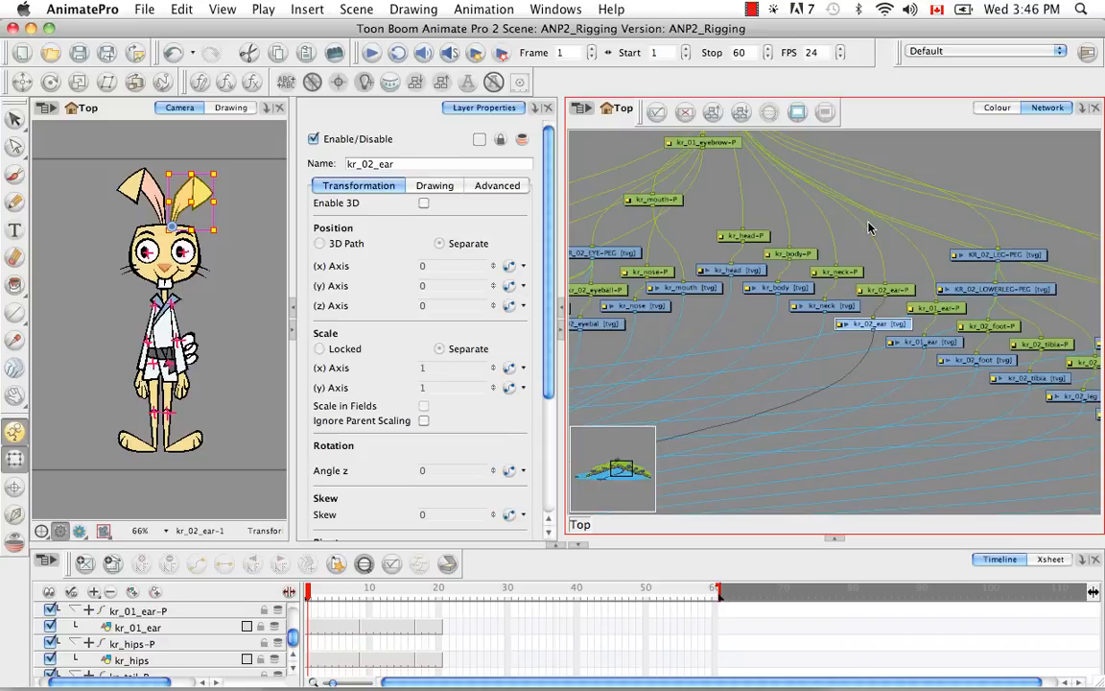
{"action": "left_click_drag", "start_coordinate": [747, 265], "coordinate": [789, 326]}
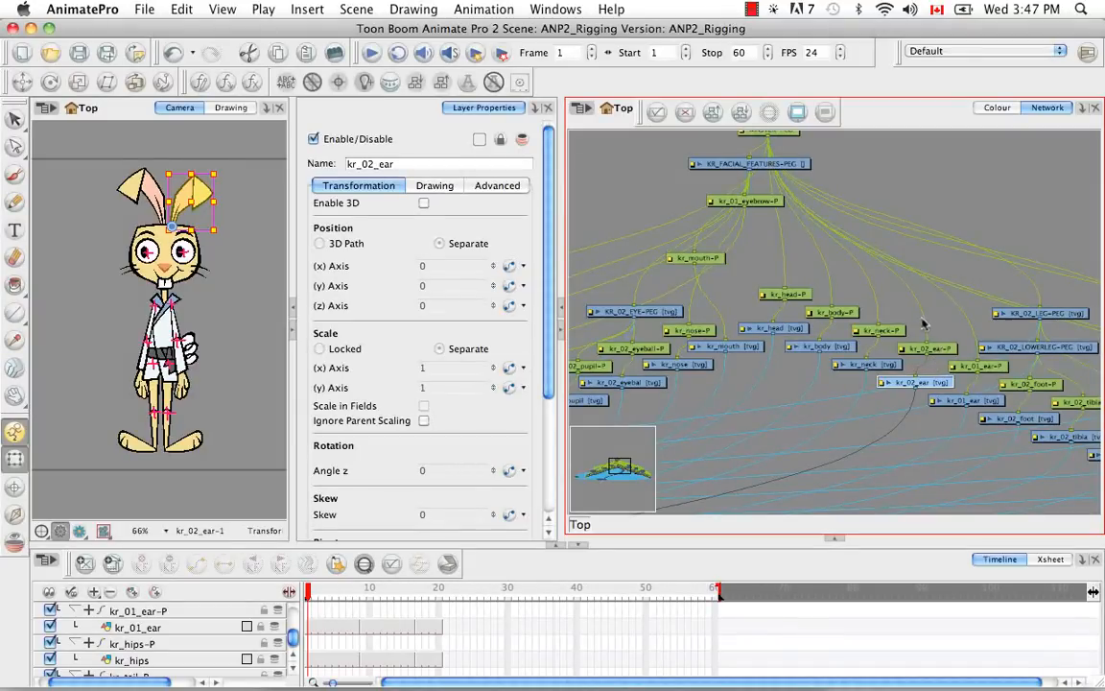
{"action": "left_click_drag", "start_coordinate": [913, 326], "coordinate": [636, 180]}
{"action": "left_click_drag", "start_coordinate": [744, 255], "coordinate": [877, 341]}
{"action": "left_click", "coordinate": [795, 203]}
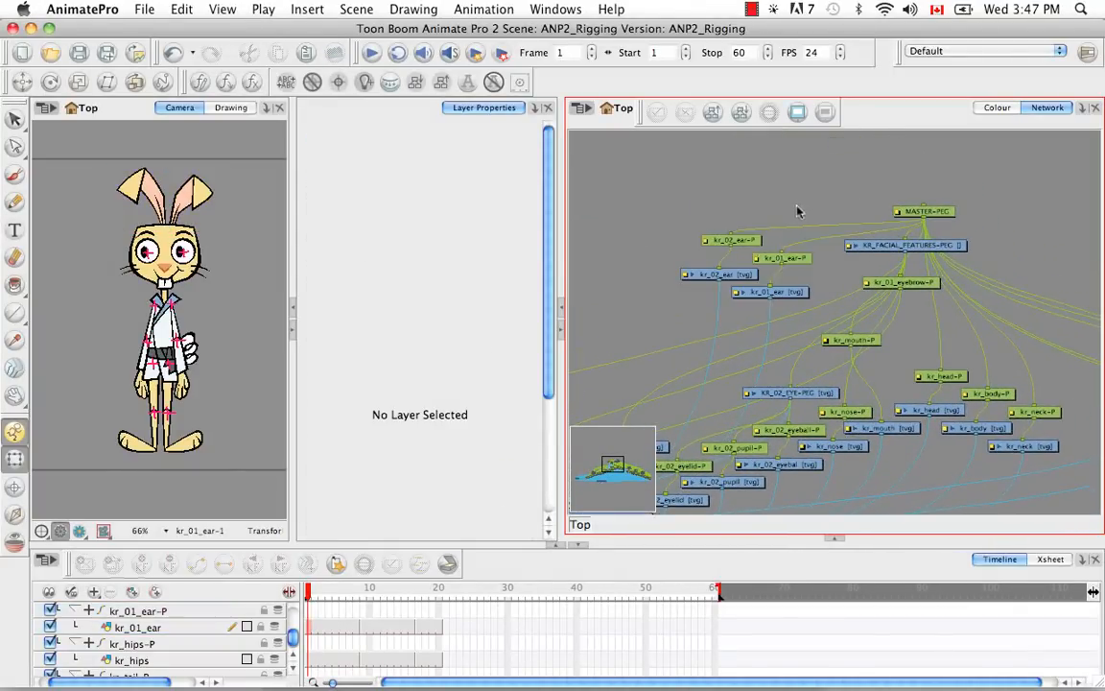
Add a new drawing module under MASTER-PEG, place it above the ear modules and parent kr_02_ear-P and kr_01_ear-P to it.
{"action": "key", "text": "super+r"}
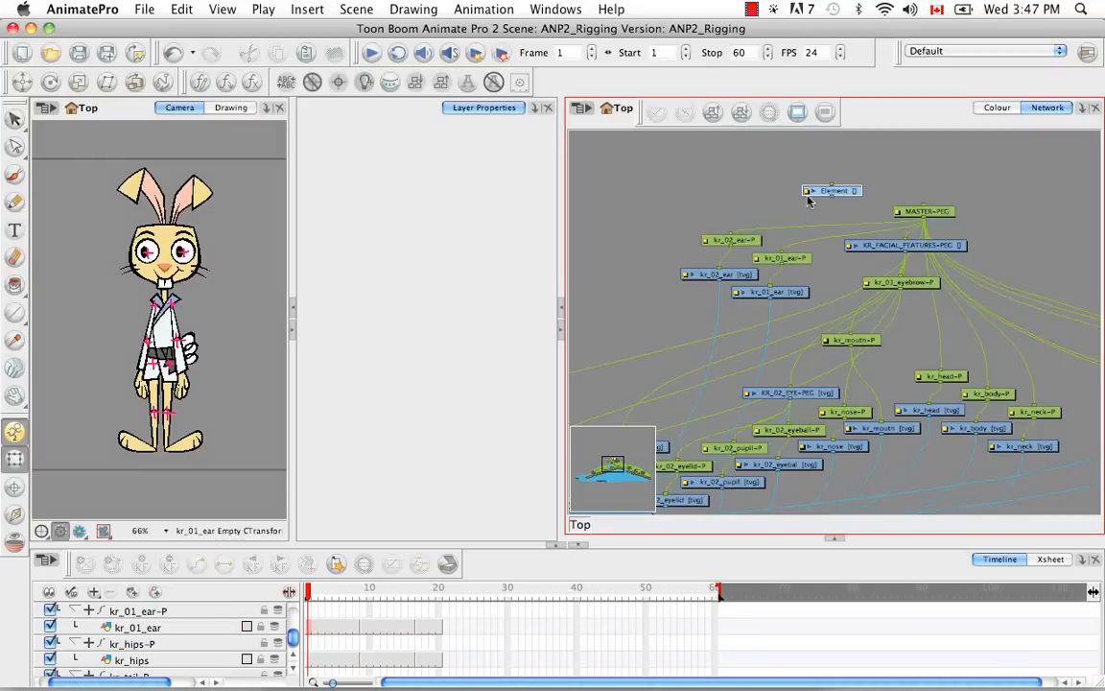
{"action": "left_click_drag", "start_coordinate": [834, 194], "coordinate": [793, 203]}
{"action": "left_click", "coordinate": [796, 227]}
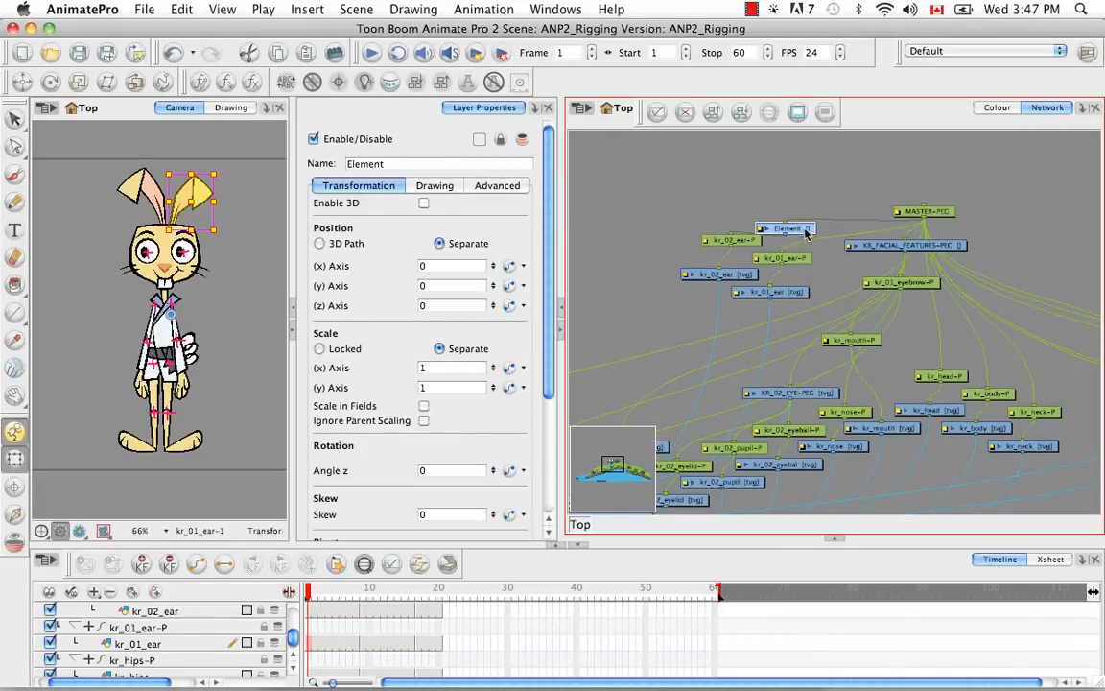
{"action": "left_click_drag", "start_coordinate": [800, 232], "coordinate": [801, 209]}
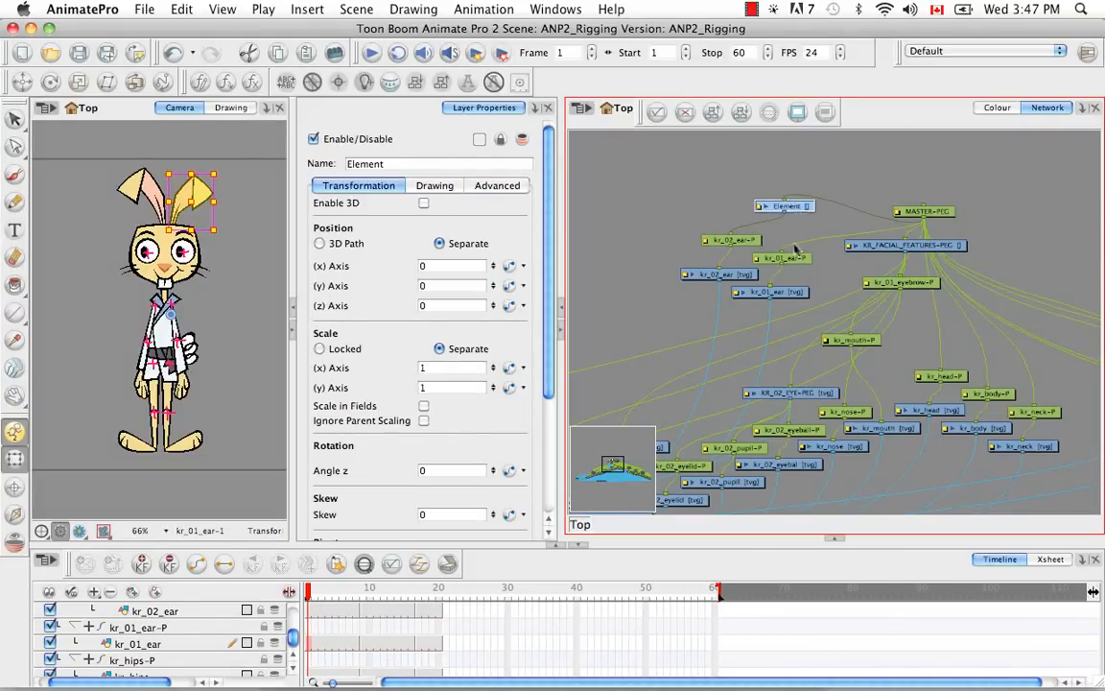
{"action": "mouse_move", "coordinate": [781, 252]}
{"action": "left_mouse_down"}
{"action": "mouse_move", "coordinate": [802, 217]}
{"action": "mouse_move", "coordinate": [783, 259]}
{"action": "left_mouse_up"}
{"action": "left_click_drag", "start_coordinate": [785, 213], "coordinate": [784, 253]}
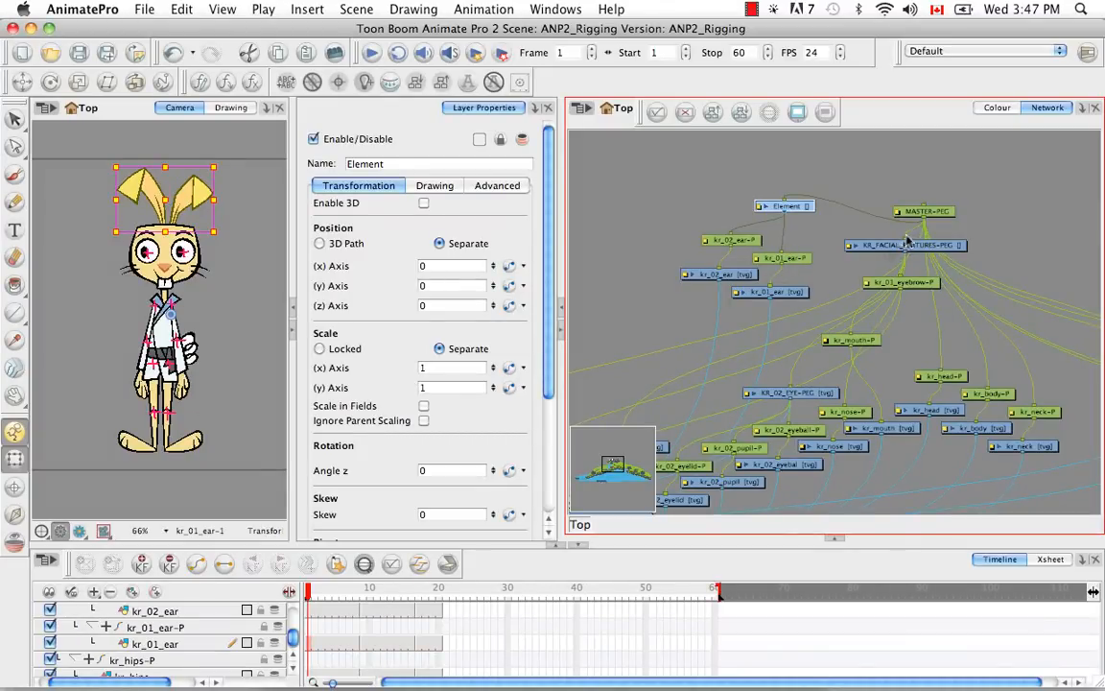
Parent KR_FACIAL_FEATURES-PEG to the drawing module above the ears and move this group clear of MASTER-PEG.
{"action": "left_click_drag", "start_coordinate": [785, 213], "coordinate": [860, 247]}
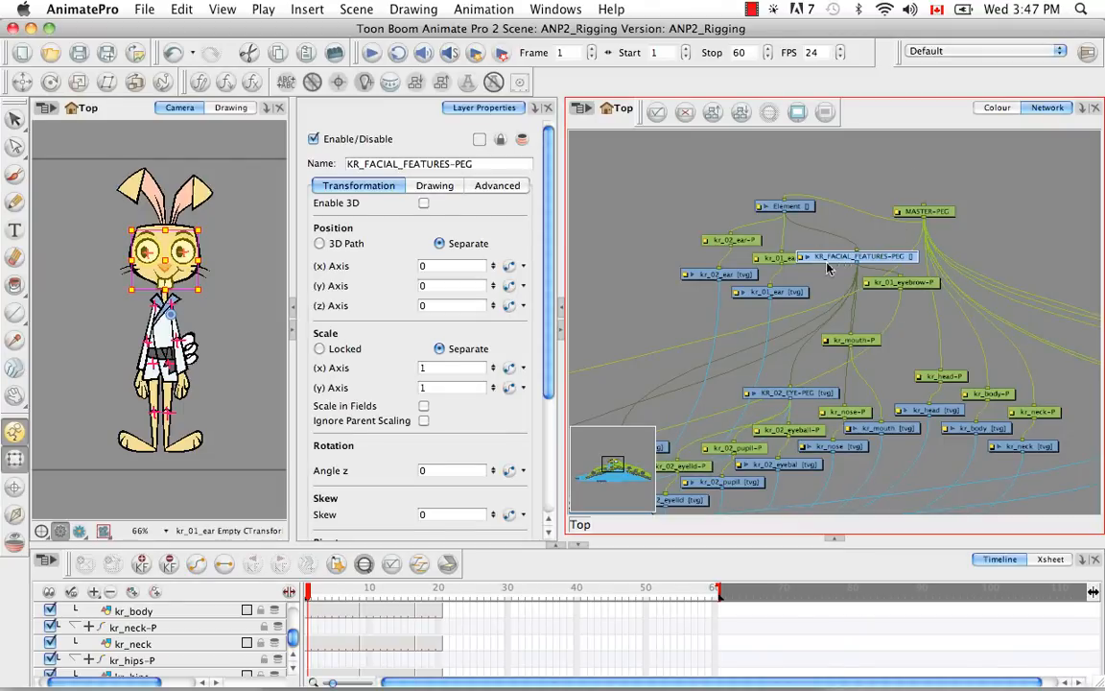
{"action": "left_click_drag", "start_coordinate": [677, 173], "coordinate": [839, 322]}
{"action": "left_click_drag", "start_coordinate": [870, 259], "coordinate": [701, 259]}
{"action": "left_click_drag", "start_coordinate": [640, 212], "coordinate": [686, 172]}
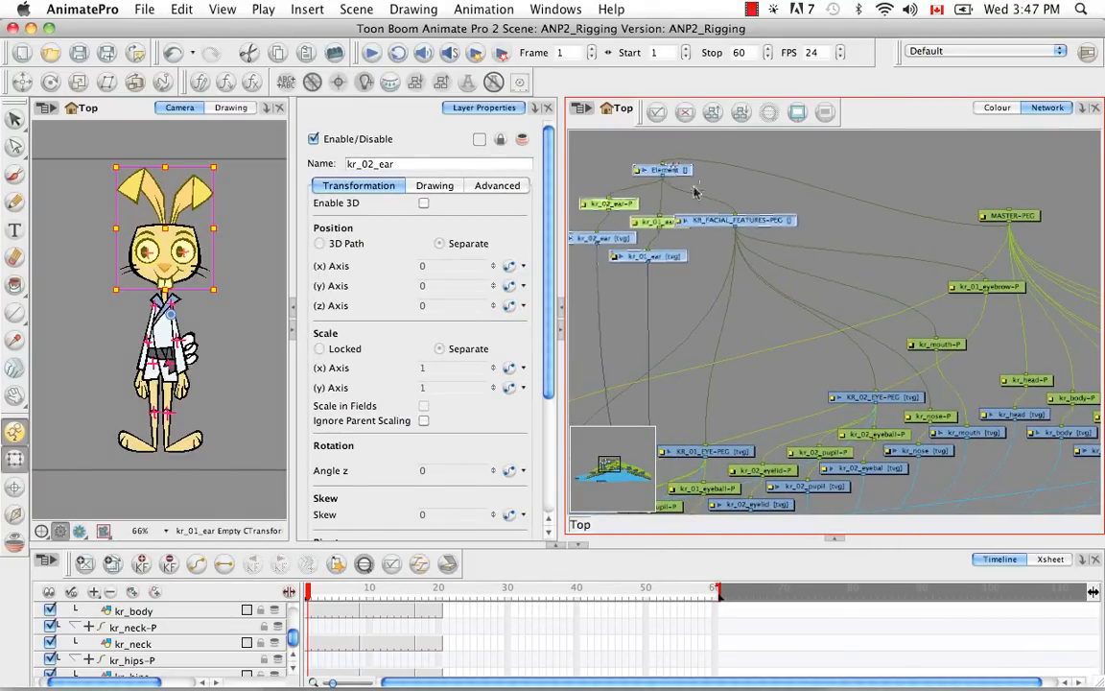
{"action": "left_click", "coordinate": [727, 256]}
{"action": "left_click_drag", "start_coordinate": [783, 220], "coordinate": [814, 254]}
{"action": "left_click", "coordinate": [728, 299]}
Move the kr_head module and its peg above KR_FACIAL_FEATURES-PEG and parent kr_head-P to the ears' drawing module.
{"action": "left_click_drag", "start_coordinate": [912, 350], "coordinate": [842, 244]}
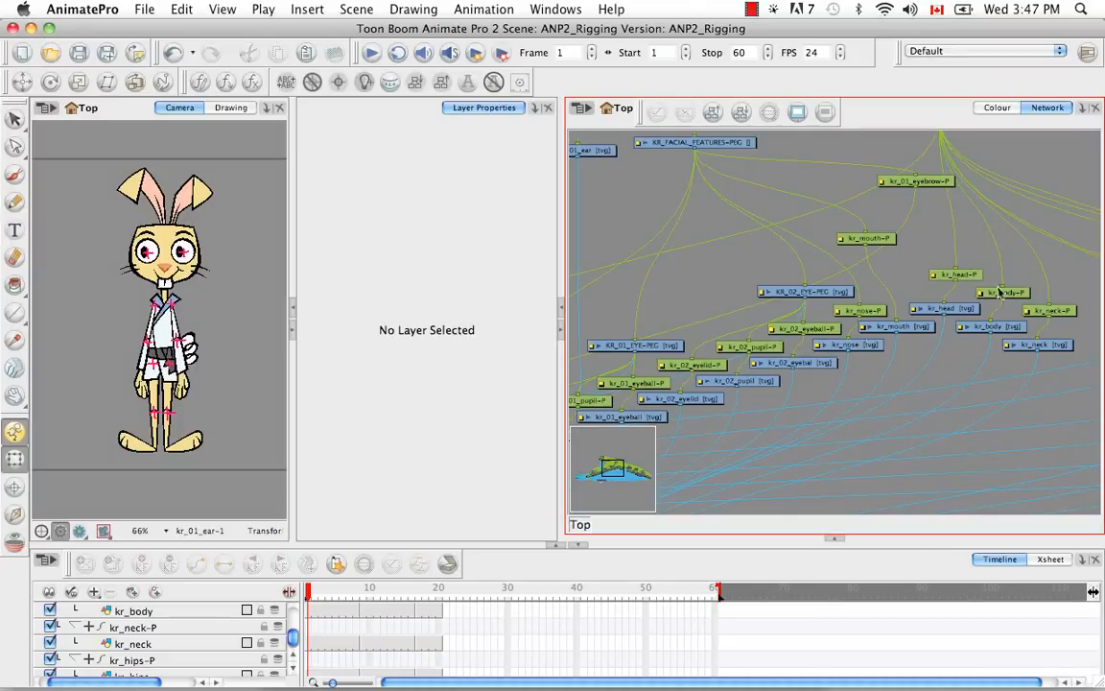
{"action": "left_click_drag", "start_coordinate": [880, 399], "coordinate": [806, 448]}
{"action": "left_click_drag", "start_coordinate": [842, 291], "coordinate": [755, 168]}
{"action": "left_click_drag", "start_coordinate": [797, 231], "coordinate": [917, 370]}
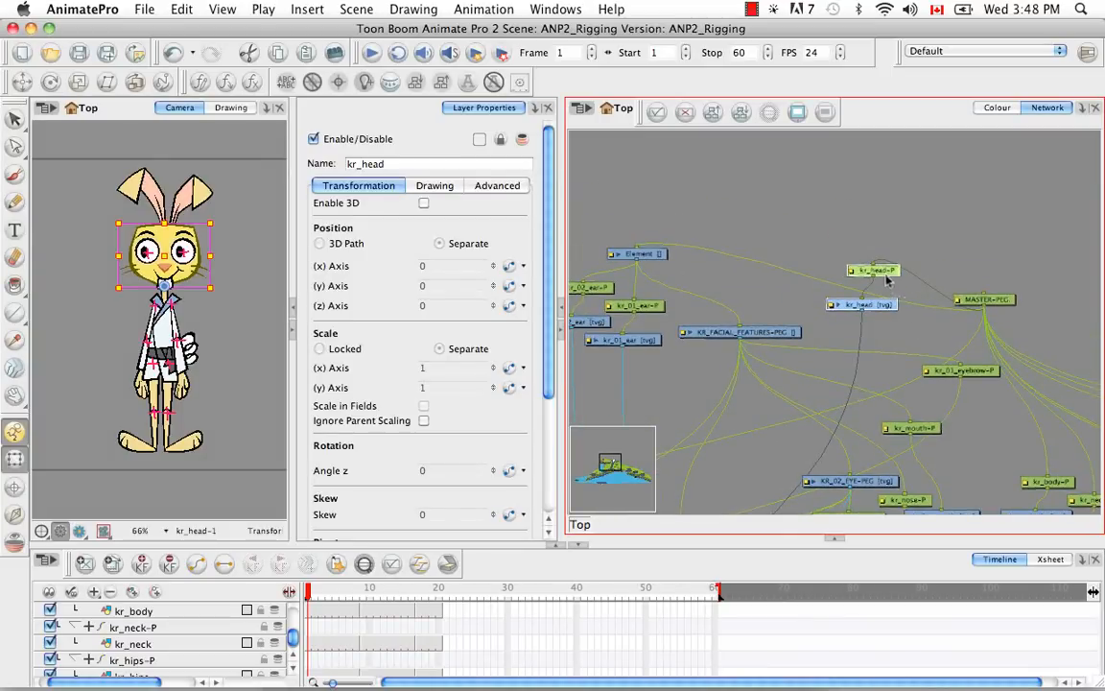
{"action": "left_click", "coordinate": [799, 246]}
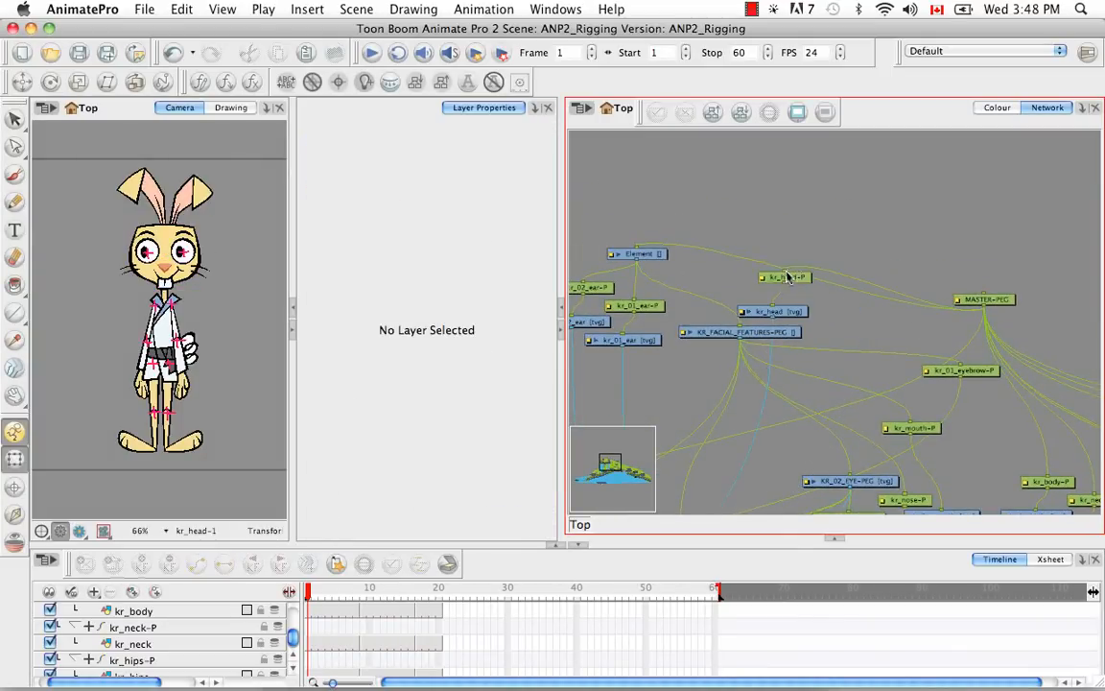
{"action": "left_click_drag", "start_coordinate": [635, 248], "coordinate": [775, 299]}
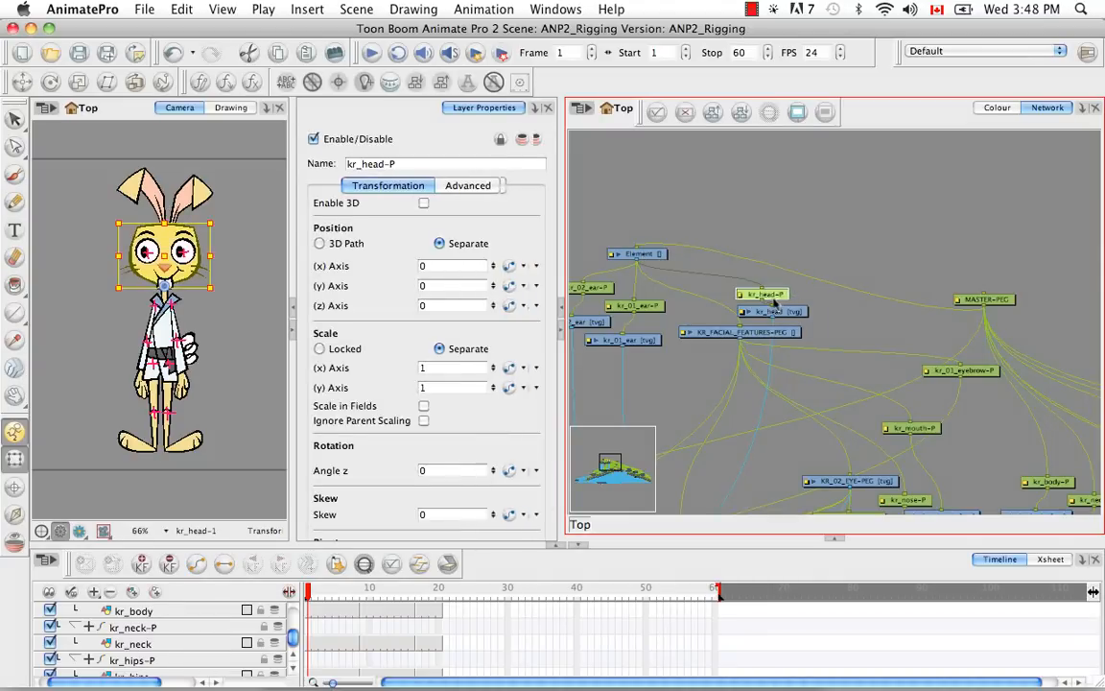
Move the kr_neck module and its peg beside the head modules and parent kr_neck-P to the ears' drawing module.
{"action": "left_click", "coordinate": [902, 342]}
{"action": "scroll", "coordinate": [911, 342], "scroll_direction": "down", "scroll_amount": 5}
{"action": "scroll", "coordinate": [911, 343], "scroll_direction": "right", "scroll_amount": 5}
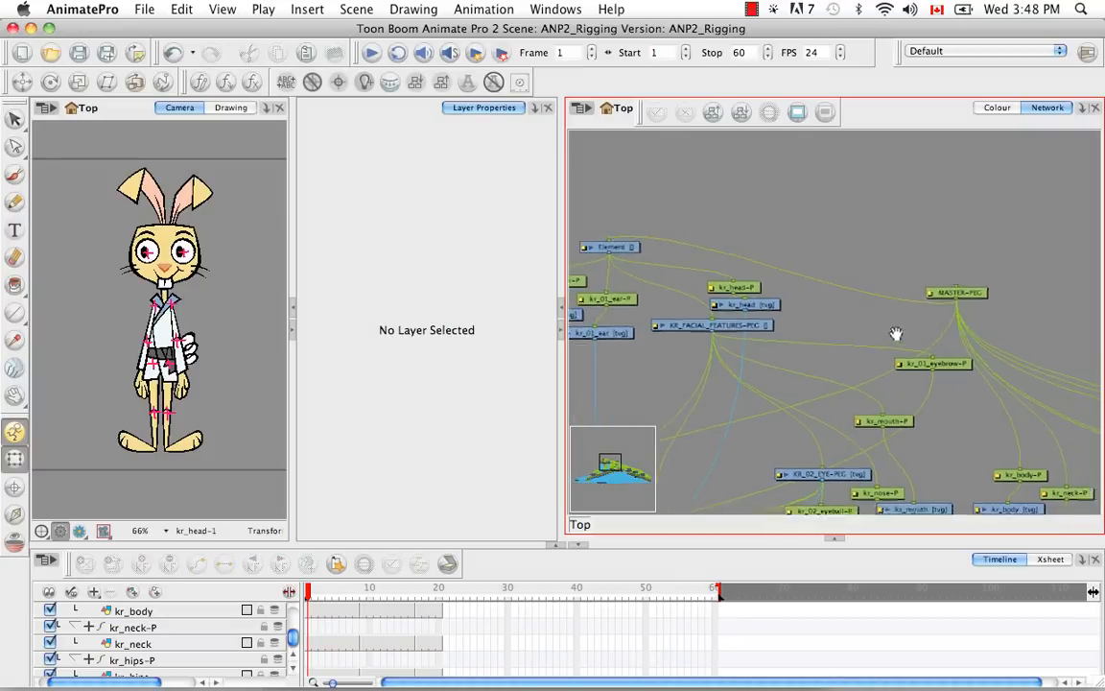
{"action": "left_click_drag", "start_coordinate": [954, 380], "coordinate": [697, 163]}
{"action": "scroll", "coordinate": [718, 246], "scroll_direction": "up", "scroll_amount": 4}
{"action": "scroll", "coordinate": [717, 245], "scroll_direction": "left", "scroll_amount": 6}
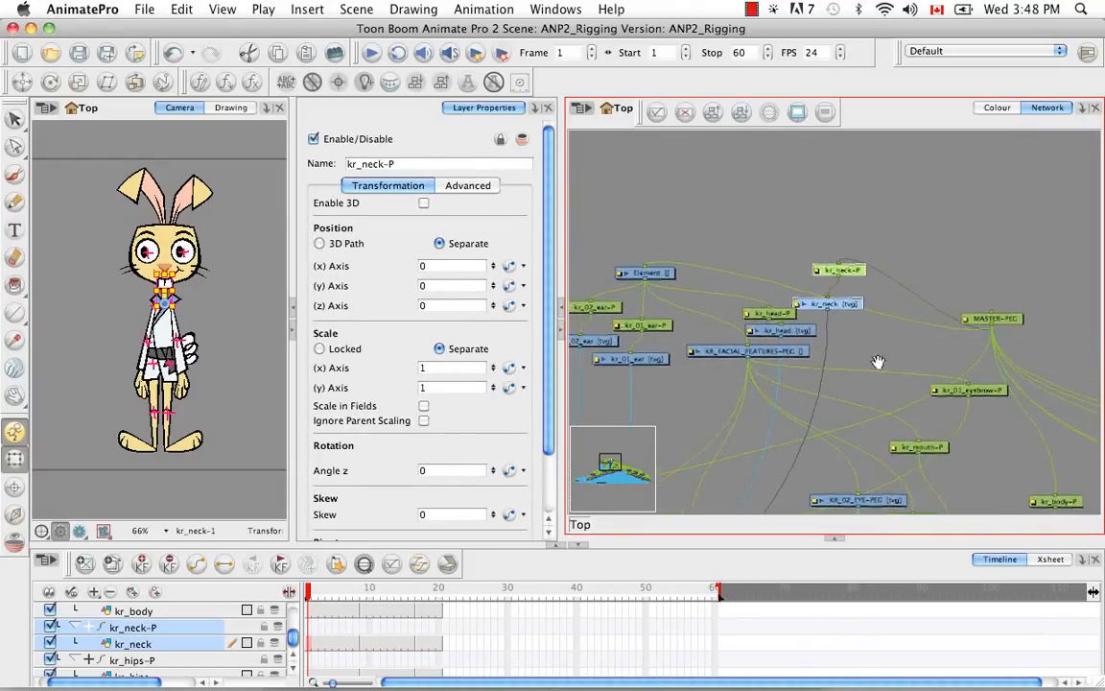
{"action": "left_click_drag", "start_coordinate": [771, 309], "coordinate": [741, 459]}
{"action": "left_click", "coordinate": [859, 260]}
{"action": "left_click_drag", "start_coordinate": [838, 217], "coordinate": [827, 392]}
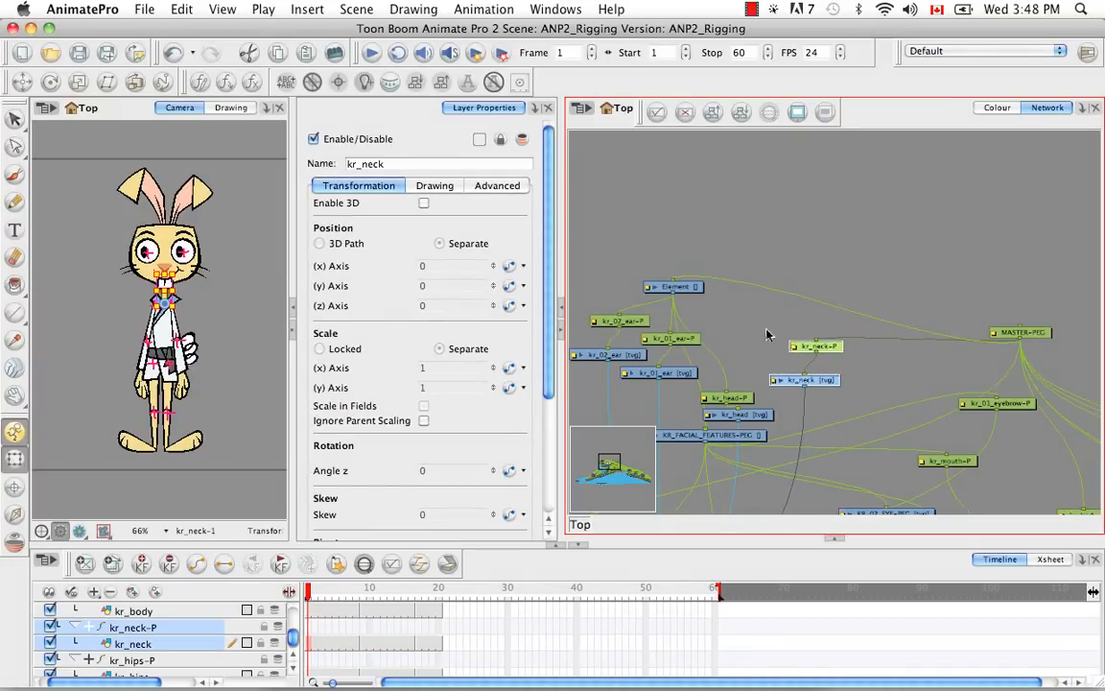
{"action": "left_click", "coordinate": [736, 319]}
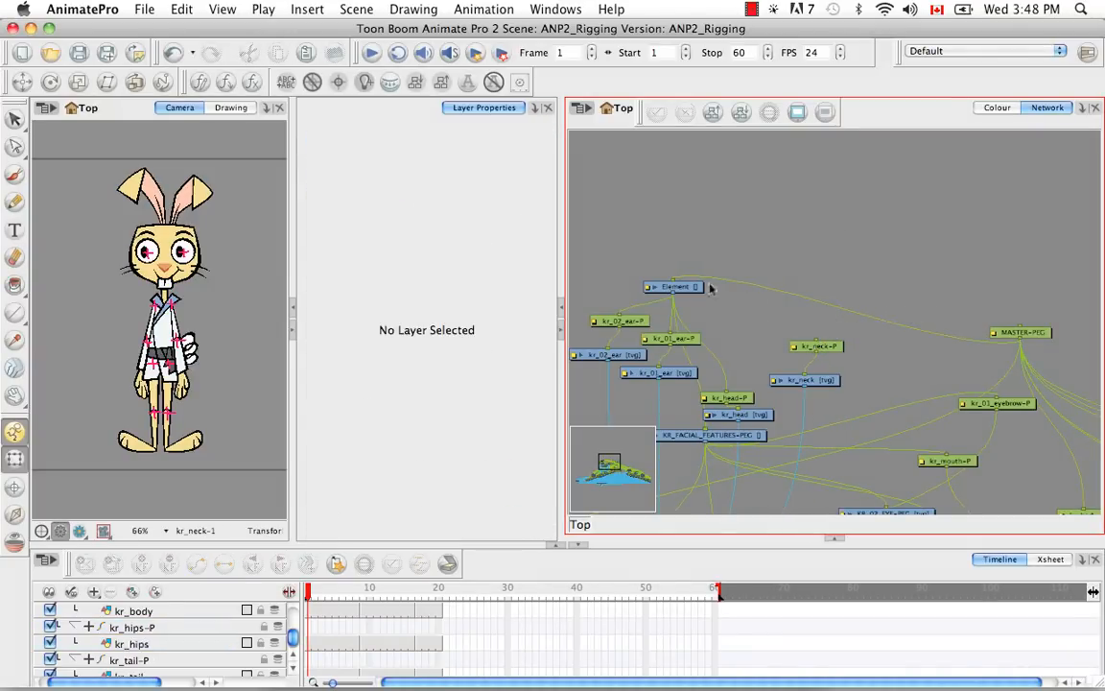
{"action": "left_click_drag", "start_coordinate": [675, 294], "coordinate": [818, 346]}
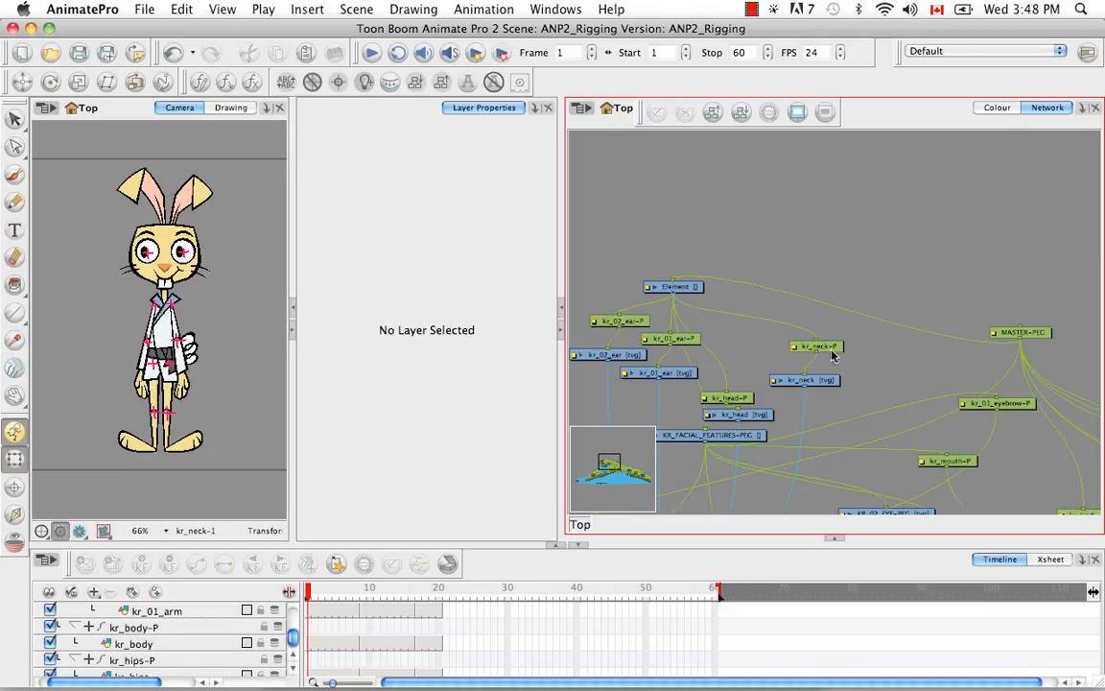
Rename the new drawing module above the ear, head and neck pegs as KR_HEAD-PEG.
{"action": "scroll", "coordinate": [863, 364], "scroll_direction": "down", "scroll_amount": 2}
{"action": "scroll", "coordinate": [864, 364], "scroll_direction": "left", "scroll_amount": 2}
{"action": "left_click", "coordinate": [715, 260]}
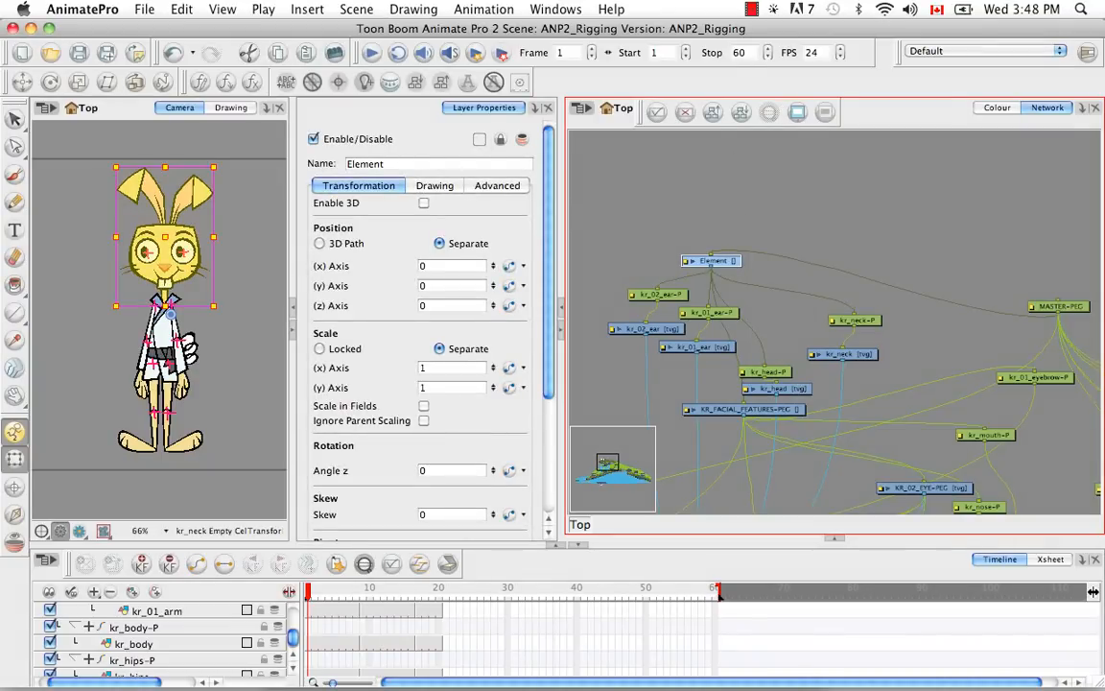
{"action": "double_click", "coordinate": [366, 164]}
{"action": "key", "text": "BackSpace"}
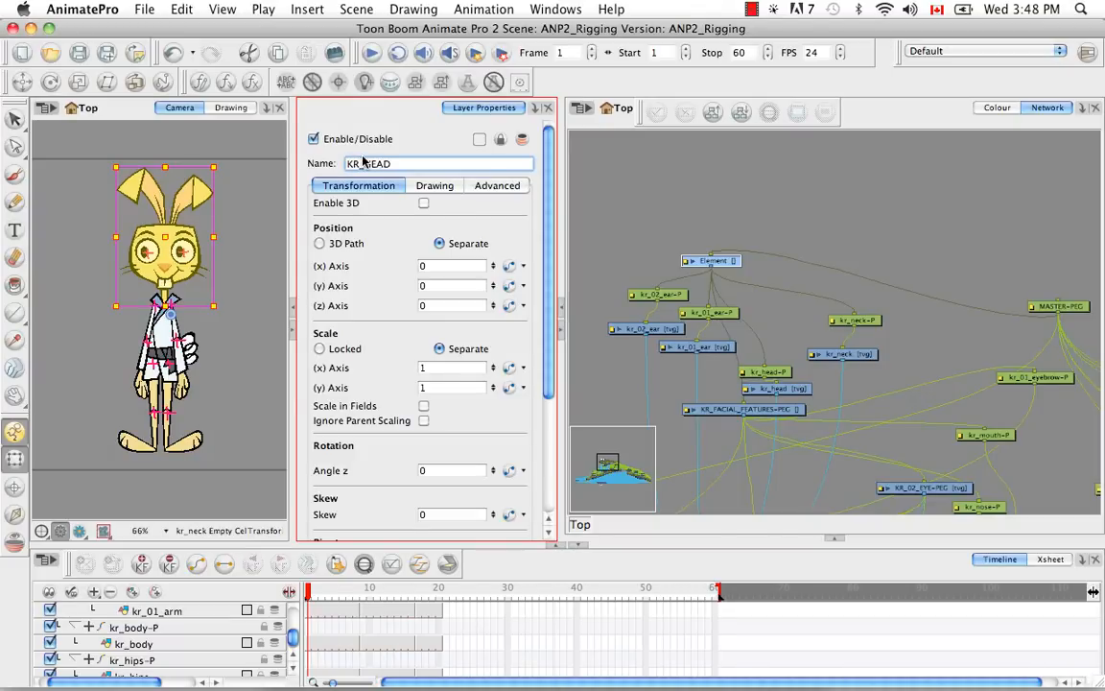
{"action": "key", "text": "Return"}
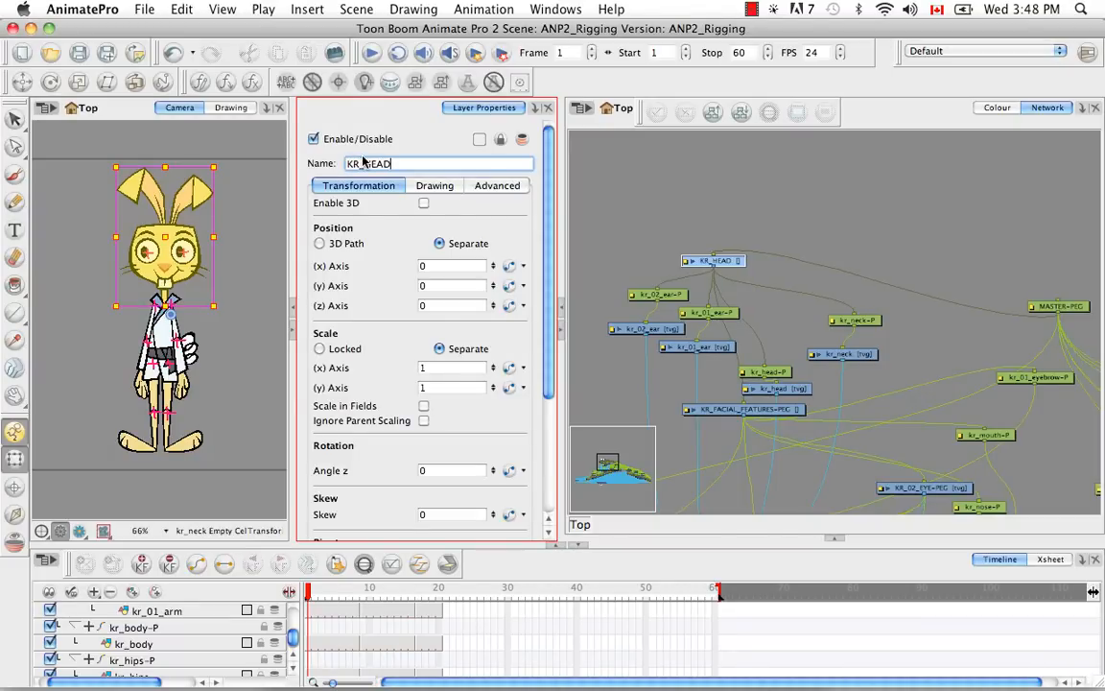
{"action": "key", "text": "Return"}
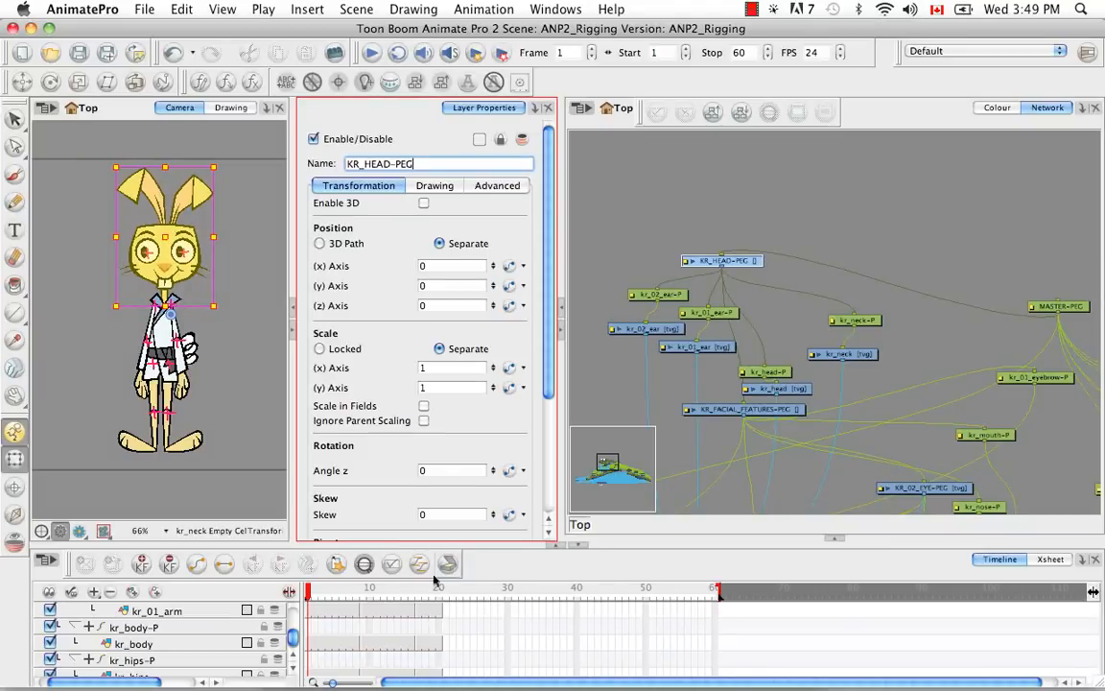
Locate KR_HEAD-PEG in the timeline and give its drawing Full Name its own function column with an empty drawing.
{"action": "left_click", "coordinate": [364, 565]}
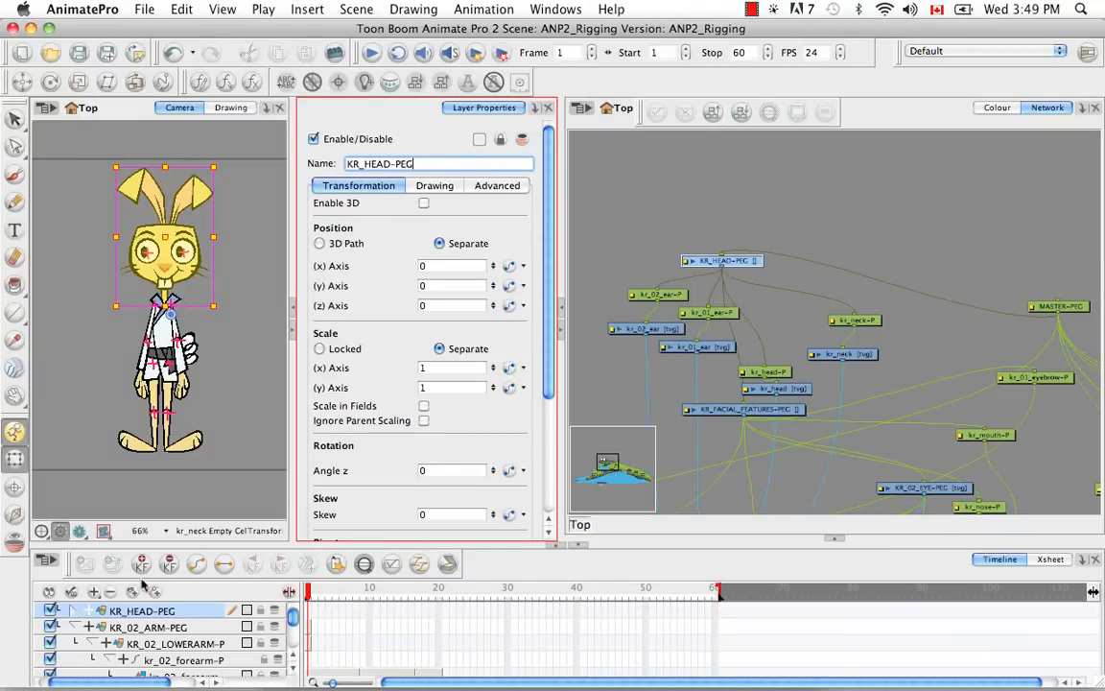
{"action": "left_click", "coordinate": [77, 611]}
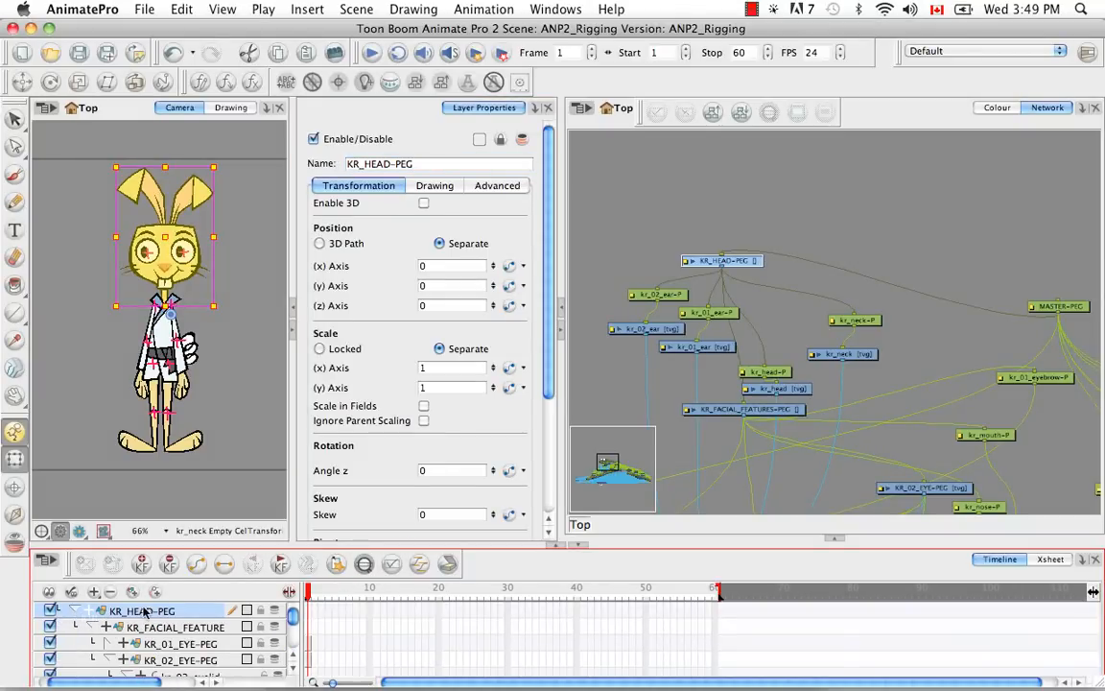
{"action": "left_click", "coordinate": [435, 185]}
{"action": "left_click", "coordinate": [509, 223]}
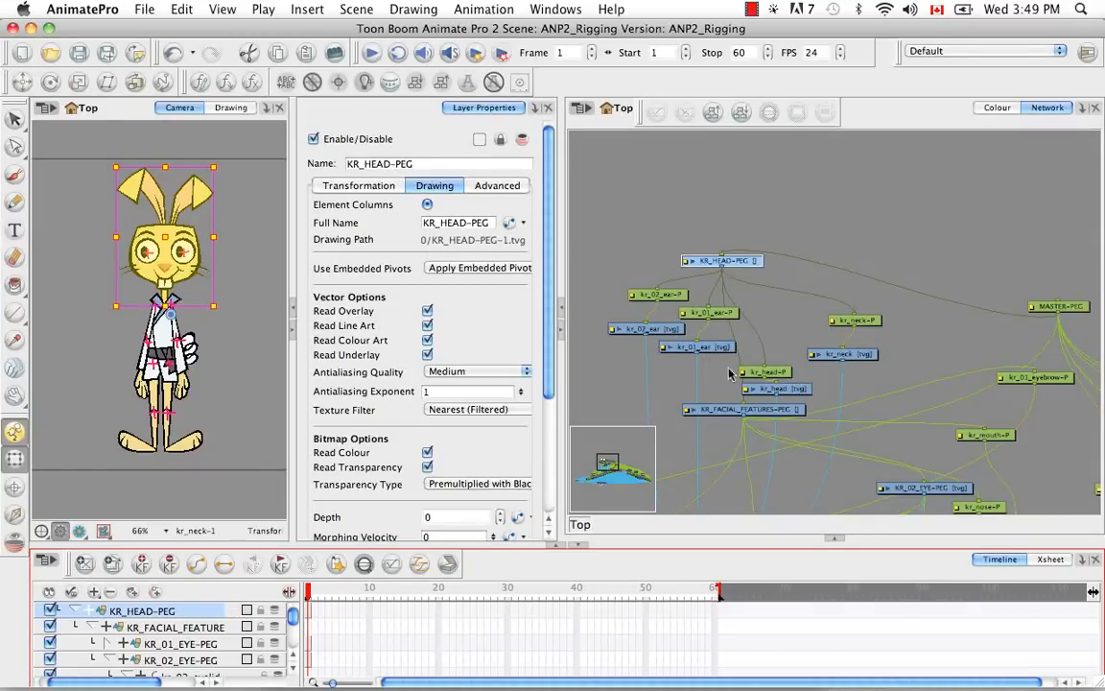
Convert the local Full Name of KR_FACIAL_FEATURES-PEG to a function column and create an empty drawing for it.
{"action": "left_click", "coordinate": [718, 412]}
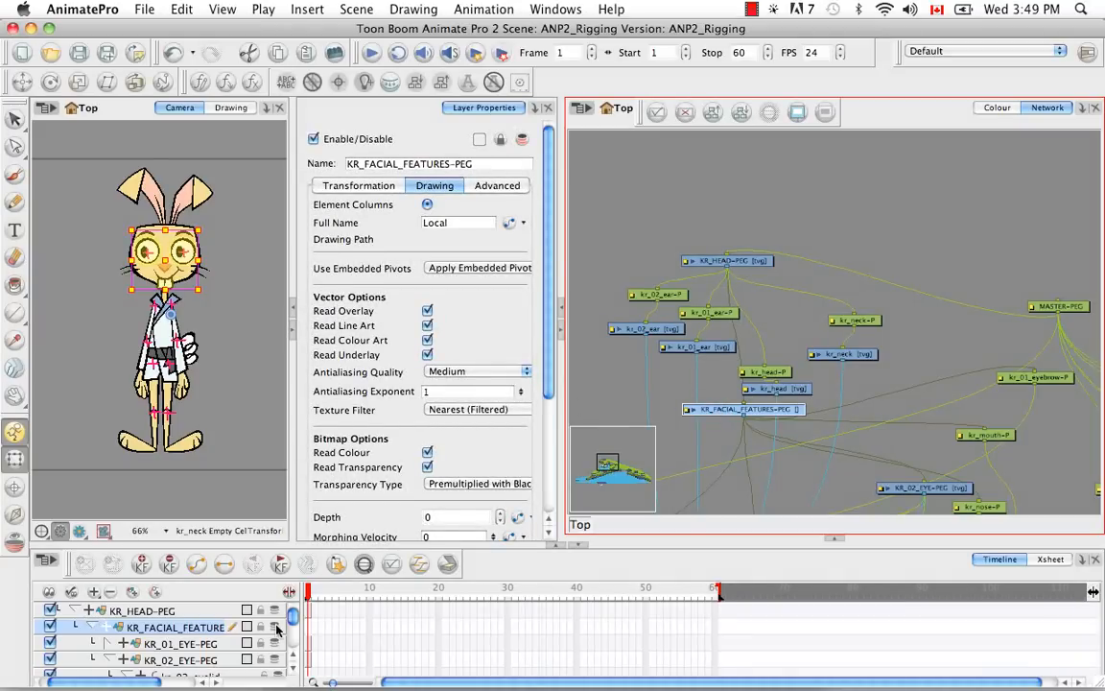
{"action": "left_click", "coordinate": [510, 224]}
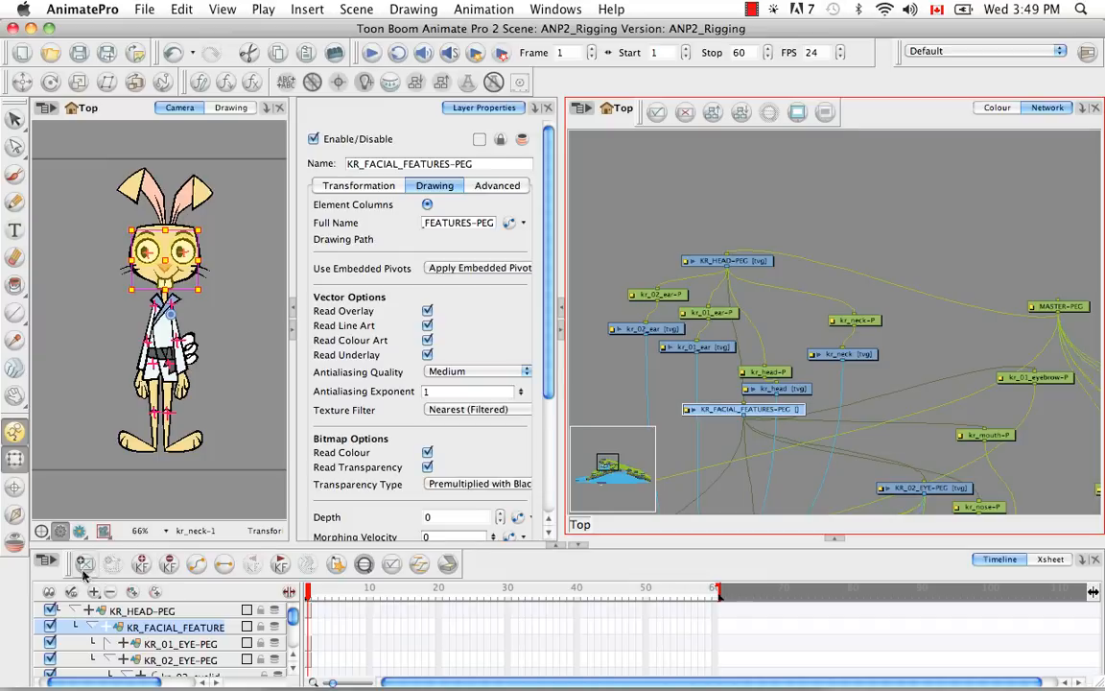
{"action": "left_click", "coordinate": [917, 355]}
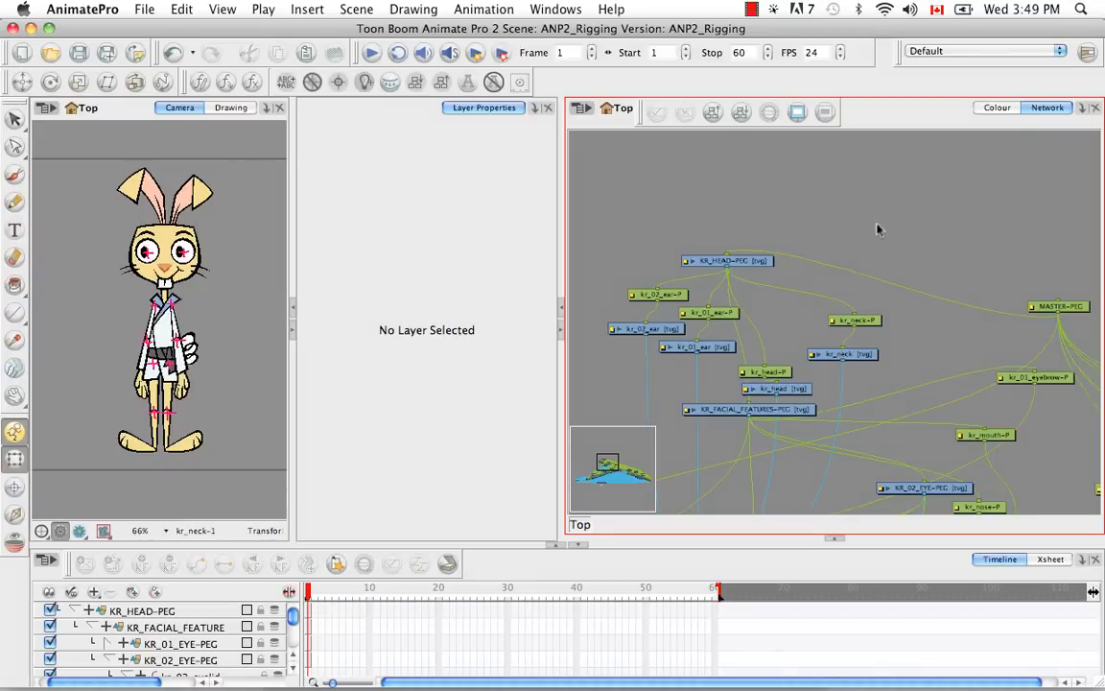
Add a new drawing module under MASTER-PEG, placed above KR_HEAD-PEG, and parent KR_HEAD-PEG and kr_neck-P to it.
{"action": "key", "text": "super+r"}
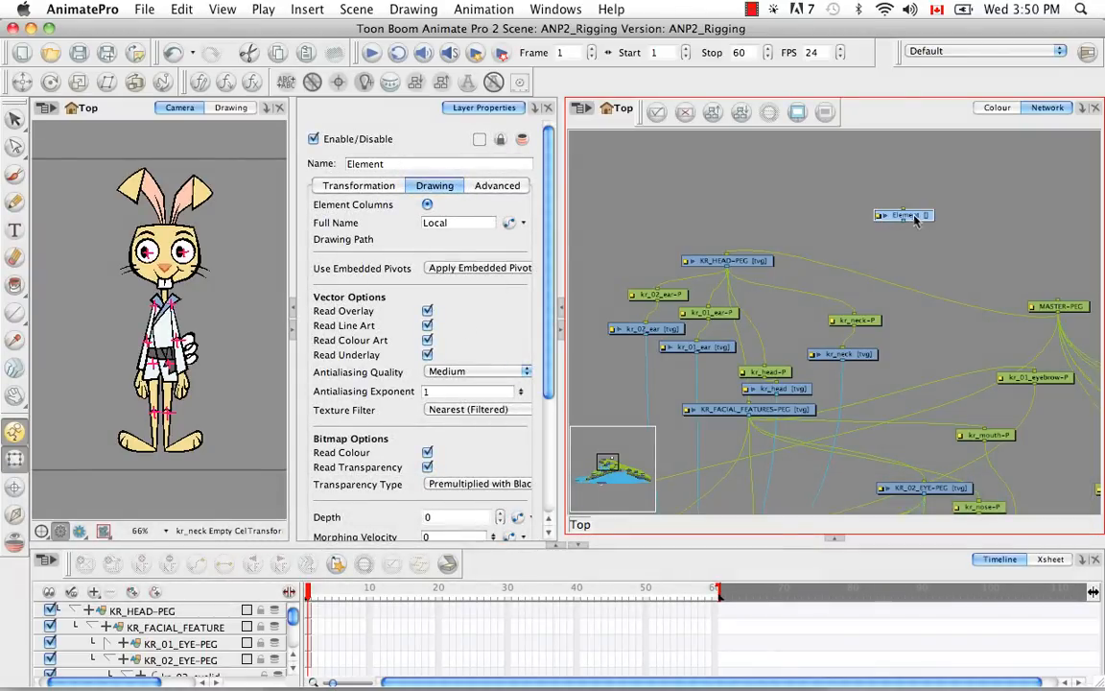
{"action": "left_click_drag", "start_coordinate": [920, 219], "coordinate": [856, 198]}
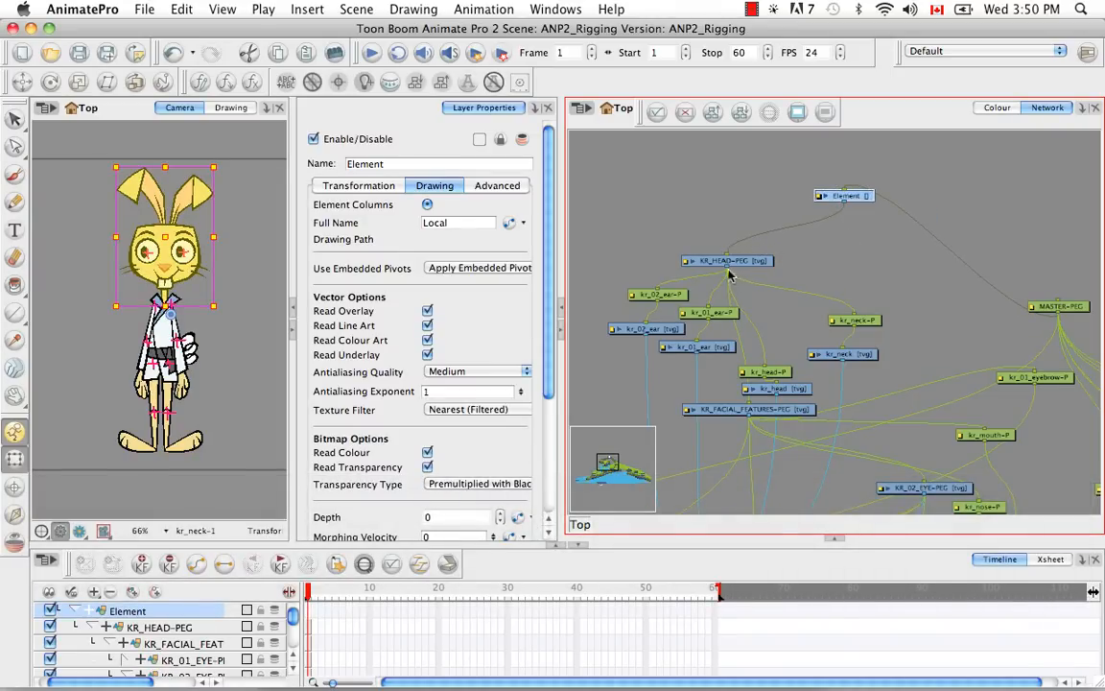
{"action": "mouse_move", "coordinate": [853, 319]}
{"action": "left_mouse_down"}
{"action": "mouse_move", "coordinate": [858, 216]}
{"action": "mouse_move", "coordinate": [861, 319]}
{"action": "left_mouse_up"}
Rename the new module above KR_HEAD-PEG as KR_NECK-PEG and give it its own drawing column with an empty drawing.
{"action": "left_click_drag", "start_coordinate": [387, 164], "coordinate": [314, 154]}
{"action": "key", "text": "BackSpace"}
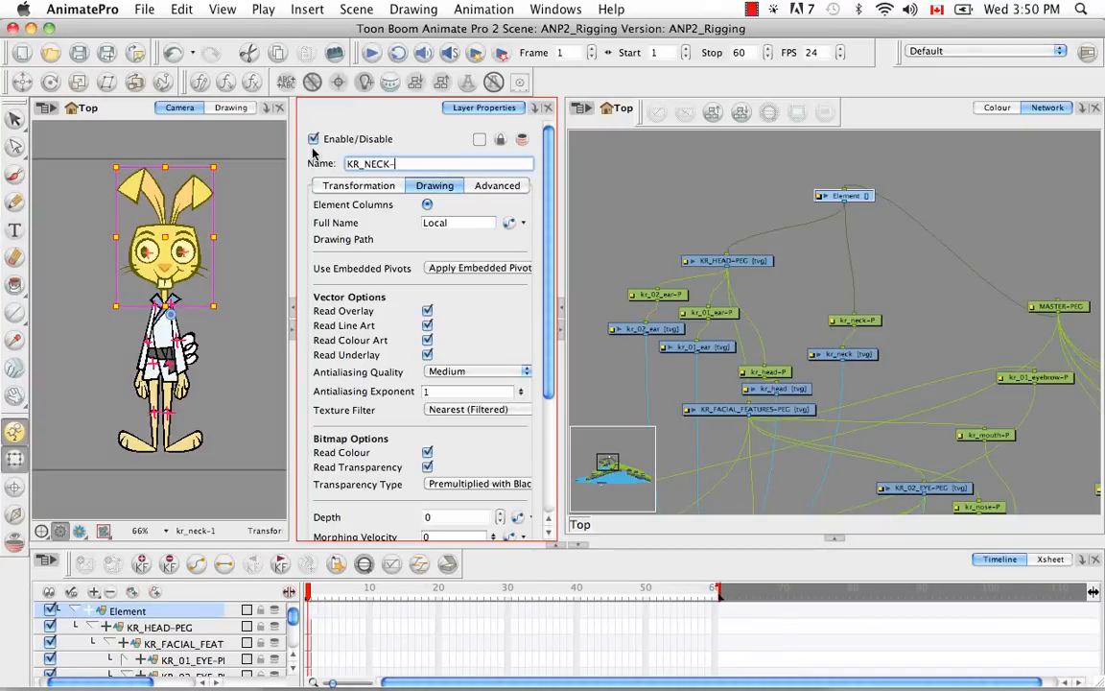
{"action": "key", "text": "Return"}
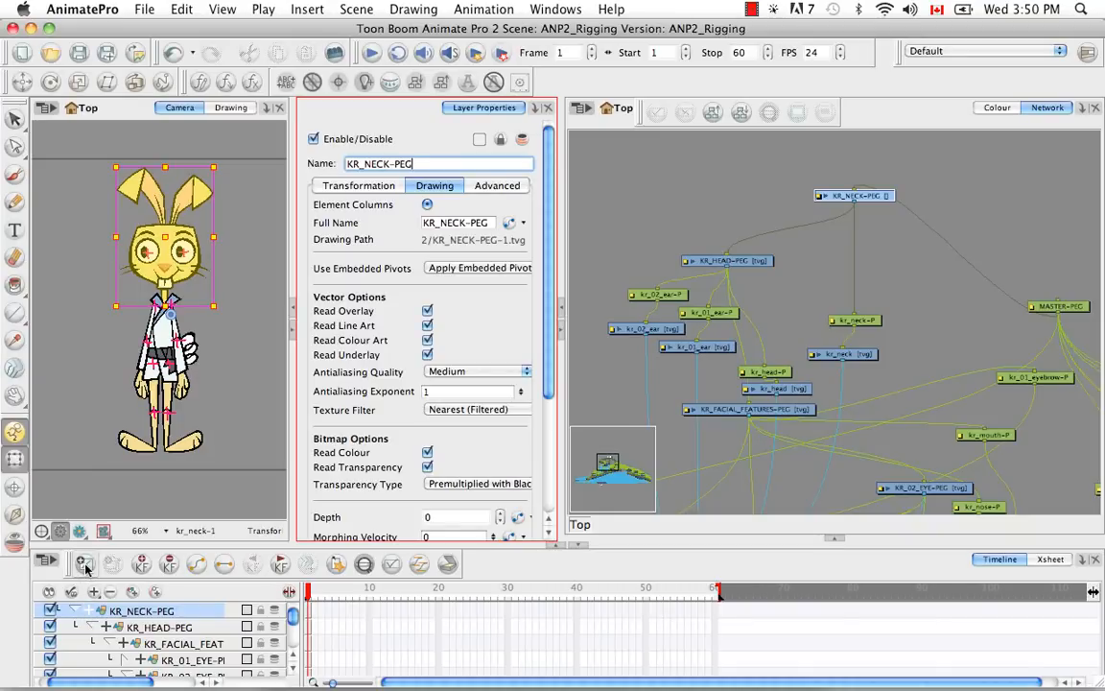
{"action": "left_click", "coordinate": [908, 297]}
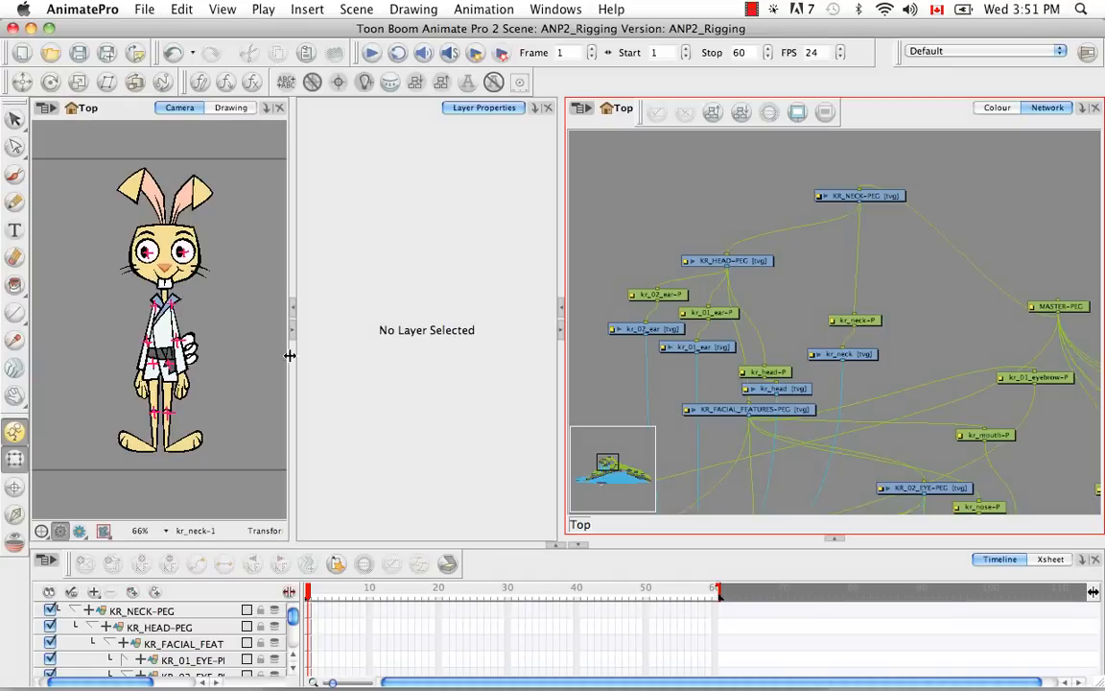
Locate the rabbit's kr_body module in the network and add a new drawing module in the free space beside MASTER-PEG.
{"action": "left_click", "coordinate": [164, 334]}
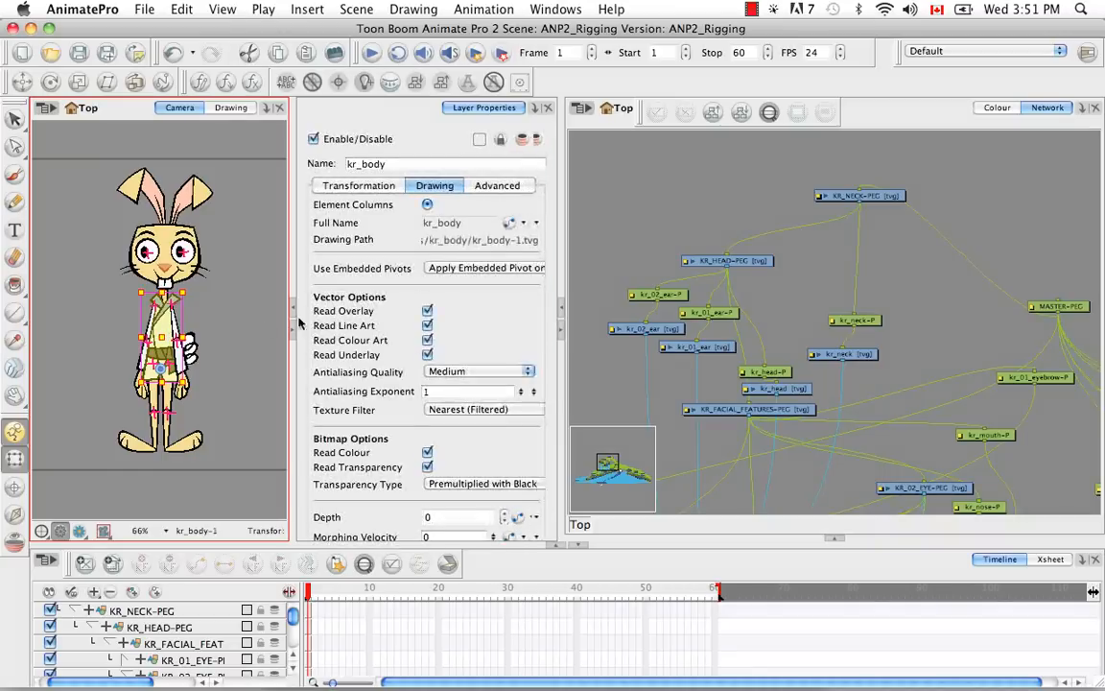
{"action": "left_click", "coordinate": [880, 127]}
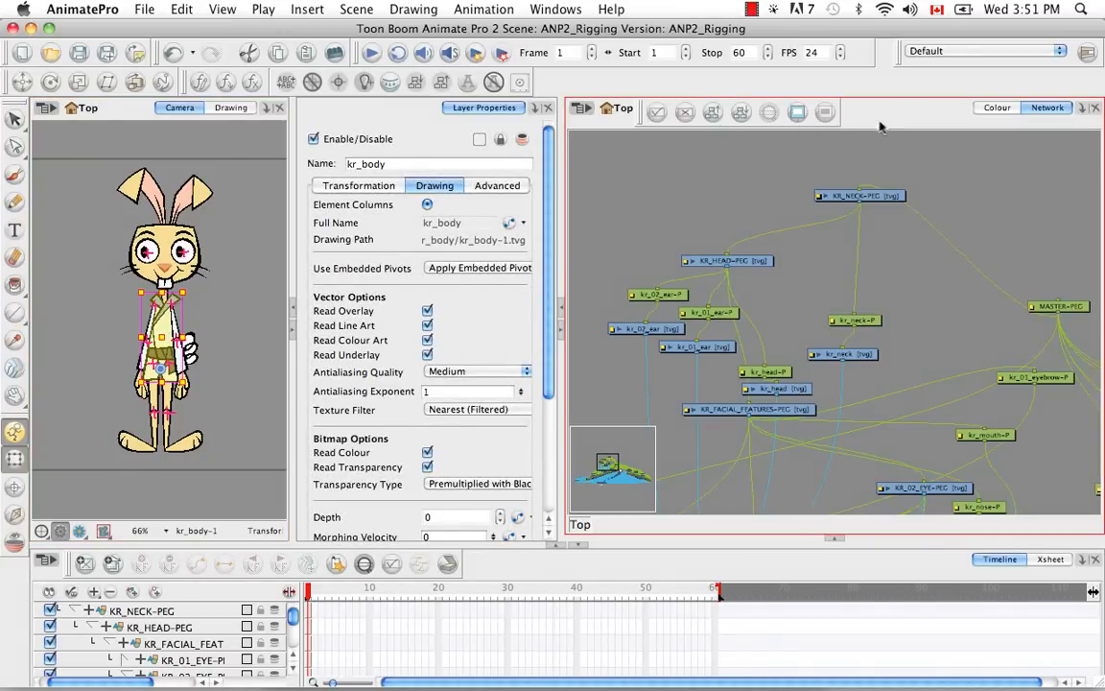
{"action": "key", "text": "o"}
{"action": "left_click_drag", "start_coordinate": [909, 282], "coordinate": [873, 333]}
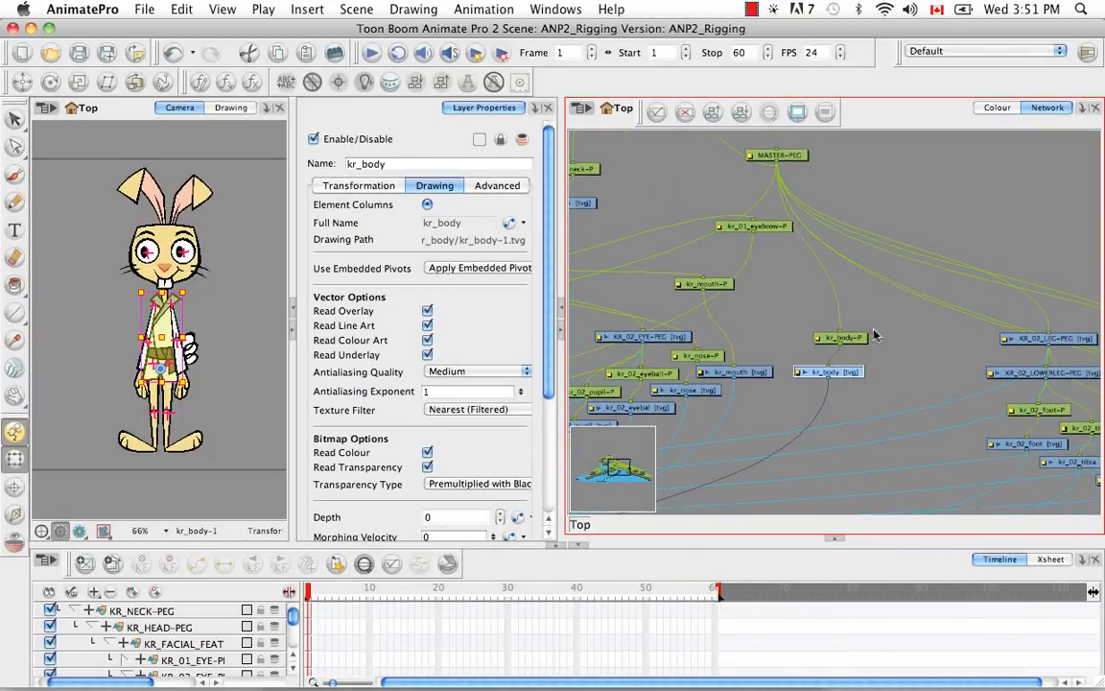
{"action": "left_click", "coordinate": [806, 302]}
{"action": "key", "text": "super+r"}
{"action": "left_click_drag", "start_coordinate": [844, 296], "coordinate": [978, 165]}
Move kr_body and its peg up beside MASTER-PEG and insert the new drawing module between MASTER-PEG and kr_body-P.
{"action": "left_click_drag", "start_coordinate": [979, 219], "coordinate": [839, 274]}
{"action": "left_click_drag", "start_coordinate": [654, 351], "coordinate": [887, 290]}
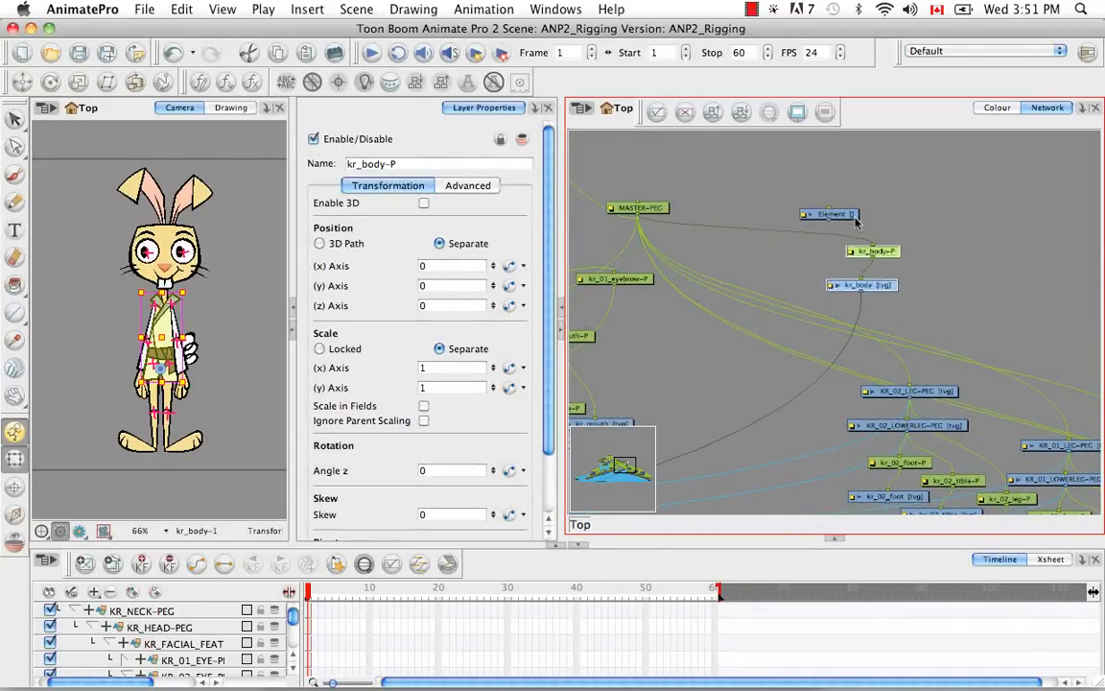
{"action": "left_click", "coordinate": [885, 199]}
{"action": "left_click_drag", "start_coordinate": [841, 210], "coordinate": [823, 240]}
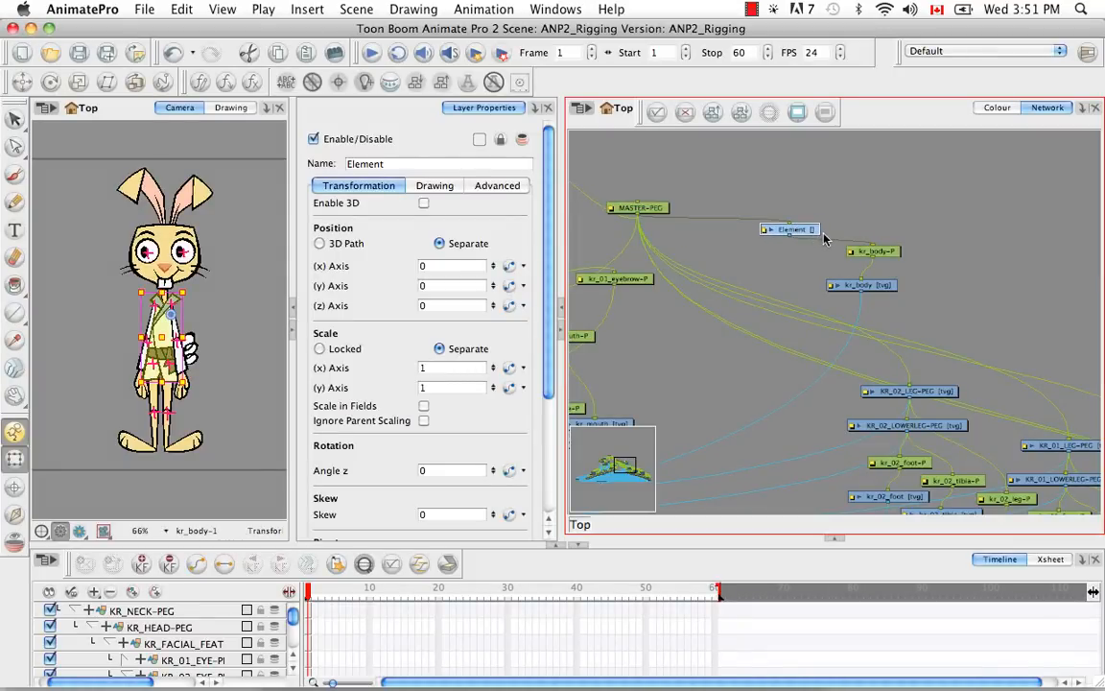
Rename the new drawing module above kr_body-P as KR_TORSO-PEG.
{"action": "double_click", "coordinate": [353, 163]}
{"action": "key", "text": "BackSpace"}
{"action": "type", "text": "k"}
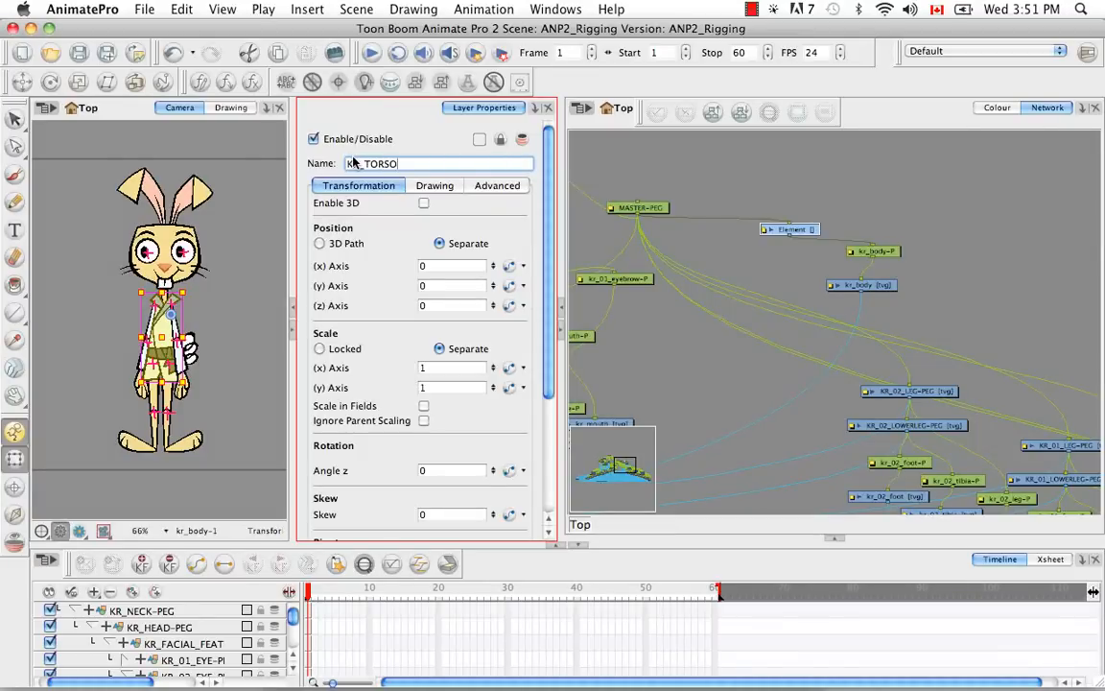
{"action": "key", "text": "Return"}
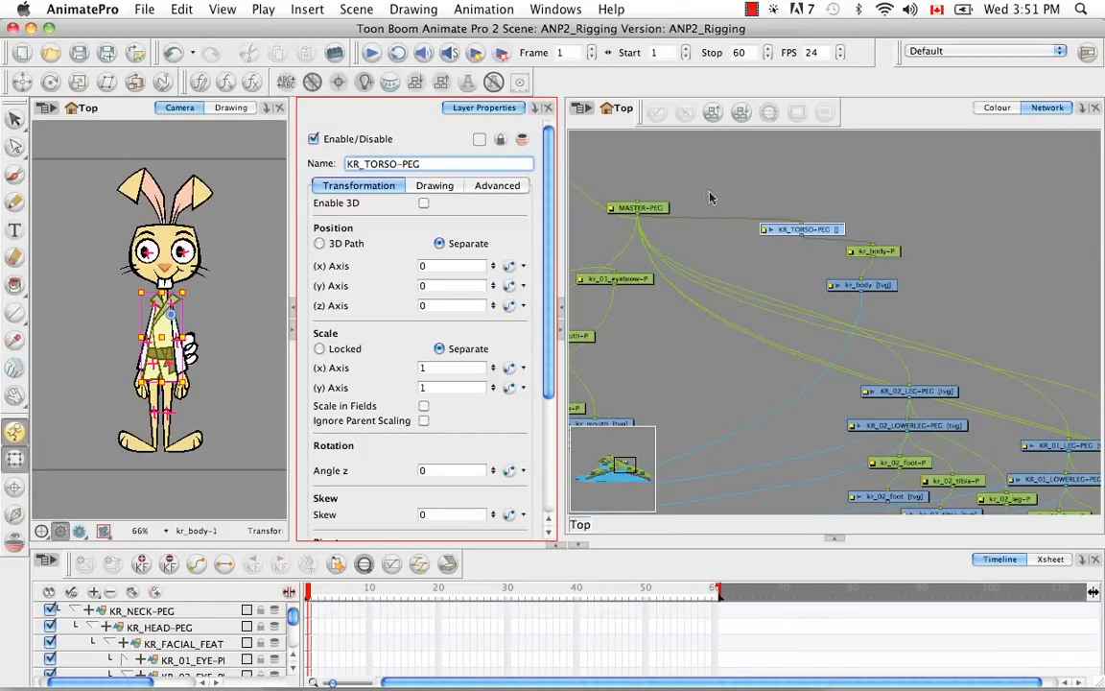
Give KR_TORSO-PEG its own drawing column, undo the empty drawing made on kr_body and create one on KR_TORSO-PEG instead.
{"action": "left_click", "coordinate": [439, 187]}
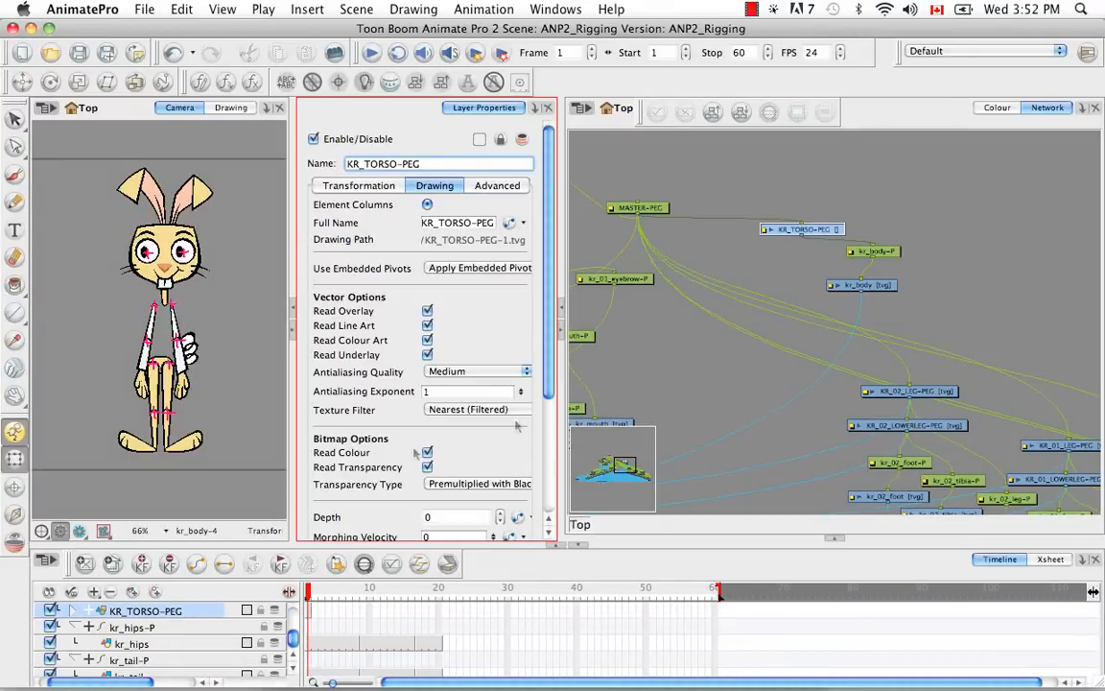
{"action": "left_click", "coordinate": [953, 315]}
{"action": "left_click_drag", "start_coordinate": [918, 269], "coordinate": [886, 242]}
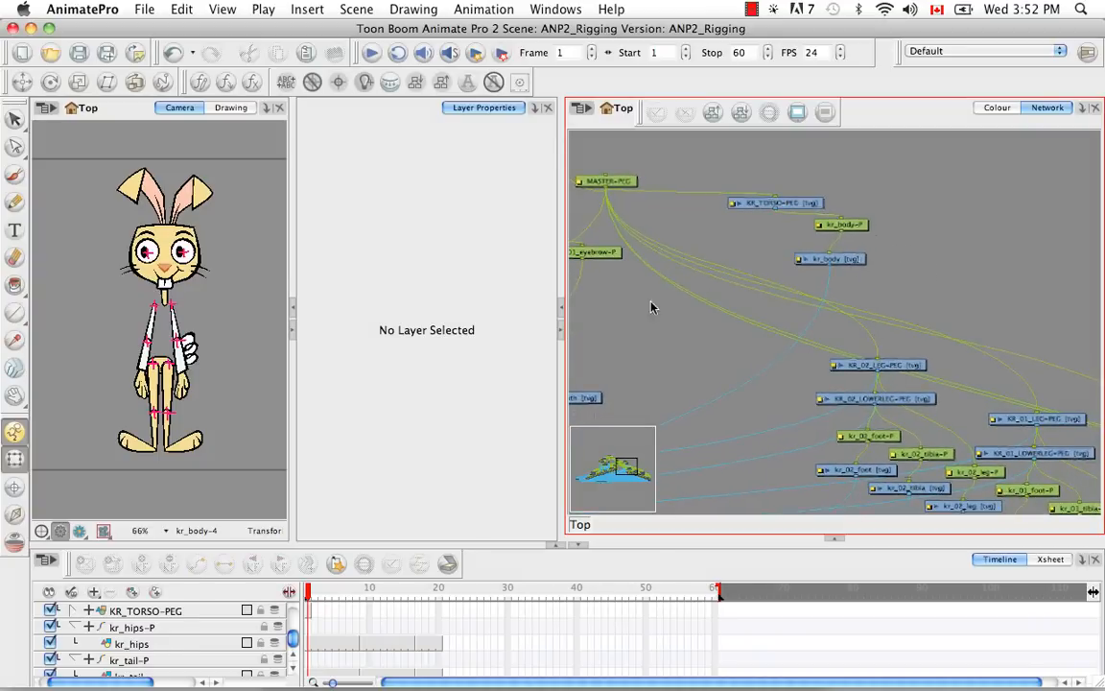
{"action": "key", "text": "ctrl+z"}
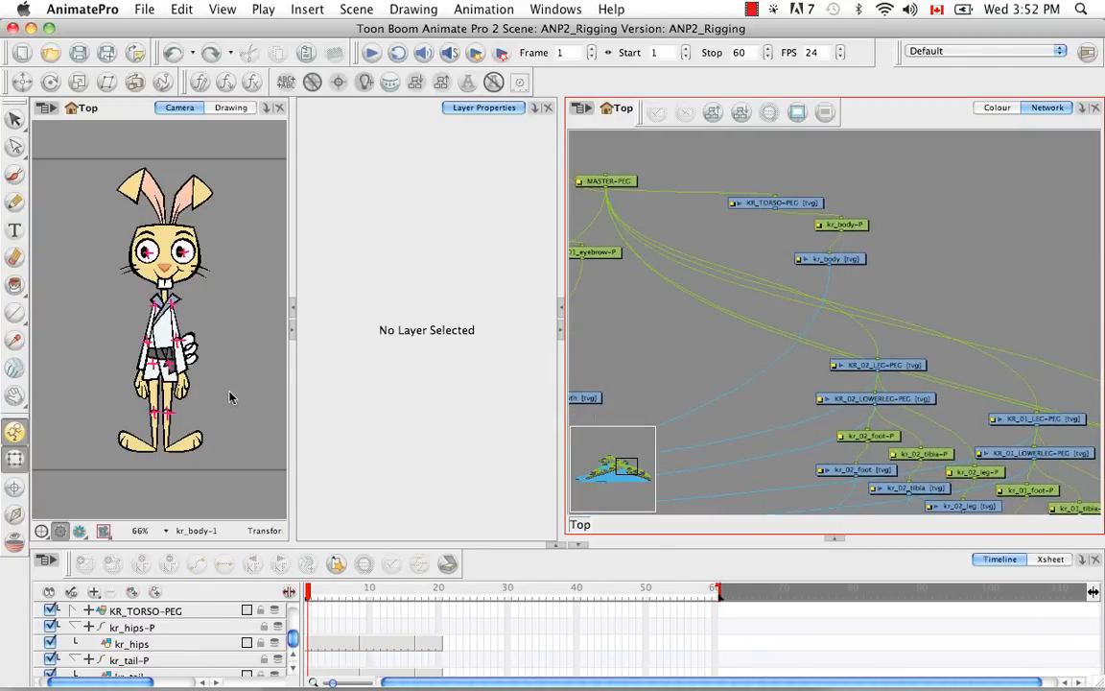
{"action": "left_click", "coordinate": [137, 611]}
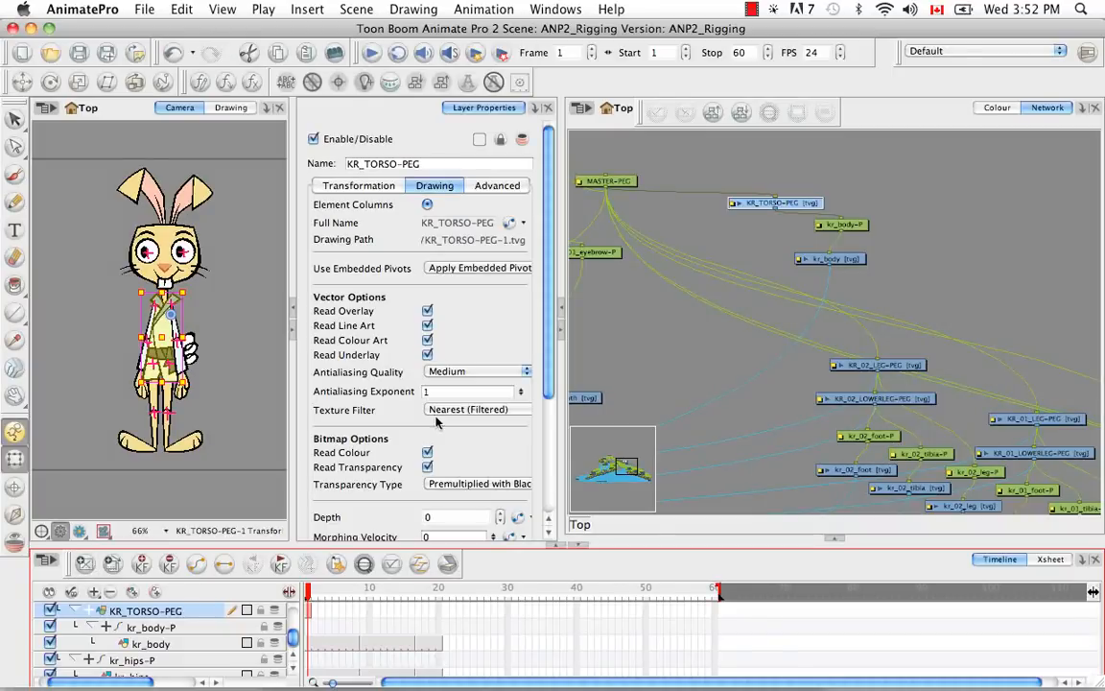
{"action": "left_click", "coordinate": [912, 264]}
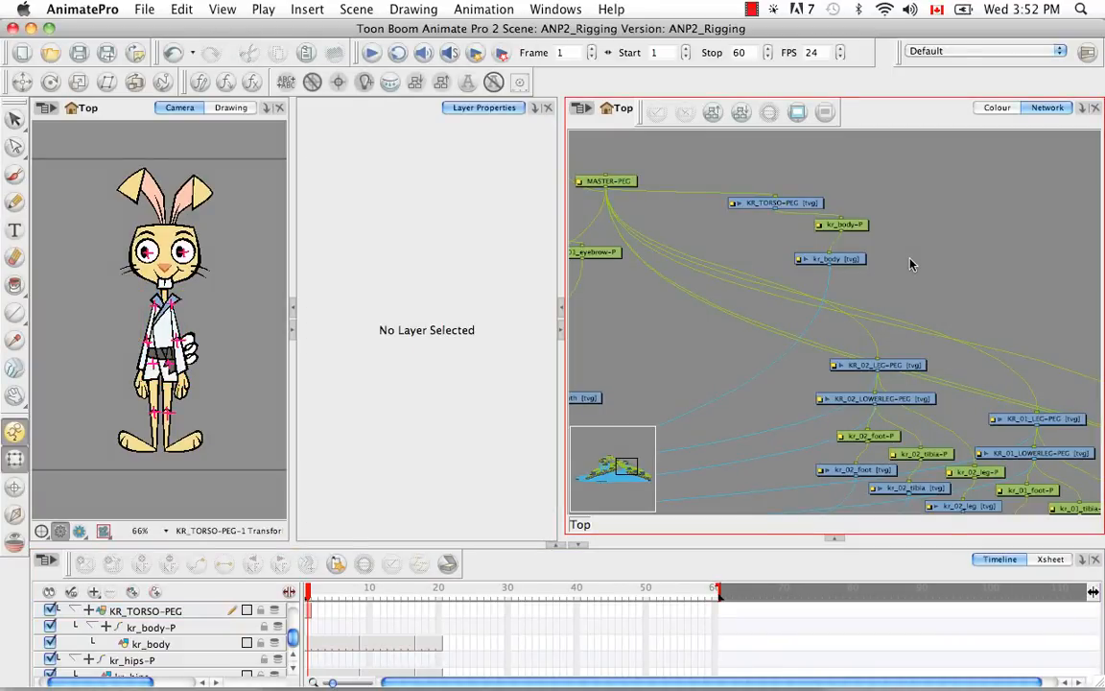
Move the rabbit's kr_tail module and its peg beside kr_body and parent kr_tail-P to KR_TORSO-PEG.
{"action": "left_click_drag", "start_coordinate": [900, 264], "coordinate": [839, 259]}
{"action": "left_click_drag", "start_coordinate": [871, 299], "coordinate": [838, 262]}
{"action": "left_click", "coordinate": [213, 340]}
{"action": "left_click", "coordinate": [194, 347]}
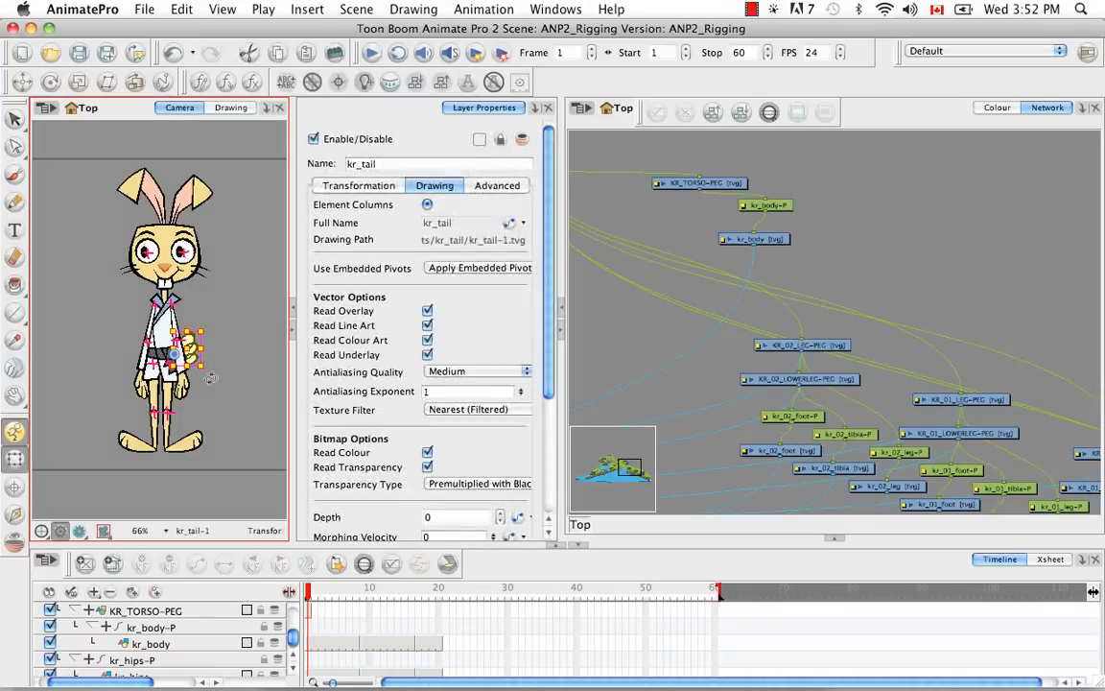
{"action": "left_click", "coordinate": [929, 126]}
{"action": "key", "text": "o"}
{"action": "left_click_drag", "start_coordinate": [952, 257], "coordinate": [921, 171]}
{"action": "left_click_drag", "start_coordinate": [916, 213], "coordinate": [1069, 438]}
{"action": "left_click_drag", "start_coordinate": [1070, 384], "coordinate": [769, 206]}
{"action": "left_click_drag", "start_coordinate": [808, 247], "coordinate": [1090, 323]}
{"action": "left_click_drag", "start_coordinate": [1037, 264], "coordinate": [733, 247]}
{"action": "left_click_drag", "start_coordinate": [801, 252], "coordinate": [769, 277]}
{"action": "left_click", "coordinate": [924, 261]}
Rename the drawing module directly under KR_01_ARM-PEG as KR_01_LOWERARM-PEG.
{"action": "scroll", "coordinate": [945, 301], "scroll_direction": "down", "scroll_amount": 5}
{"action": "scroll", "coordinate": [945, 300], "scroll_direction": "right", "scroll_amount": 8}
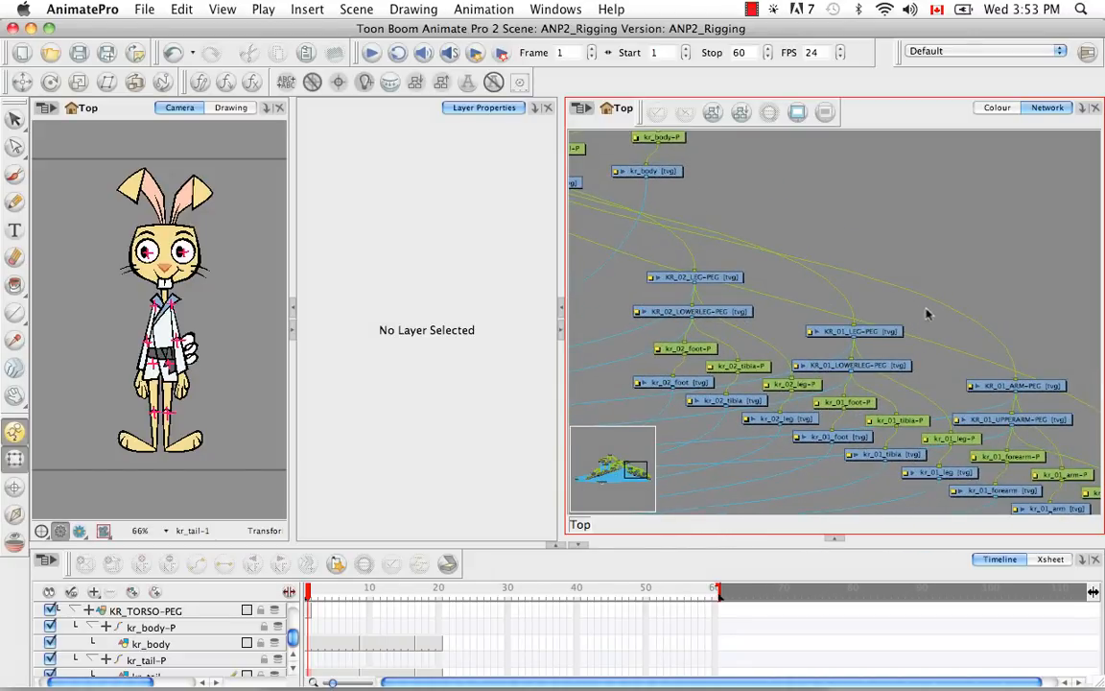
{"action": "scroll", "coordinate": [927, 313], "scroll_direction": "down", "scroll_amount": 1}
{"action": "scroll", "coordinate": [927, 313], "scroll_direction": "right", "scroll_amount": 1}
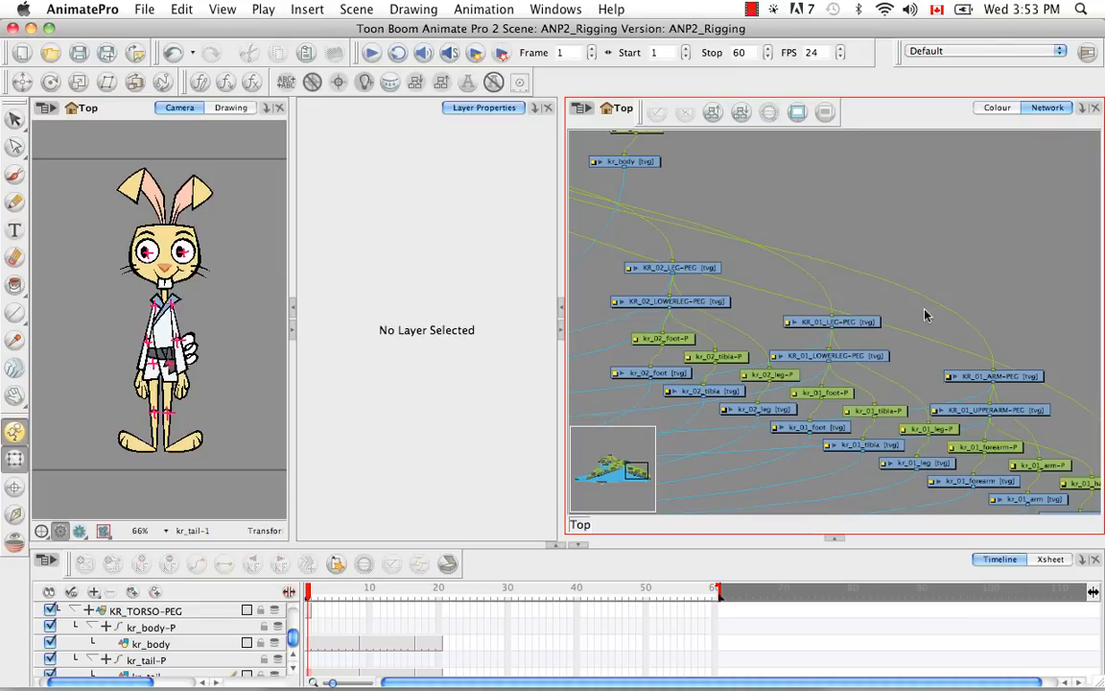
{"action": "scroll", "coordinate": [915, 324], "scroll_direction": "down", "scroll_amount": 2}
{"action": "scroll", "coordinate": [915, 324], "scroll_direction": "right", "scroll_amount": 3}
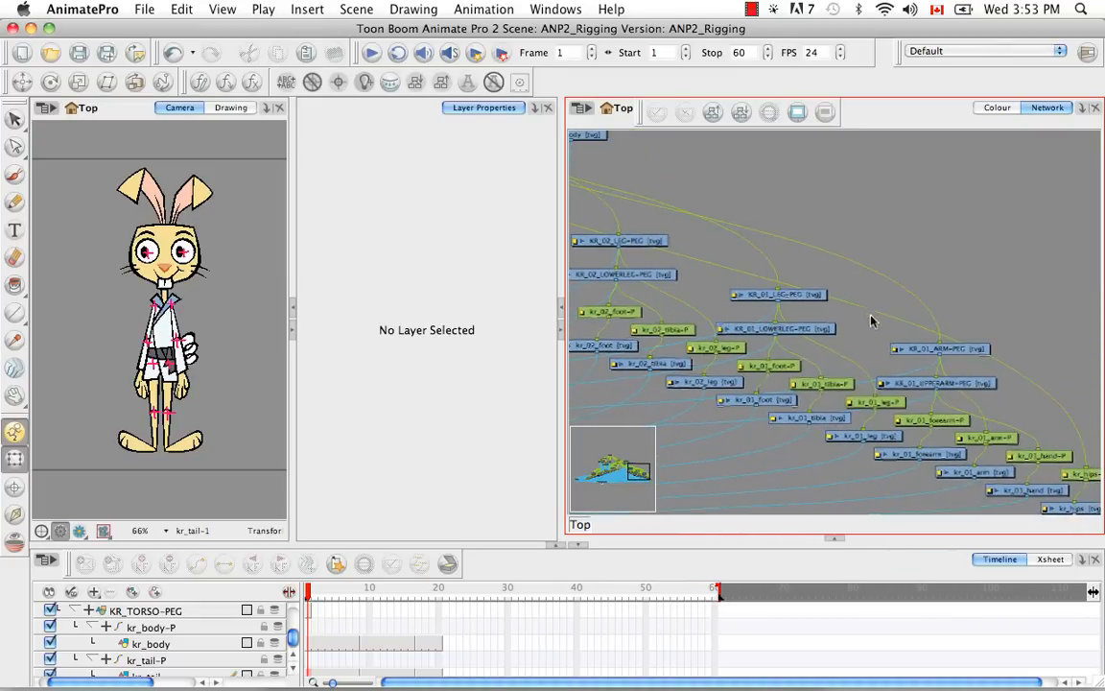
{"action": "scroll", "coordinate": [916, 341], "scroll_direction": "down", "scroll_amount": 2}
{"action": "scroll", "coordinate": [916, 340], "scroll_direction": "right", "scroll_amount": 4}
{"action": "left_click", "coordinate": [868, 349]}
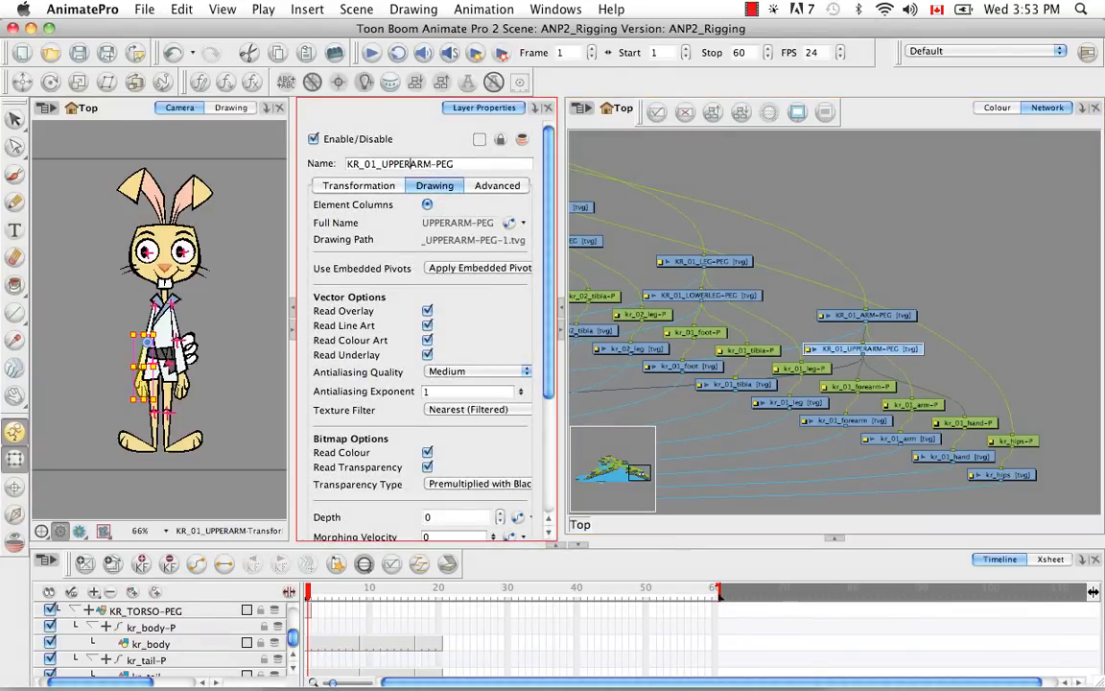
{"action": "left_click", "coordinate": [454, 162]}
{"action": "key", "text": "BackSpace"}
{"action": "key", "text": "BackSpace"}
{"action": "key", "text": "BackSpace"}
{"action": "key", "text": "BackSpace"}
{"action": "key", "text": "BackSpace"}
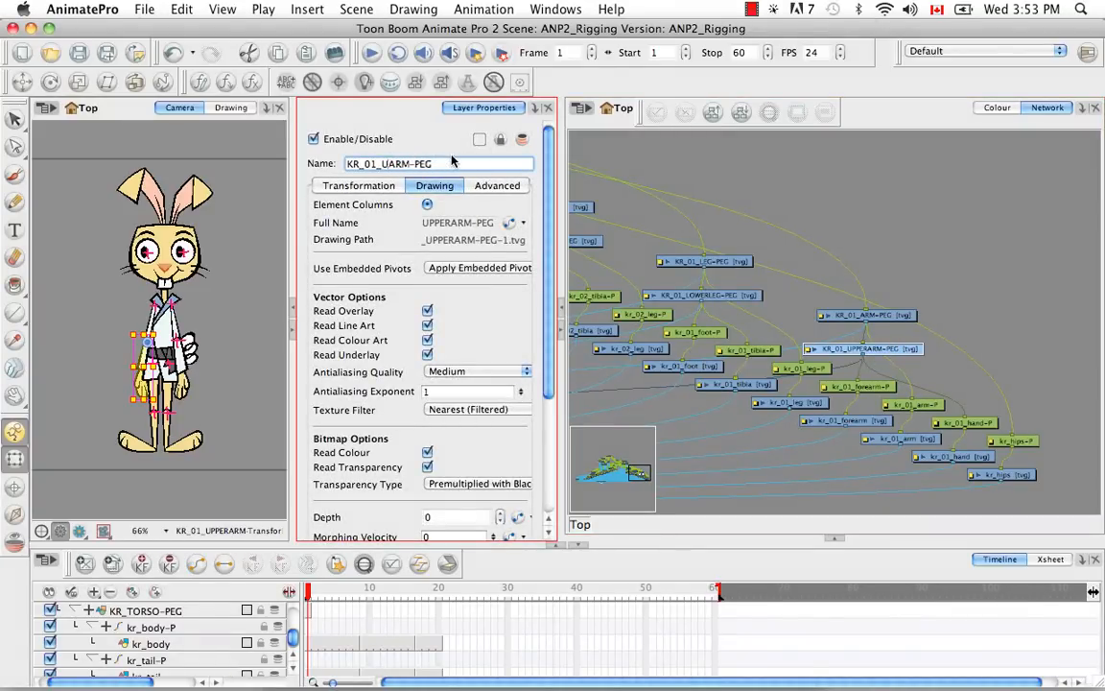
{"action": "type", "text": "LOWER"}
{"action": "key", "text": "Return"}
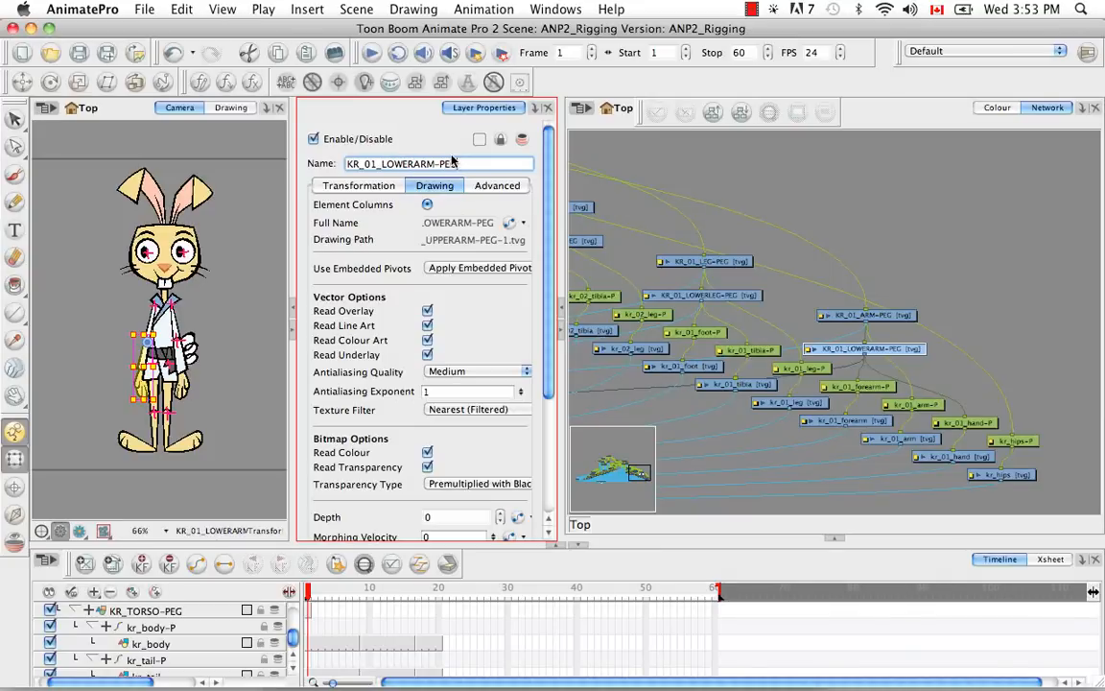
{"action": "left_click", "coordinate": [957, 264]}
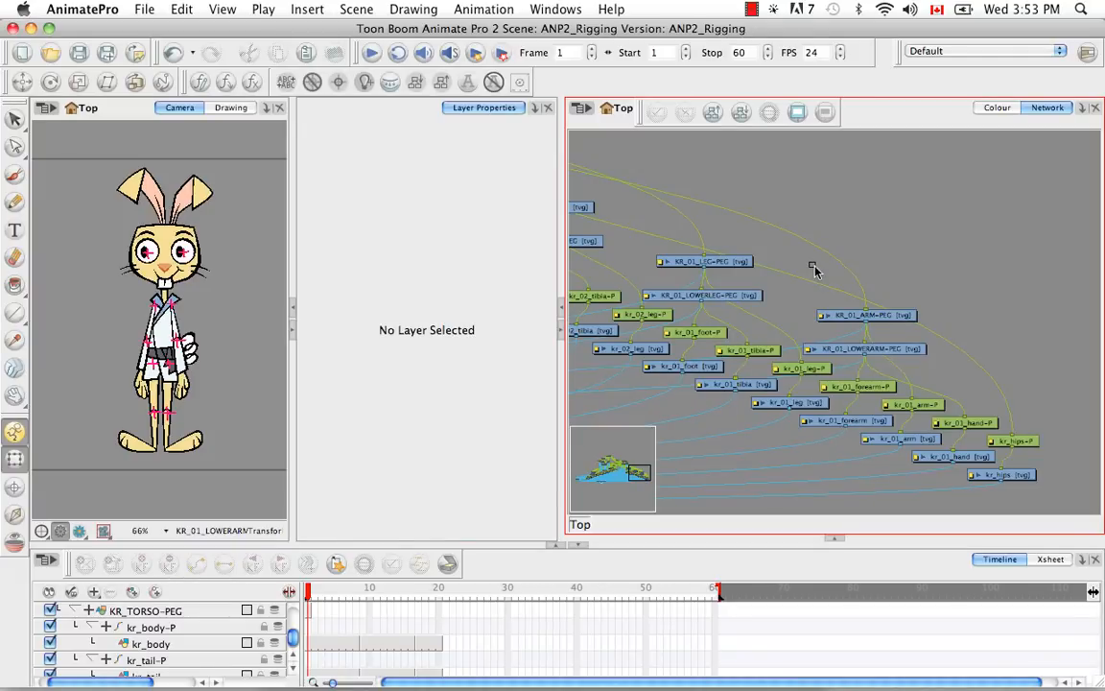
Move the KR_01_ARM-PEG module group beside kr_body and parent KR_01_ARM-PEG to KR_TORSO-PEG.
{"action": "left_click_drag", "start_coordinate": [843, 278], "coordinate": [924, 223]}
{"action": "left_click_drag", "start_coordinate": [900, 291], "coordinate": [1012, 477]}
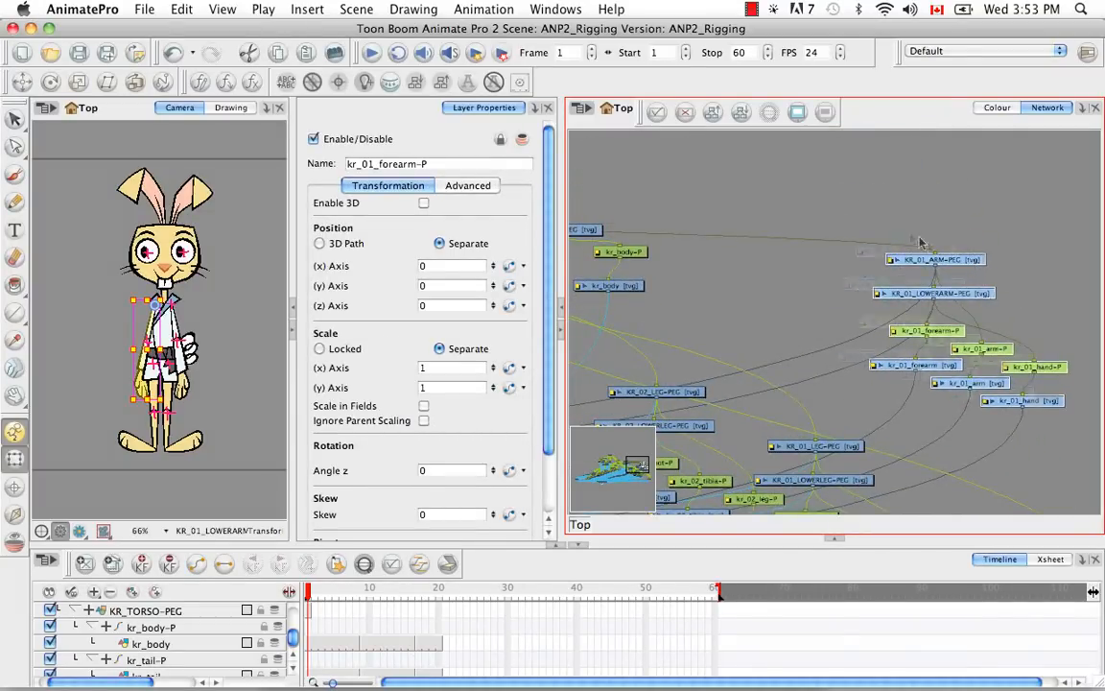
{"action": "left_click_drag", "start_coordinate": [938, 259], "coordinate": [772, 192]}
{"action": "left_click_drag", "start_coordinate": [795, 257], "coordinate": [891, 301]}
{"action": "left_click_drag", "start_coordinate": [783, 283], "coordinate": [870, 329]}
{"action": "left_click_drag", "start_coordinate": [977, 270], "coordinate": [890, 259]}
{"action": "left_click_drag", "start_coordinate": [795, 311], "coordinate": [977, 268]}
{"action": "left_click_drag", "start_coordinate": [972, 369], "coordinate": [922, 274]}
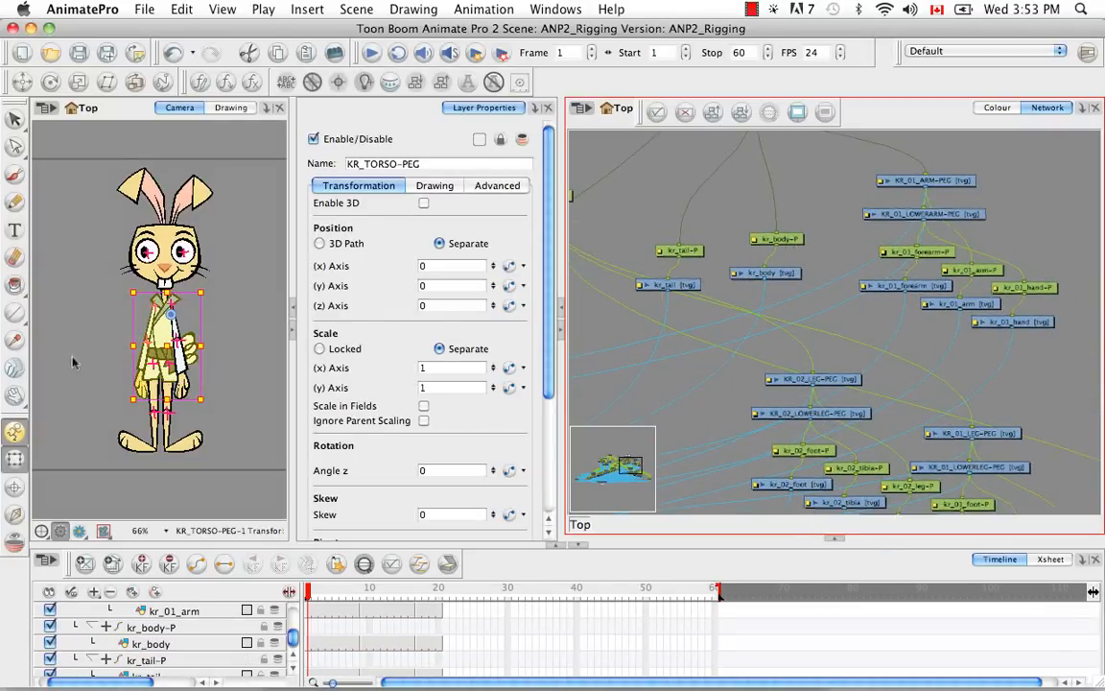
Locate the kr_02_arm modules, move the KR_02_ARM-PEG group beside the KR_01_ARM-PEG group and parent KR_02_ARM-PEG to KR_TORSO-PEG.
{"action": "left_click", "coordinate": [72, 368]}
{"action": "left_click", "coordinate": [161, 309]}
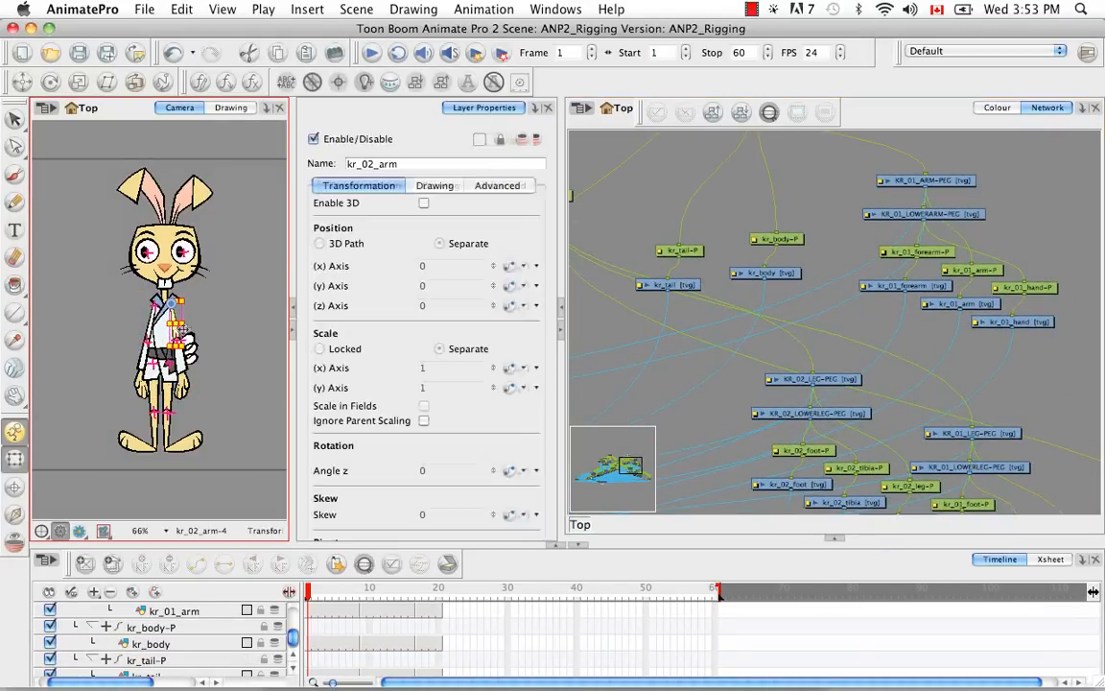
{"action": "left_click", "coordinate": [868, 116]}
{"action": "key", "text": "o"}
{"action": "left_click_drag", "start_coordinate": [864, 375], "coordinate": [673, 441]}
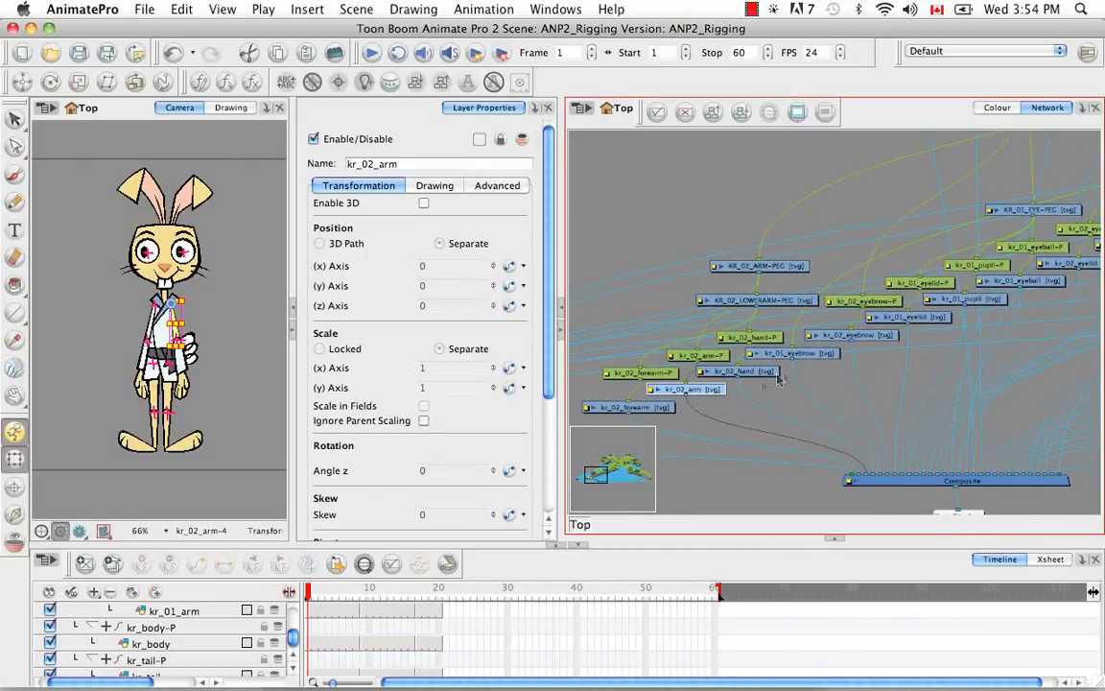
{"action": "left_click_drag", "start_coordinate": [719, 398], "coordinate": [779, 376]}
{"action": "left_click_drag", "start_coordinate": [622, 403], "coordinate": [940, 123]}
{"action": "left_click_drag", "start_coordinate": [921, 294], "coordinate": [598, 406]}
{"action": "left_click_drag", "start_coordinate": [640, 263], "coordinate": [1079, 229]}
{"action": "left_click_drag", "start_coordinate": [1078, 230], "coordinate": [995, 189]}
{"action": "left_click_drag", "start_coordinate": [988, 278], "coordinate": [981, 381]}
{"action": "left_click_drag", "start_coordinate": [976, 314], "coordinate": [980, 272]}
{"action": "left_click", "coordinate": [1016, 317]}
{"action": "left_click_drag", "start_coordinate": [747, 267], "coordinate": [829, 333]}
{"action": "left_click_drag", "start_coordinate": [1094, 245], "coordinate": [1032, 211]}
{"action": "left_click_drag", "start_coordinate": [664, 291], "coordinate": [1086, 245]}
{"action": "left_click_drag", "start_coordinate": [776, 305], "coordinate": [824, 239]}
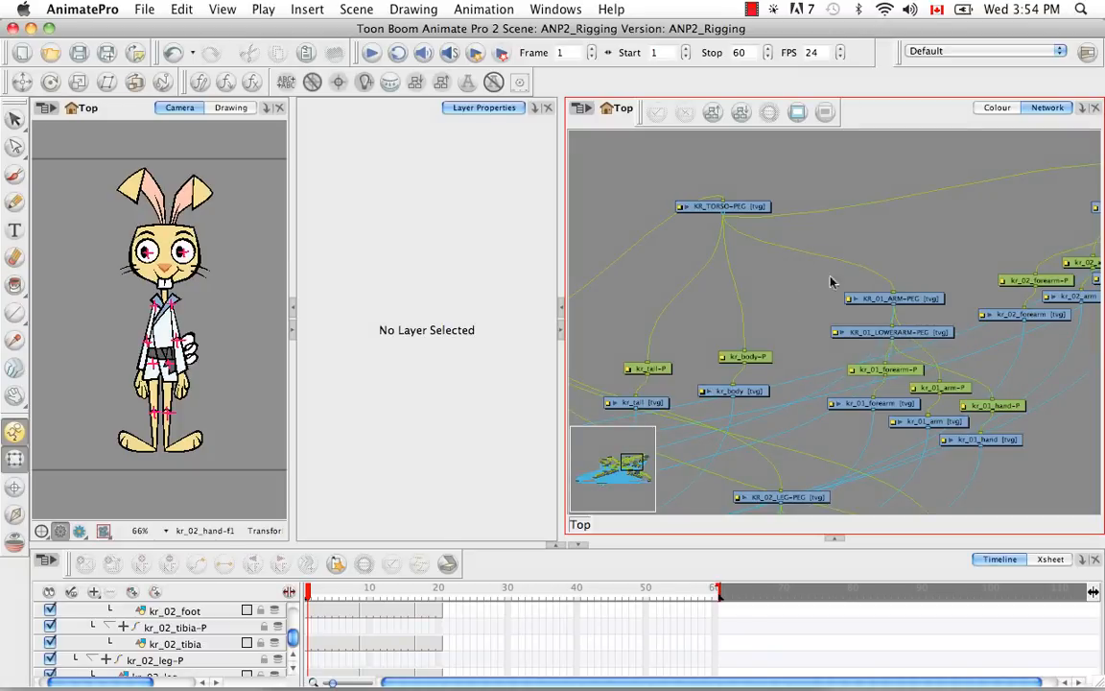
Select every module in the network and order them upwards with the default spacing settings.
{"action": "scroll", "coordinate": [877, 259], "scroll_direction": "down", "scroll_amount": 3}
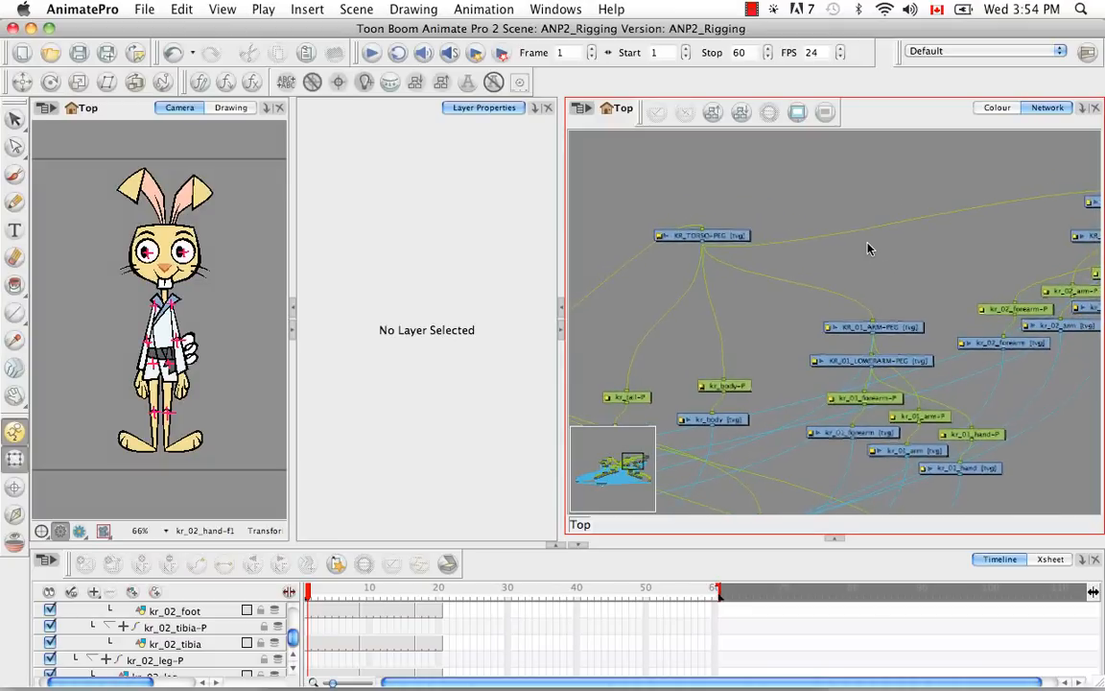
{"action": "scroll", "coordinate": [868, 247], "scroll_direction": "down", "scroll_amount": 2}
{"action": "scroll", "coordinate": [868, 248], "scroll_direction": "down", "scroll_amount": 2}
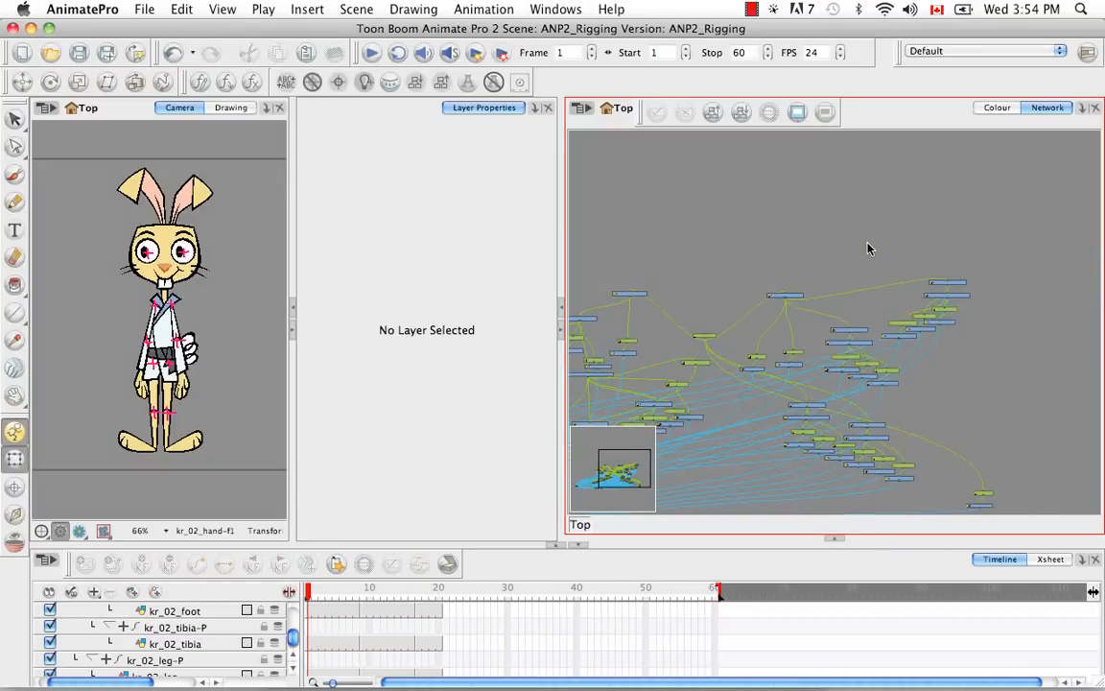
{"action": "left_click_drag", "start_coordinate": [745, 335], "coordinate": [844, 244]}
{"action": "scroll", "coordinate": [812, 256], "scroll_direction": "down", "scroll_amount": 3}
{"action": "left_click_drag", "start_coordinate": [605, 197], "coordinate": [1022, 440]}
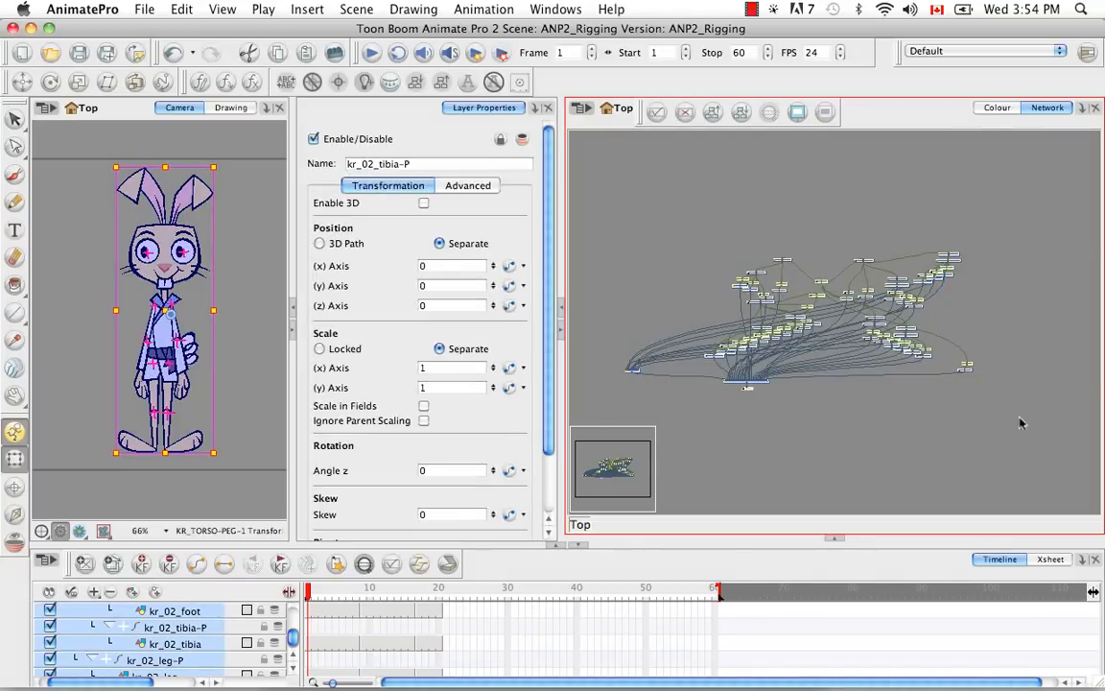
{"action": "left_click", "coordinate": [712, 112]}
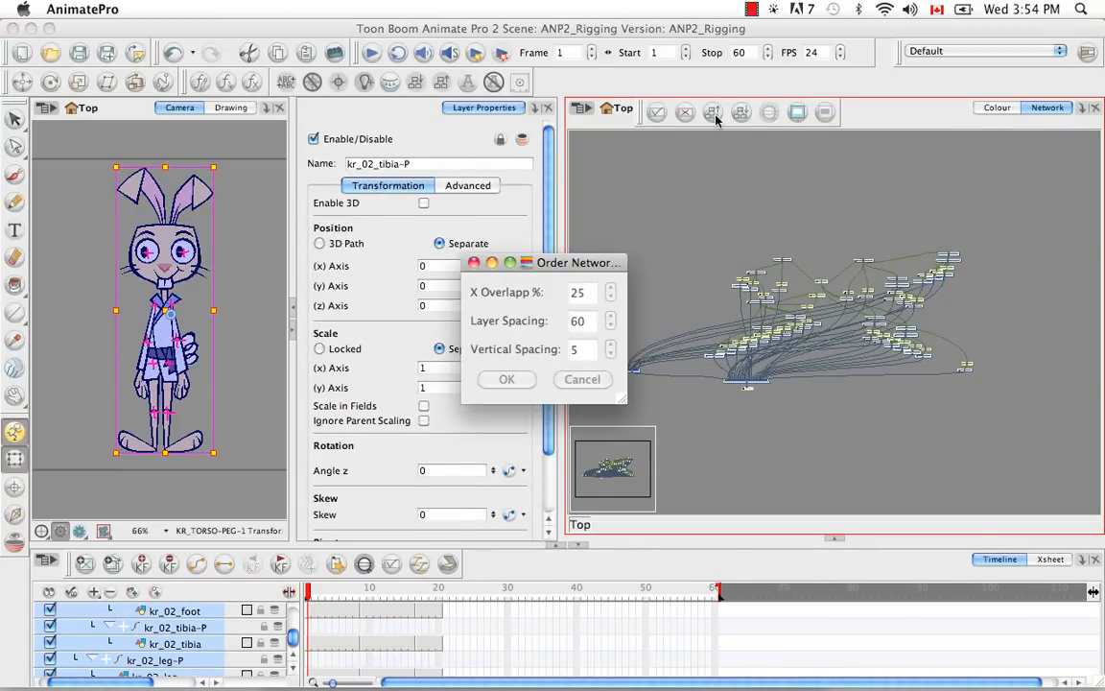
{"action": "left_click", "coordinate": [514, 380]}
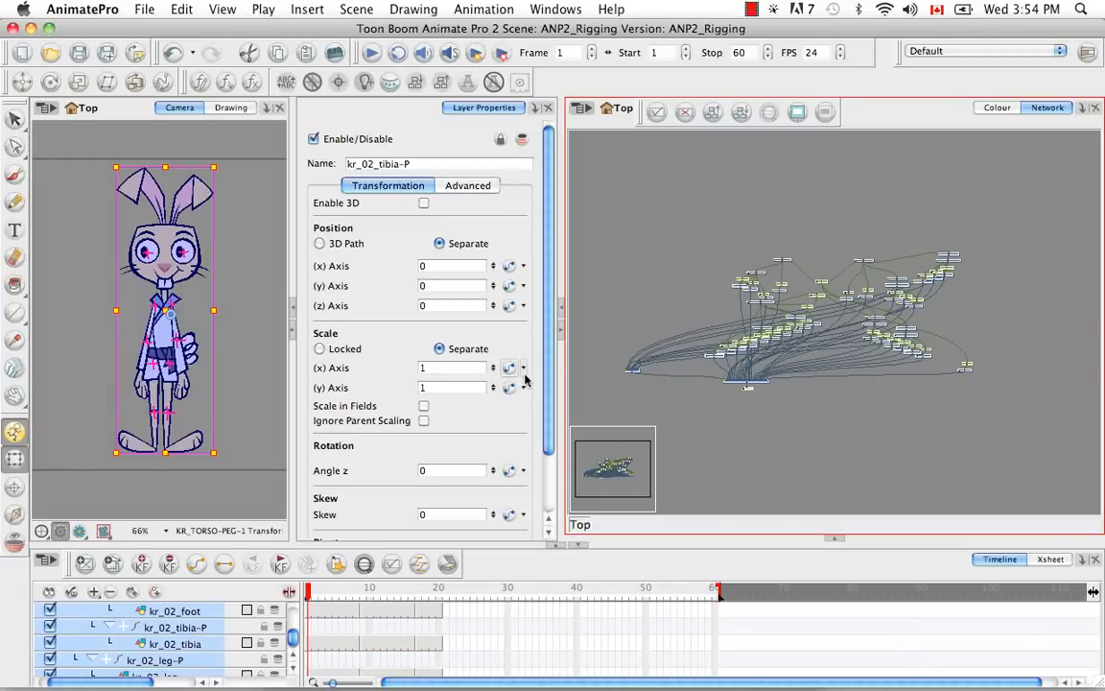
{"action": "left_click", "coordinate": [850, 401]}
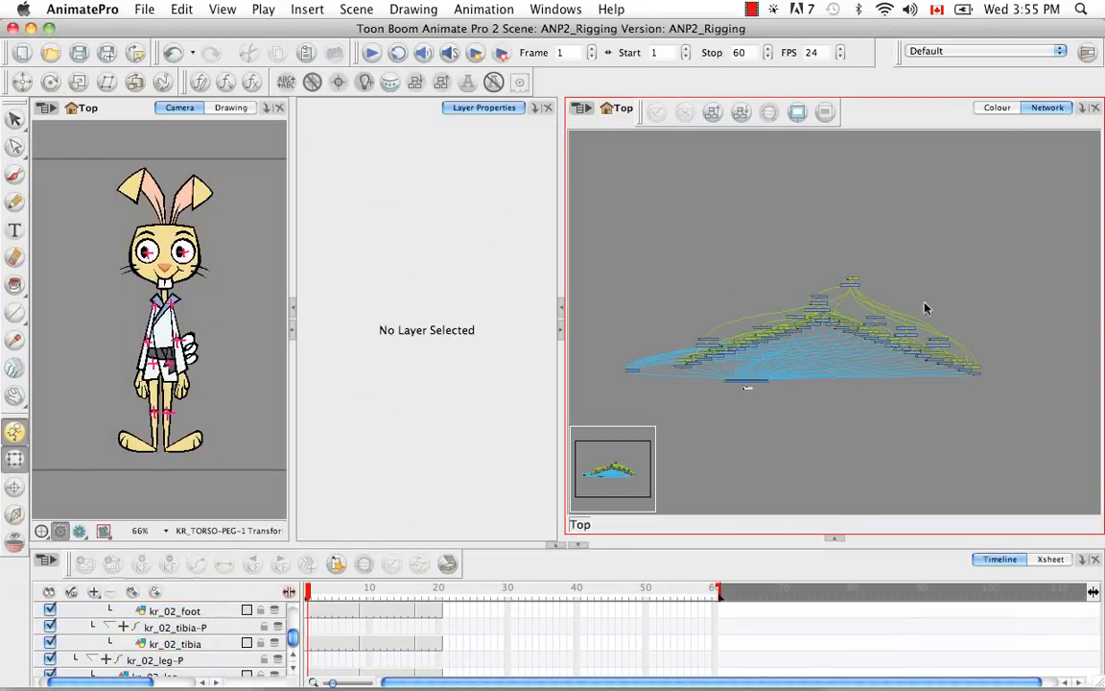
Place KR_TORSO-PEG beside KR_NECK-PEG and insert a new drawing module under MASTER-PEG as the parent of both.
{"action": "scroll", "coordinate": [901, 292], "scroll_direction": "up", "scroll_amount": 5}
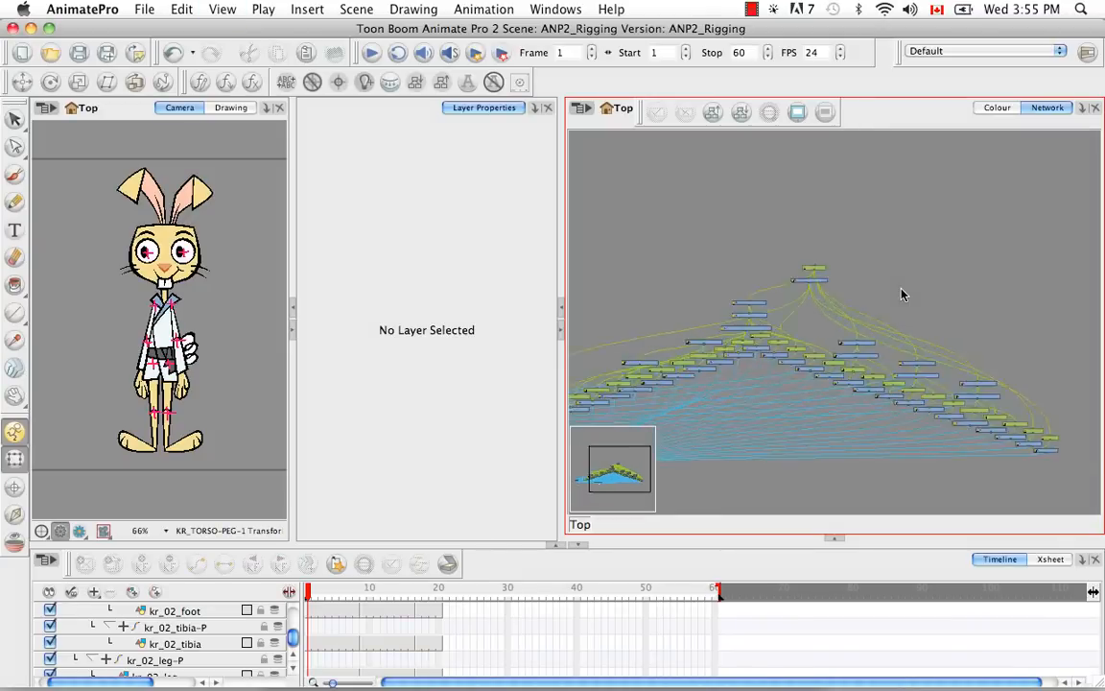
{"action": "scroll", "coordinate": [902, 294], "scroll_direction": "up", "scroll_amount": 2}
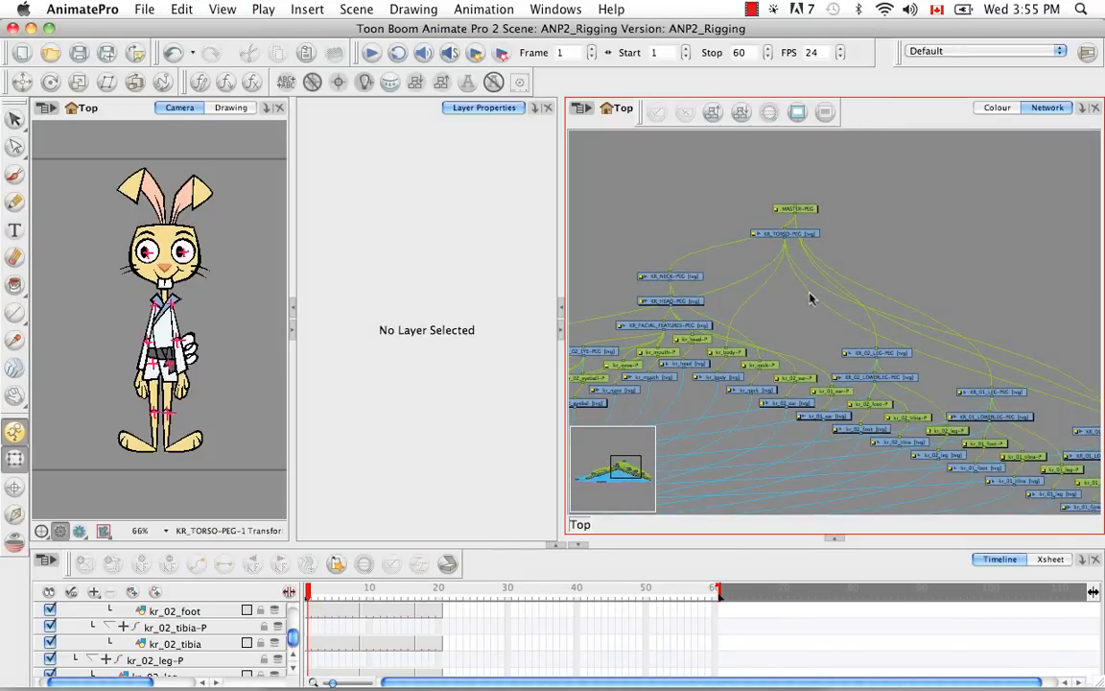
{"action": "mouse_move", "coordinate": [810, 289]}
{"action": "left_mouse_down"}
{"action": "mouse_move", "coordinate": [856, 284]}
{"action": "mouse_move", "coordinate": [803, 301]}
{"action": "left_mouse_up"}
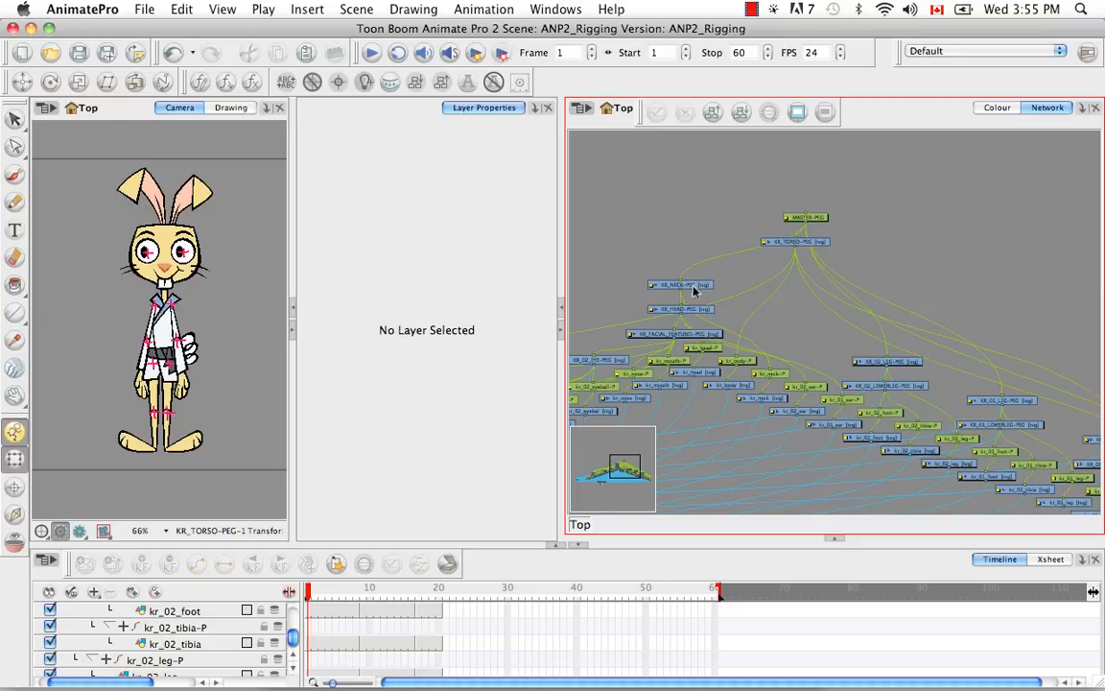
{"action": "left_click", "coordinate": [783, 244]}
{"action": "left_click_drag", "start_coordinate": [785, 244], "coordinate": [747, 289]}
{"action": "left_click", "coordinate": [724, 234]}
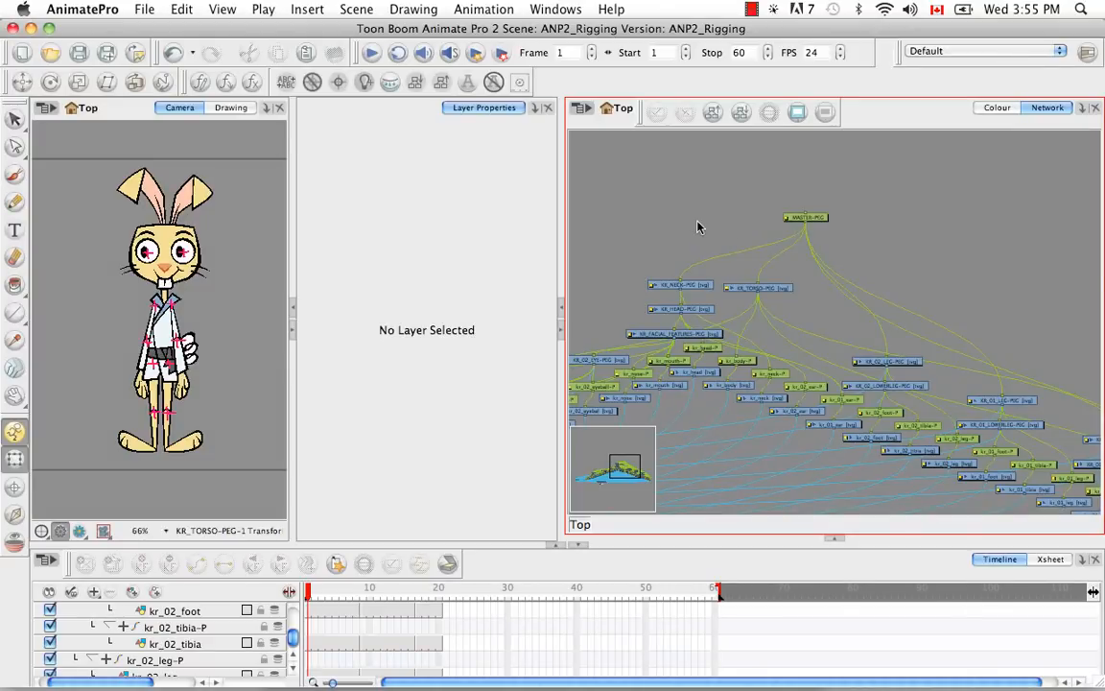
{"action": "key", "text": "super+r"}
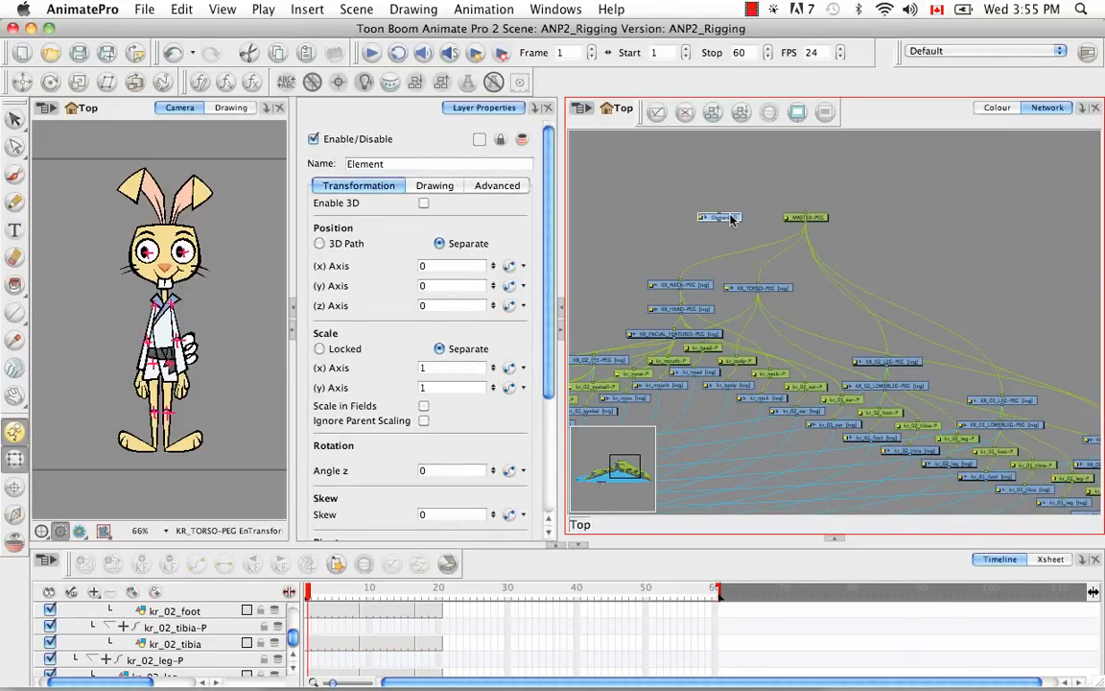
{"action": "left_click_drag", "start_coordinate": [731, 219], "coordinate": [760, 285]}
Rename the new drawing module above KR_NECK-PEG and KR_TORSO-PEG as KR_UPPER_BODY-PEG.
{"action": "left_click", "coordinate": [395, 164]}
{"action": "key", "text": "BackSpace"}
{"action": "key", "text": "BackSpace"}
{"action": "key", "text": "BackSpace"}
{"action": "key", "text": "BackSpace"}
{"action": "key", "text": "BackSpace"}
{"action": "key", "text": "BackSpace"}
{"action": "key", "text": "BackSpace"}
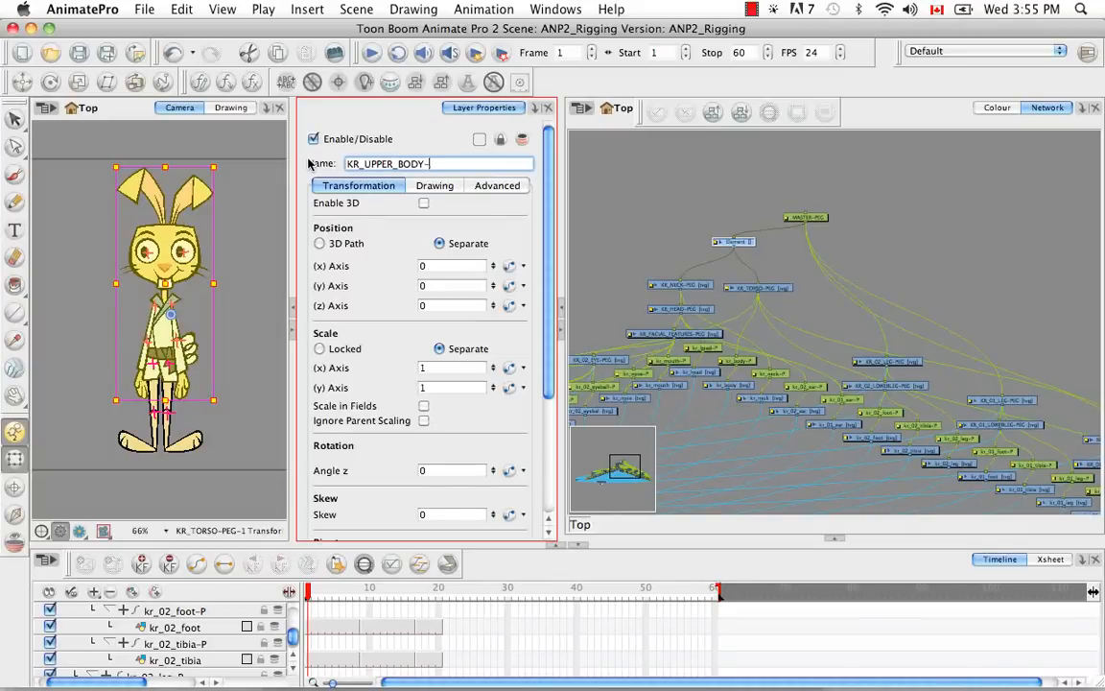
{"action": "key", "text": "Return"}
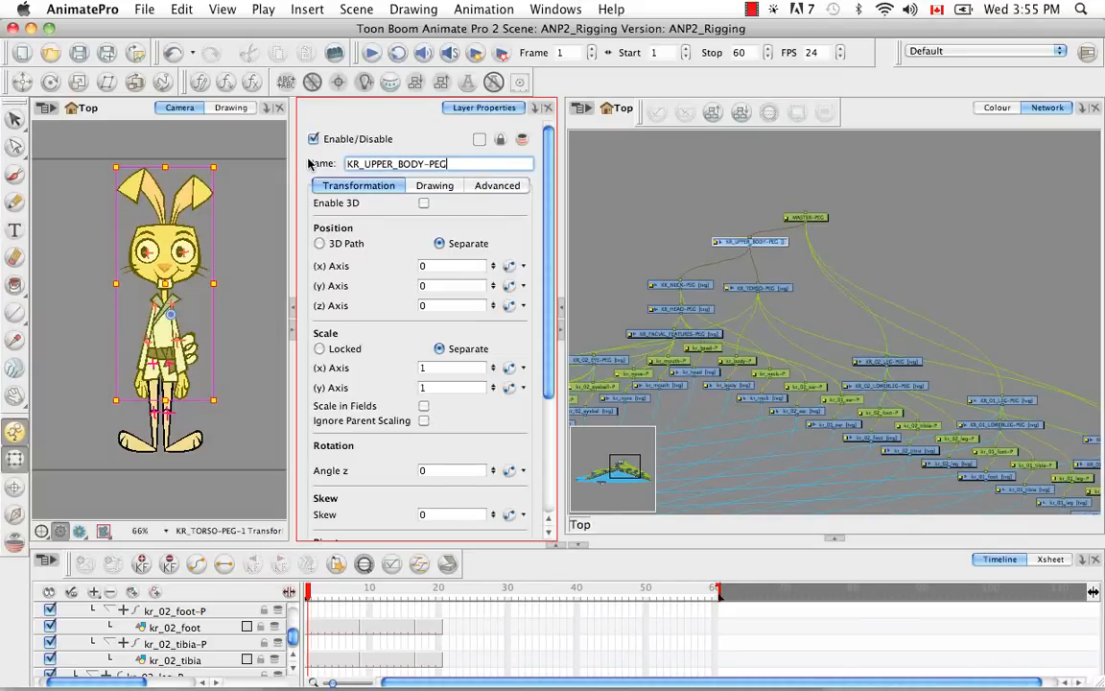
Give KR_UPPER_BODY-PEG its own drawing column and create an empty drawing on it.
{"action": "left_click", "coordinate": [435, 185]}
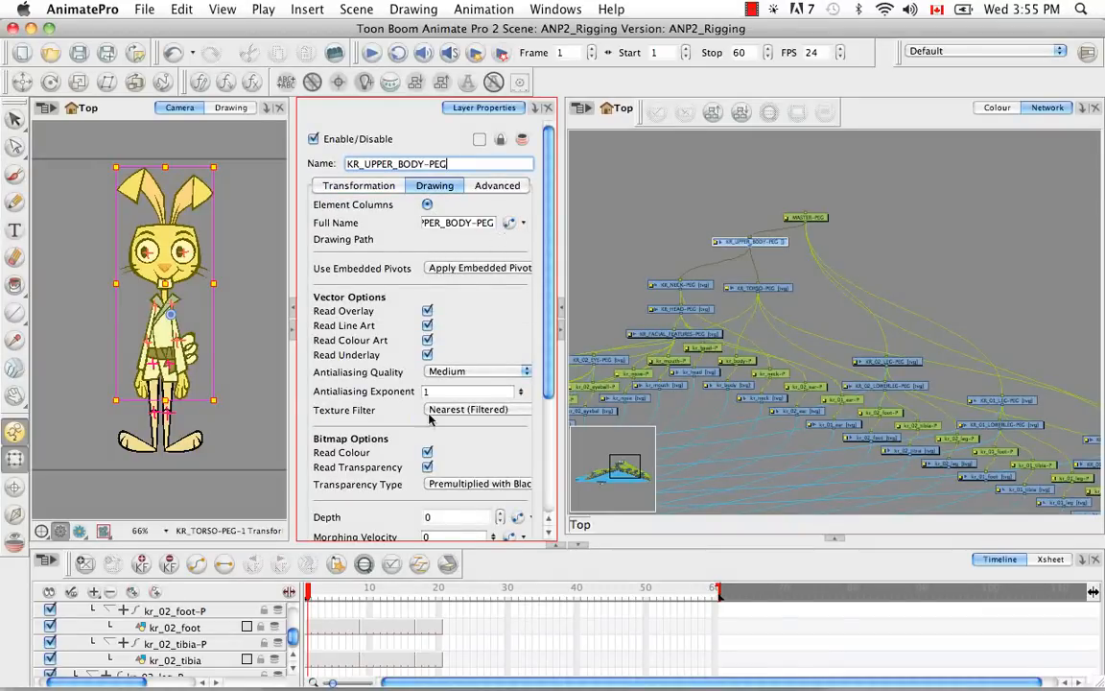
{"action": "left_click", "coordinate": [364, 565]}
{"action": "left_click", "coordinate": [77, 612]}
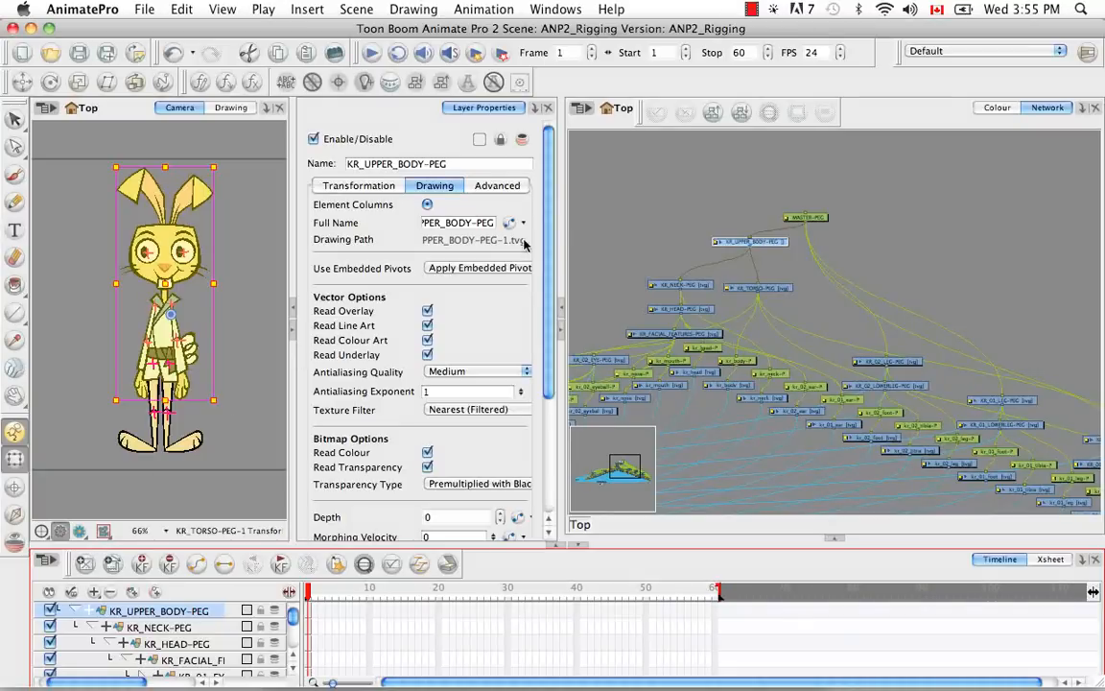
{"action": "left_click", "coordinate": [591, 185]}
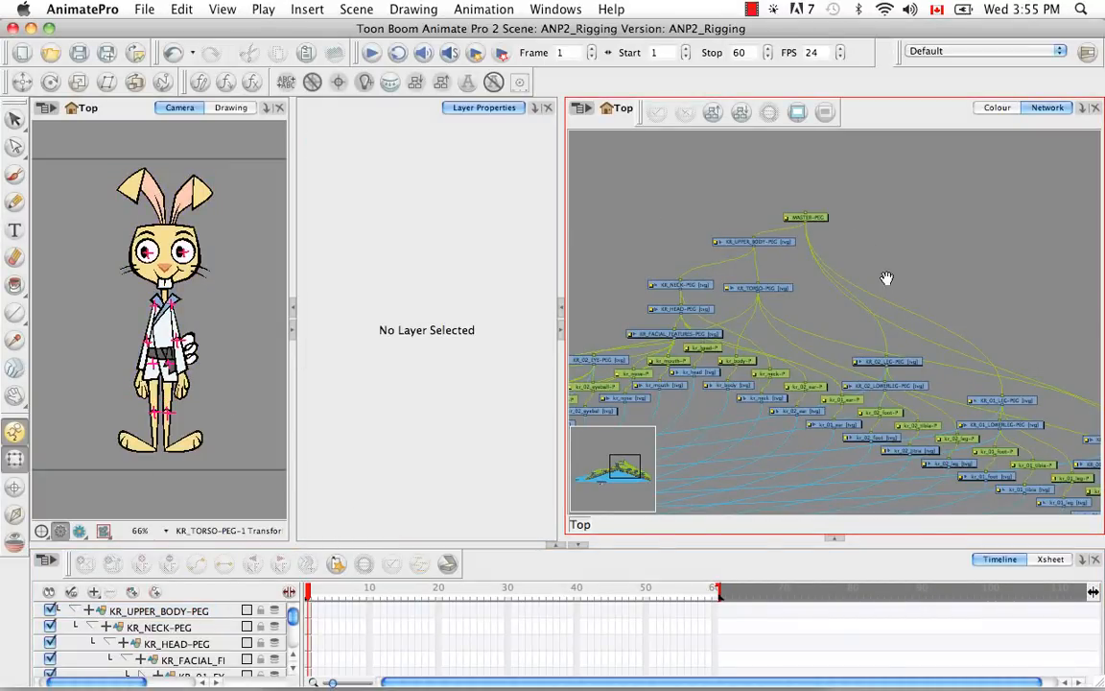
Add a drawing module under MASTER-PEG and make it the parent of KR_02_LEG-PEG and KR_01_LEG-PEG.
{"action": "scroll", "coordinate": [873, 249], "scroll_direction": "down", "scroll_amount": 3}
{"action": "scroll", "coordinate": [873, 249], "scroll_direction": "right", "scroll_amount": 2}
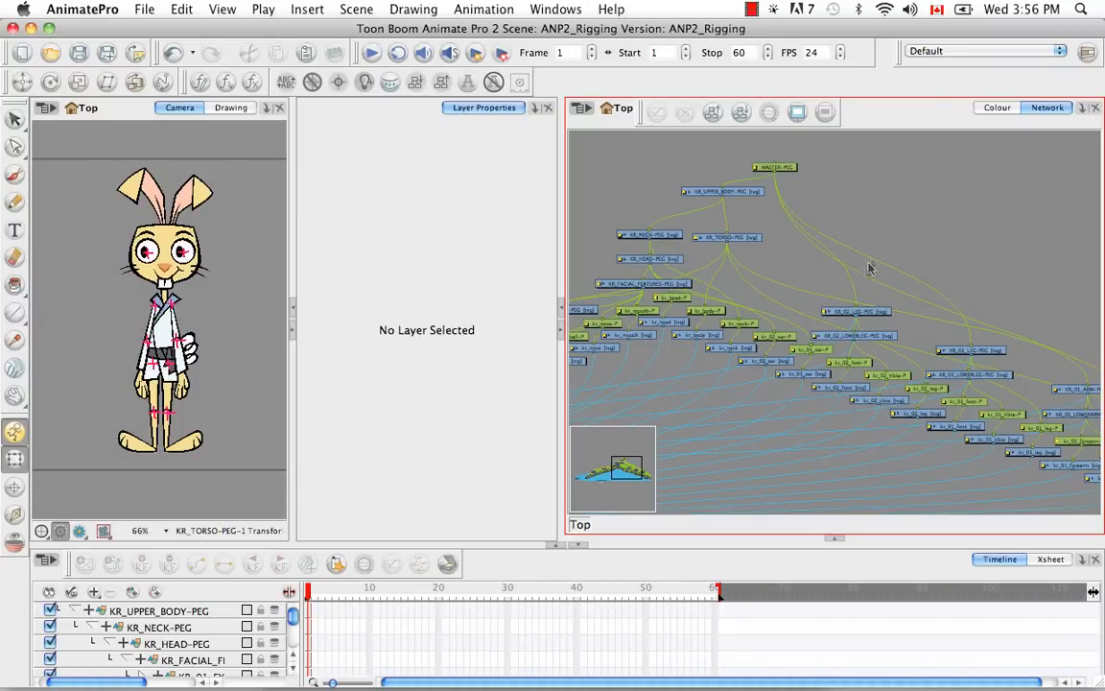
{"action": "left_click_drag", "start_coordinate": [879, 257], "coordinate": [797, 278]}
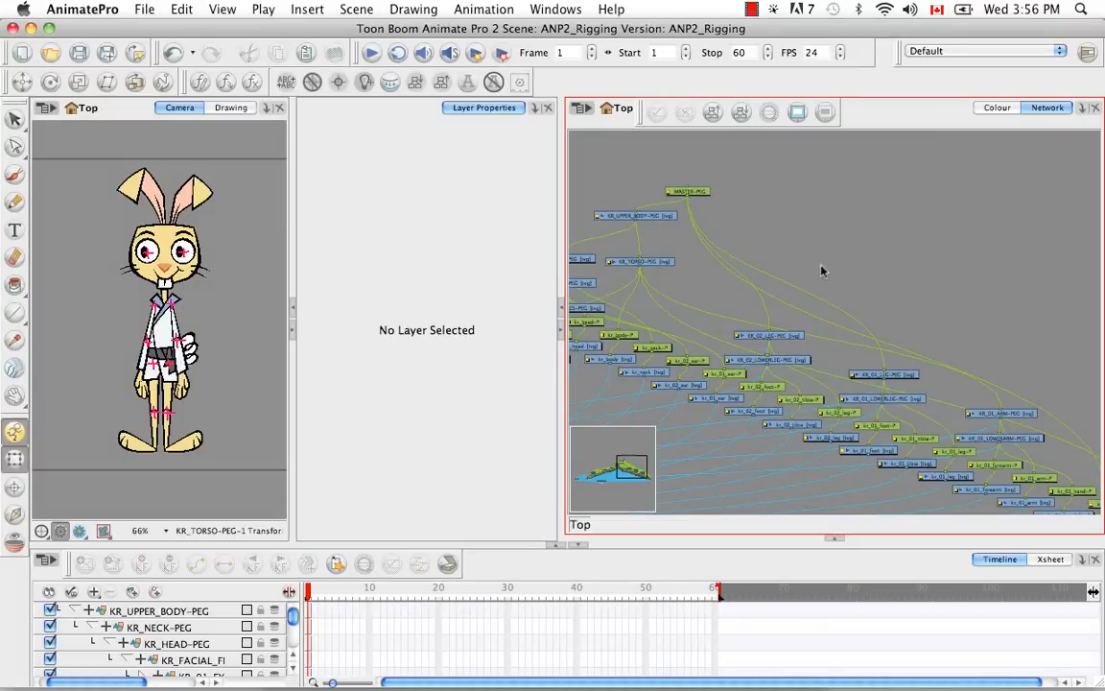
{"action": "key", "text": "2"}
{"action": "key", "text": "2"}
{"action": "left_click_drag", "start_coordinate": [800, 346], "coordinate": [945, 422]}
{"action": "left_click_drag", "start_coordinate": [758, 321], "coordinate": [818, 452]}
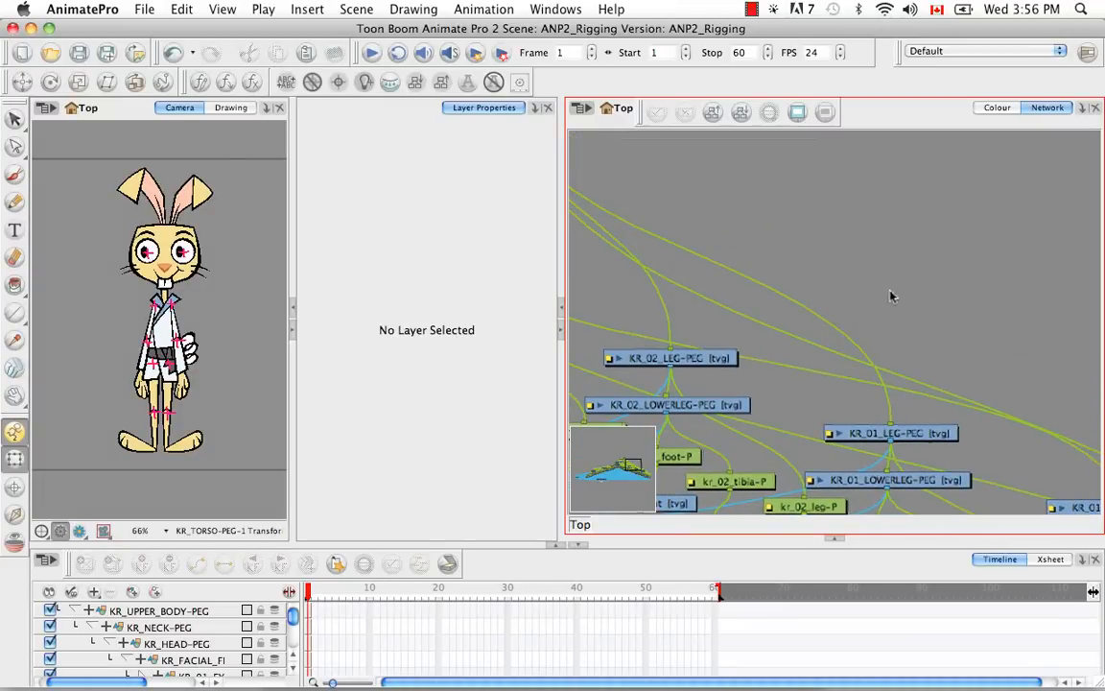
{"action": "key", "text": "super+r"}
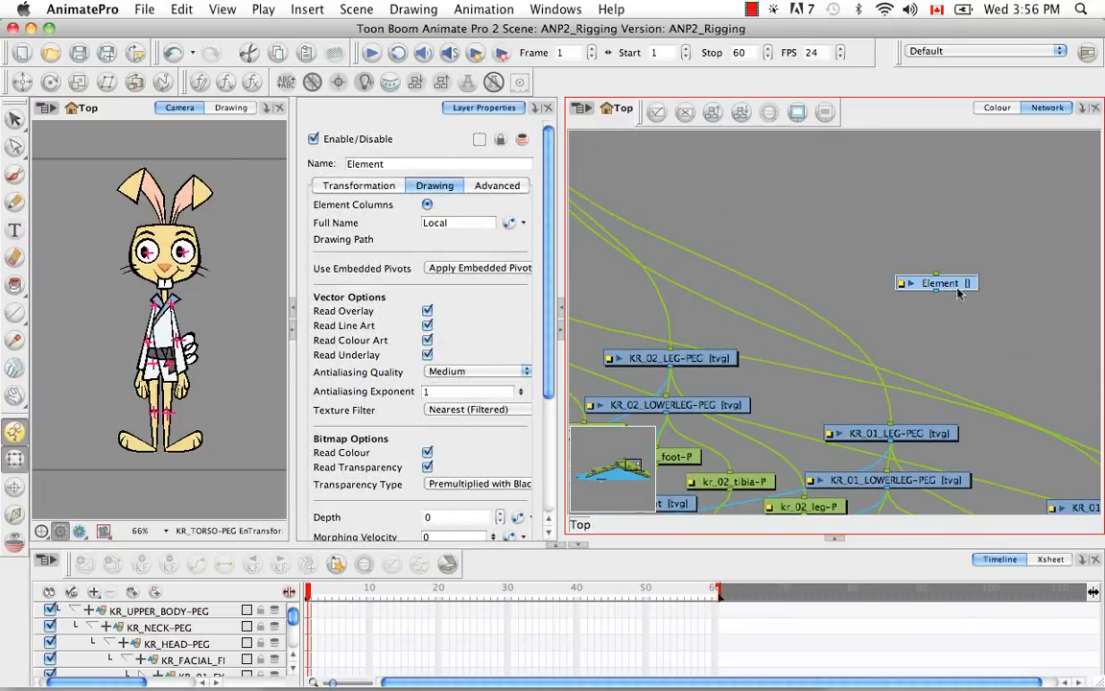
{"action": "left_click_drag", "start_coordinate": [967, 287], "coordinate": [894, 214]}
{"action": "left_click", "coordinate": [662, 309]}
{"action": "left_click_drag", "start_coordinate": [662, 309], "coordinate": [899, 220]}
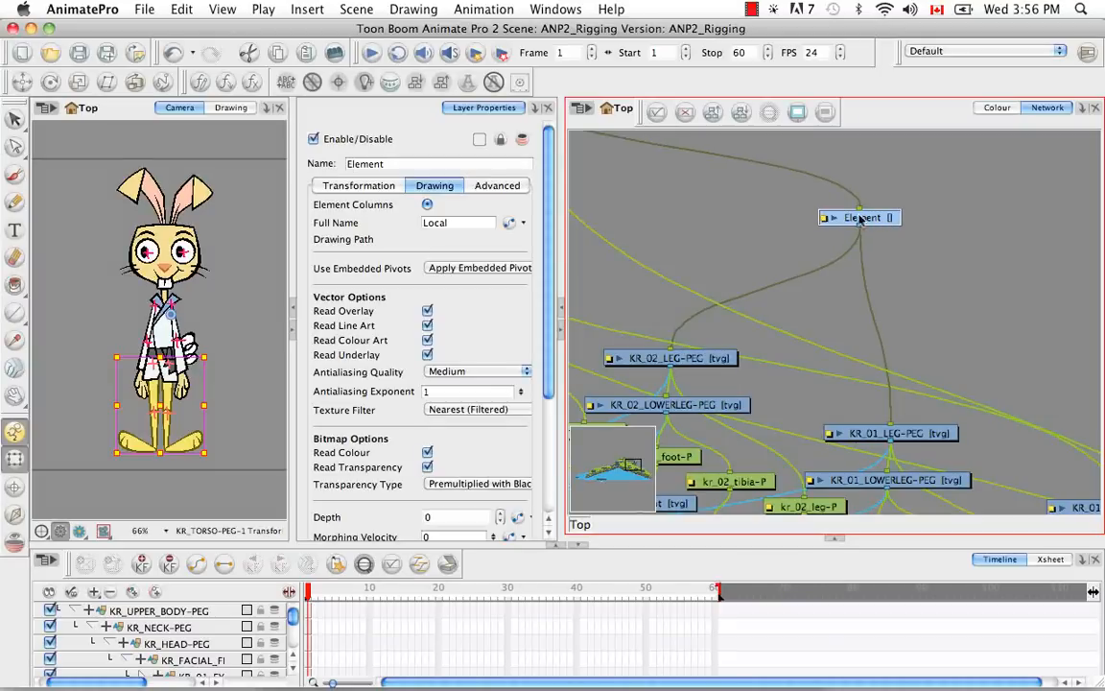
Rename the new drawing module above the two leg pegs as KR_LOWER_BODY-PEG.
{"action": "left_click", "coordinate": [307, 168]}
{"action": "key", "text": "BackSpace"}
{"action": "type", "text": "KR_"}
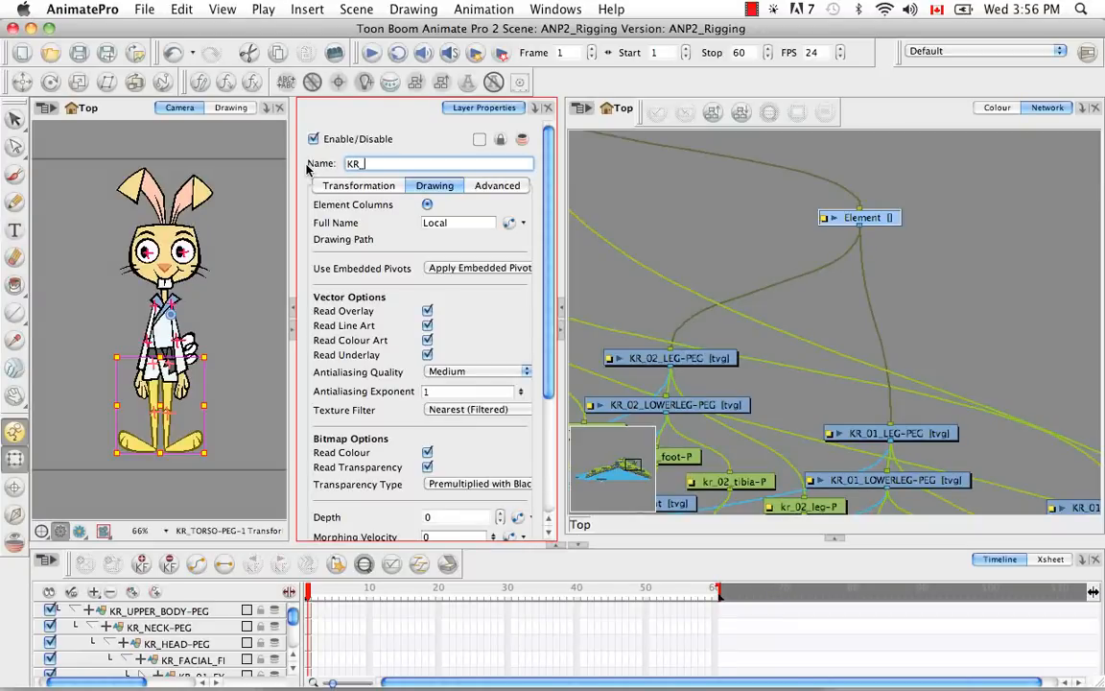
{"action": "type", "text": "LOW"}
{"action": "key", "text": "Return"}
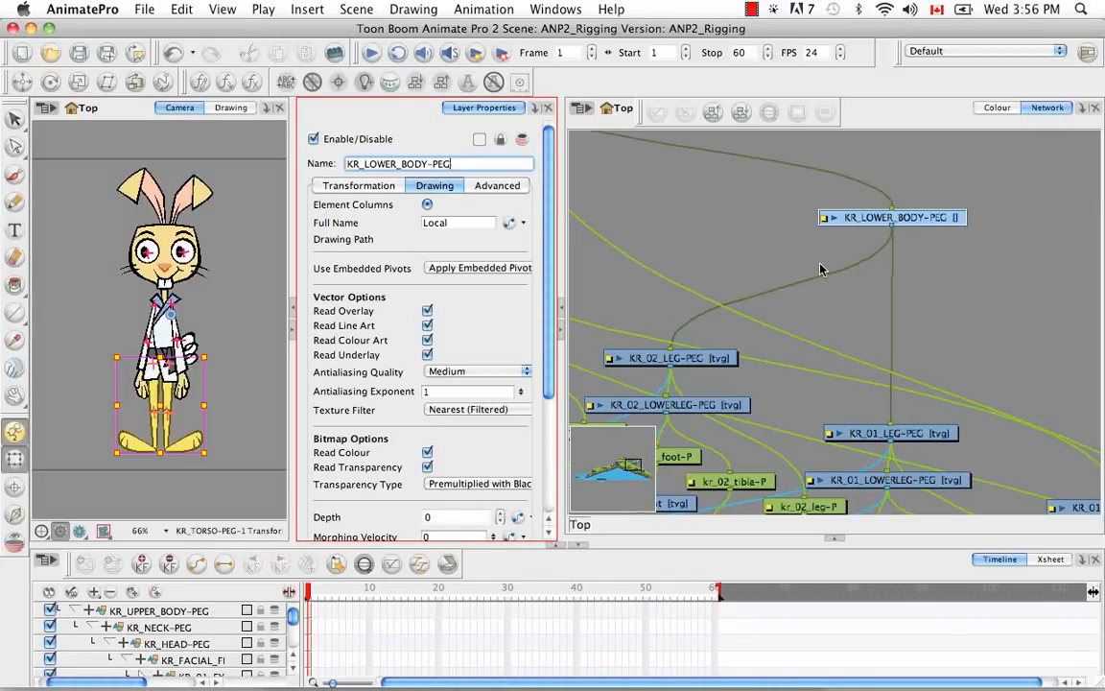
Give KR_LOWER_BODY-PEG its own drawing column and create an empty drawing on it.
{"action": "left_click", "coordinate": [510, 223]}
{"action": "left_click", "coordinate": [365, 564]}
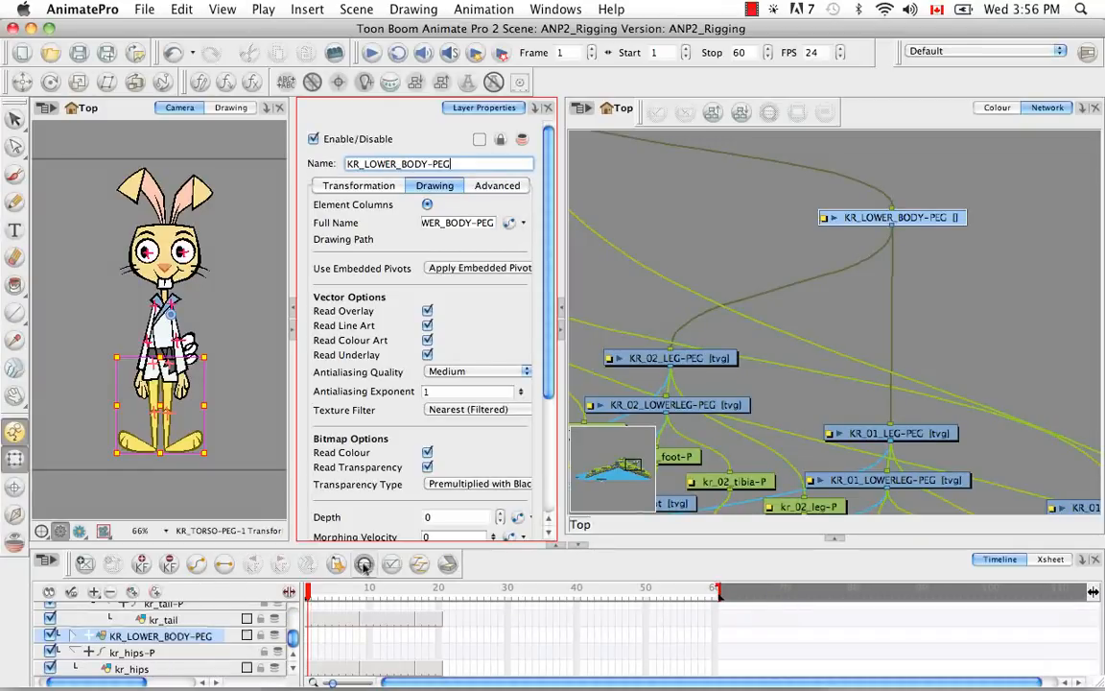
{"action": "left_click", "coordinate": [76, 635]}
{"action": "left_click", "coordinate": [84, 565]}
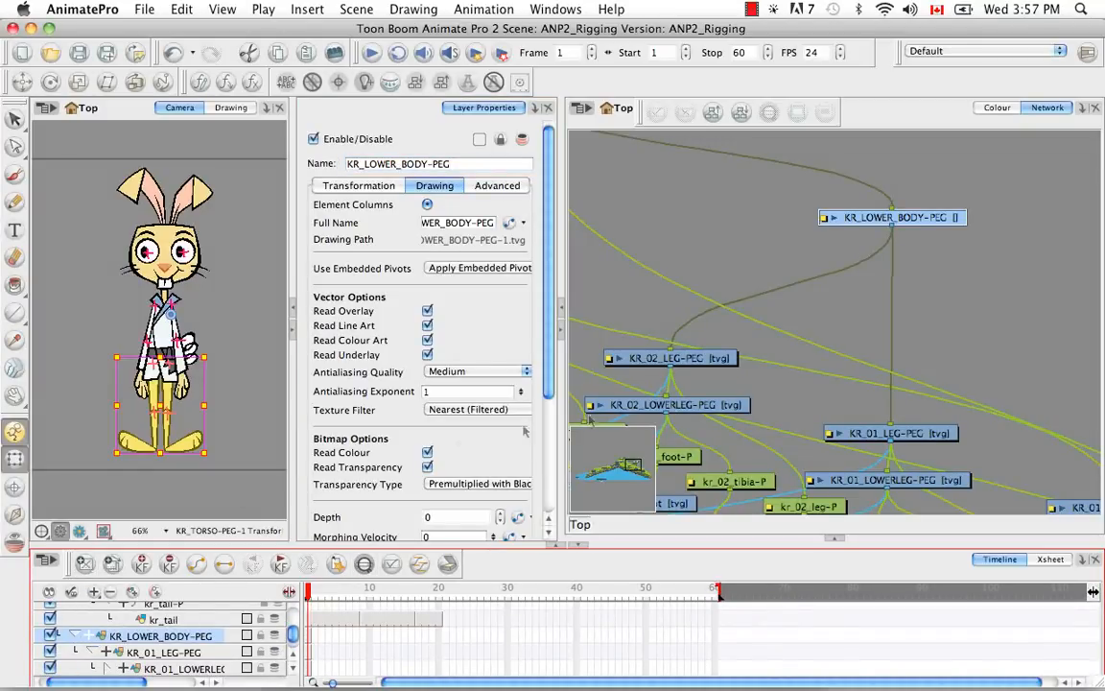
Move the kr_hips module and its peg near the leg pegs and parent kr_hips-P to KR_LOWER_BODY-PEG.
{"action": "left_click", "coordinate": [940, 333]}
{"action": "left_click_drag", "start_coordinate": [1012, 373], "coordinate": [752, 331]}
{"action": "left_click_drag", "start_coordinate": [836, 435], "coordinate": [710, 207]}
{"action": "left_click_drag", "start_coordinate": [910, 350], "coordinate": [909, 437]}
{"action": "left_click_drag", "start_coordinate": [900, 381], "coordinate": [875, 135]}
{"action": "left_click_drag", "start_coordinate": [896, 289], "coordinate": [989, 494]}
{"action": "left_click_drag", "start_coordinate": [981, 336], "coordinate": [730, 173]}
{"action": "left_click_drag", "start_coordinate": [766, 228], "coordinate": [1038, 330]}
{"action": "left_click_drag", "start_coordinate": [995, 281], "coordinate": [943, 306]}
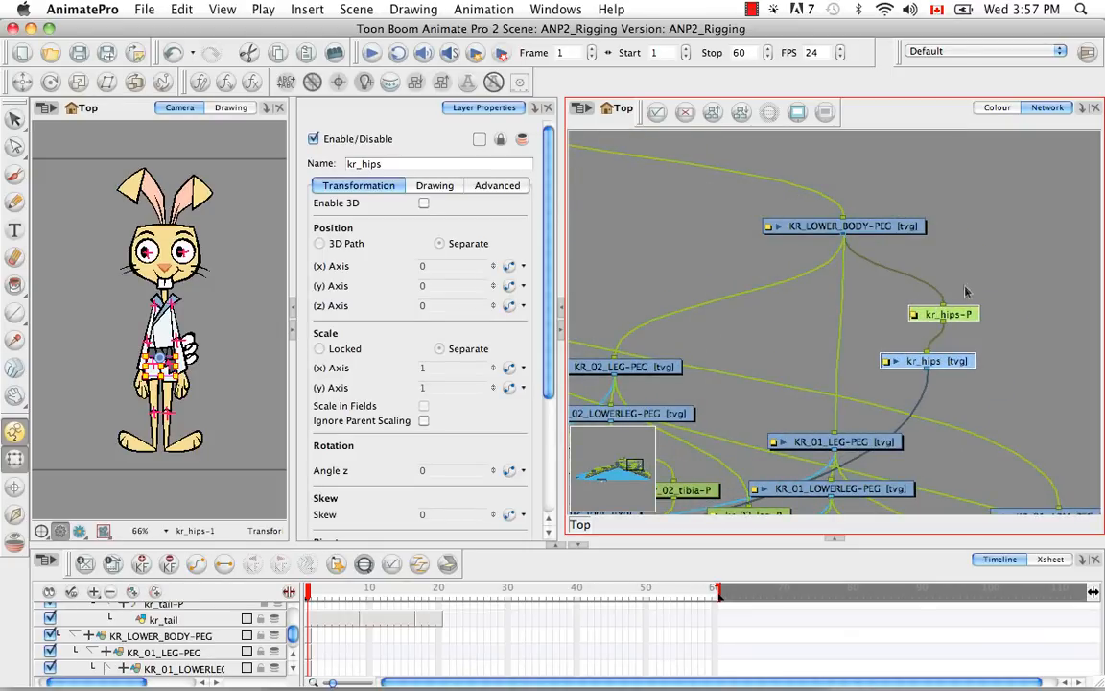
{"action": "left_click", "coordinate": [964, 211]}
Reorder the whole network upwards with the upper-body and lower-body hierarchies included, keeping the default spacing settings.
{"action": "left_click_drag", "start_coordinate": [721, 239], "coordinate": [829, 286]}
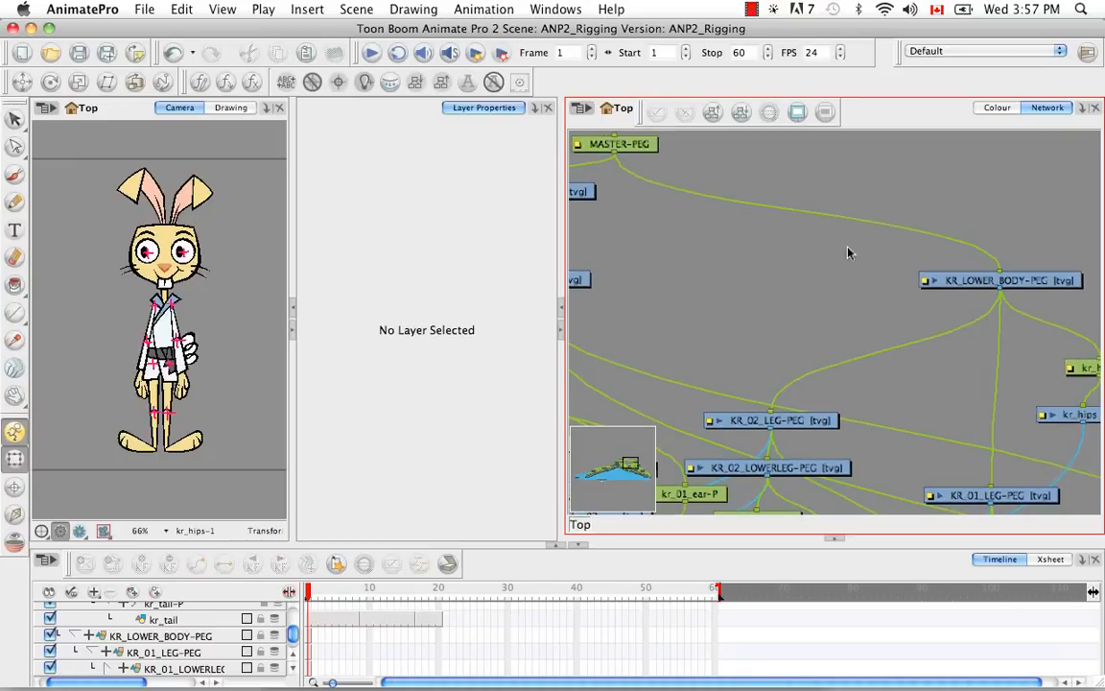
{"action": "key", "text": "1"}
{"action": "key", "text": "1"}
{"action": "key", "text": "1"}
{"action": "key", "text": "1"}
{"action": "key", "text": "1"}
{"action": "key", "text": "1"}
{"action": "key", "text": "1"}
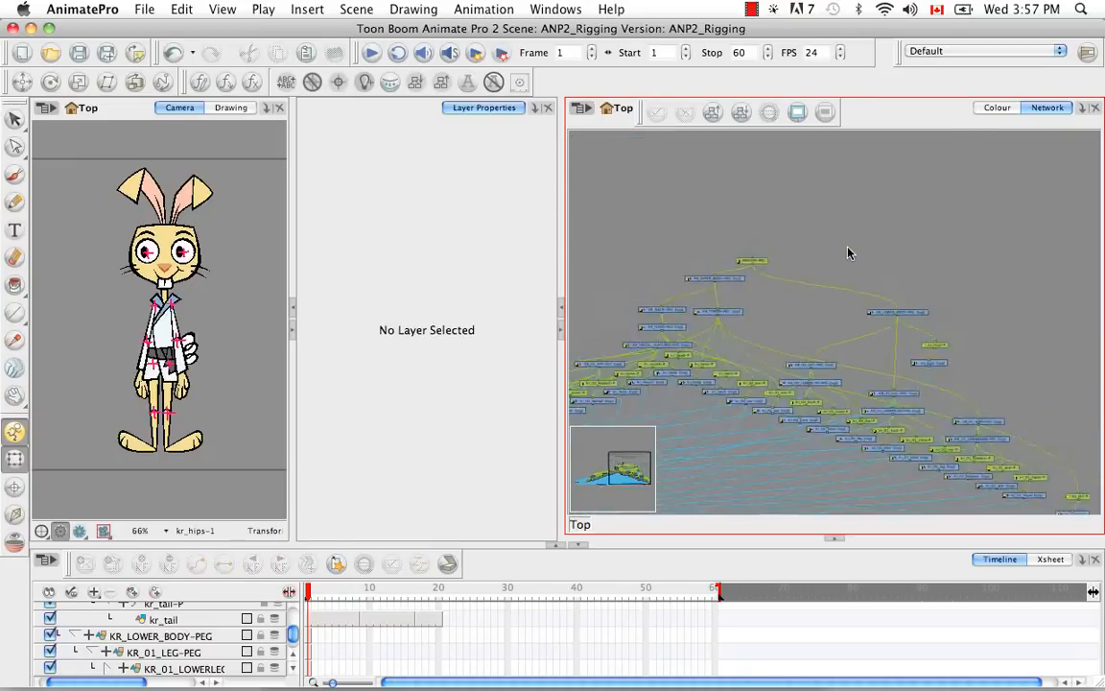
{"action": "left_click_drag", "start_coordinate": [787, 339], "coordinate": [848, 286]}
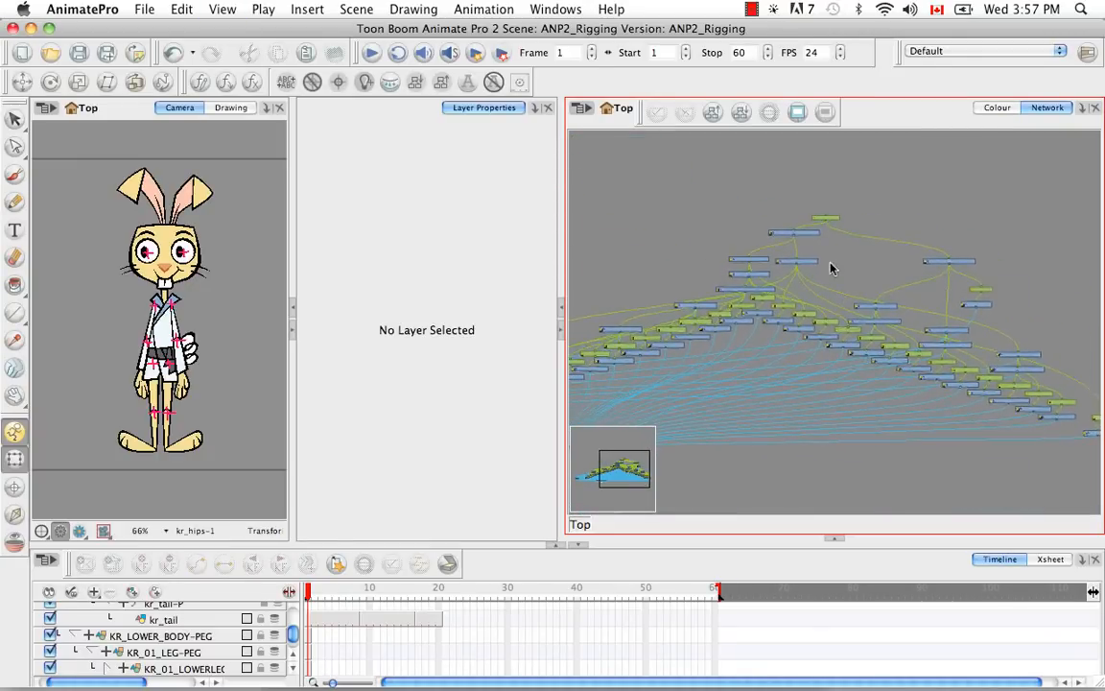
{"action": "key", "text": "1"}
{"action": "key", "text": "1"}
{"action": "left_click_drag", "start_coordinate": [779, 337], "coordinate": [842, 288]}
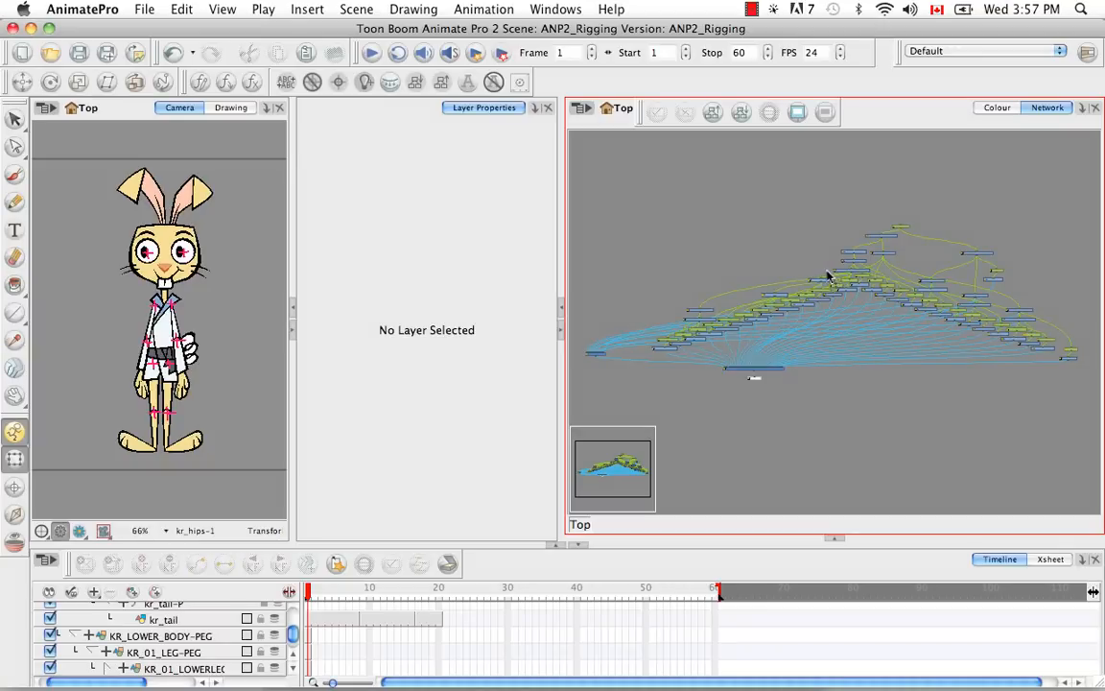
{"action": "left_click_drag", "start_coordinate": [585, 165], "coordinate": [1083, 382]}
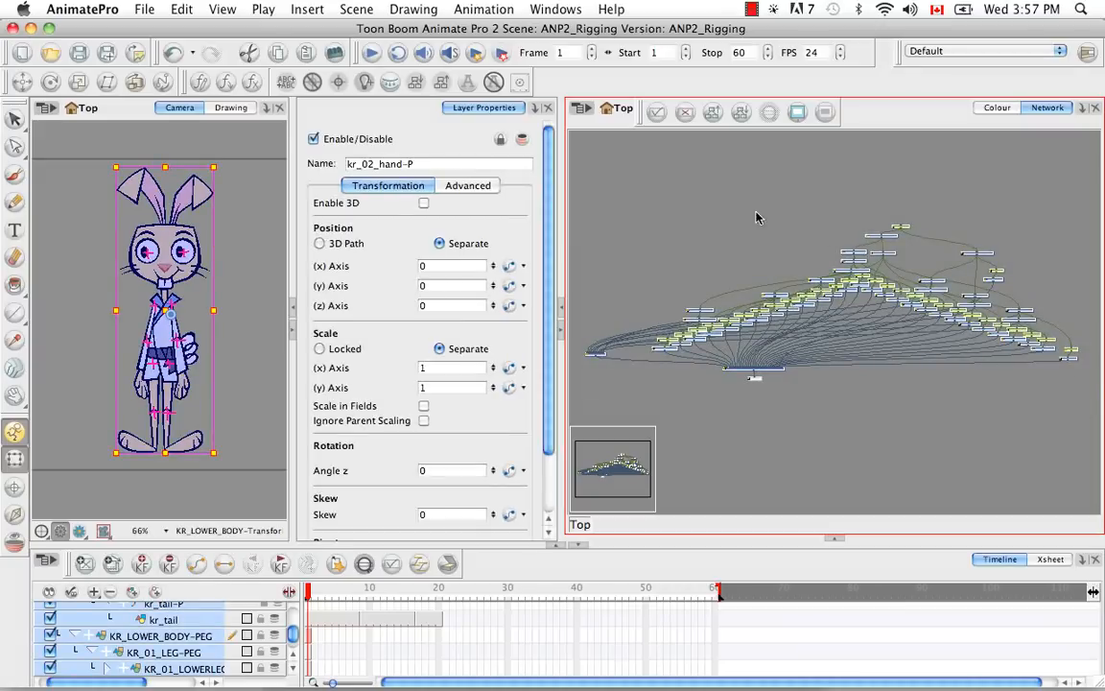
{"action": "left_click", "coordinate": [711, 116]}
{"action": "left_click", "coordinate": [507, 379]}
{"action": "left_click", "coordinate": [841, 412]}
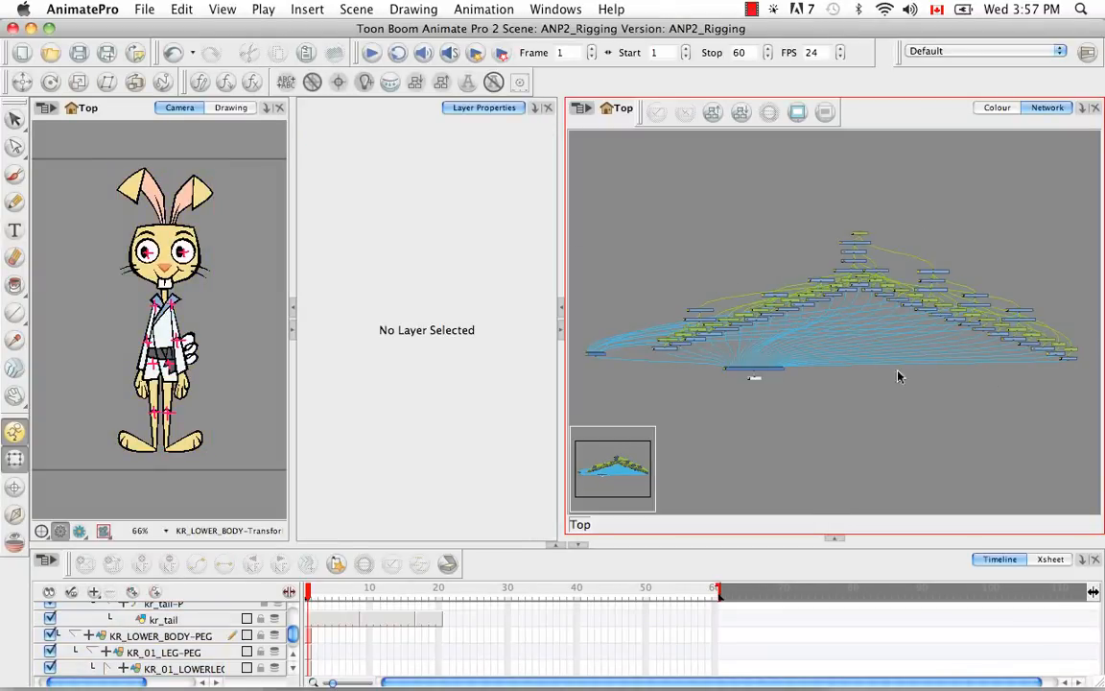
{"action": "scroll", "coordinate": [889, 371], "scroll_direction": "up", "scroll_amount": 5}
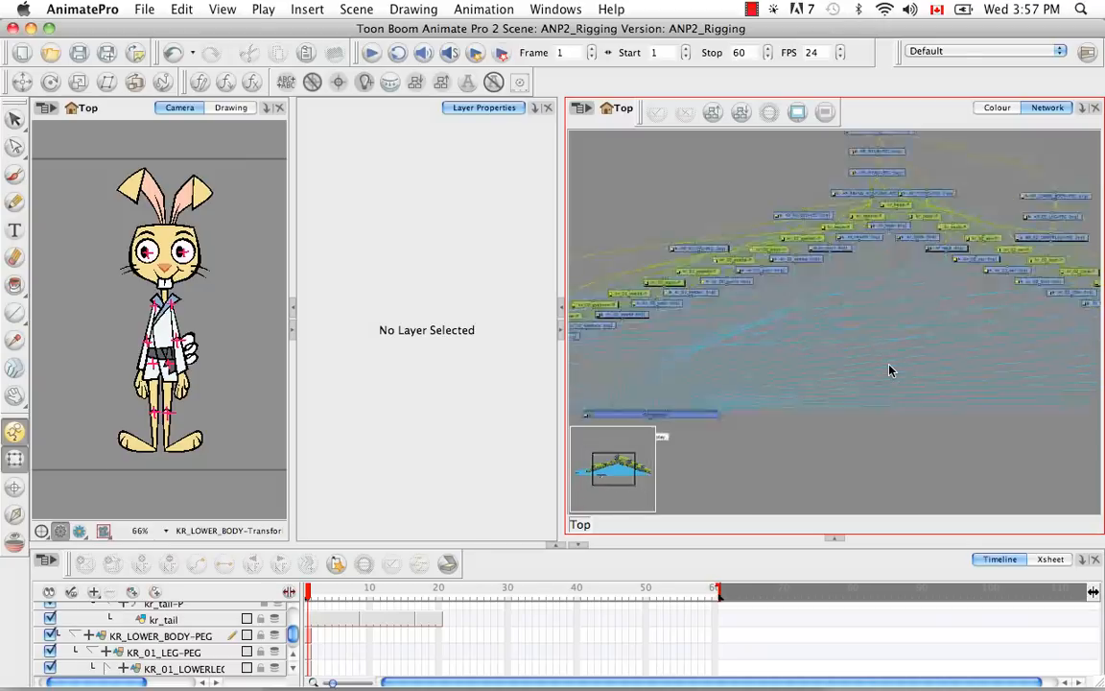
{"action": "scroll", "coordinate": [876, 343], "scroll_direction": "up", "scroll_amount": 3}
{"action": "scroll", "coordinate": [876, 342], "scroll_direction": "right", "scroll_amount": 3}
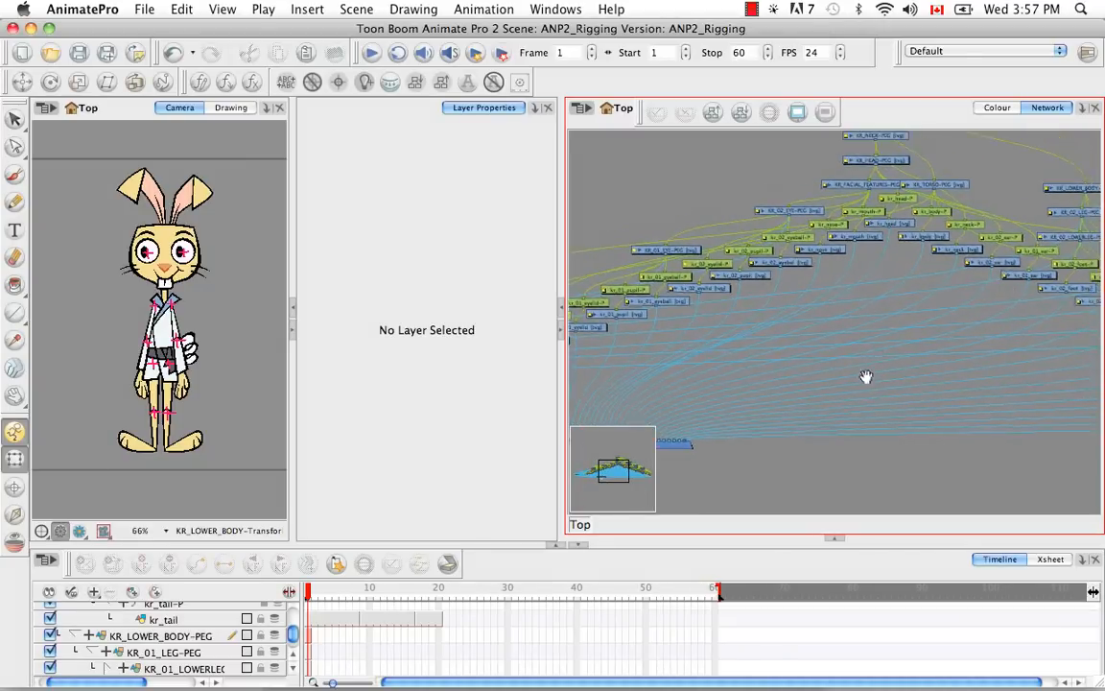